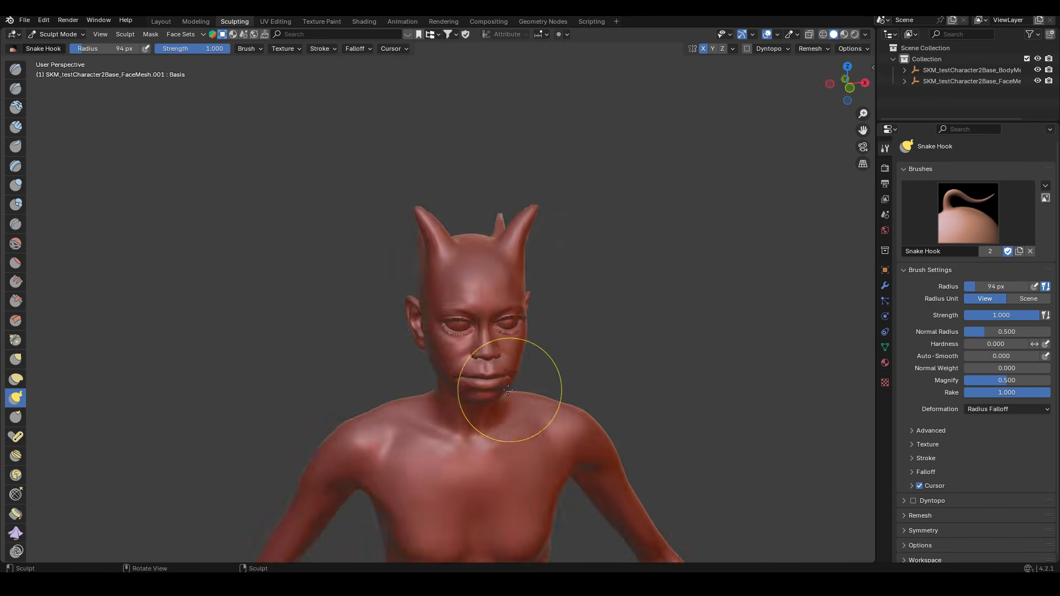
# Pull a pointed spike up from each shoulder with the Snake Hook brush, using symmetry across X
pyautogui.moveTo(509, 395)
pyautogui.mouseDown(button='middle')
pyautogui.moveTo(607, 402)
pyautogui.moveTo(565, 447)
pyautogui.moveTo(527, 276)
pyautogui.mouseUp(button='middle')
pyautogui.scroll(2, 525, 303)
pyautogui.moveTo(584, 307); pyautogui.dragTo(614, 235)
pyautogui.moveTo(614, 237)
pyautogui.mouseDown(button='middle')
pyautogui.moveTo(315, 367)
pyautogui.moveTo(469, 427)
pyautogui.mouseUp(button='middle')
pyautogui.scroll(-4, 470, 426)
pyautogui.moveTo(497, 361); pyautogui.dragTo(513, 345, button='middle')
pyautogui.scroll(2, 537, 173)
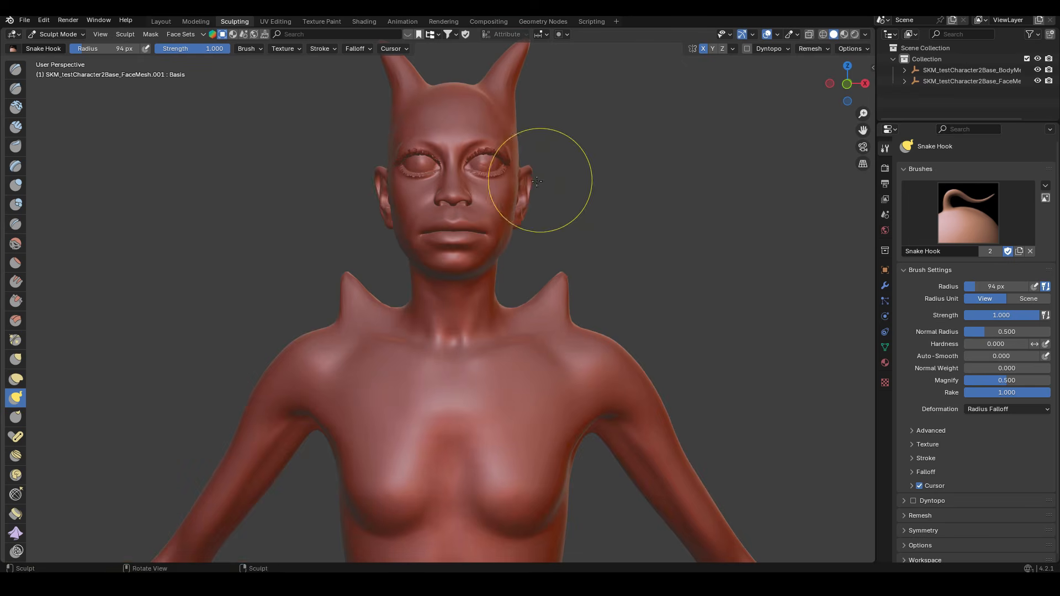
# Stretch the ears outward into long points and pull the earlobes down with the Snake Hook brush at a smaller radius
pyautogui.scroll(3, 544, 182)
pyautogui.moveTo(555, 192)
pyautogui.mouseDown()
pyautogui.moveTo(602, 166)
pyautogui.moveTo(561, 175)
pyautogui.moveTo(594, 159)
pyautogui.mouseUp()
pyautogui.hotkey('ctrl', 'z')
pyautogui.press('f')
pyautogui.click(609, 187)
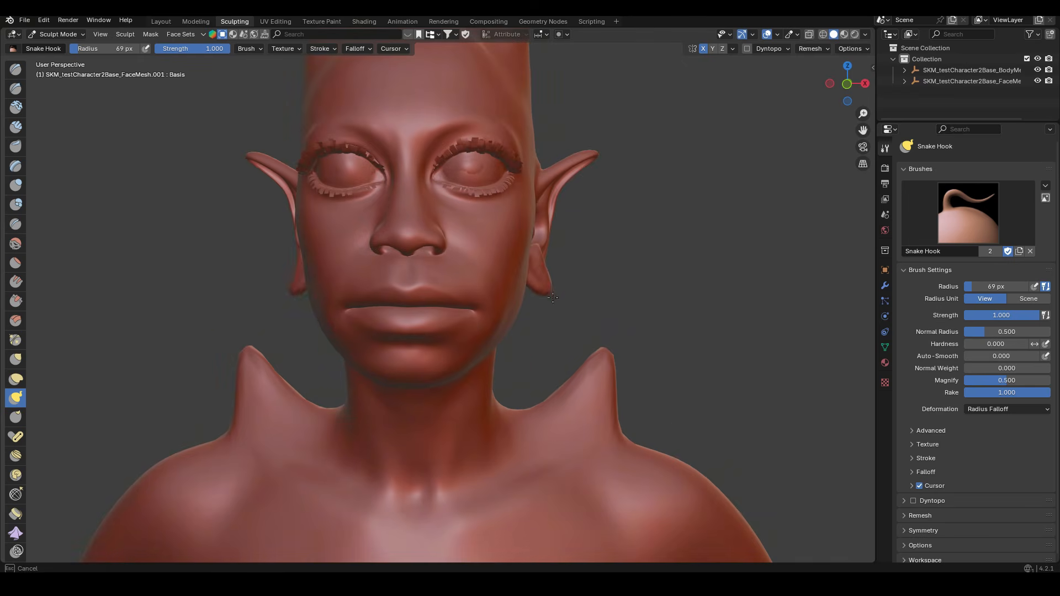
pyautogui.moveTo(597, 316)
pyautogui.mouseDown(button='middle')
pyautogui.moveTo(439, 324)
pyautogui.moveTo(530, 309)
pyautogui.mouseUp(button='middle')
pyautogui.press('f')
pyautogui.click(537, 254)
pyautogui.moveTo(537, 265)
pyautogui.mouseDown(button='middle')
pyautogui.moveTo(492, 292)
pyautogui.moveTo(556, 311)
pyautogui.mouseUp(button='middle')
pyautogui.scroll(-3, 556, 312)
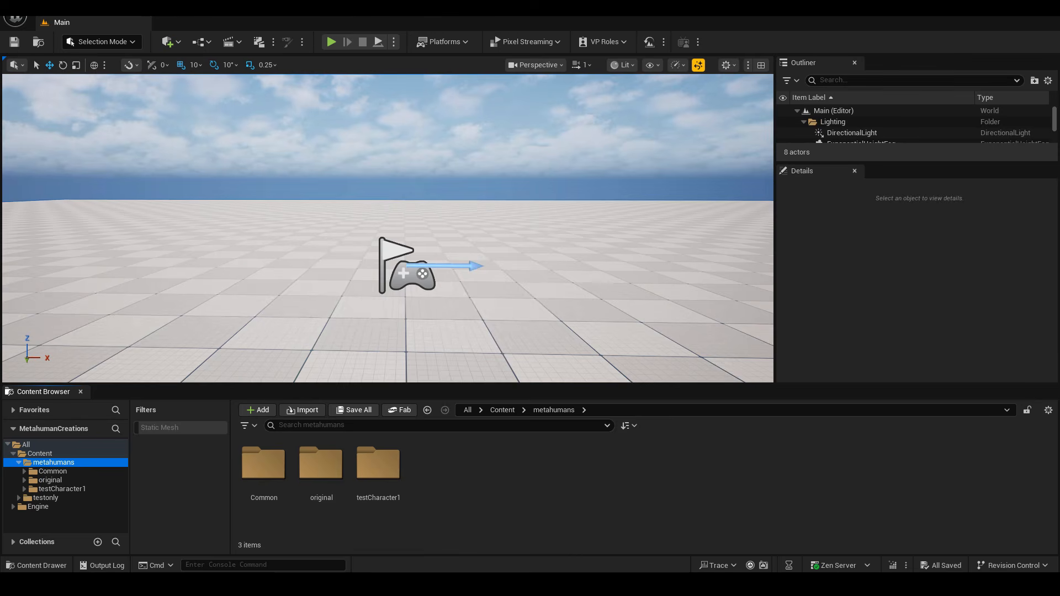
# Switch to the Epic Games Launcher and check MetaHuman Creator Core Data in the Unreal Engine 5.6.0 installation options
pyautogui.click(523, 584)
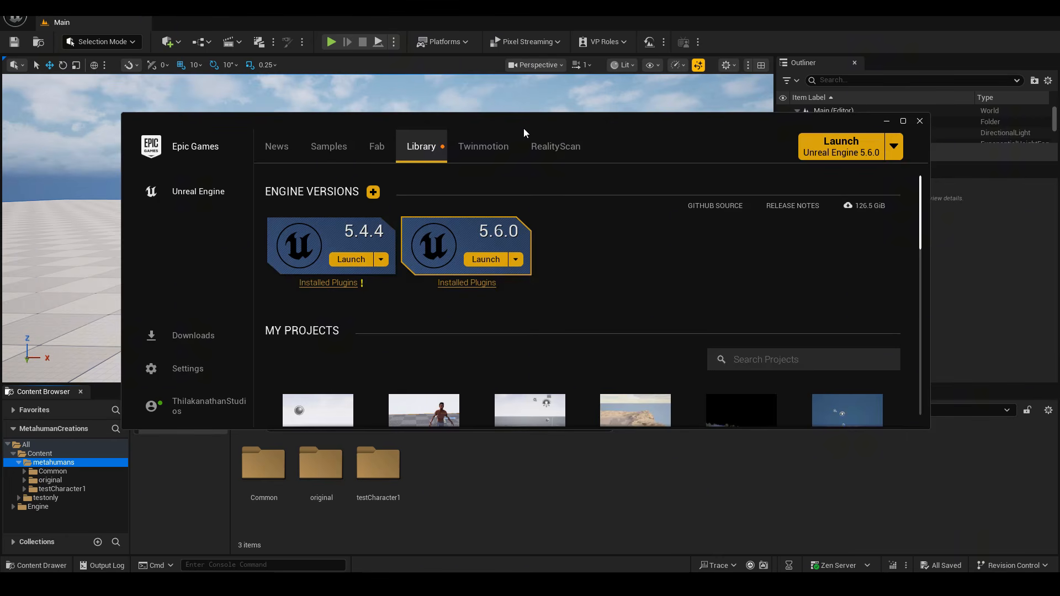
pyautogui.moveTo(523, 129); pyautogui.dragTo(489, 59)
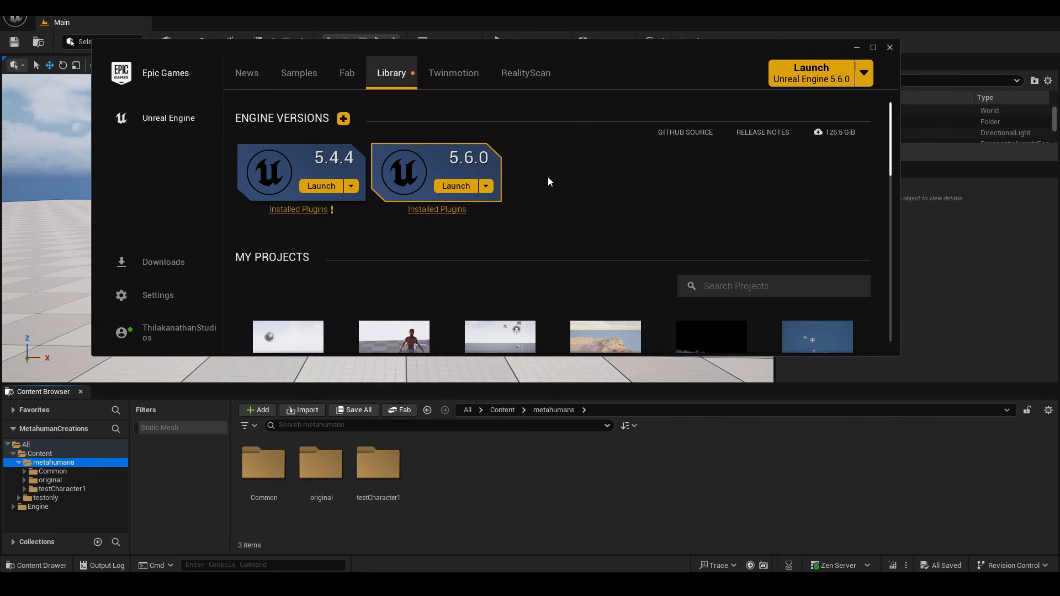
pyautogui.click(486, 188)
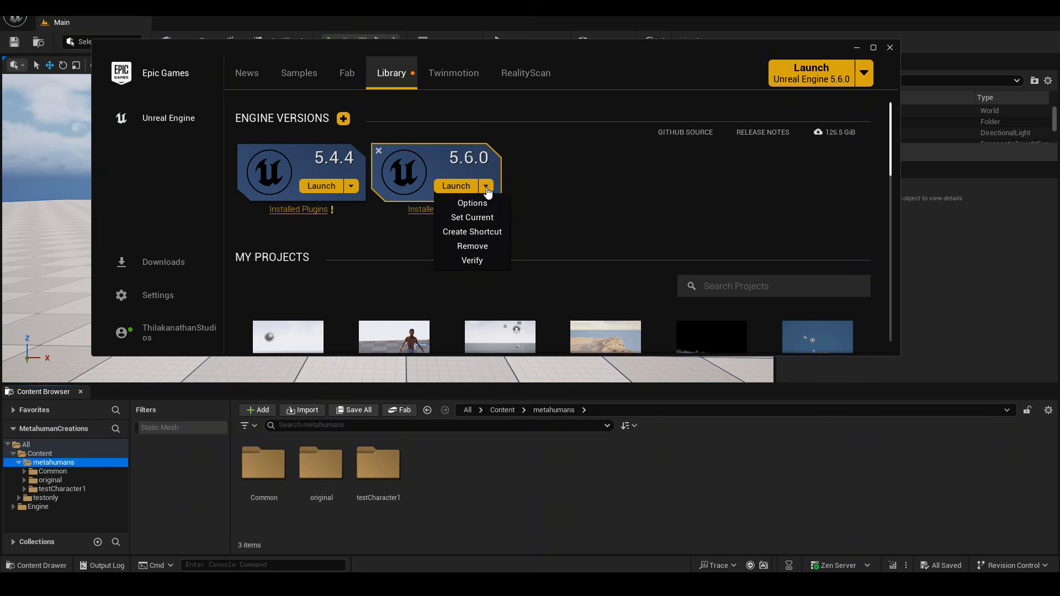
pyautogui.click(478, 200)
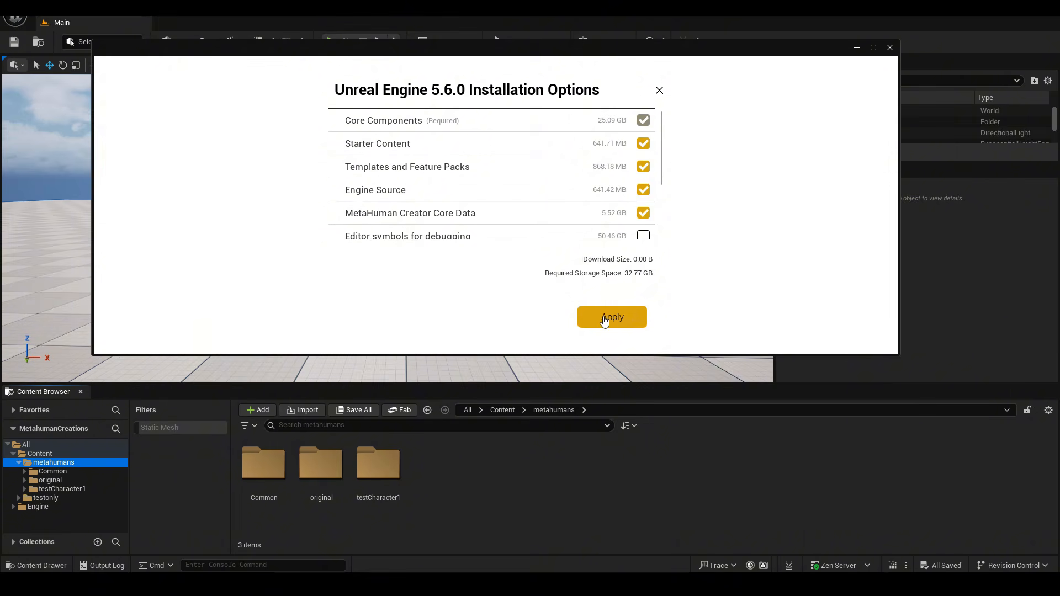
pyautogui.click(659, 90)
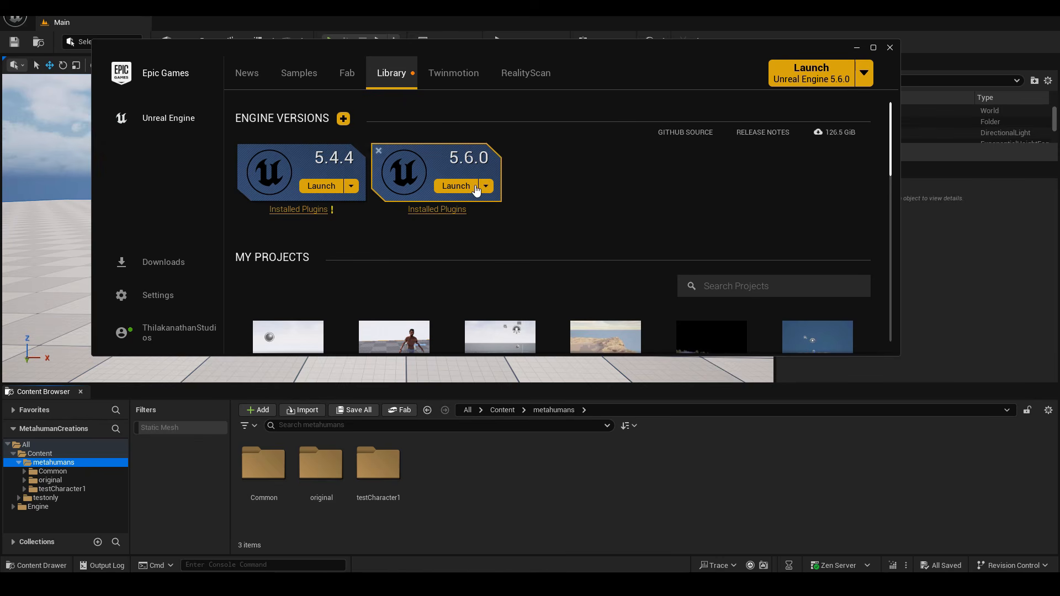
pyautogui.click(853, 47)
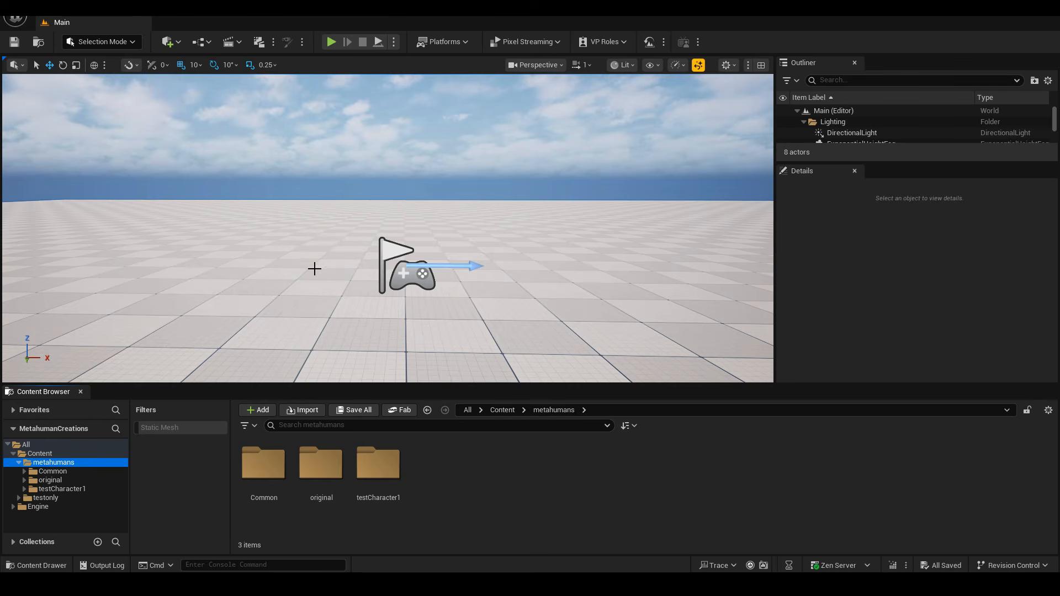
# Search the Unreal Engine project's plugins for metahuman and check which MetaHuman plugins are enabled
pyautogui.click(178, 149)
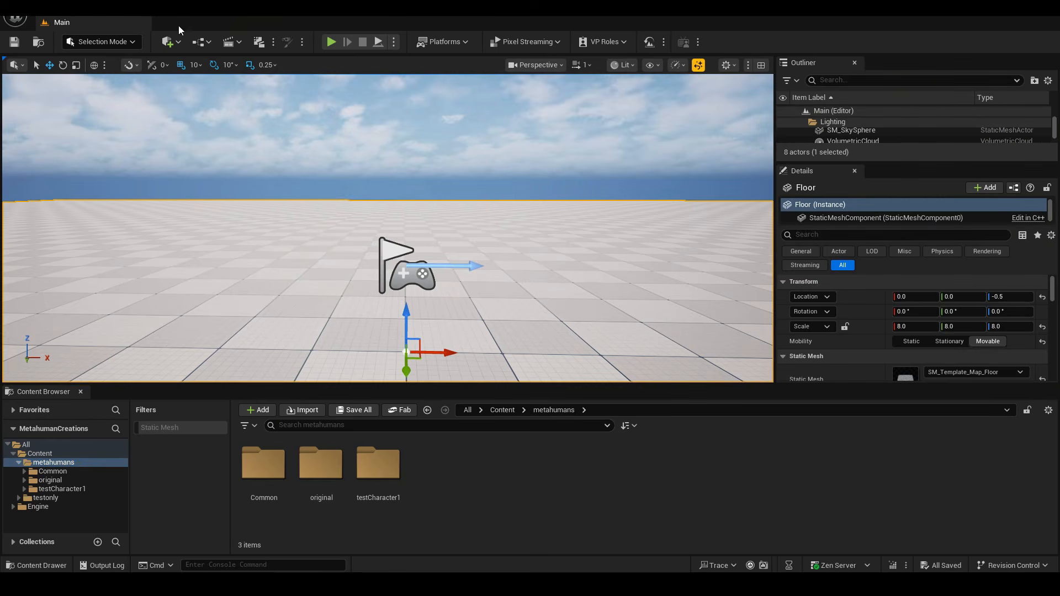
pyautogui.click(71, 18)
pyautogui.click(94, 190)
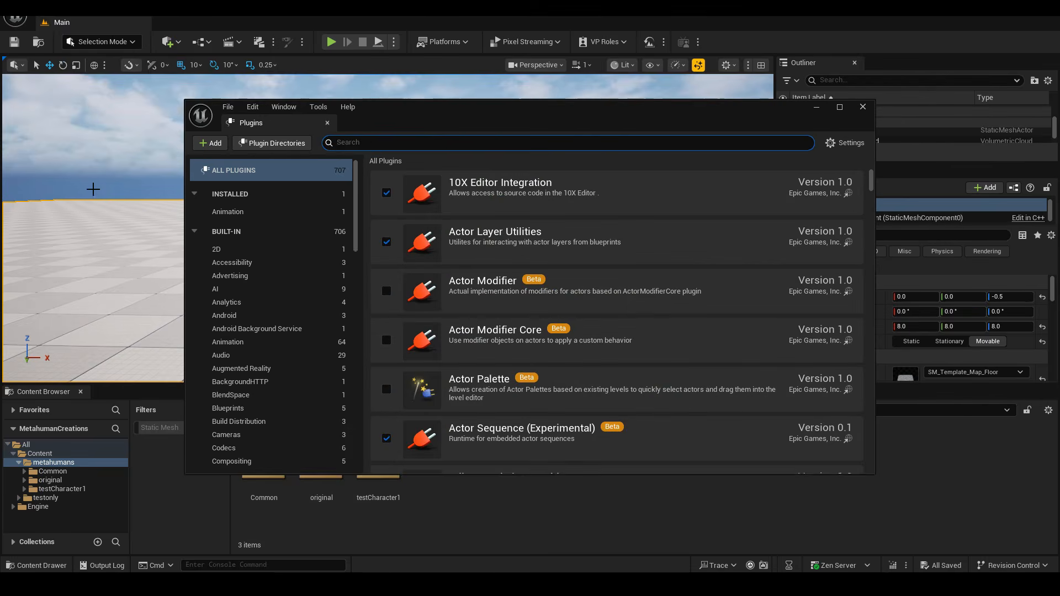
pyautogui.write('met')
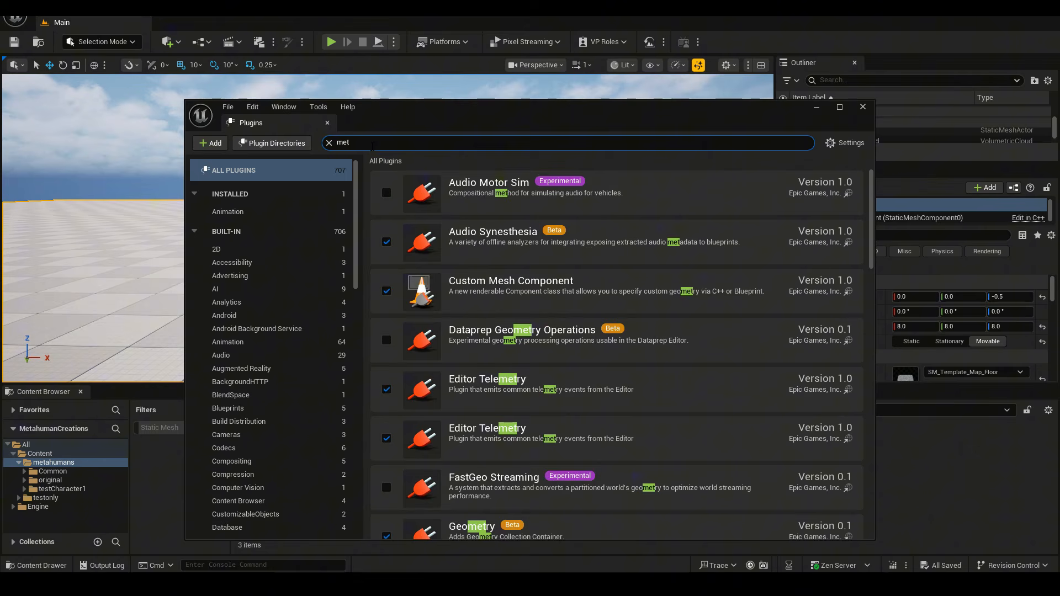
pyautogui.write('ahuman')
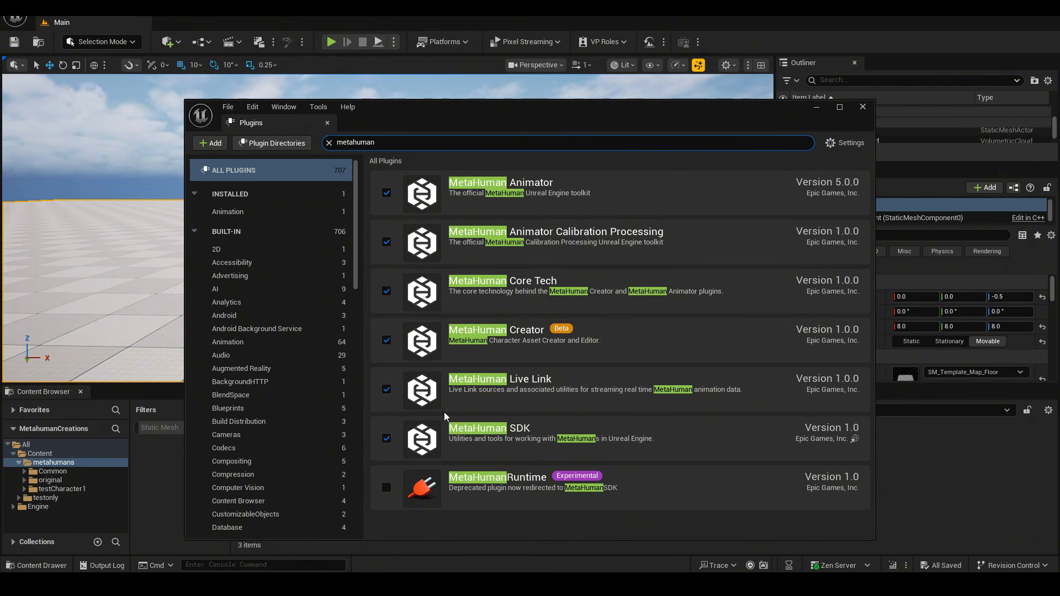
pyautogui.click(863, 108)
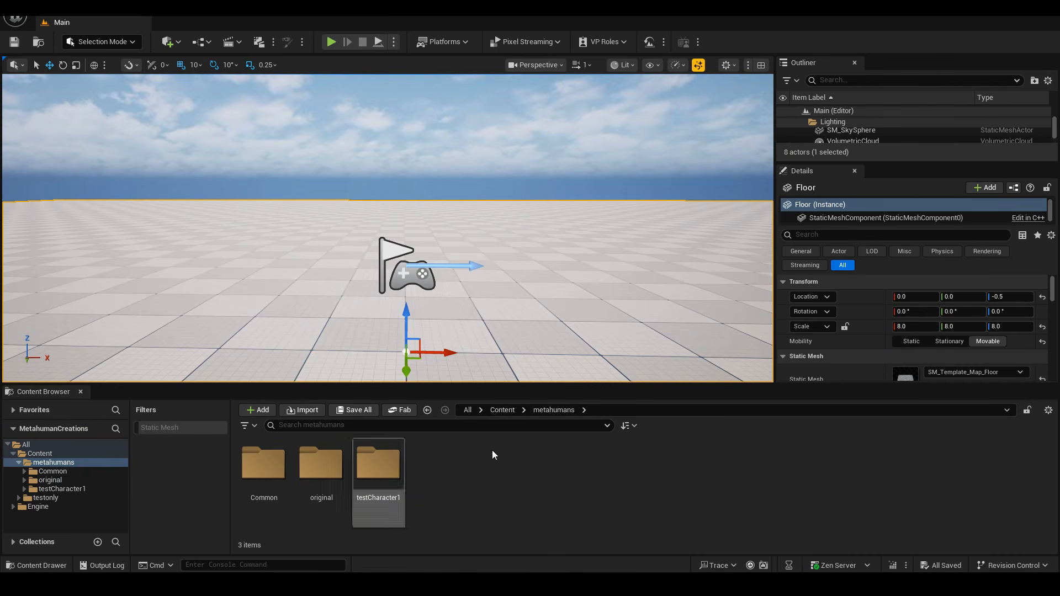
# Create a folder named testCharacter2 inside the metahumans folder
pyautogui.rightClick(454, 468)
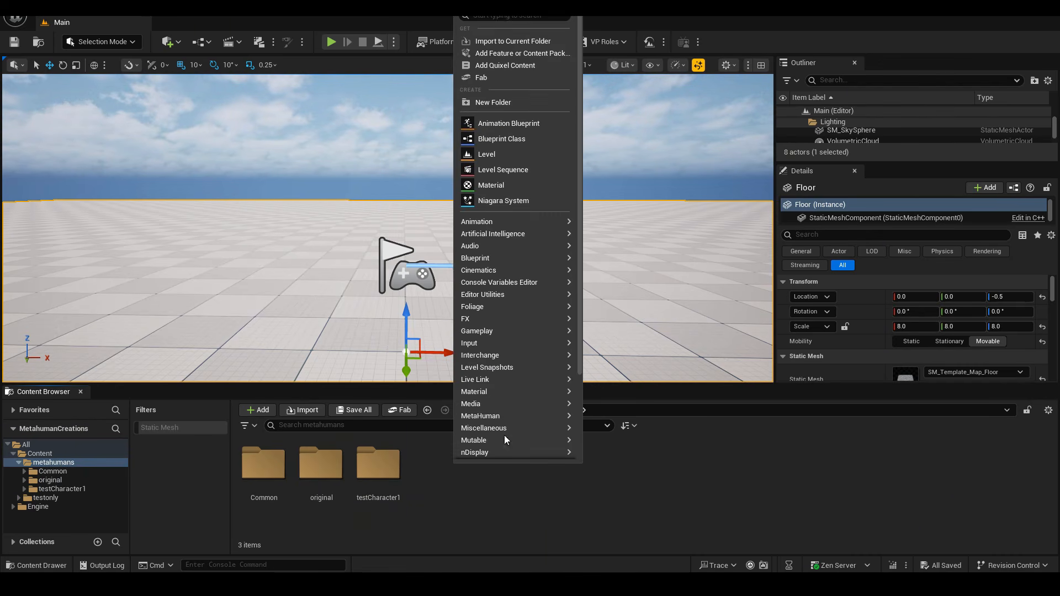
pyautogui.click(476, 100)
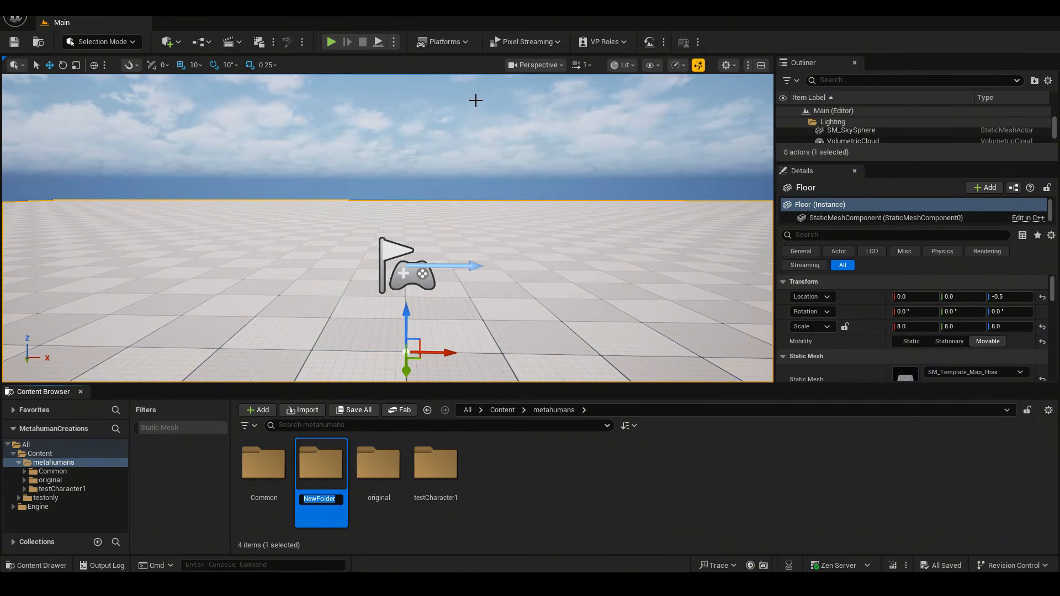
pyautogui.write('testCharacter2')
pyautogui.press('Return')
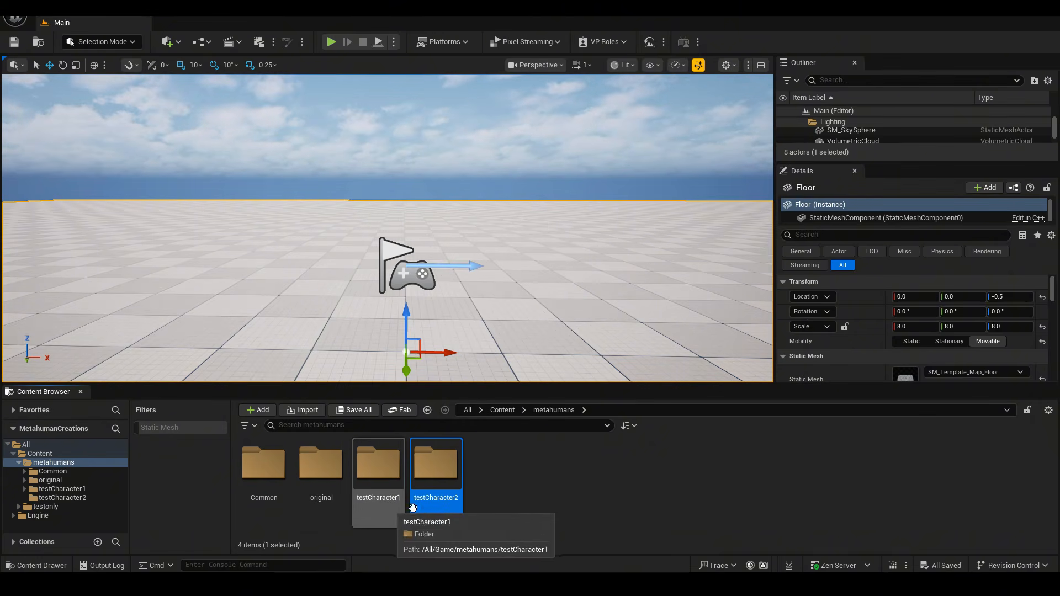
# Create a MetaHuman Character asset named testCharacter2Base inside the testCharacter2 folder
pyautogui.doubleClick(441, 480)
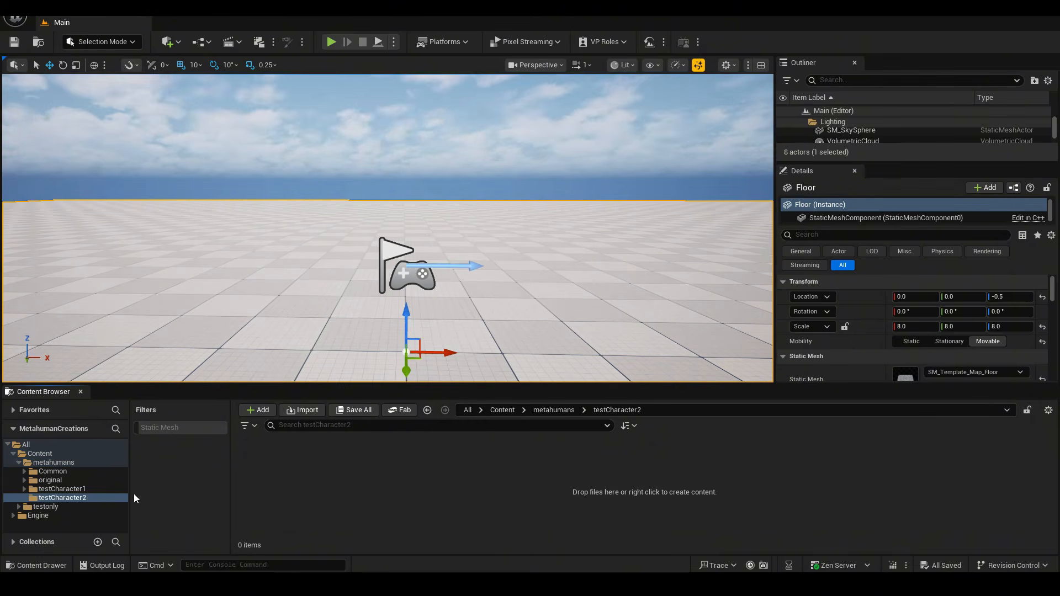
pyautogui.rightClick(302, 480)
pyautogui.moveTo(340, 431)
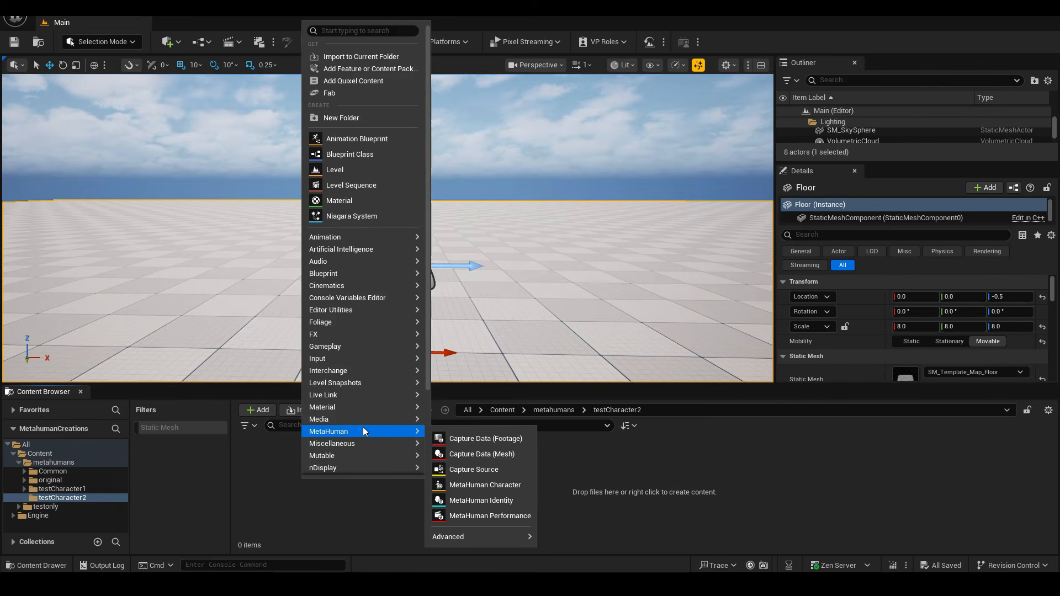
pyautogui.click(485, 485)
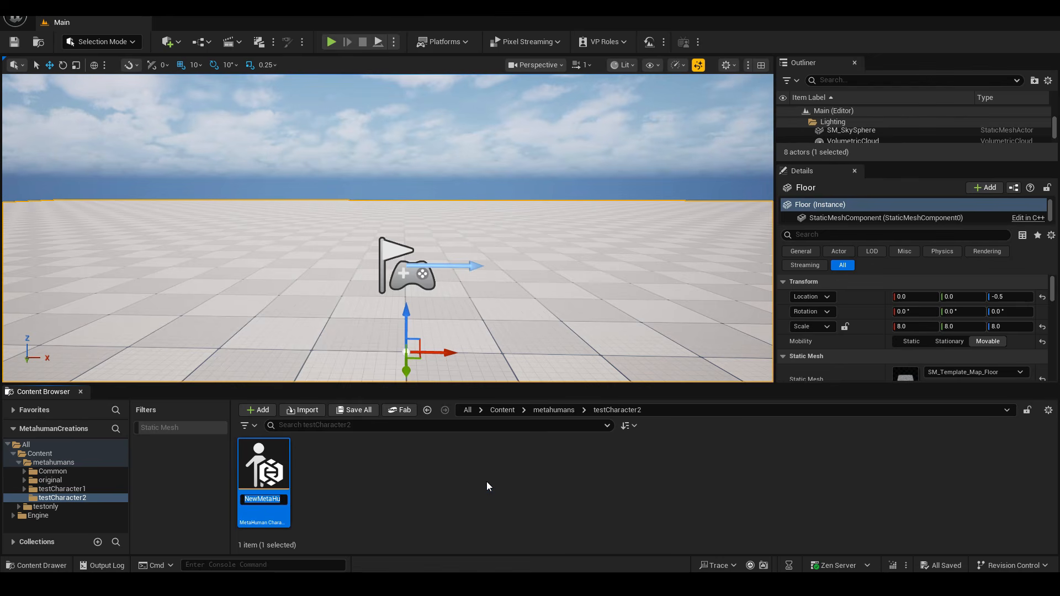
pyautogui.write('tes')
pyautogui.write('tCharacter2')
pyautogui.write('Base')
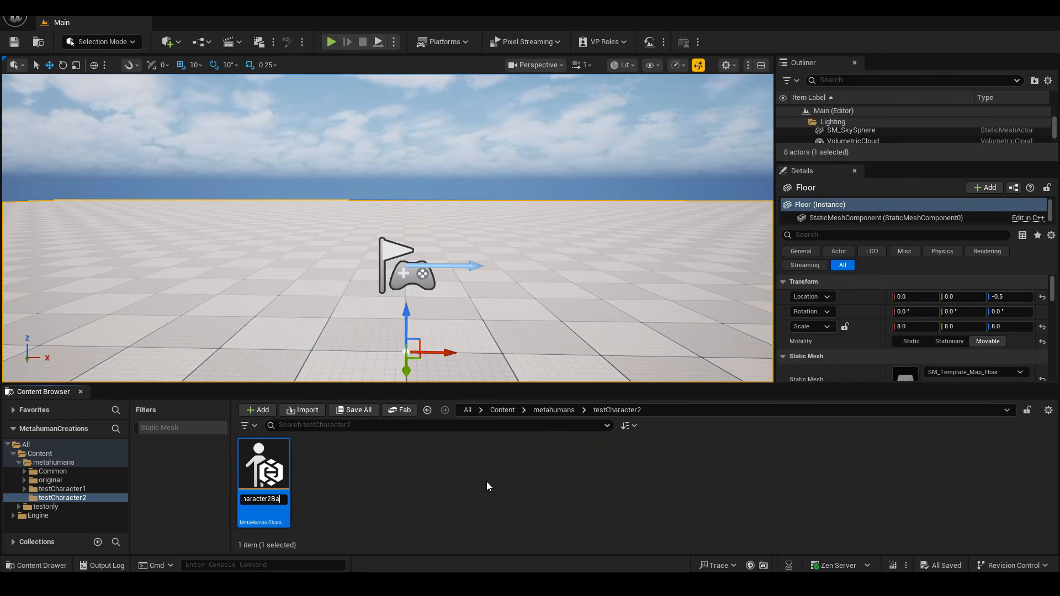
pyautogui.press('Return')
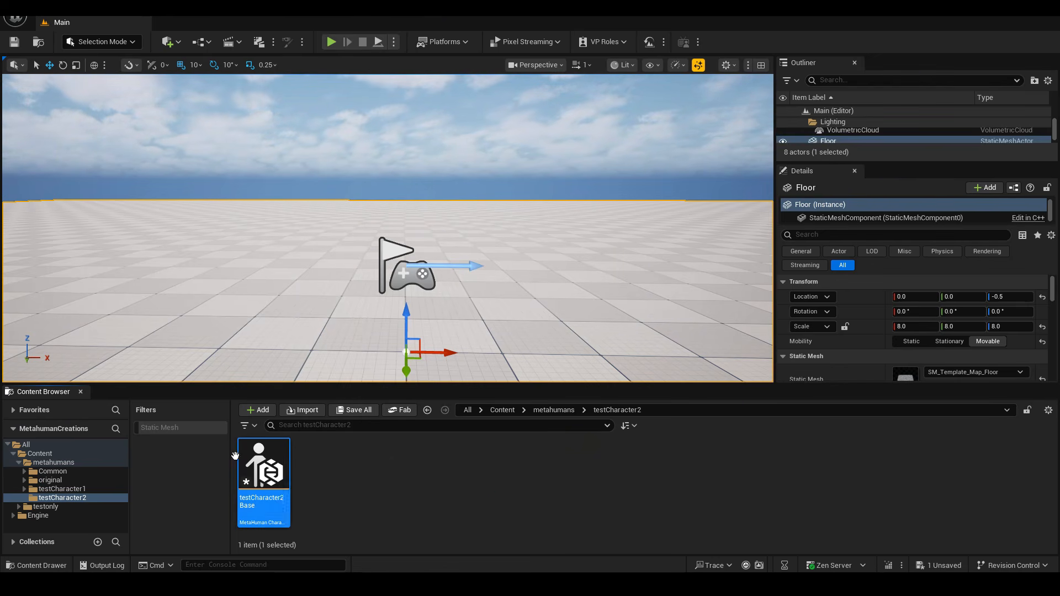
# Open the testCharacter2Base asset for editing and look over its head and upper body
pyautogui.doubleClick(269, 463)
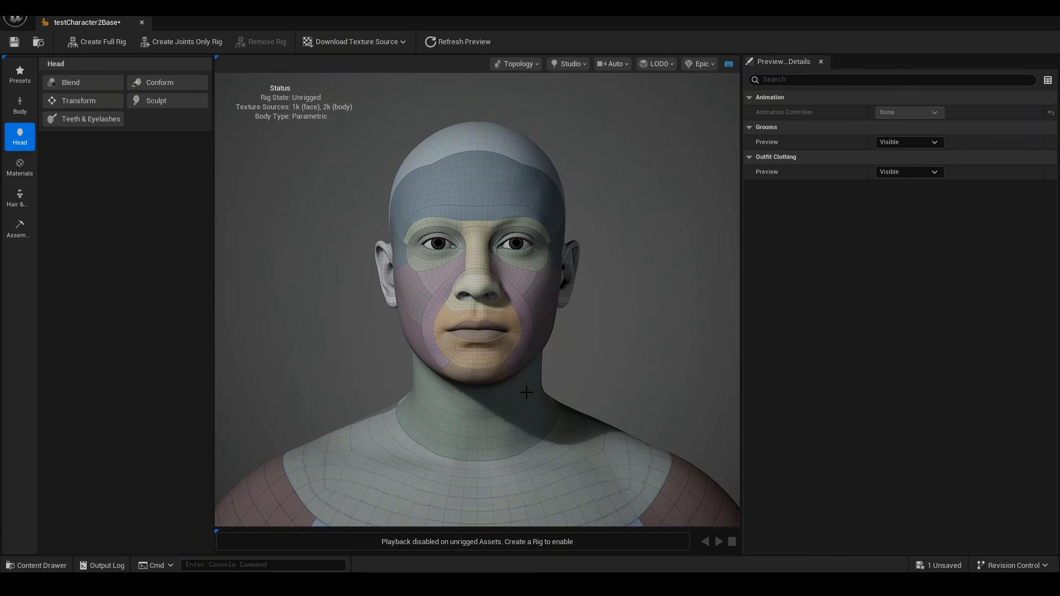
pyautogui.scroll(-3, 525, 392)
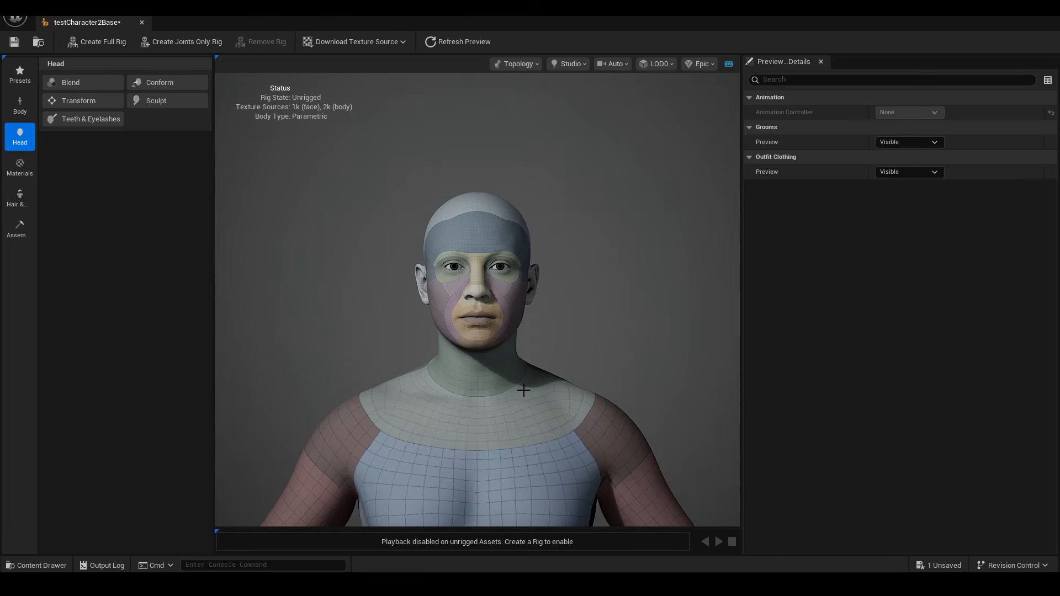
pyautogui.scroll(3, 523, 391)
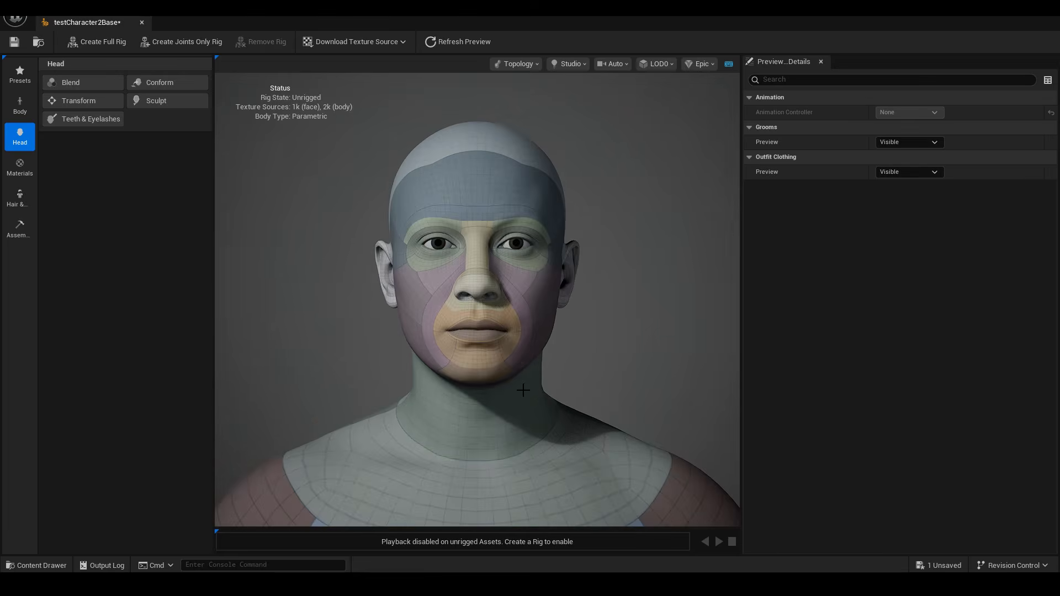
pyautogui.scroll(-3, 516, 392)
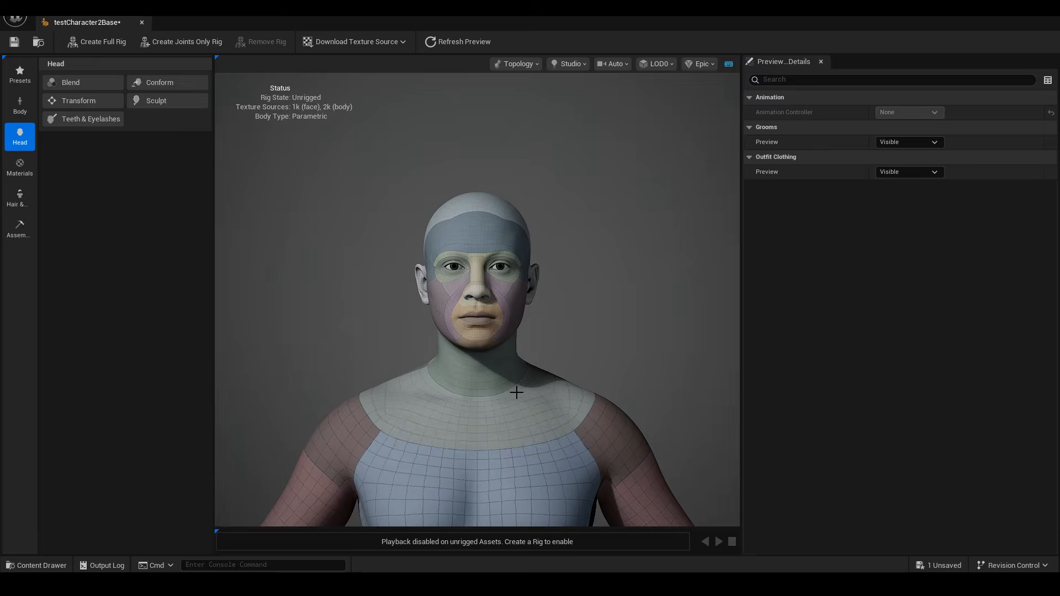
pyautogui.scroll(3, 517, 391)
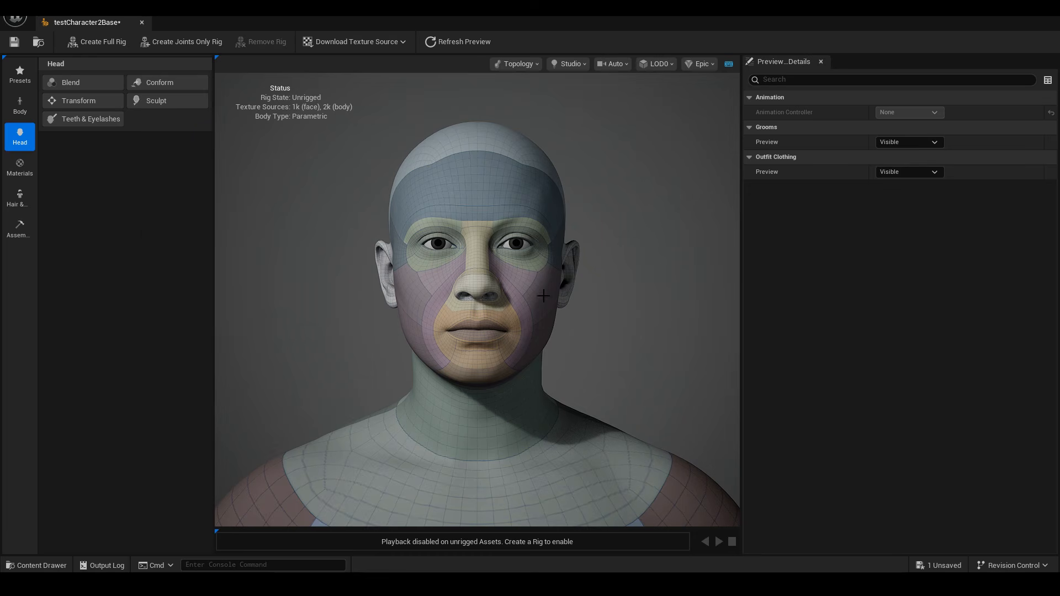
# Activate head sculpting and nudge the marker near the outer corner of the eye with symmetric modelling on
pyautogui.click(155, 100)
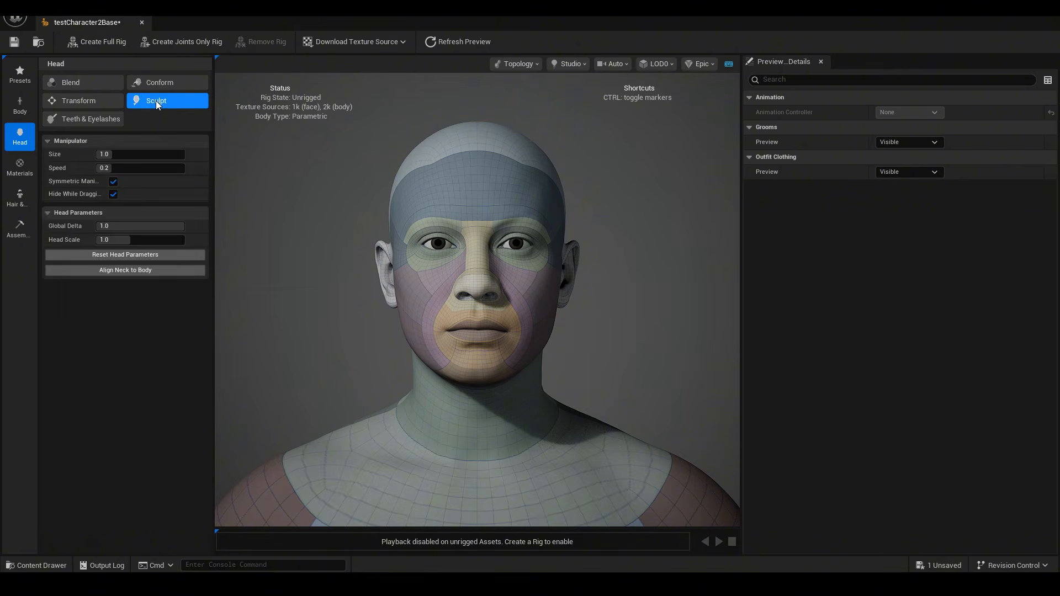
pyautogui.hotkey('ctrl', 'z')
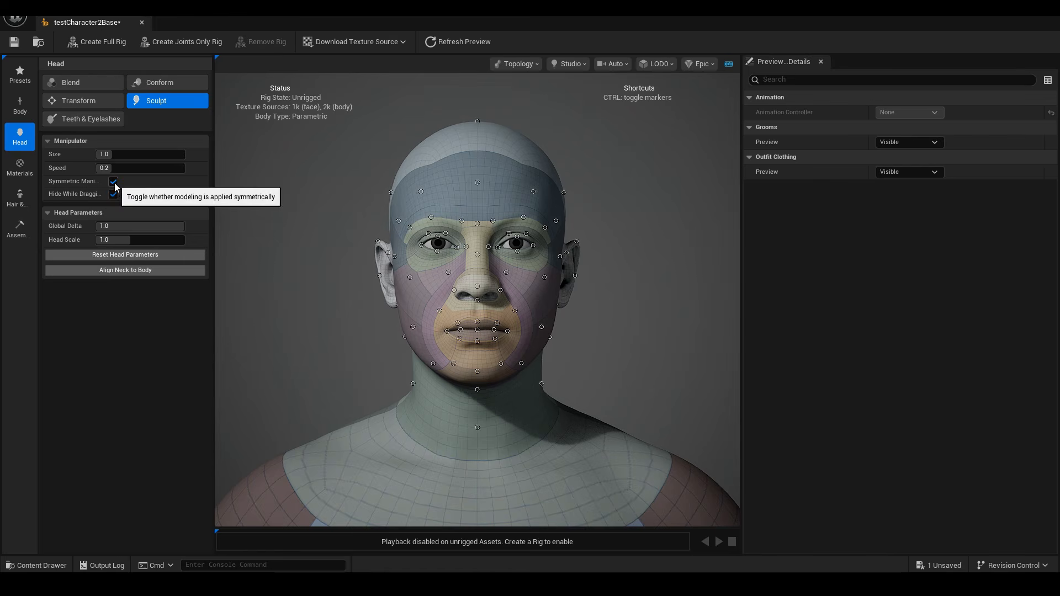
pyautogui.moveTo(531, 248); pyautogui.dragTo(535, 246)
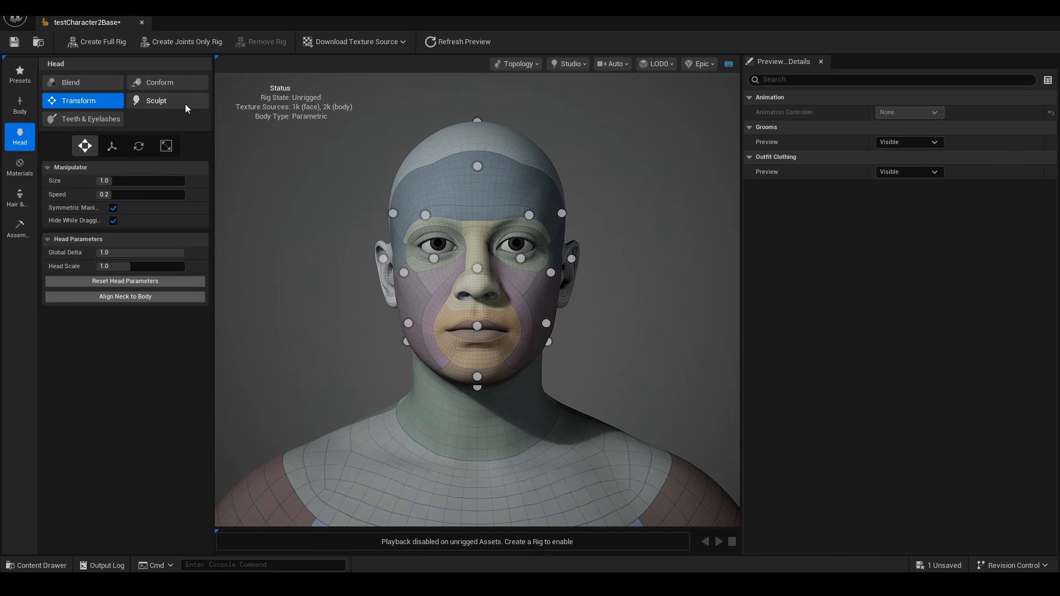
# Use the head Transform tool with Uniform Scale to slightly adjust the control point below the eye
pyautogui.click(87, 99)
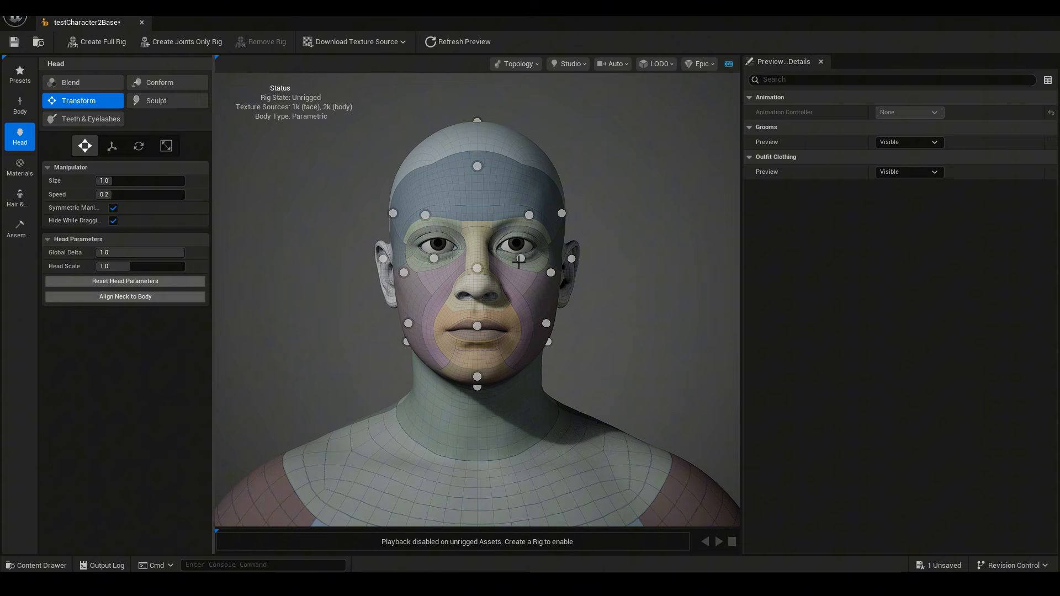
pyautogui.click(163, 147)
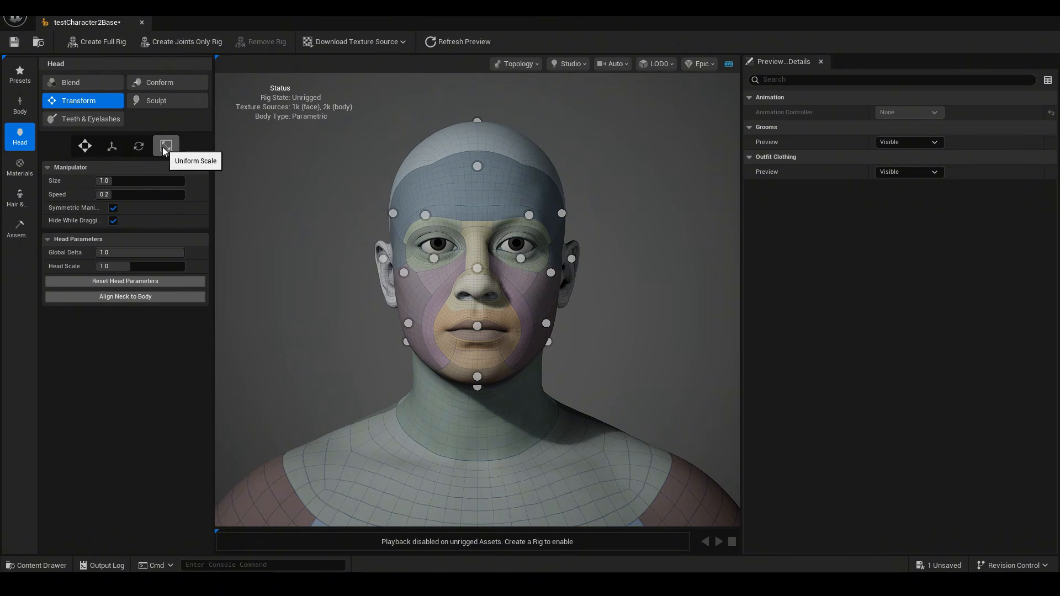
pyautogui.click(521, 258)
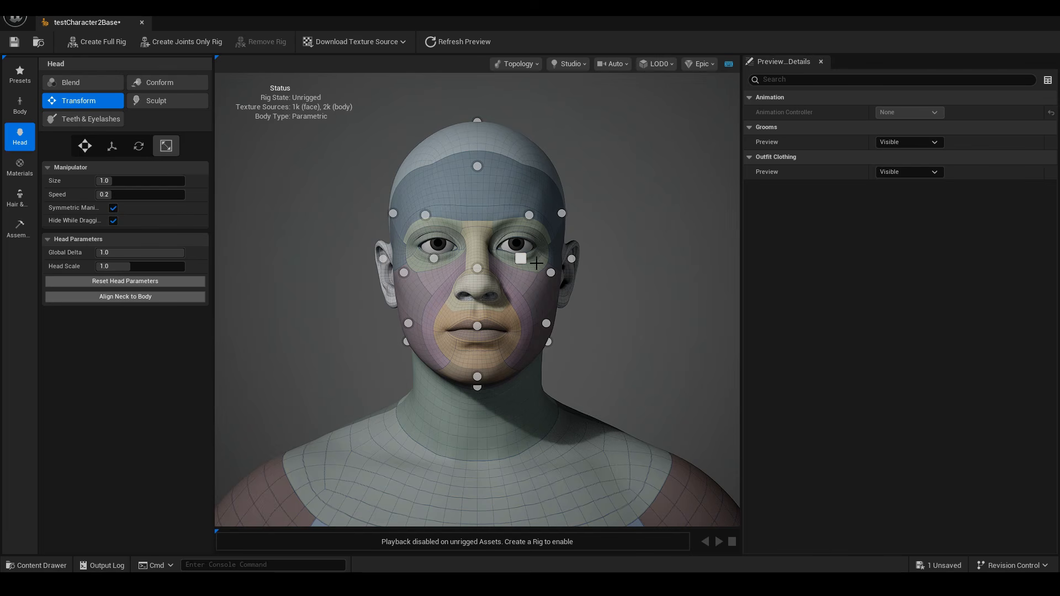
pyautogui.moveTo(520, 258); pyautogui.dragTo(521, 261)
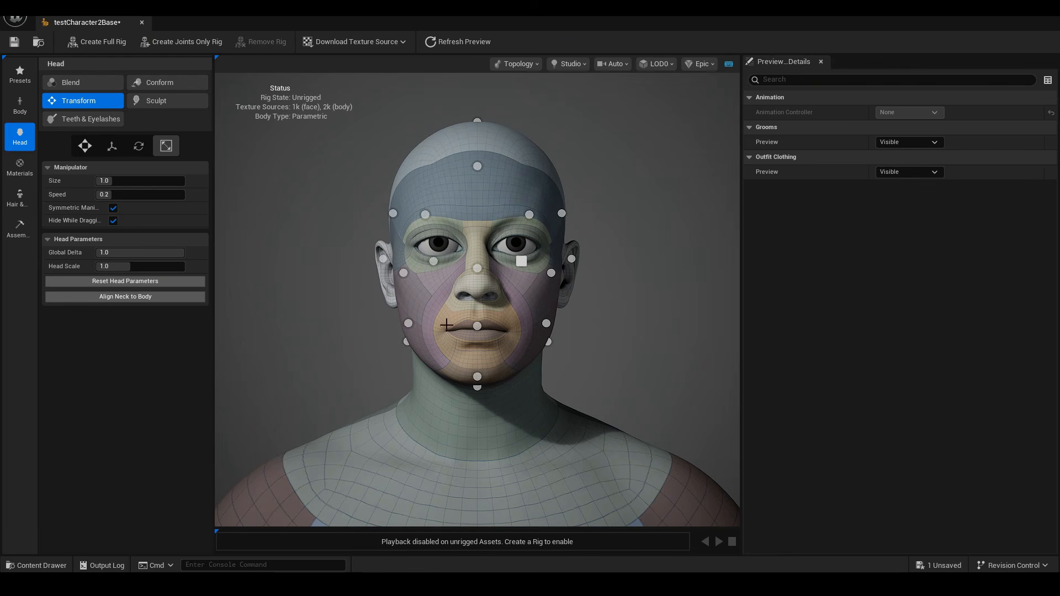
# Uniformly scale the control point on the bridge of the nose, checking its shape from the side and front
pyautogui.click(477, 268)
pyautogui.moveTo(553, 318); pyautogui.dragTo(441, 320)
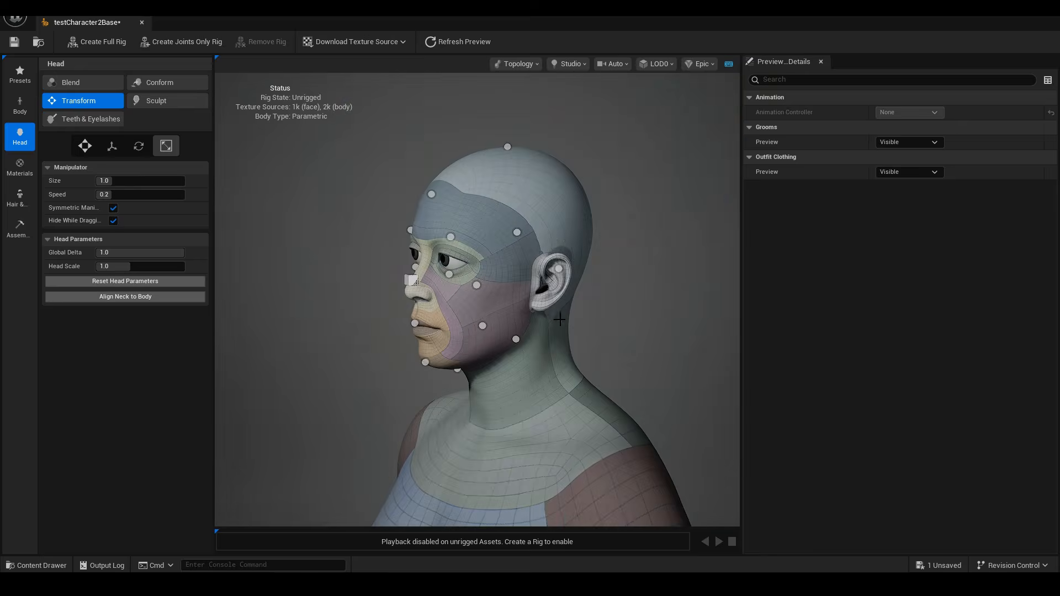
pyautogui.scroll(5, 555, 319)
pyautogui.moveTo(328, 255); pyautogui.dragTo(328, 255)
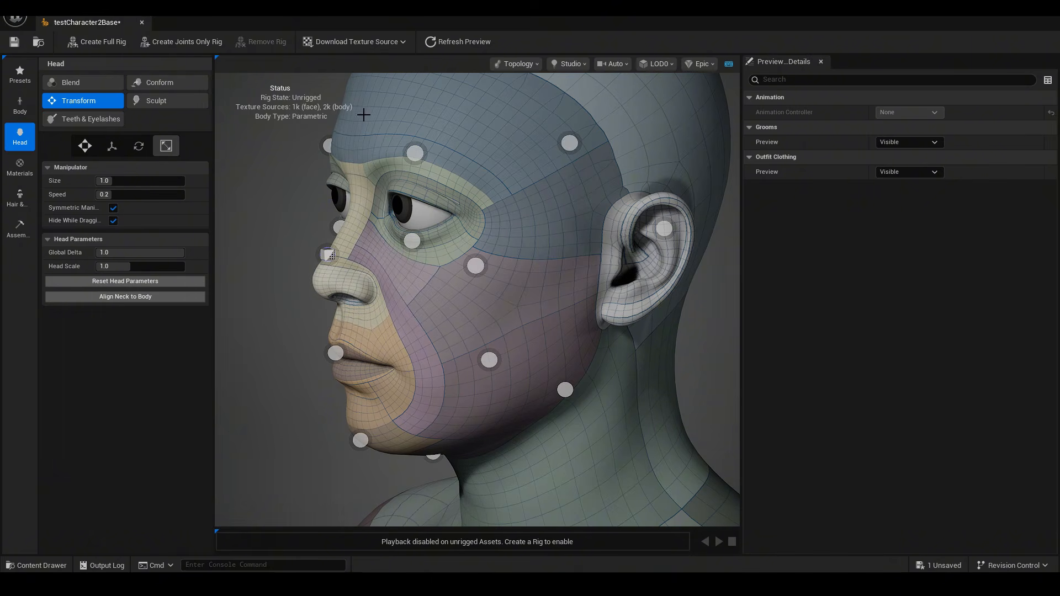
pyautogui.scroll(-5, 432, 255)
pyautogui.moveTo(385, 325)
pyautogui.mouseDown()
pyautogui.moveTo(555, 316)
pyautogui.moveTo(541, 317)
pyautogui.mouseUp()
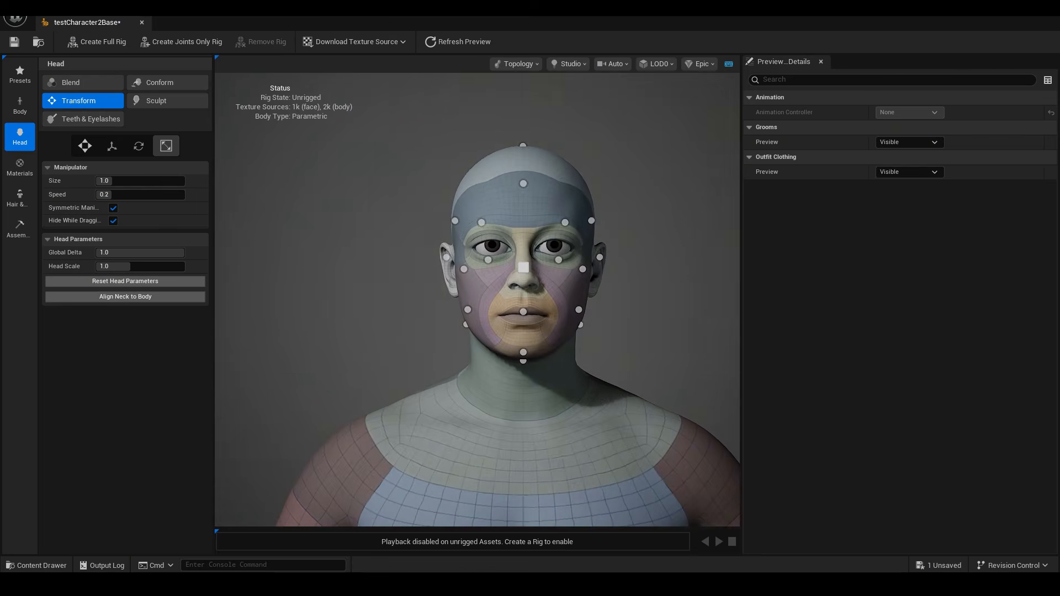
# Enlarge the mouth slightly by uniformly scaling the control point at the centre of the lips
pyautogui.scroll(5, 424, 346)
pyautogui.scroll(-5, 424, 346)
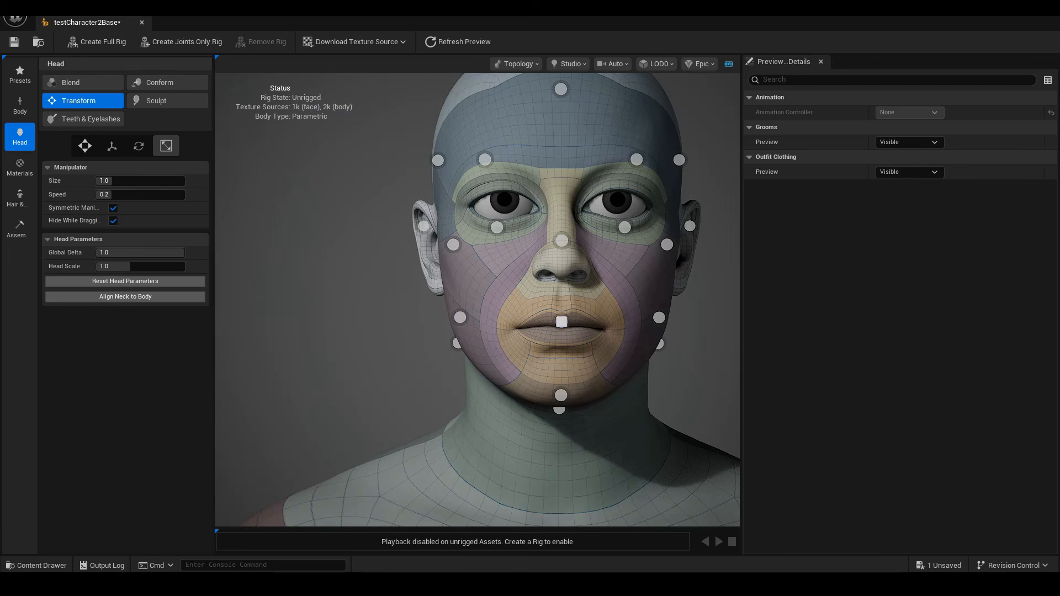
pyautogui.moveTo(563, 318)
pyautogui.mouseDown()
pyautogui.moveTo(559, 304)
pyautogui.moveTo(552, 320)
pyautogui.mouseUp()
pyautogui.click(553, 321)
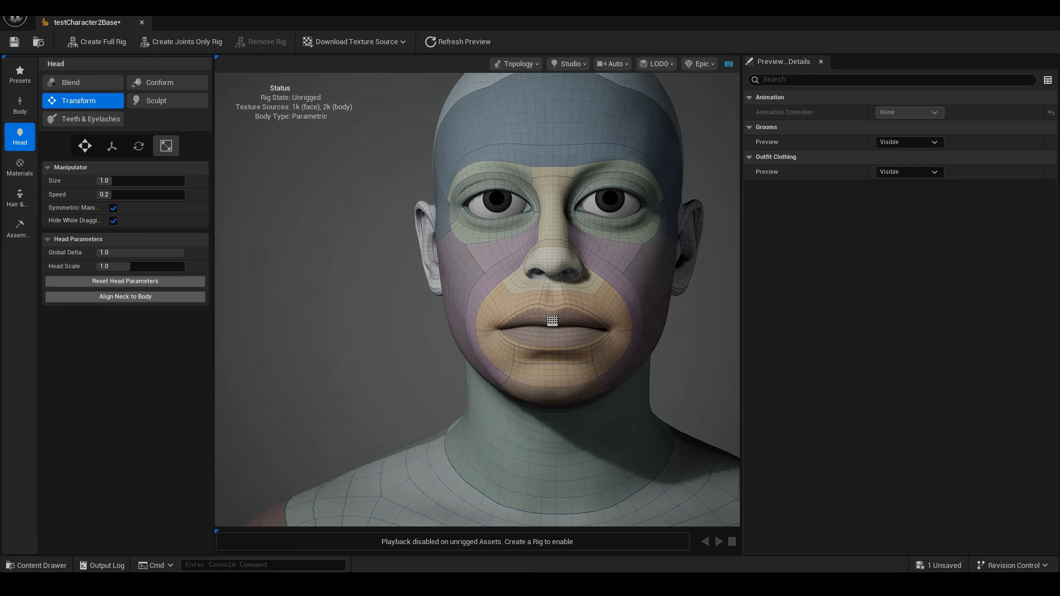
pyautogui.scroll(-3, 449, 378)
pyautogui.moveTo(461, 396); pyautogui.dragTo(479, 396)
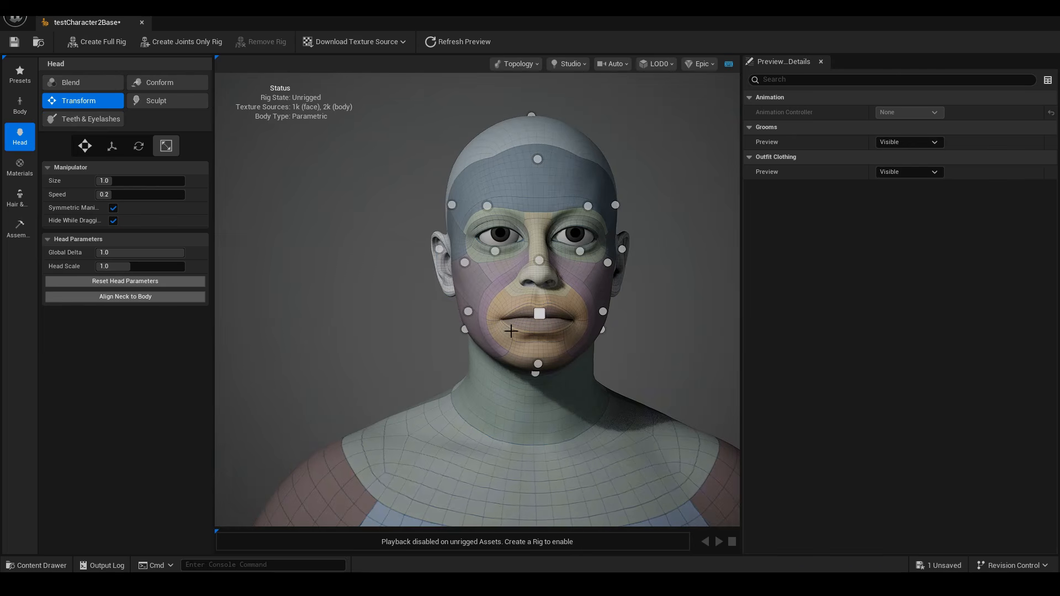
# Enlarge both ears slightly by uniformly scaling the ear control point with symmetry on
pyautogui.click(621, 249)
pyautogui.moveTo(622, 249); pyautogui.dragTo(624, 247)
pyautogui.scroll(-2, 449, 343)
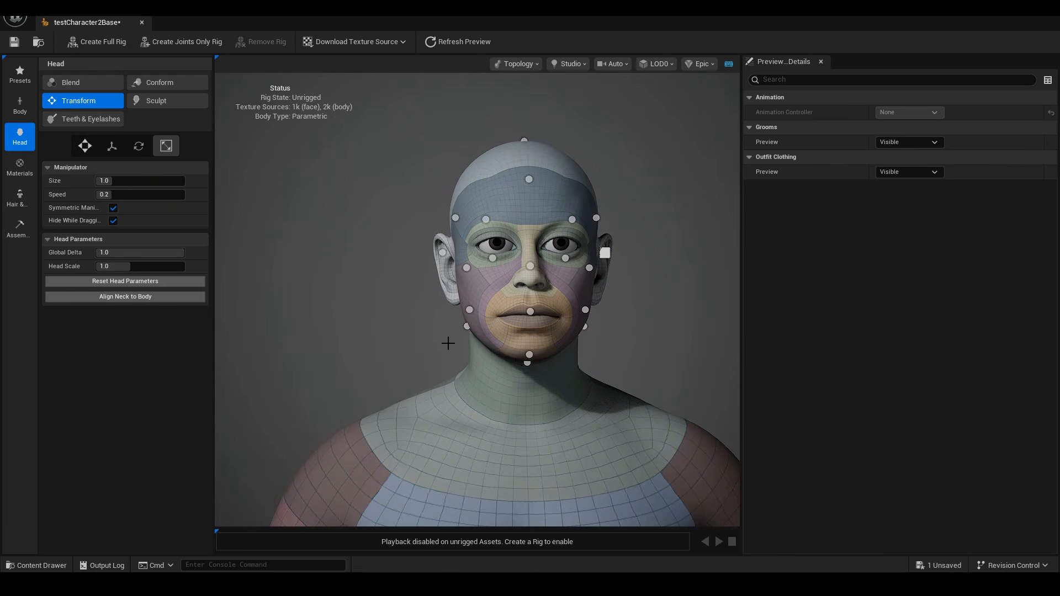
# Adjust the parametric body model: set the masculine/feminine value to 1.016 and shoulder width to 30.12 cm, and reduce the fat
pyautogui.scroll(-3, 478, 418)
pyautogui.moveTo(503, 414)
pyautogui.mouseDown()
pyautogui.moveTo(436, 412)
pyautogui.moveTo(511, 412)
pyautogui.mouseUp()
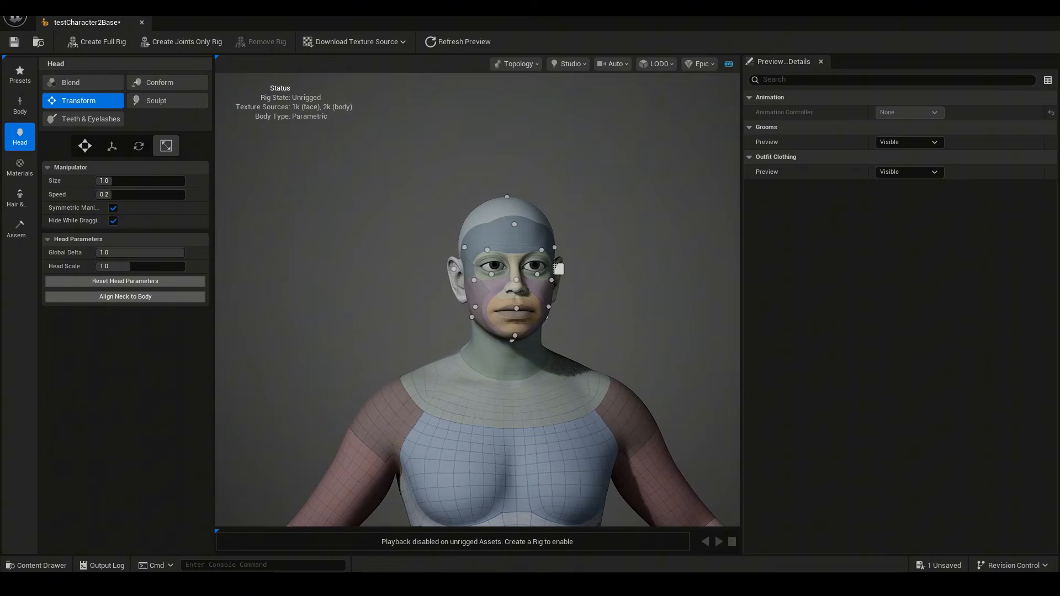
pyautogui.scroll(-4, 483, 426)
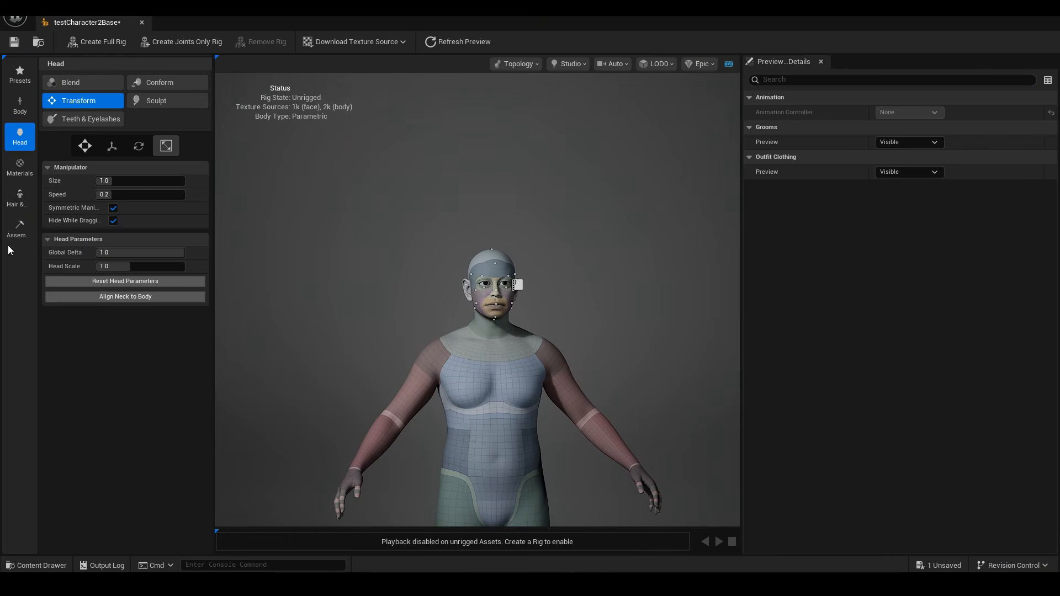
pyautogui.click(20, 106)
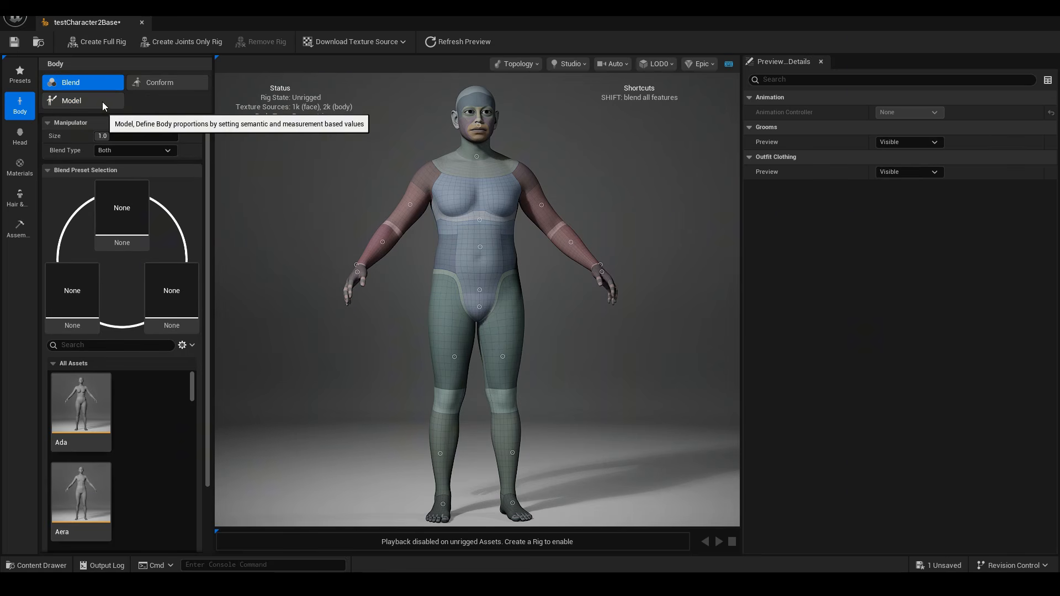
pyautogui.click(72, 106)
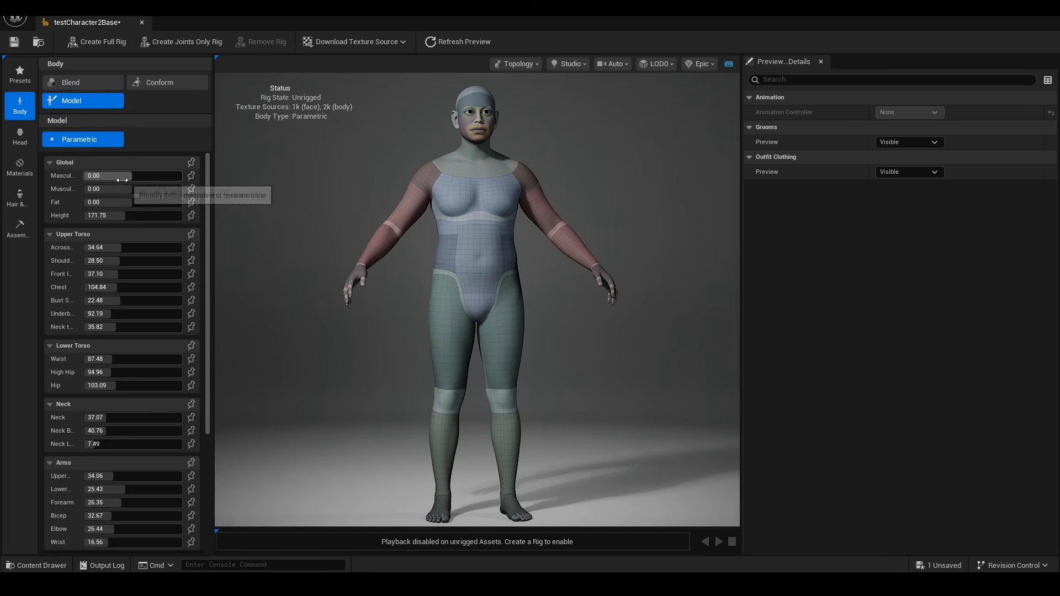
pyautogui.moveTo(113, 176); pyautogui.dragTo(157, 175)
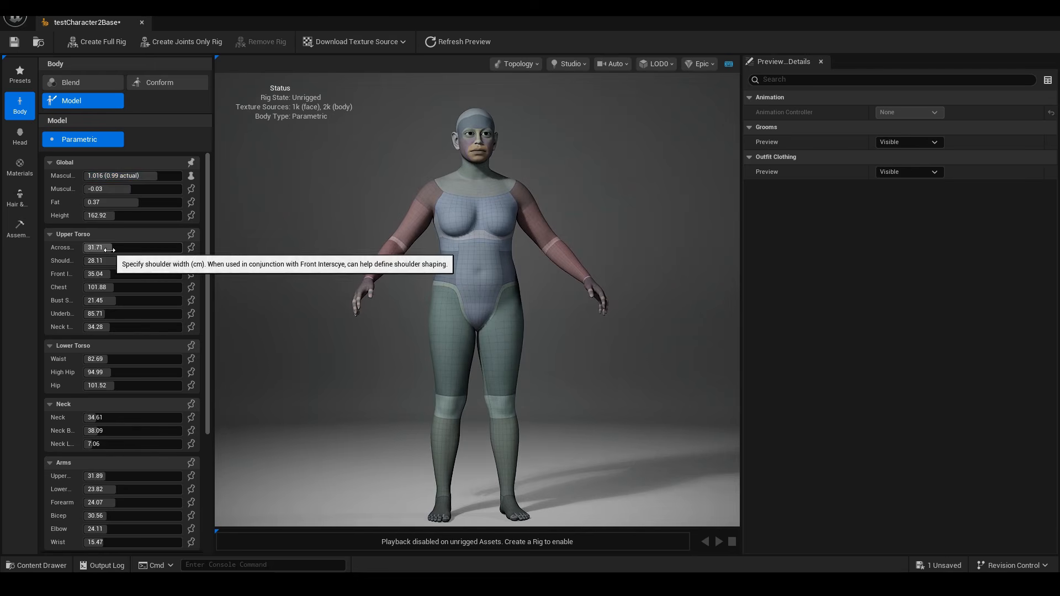
pyautogui.moveTo(111, 248); pyautogui.dragTo(109, 248)
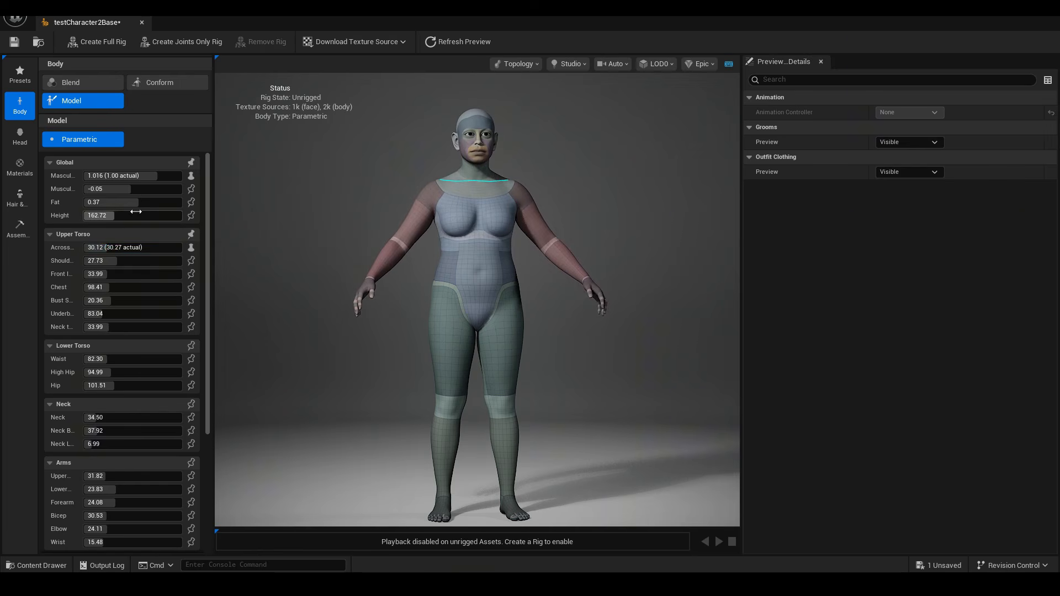
pyautogui.moveTo(129, 202)
pyautogui.mouseDown()
pyautogui.moveTo(91, 203)
pyautogui.moveTo(105, 202)
pyautogui.mouseUp()
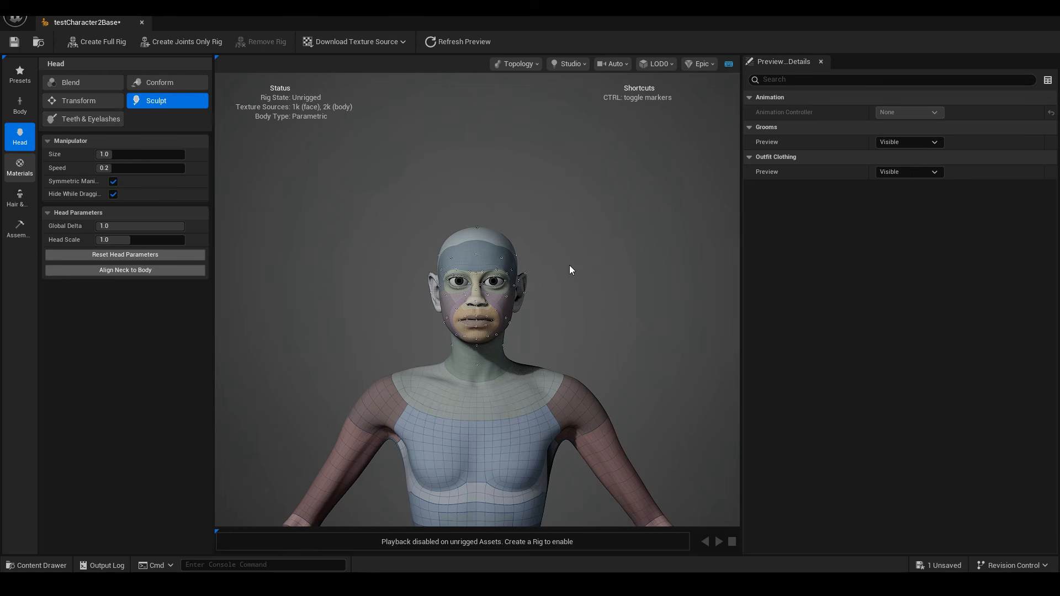
# Darken the character's skin tone to a deeper brown in the skin materials and review the freckle and accent options
pyautogui.click(20, 166)
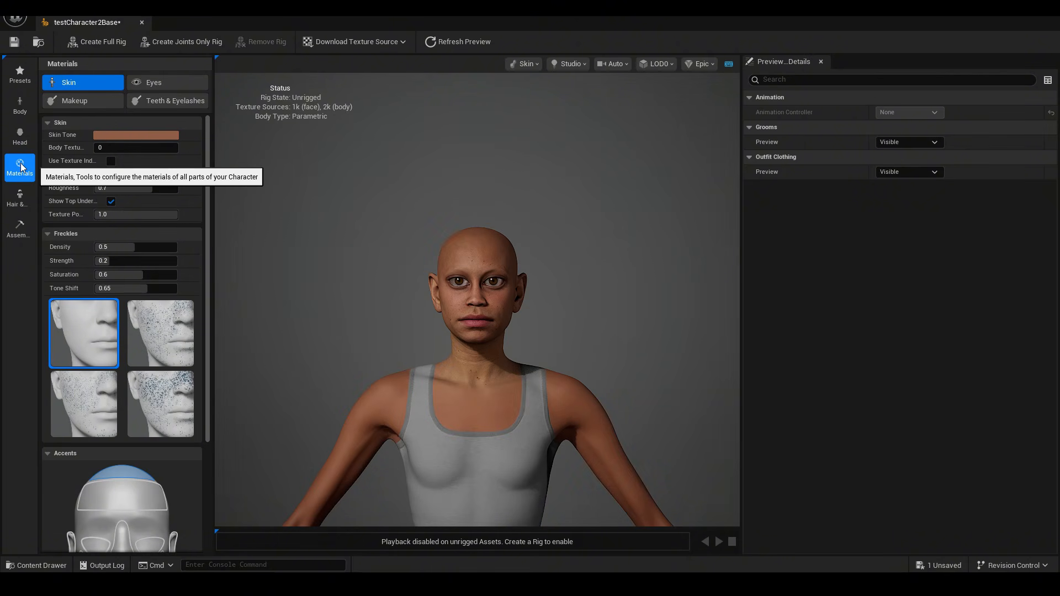
pyautogui.scroll(-6, 515, 268)
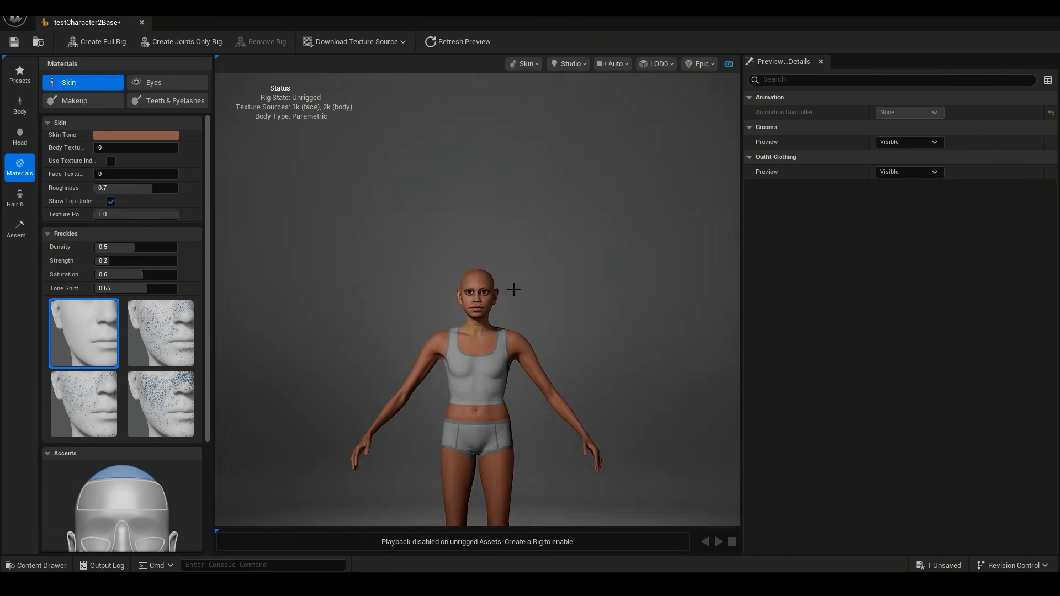
pyautogui.scroll(5, 513, 289)
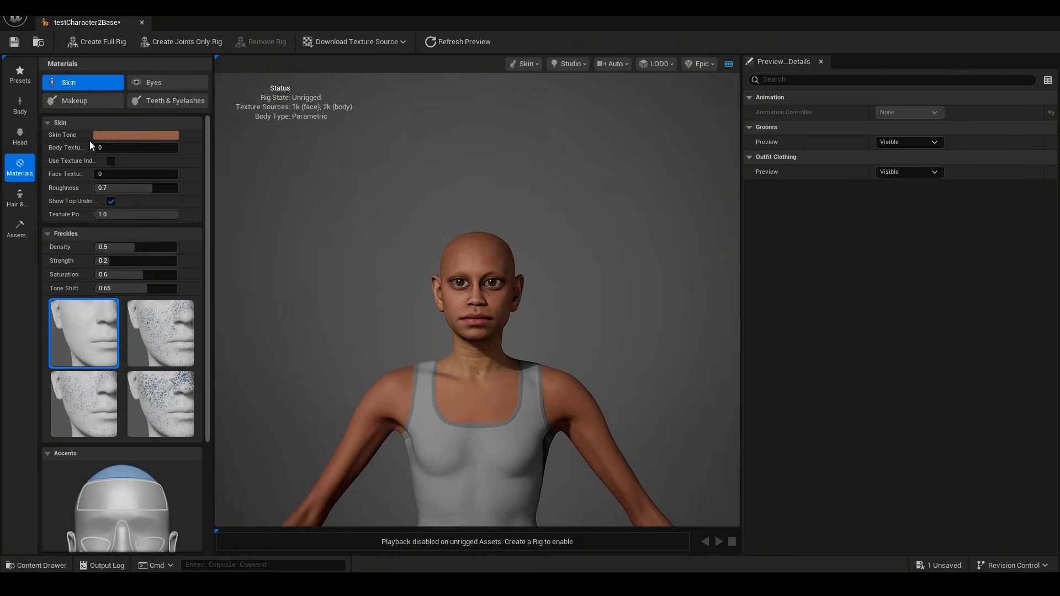
pyautogui.click(120, 136)
pyautogui.moveTo(260, 203); pyautogui.dragTo(283, 193)
pyautogui.scroll(-5, 173, 299)
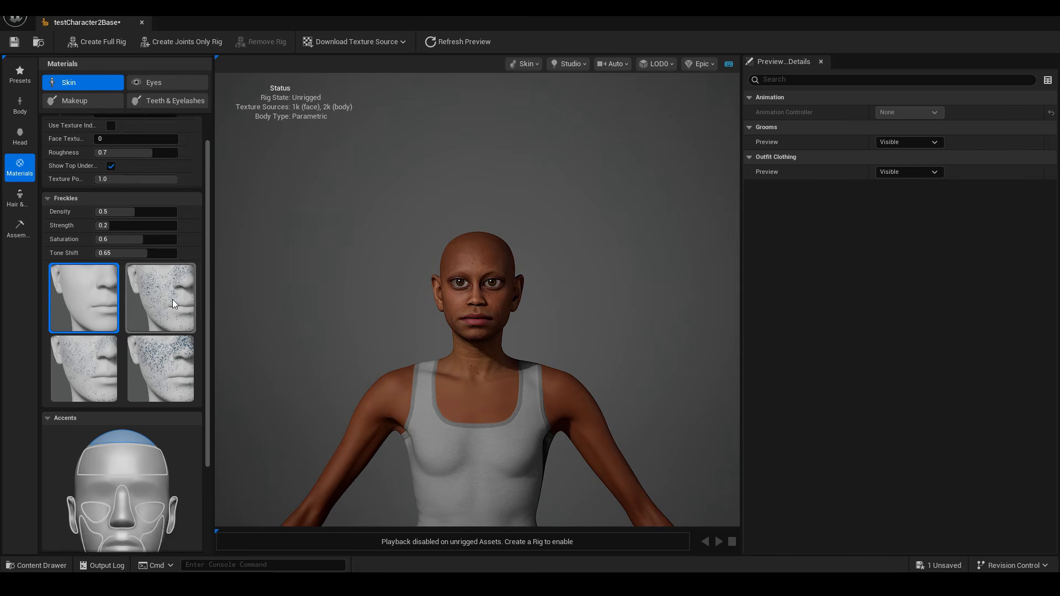
pyautogui.scroll(2, 125, 359)
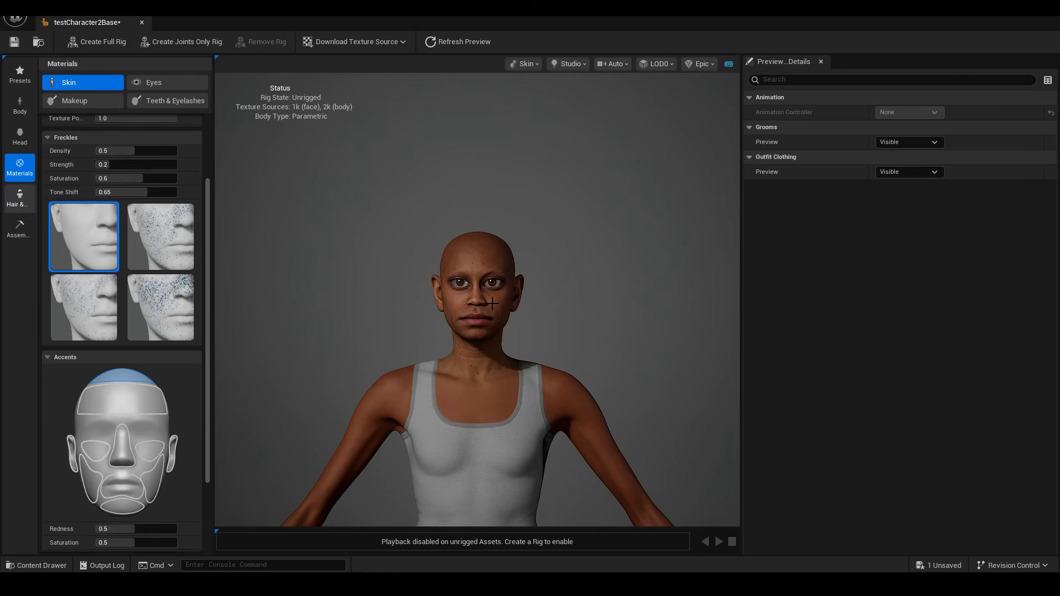
# Look through the hair grooms, selecting Short Clean, and browse the available character presets
pyautogui.click(20, 198)
pyautogui.scroll(-5, 178, 305)
pyautogui.click(82, 276)
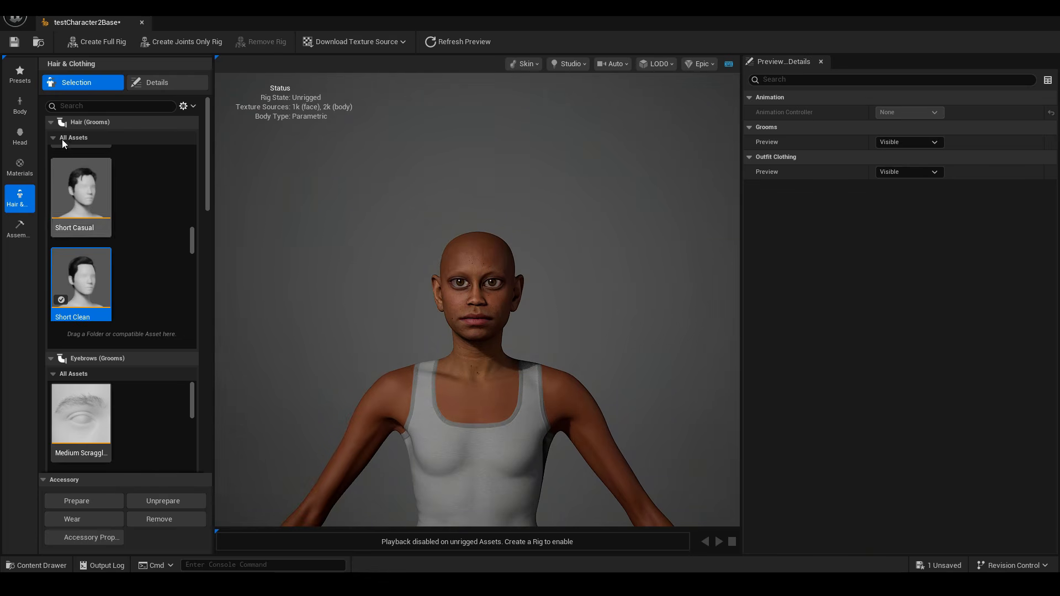
pyautogui.click(24, 81)
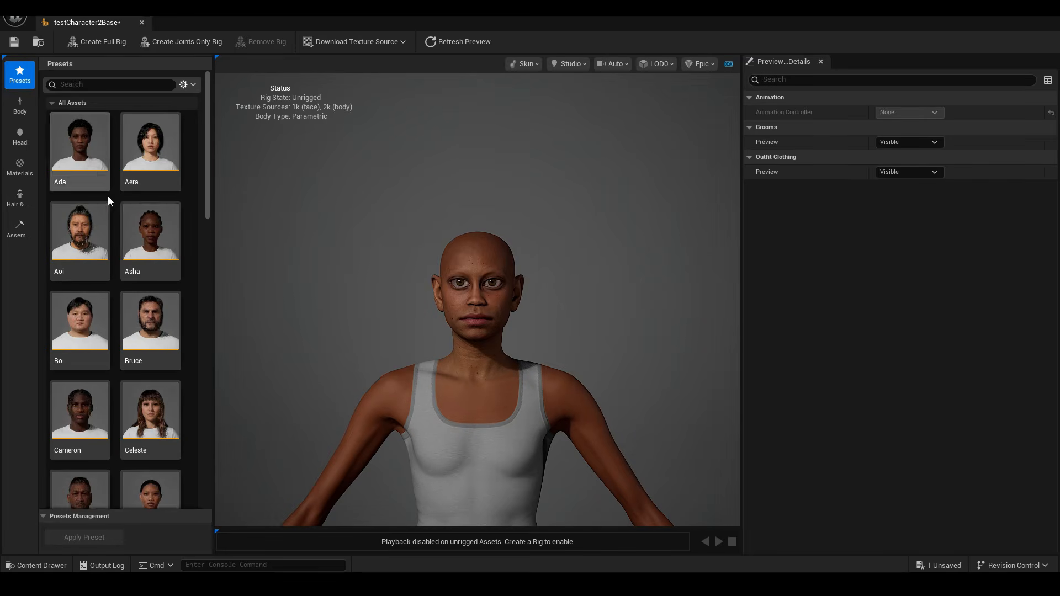
pyautogui.scroll(-2, 163, 210)
pyautogui.scroll(-5, 161, 309)
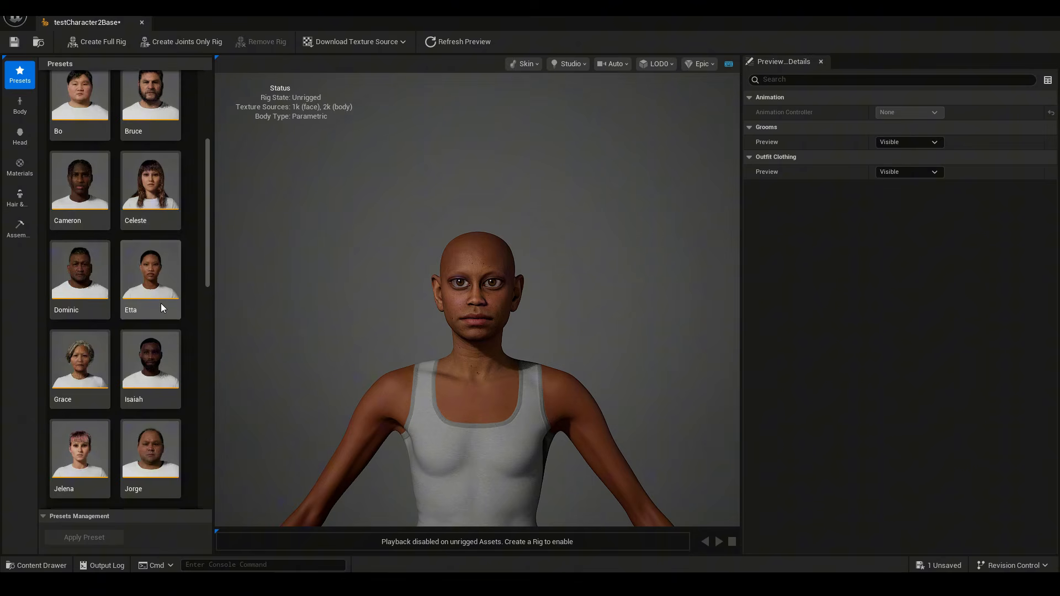
pyautogui.scroll(-4, 158, 379)
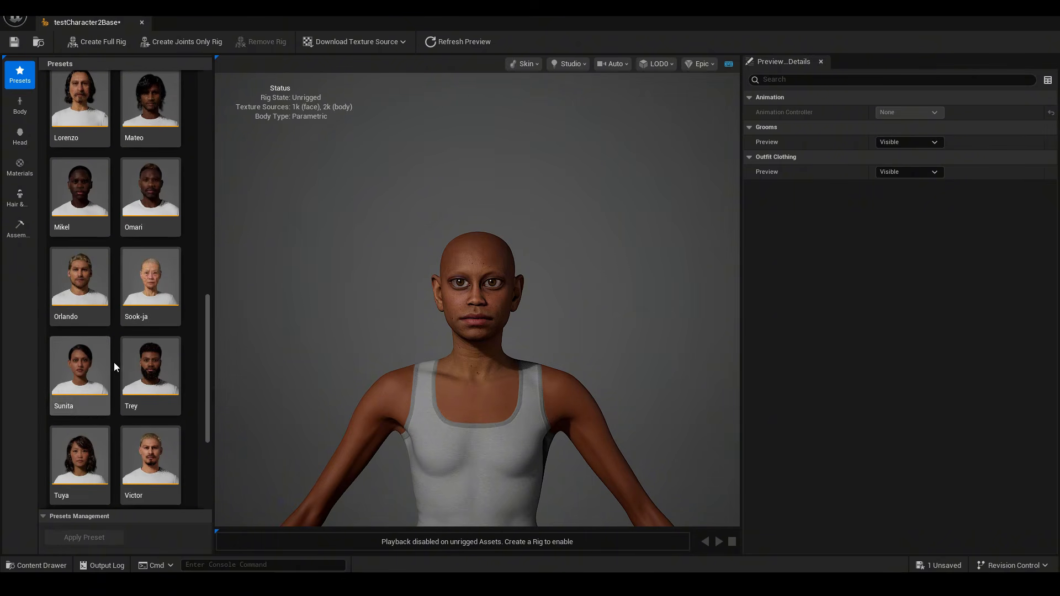
pyautogui.scroll(-2, 69, 359)
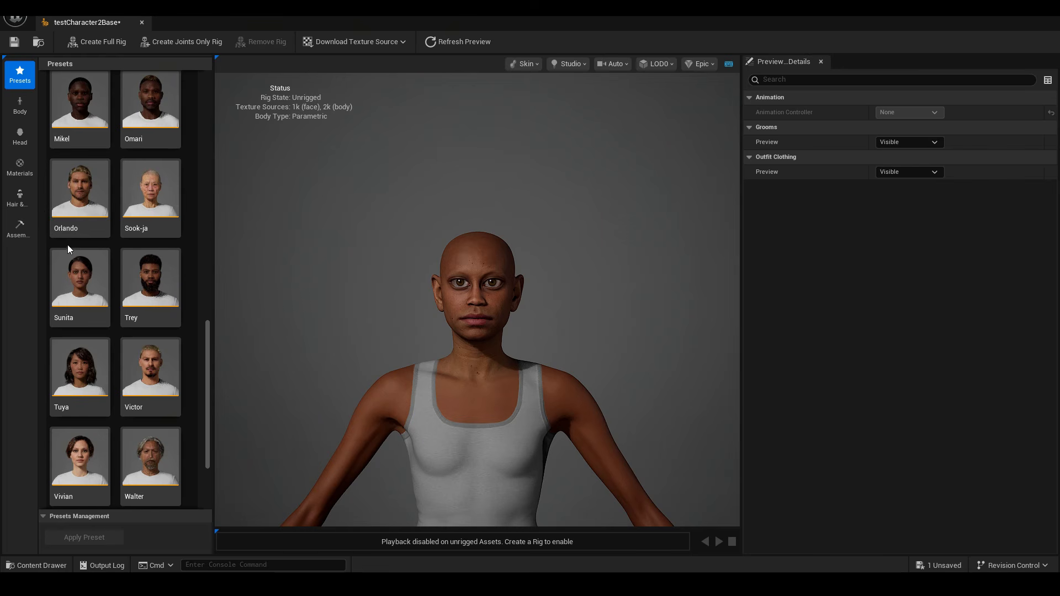
# Create a full rig for the character and download its 2k resolution textures for assembly
pyautogui.click(17, 234)
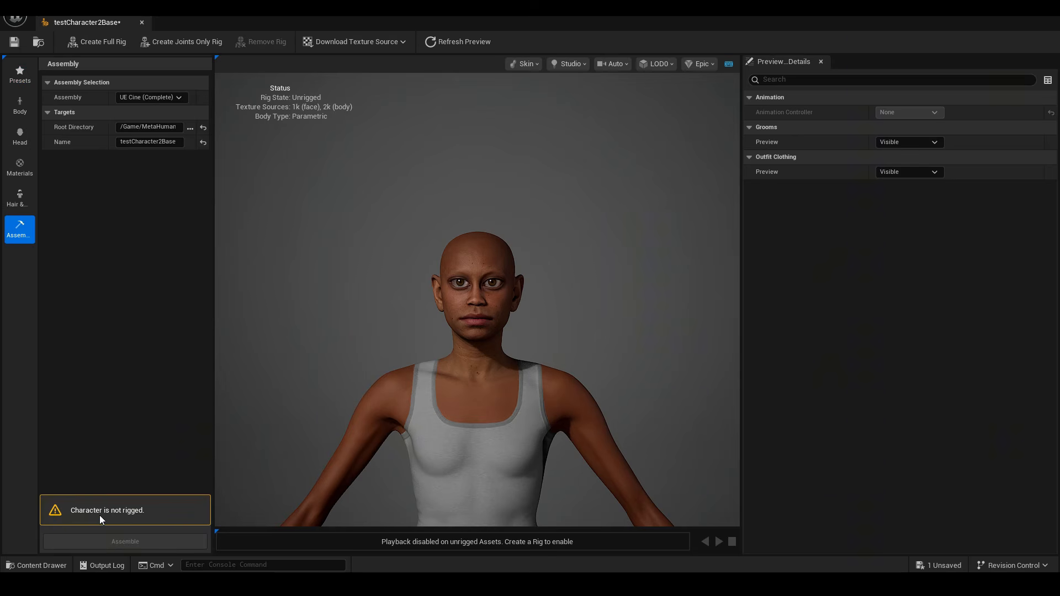
pyautogui.click(102, 43)
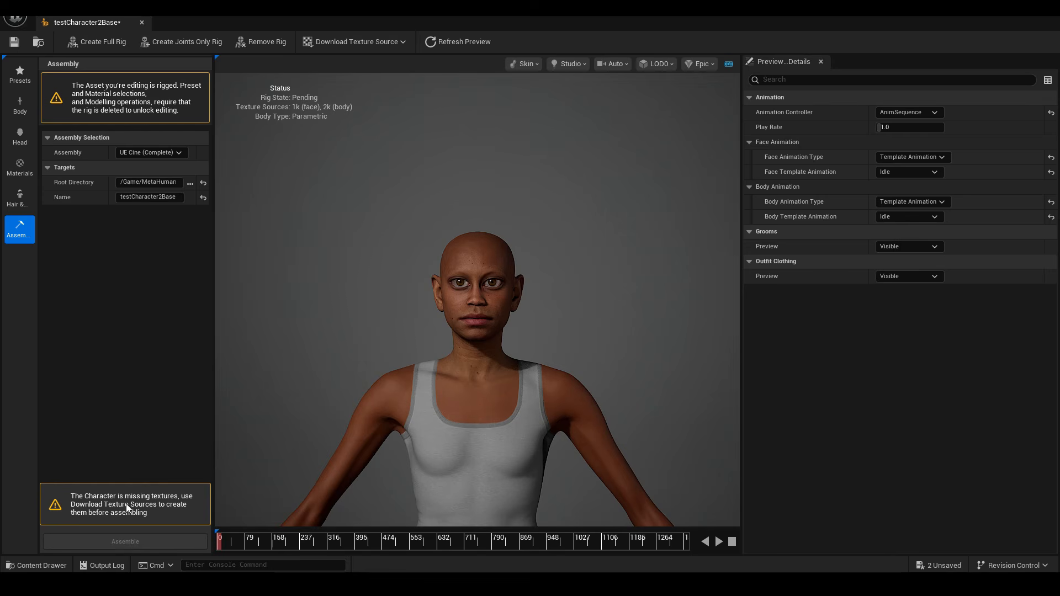
pyautogui.click(359, 44)
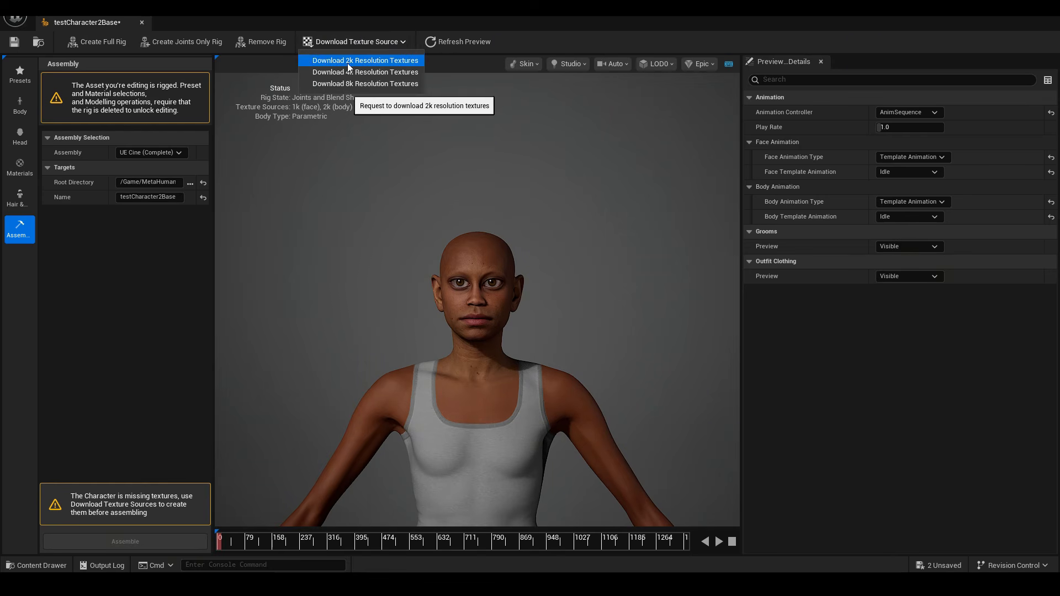
pyautogui.click(348, 62)
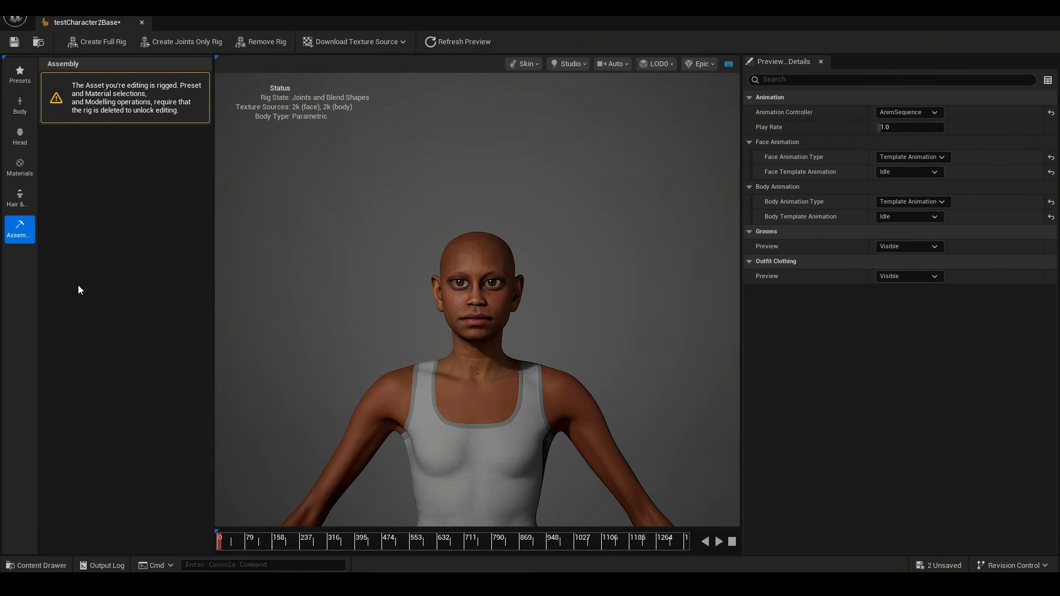
# Assemble the rigged testCharacter2Base character with the UE Cine (Complete) assembly
pyautogui.click(25, 139)
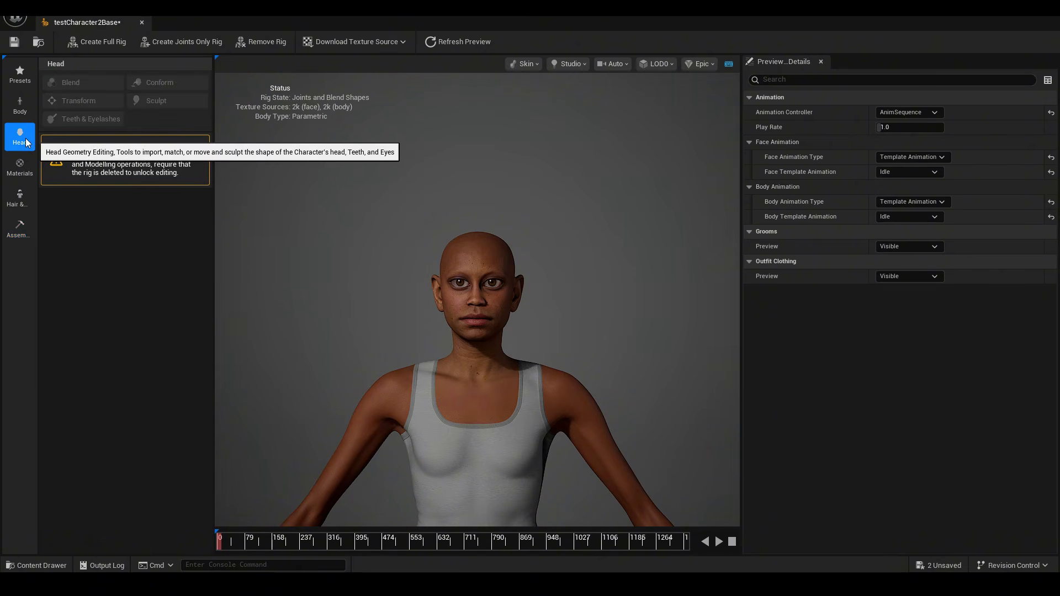
pyautogui.click(19, 226)
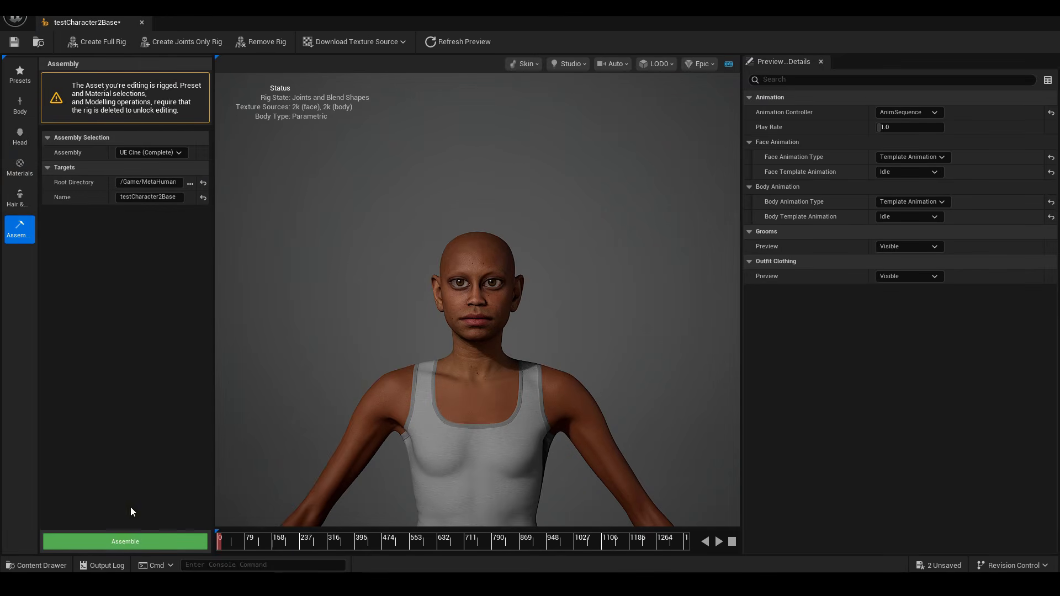
pyautogui.click(125, 541)
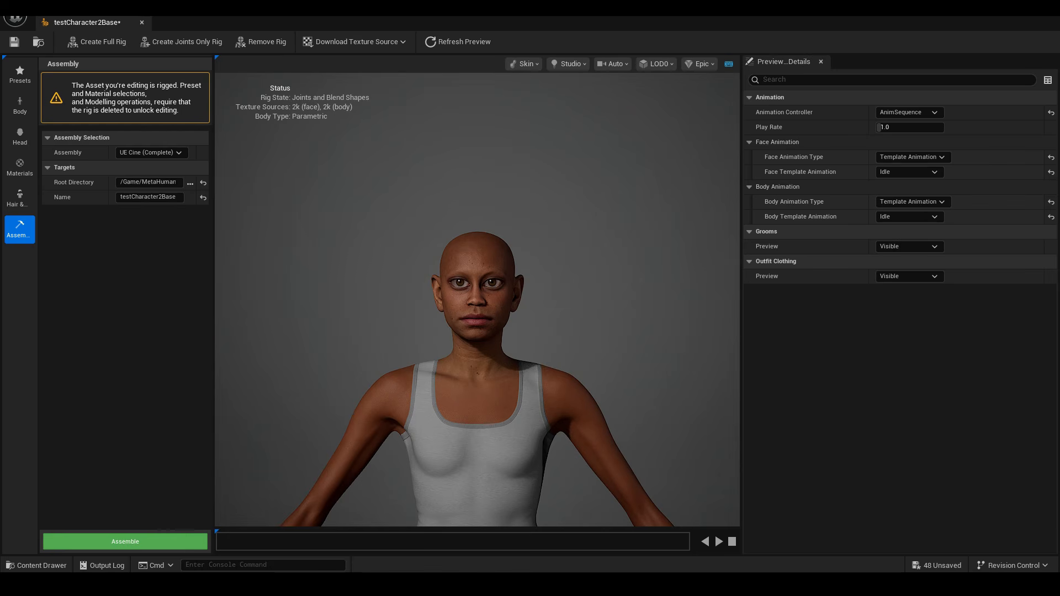
# Close the character editor and open the assembled testCharacter2Base folder inside metahumans, comparing it with the testCharacter2 folder
pyautogui.click(142, 22)
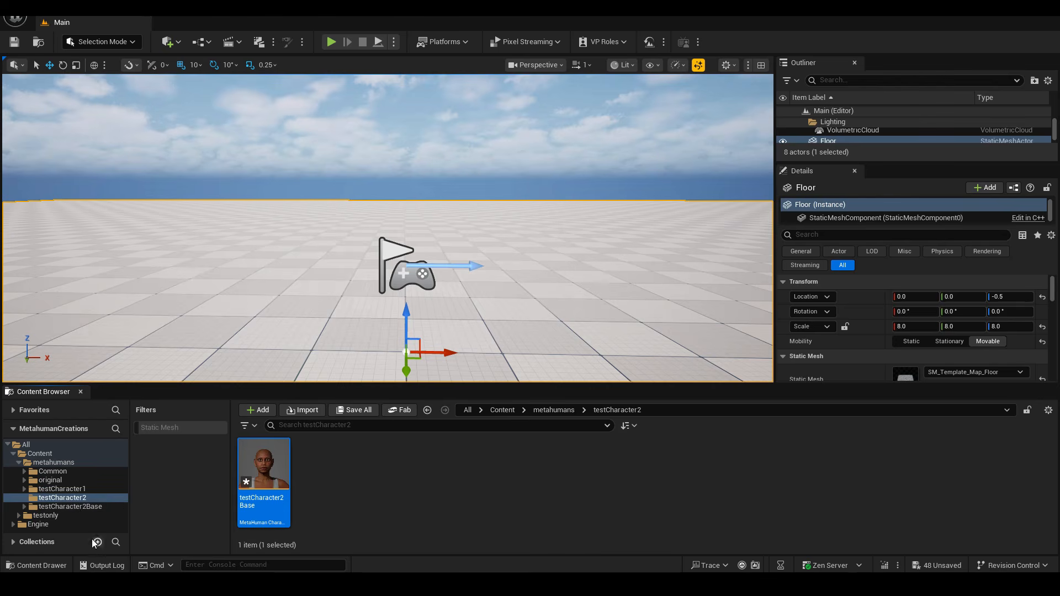
pyautogui.click(75, 506)
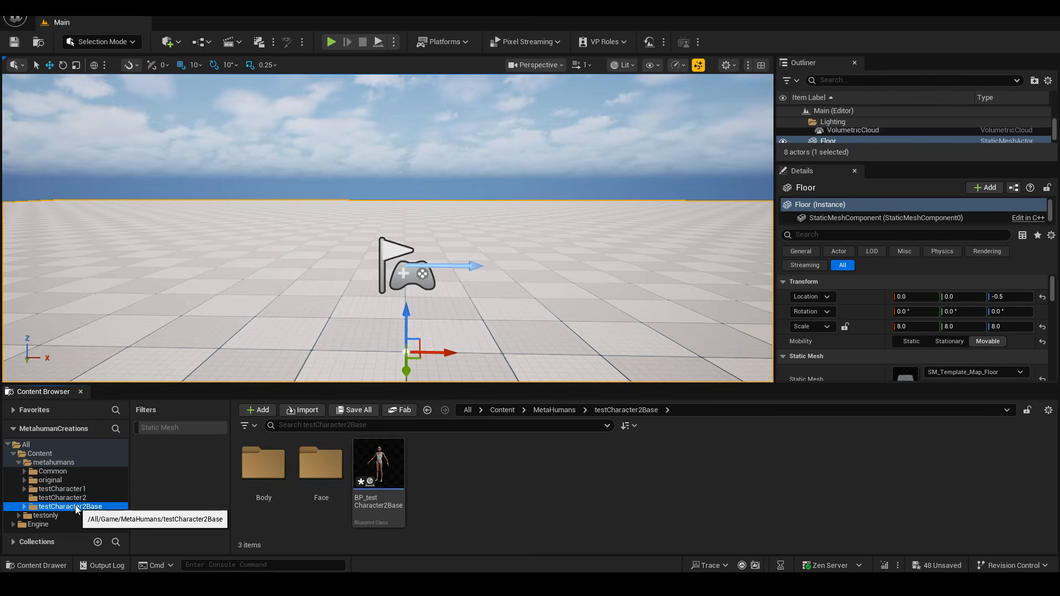
pyautogui.click(61, 497)
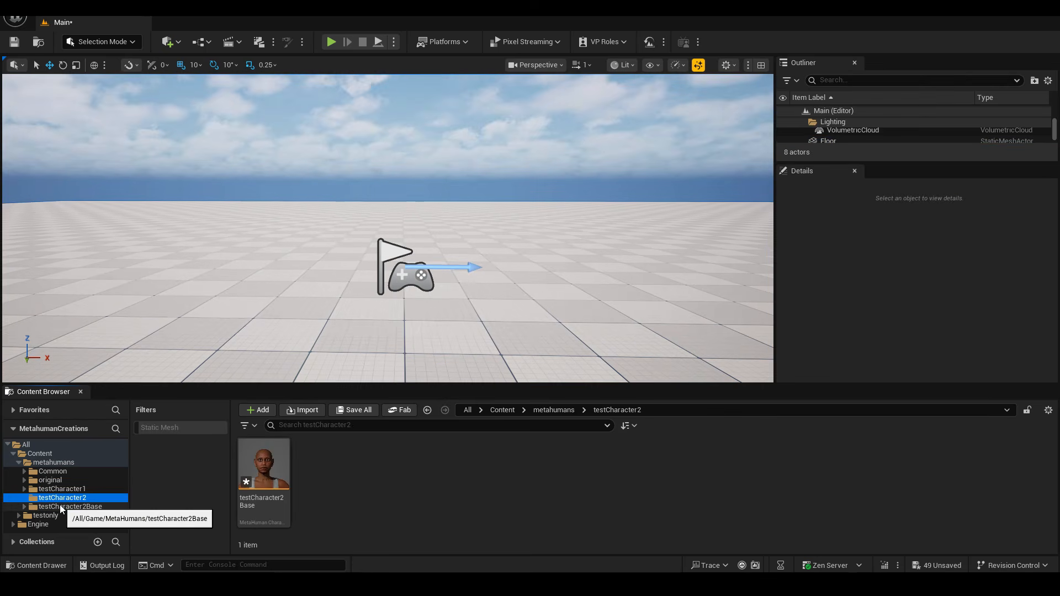
pyautogui.click(62, 507)
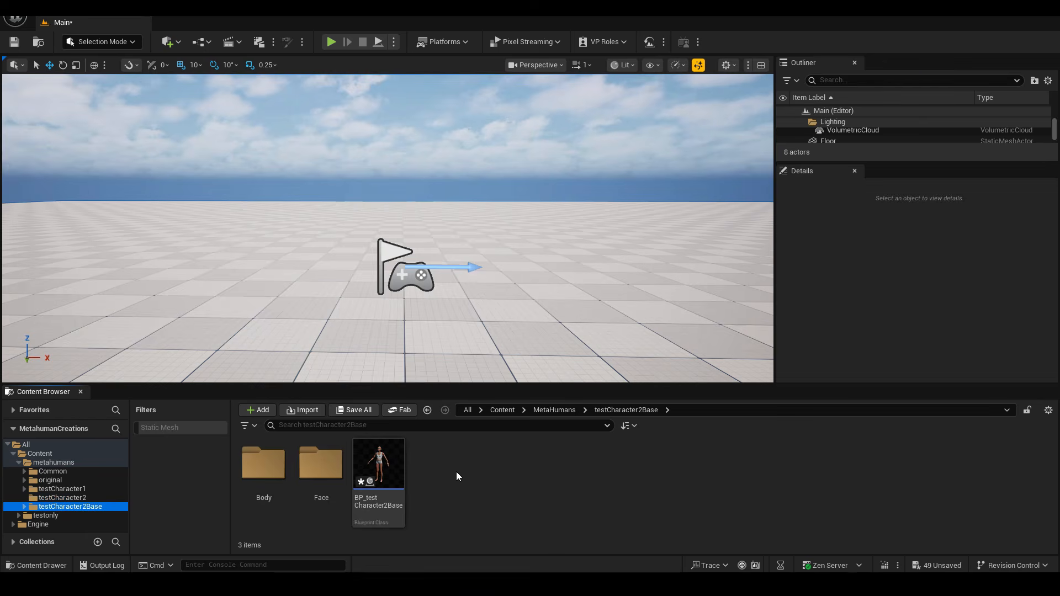
# Export the skeletal body mesh from the testCharacter2Base Body folder as testCharacter2Base_BodyMesh.FBX, keeping the FBX 2013 export options
pyautogui.moveTo(385, 468)
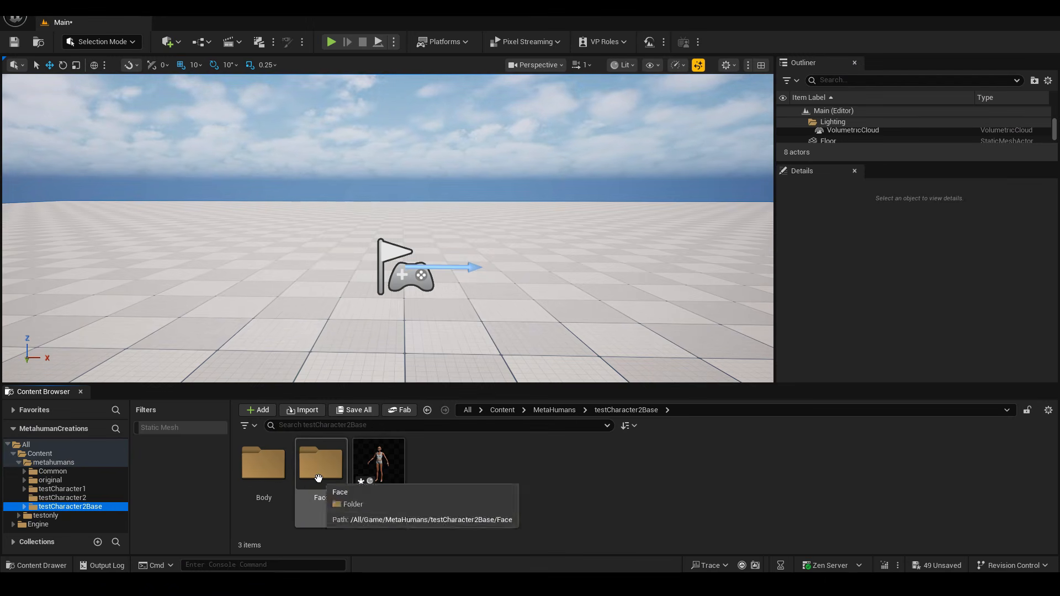
pyautogui.doubleClick(272, 472)
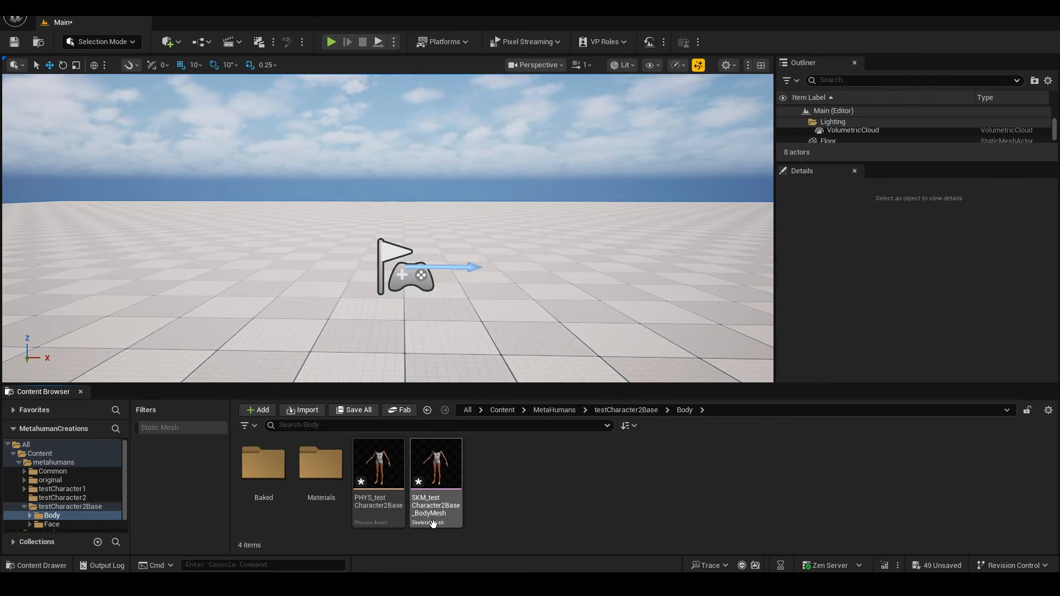
pyautogui.rightClick(437, 474)
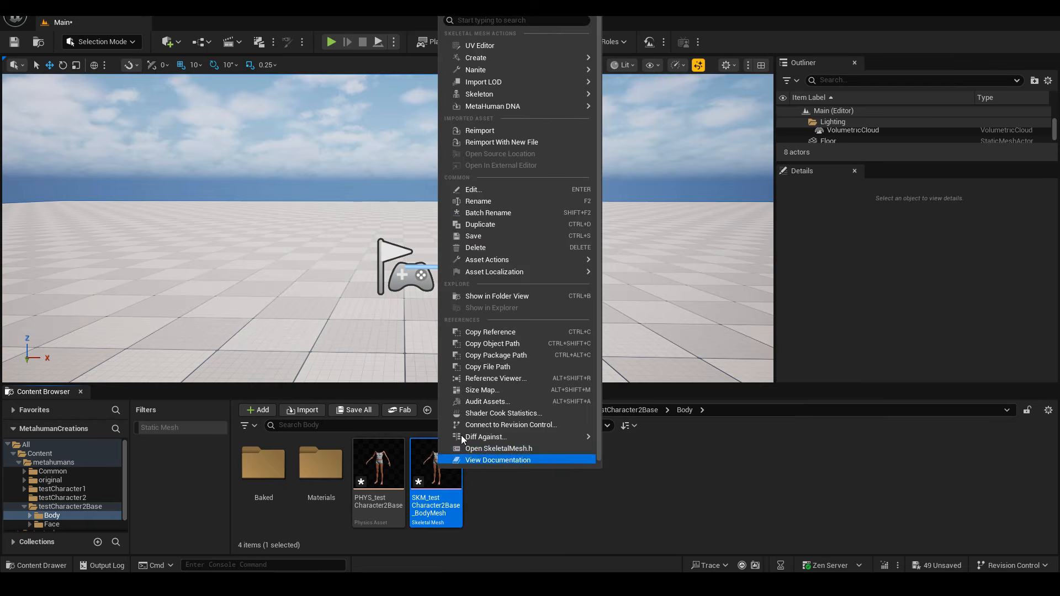
pyautogui.moveTo(493, 259)
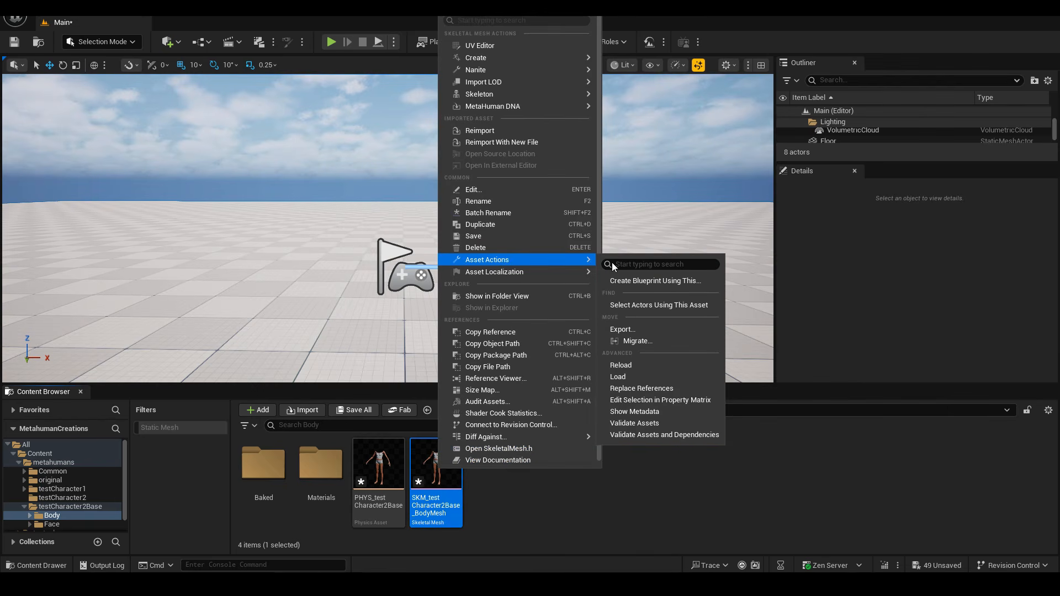
pyautogui.click(621, 328)
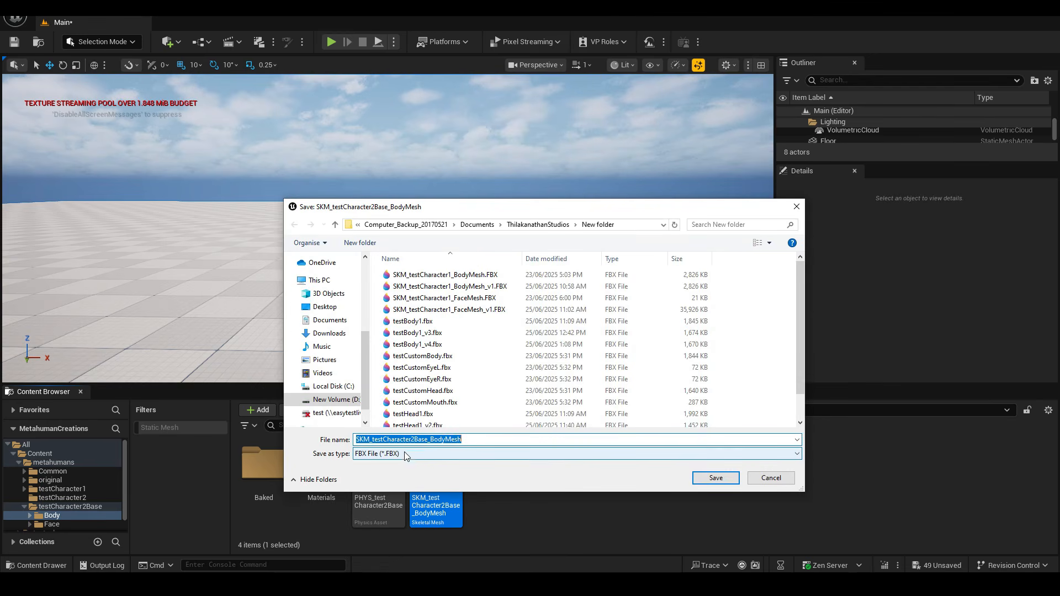
pyautogui.moveTo(373, 439); pyautogui.dragTo(314, 443)
pyautogui.press('BackSpace')
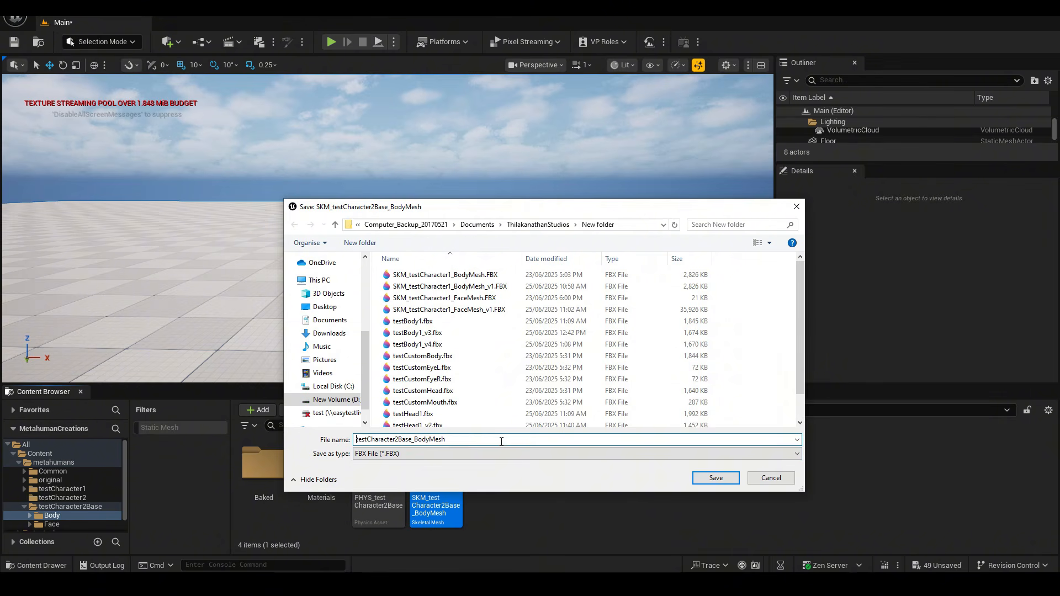
pyautogui.click(716, 478)
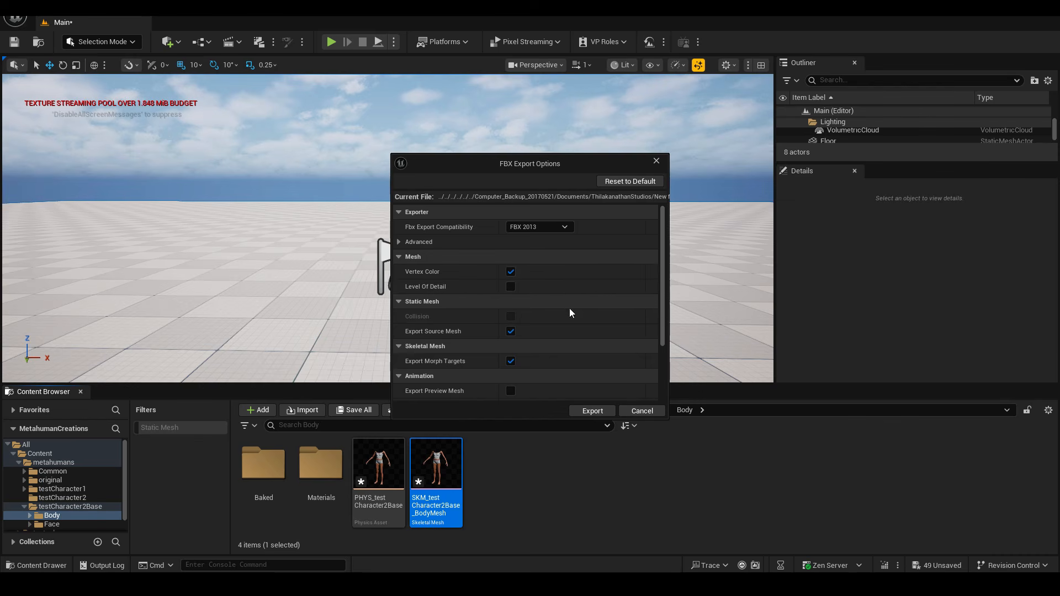
pyautogui.scroll(-1, 569, 308)
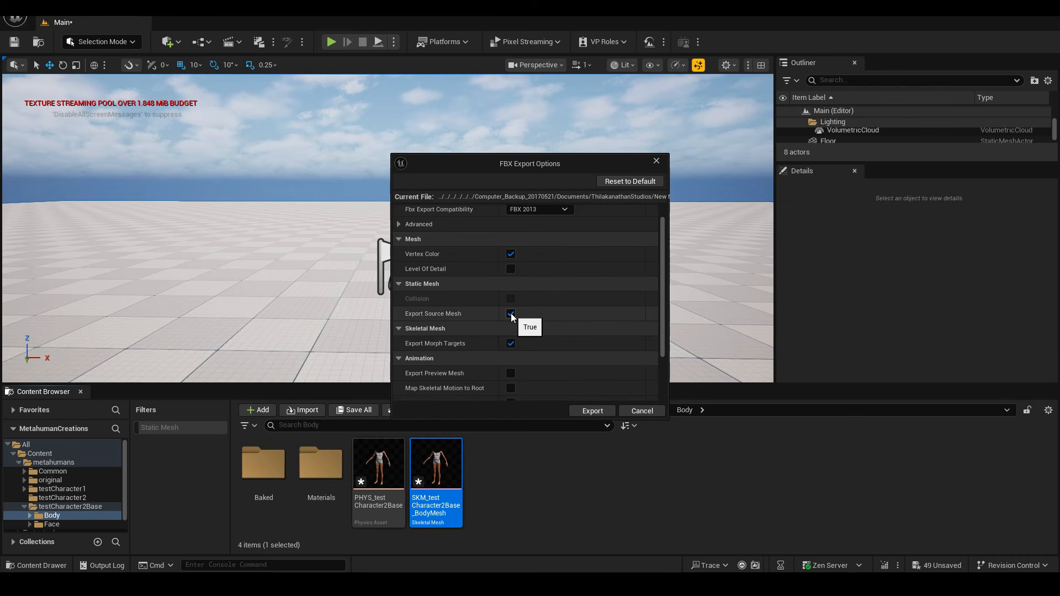
pyautogui.scroll(-2, 568, 314)
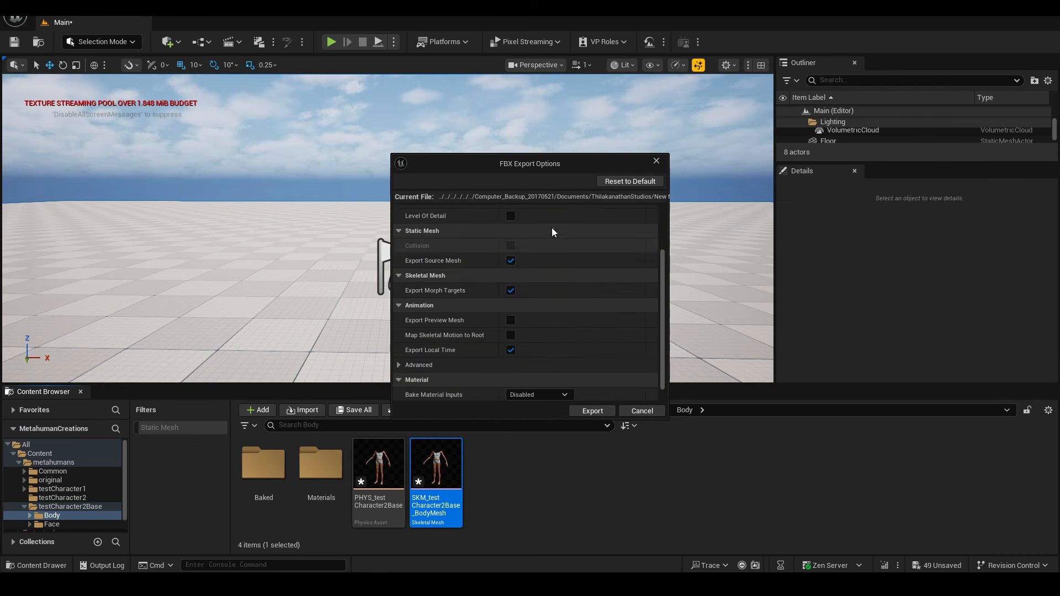
pyautogui.scroll(-2, 599, 330)
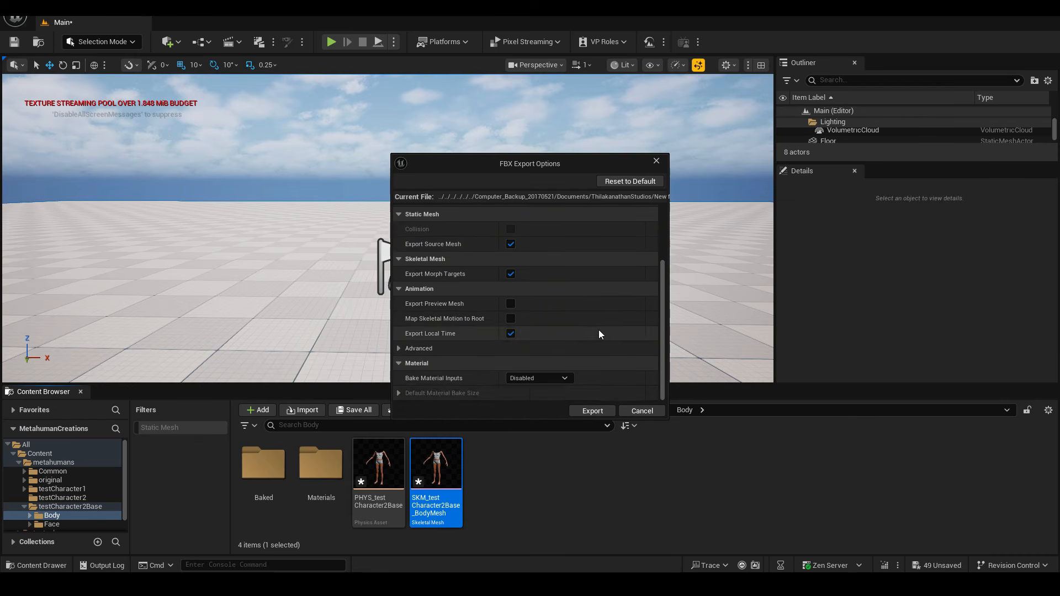
pyautogui.click(598, 410)
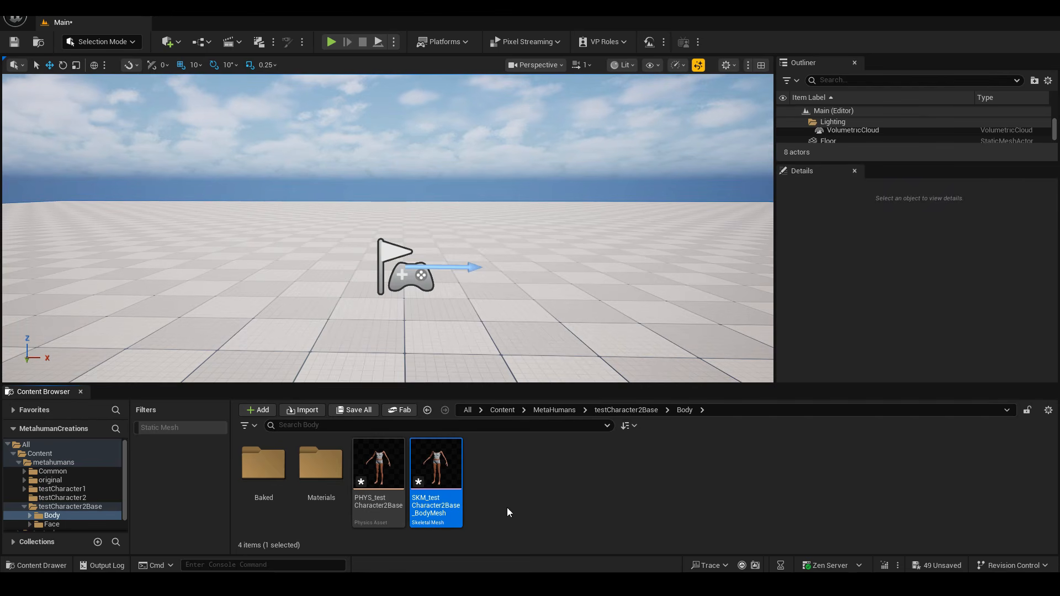
# Export the skeletal face mesh from the testCharacter2Base Face folder as testCharacter2Base_FaceMesh.FBX, keeping the FBX 2013 export options
pyautogui.click(59, 506)
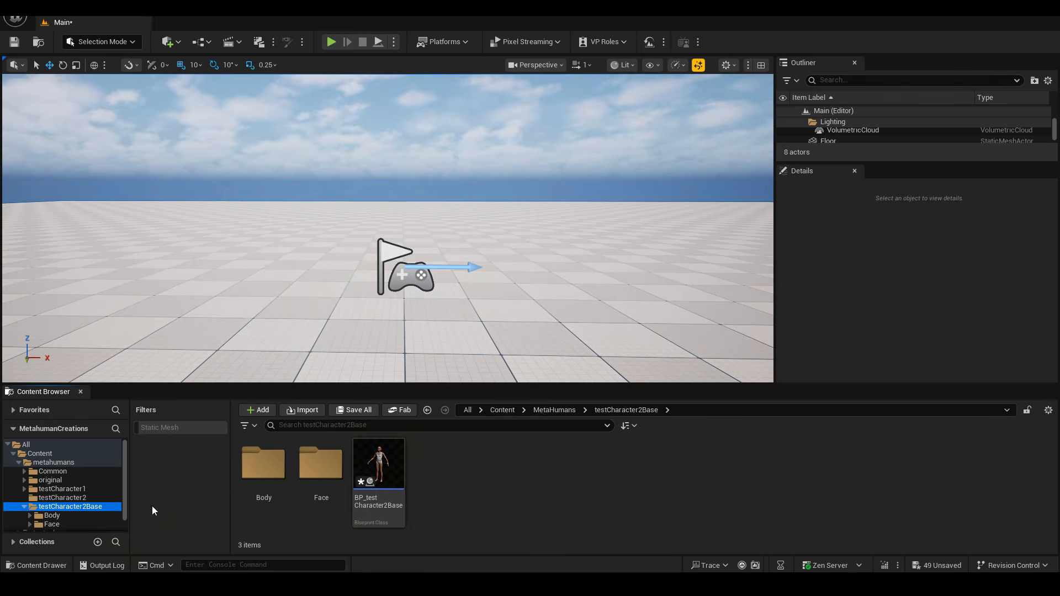
pyautogui.doubleClick(323, 467)
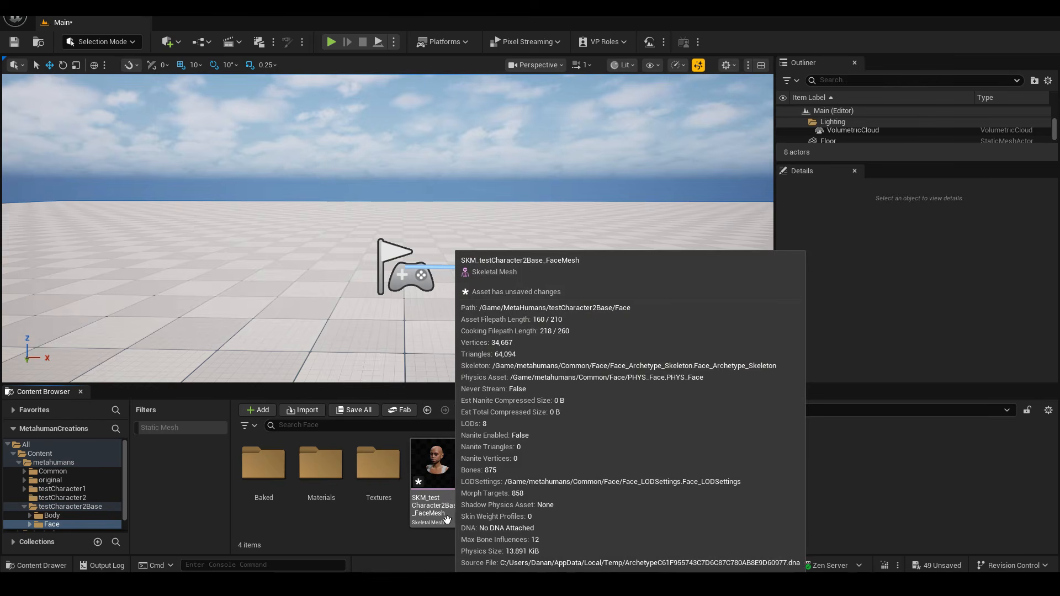
pyautogui.rightClick(450, 472)
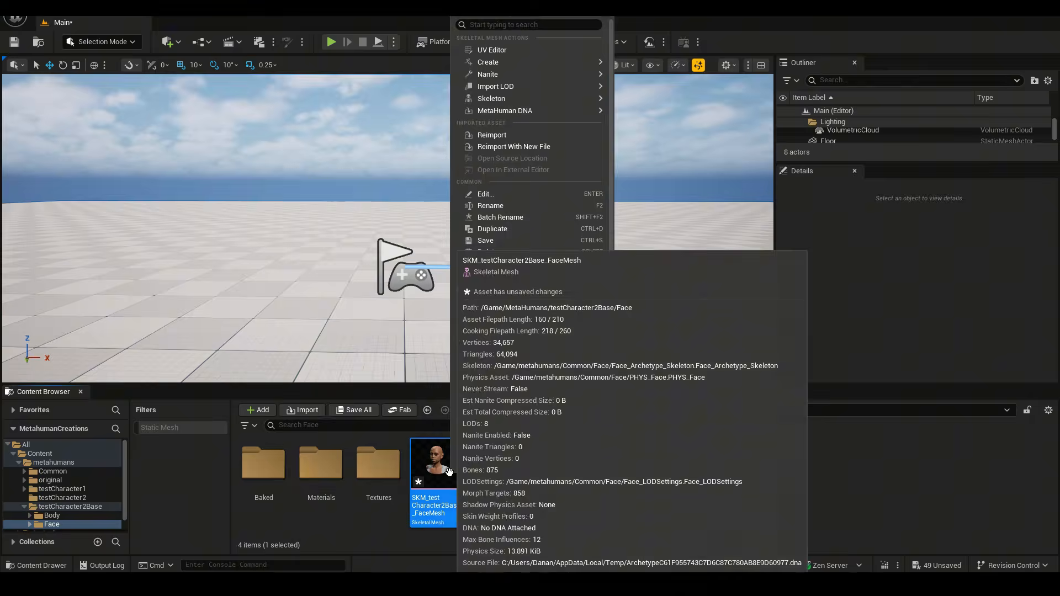
pyautogui.moveTo(502, 265)
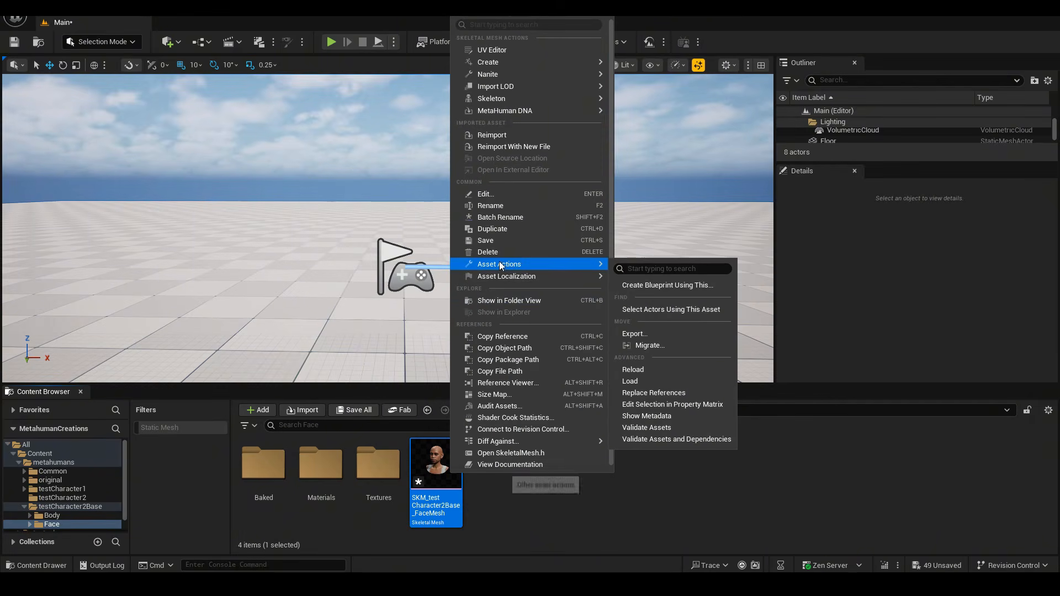
pyautogui.click(631, 334)
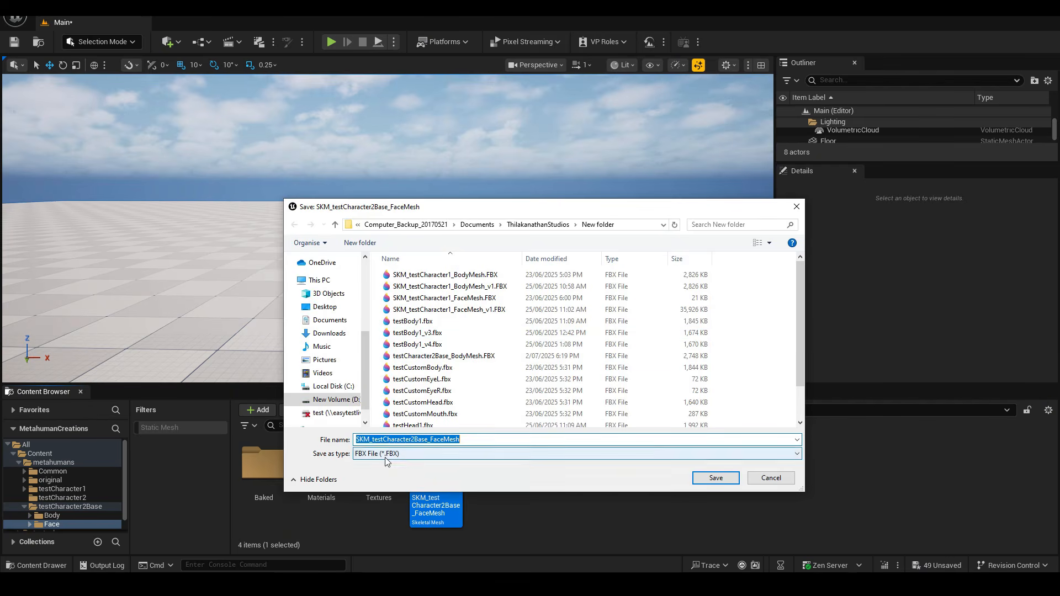
pyautogui.click(371, 439)
pyautogui.press('BackSpace')
pyautogui.press('BackSpace')
pyautogui.press('BackSpace')
pyautogui.press('BackSpace')
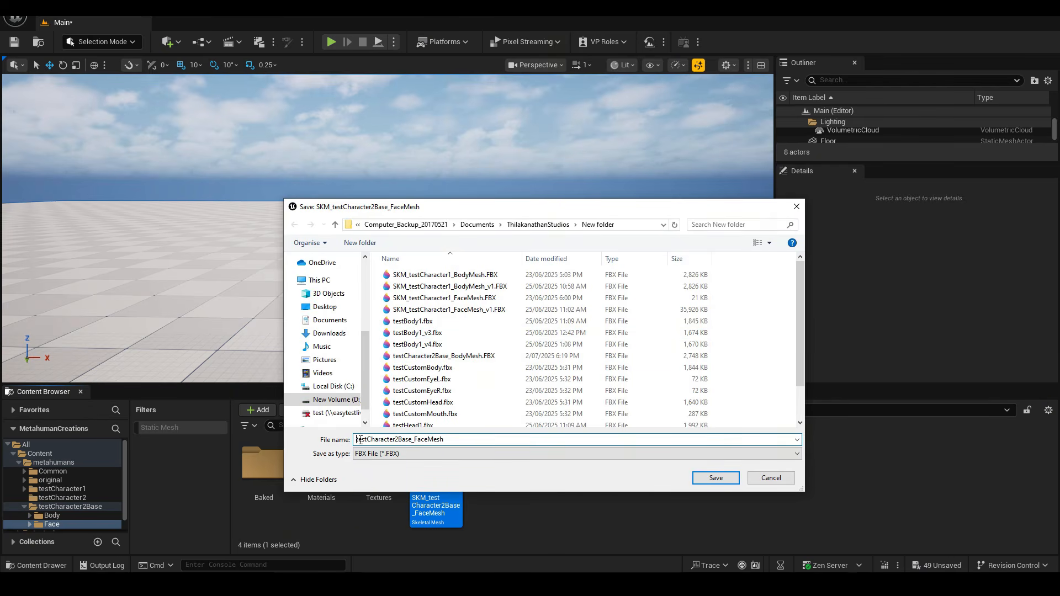
pyautogui.click(714, 478)
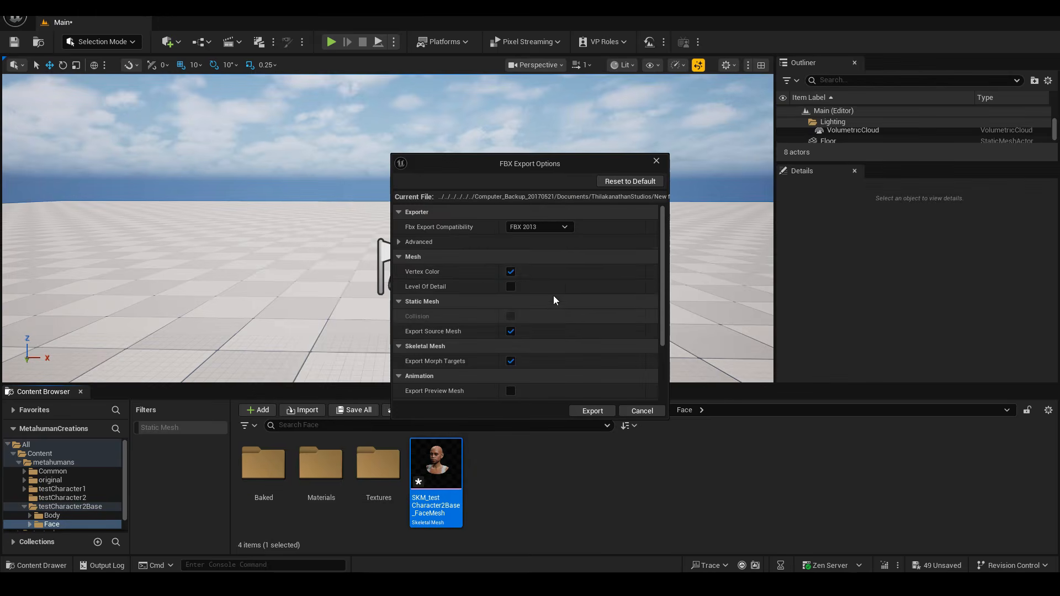
pyautogui.scroll(-2, 587, 346)
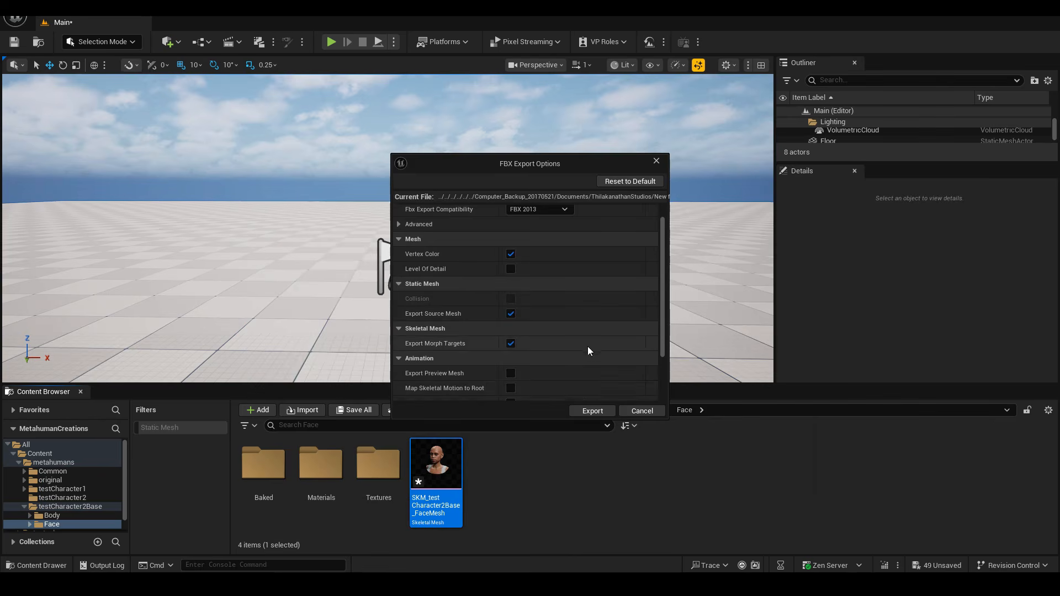
pyautogui.click(594, 412)
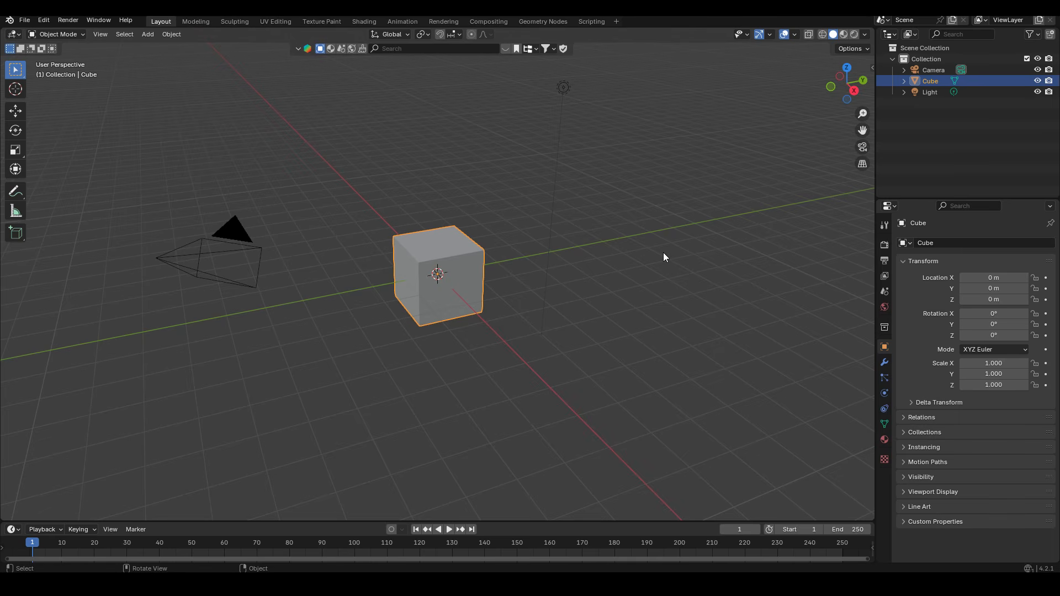
# Switch to Blender and delete the default camera, cube and light from the scene
pyautogui.press('a')
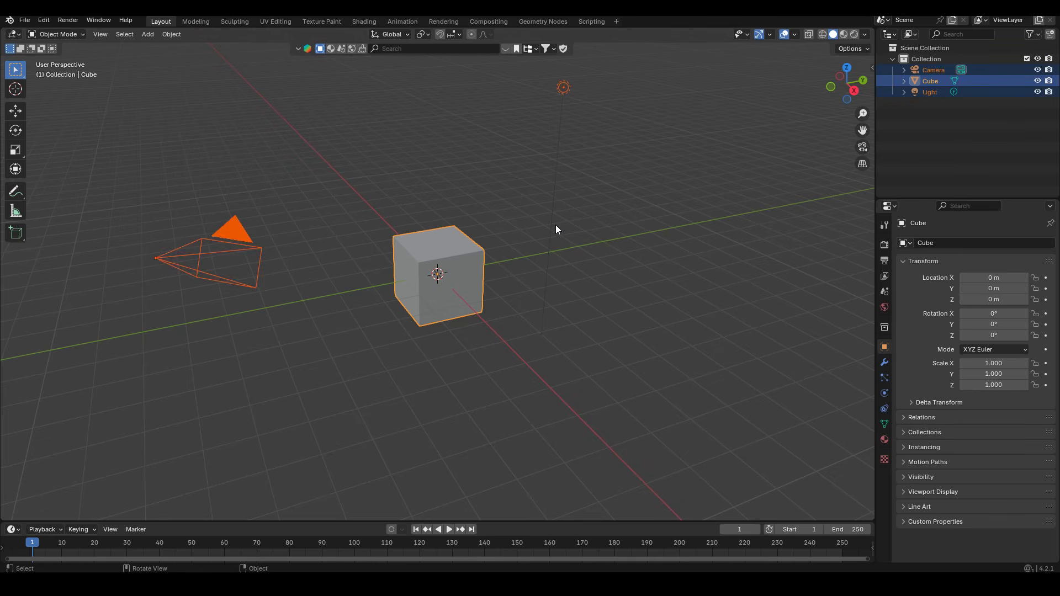
pyautogui.press('x')
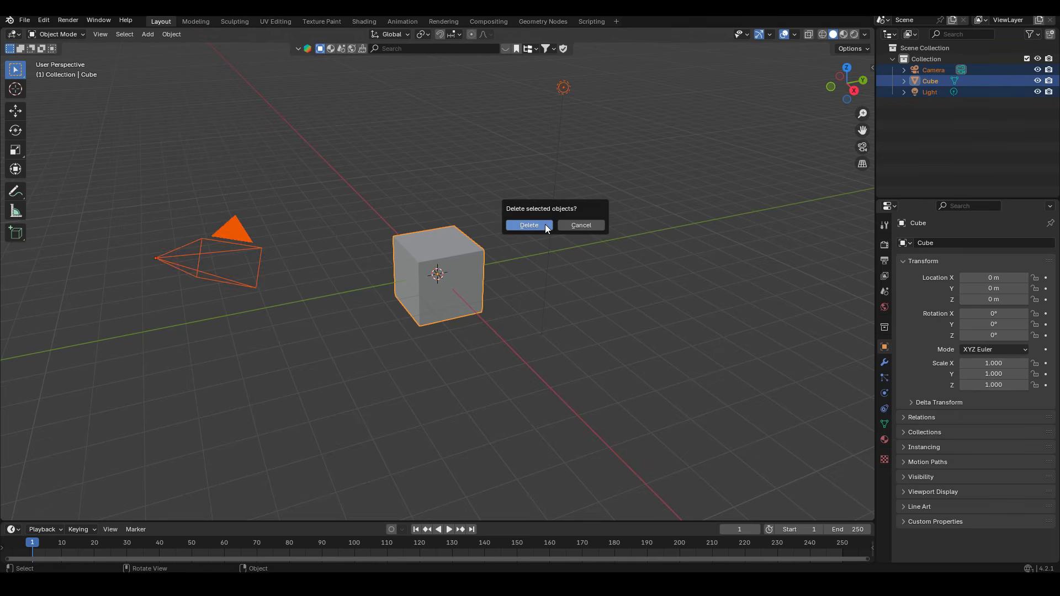
pyautogui.click(926, 68)
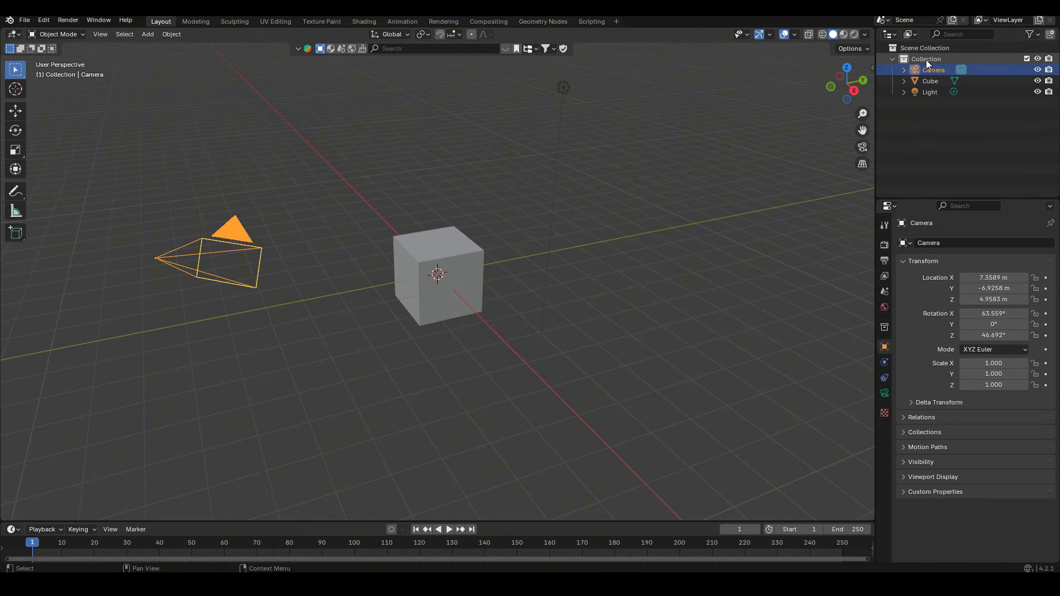
pyautogui.click(925, 60)
pyautogui.rightClick(926, 59)
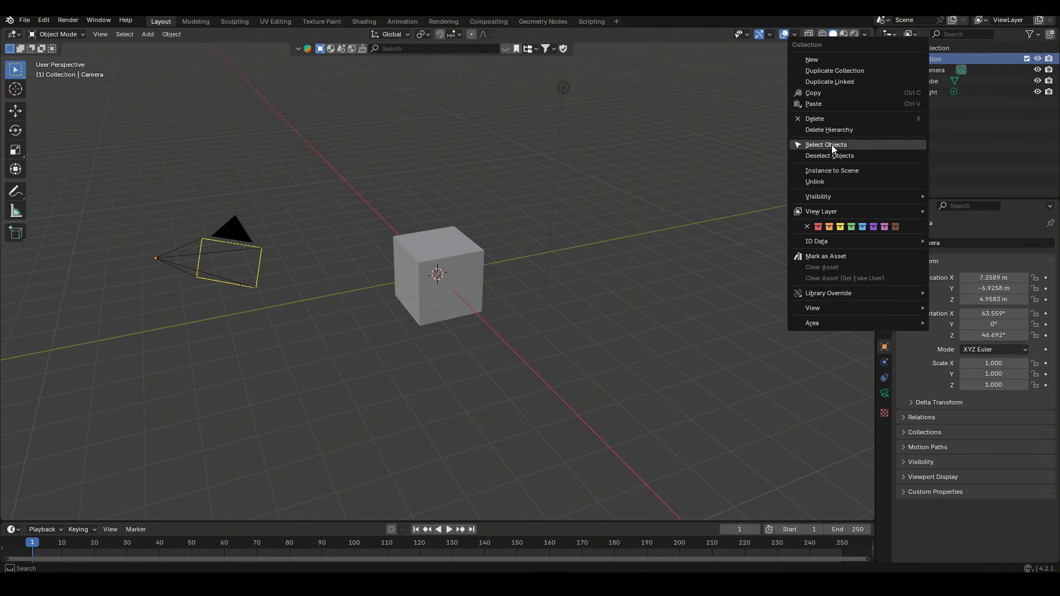
pyautogui.click(831, 145)
pyautogui.rightClick(925, 71)
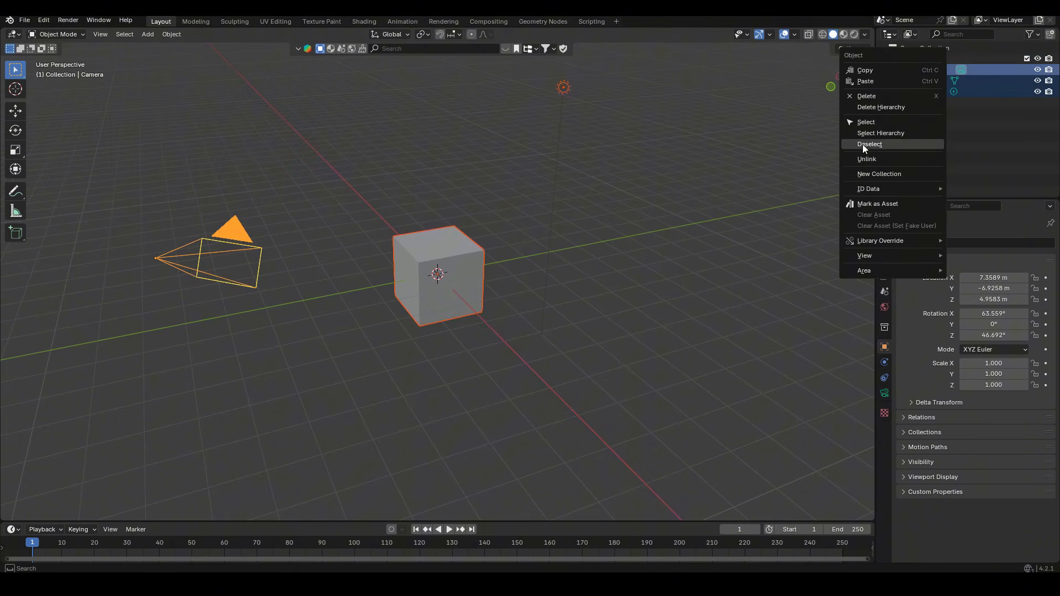
pyautogui.click(853, 97)
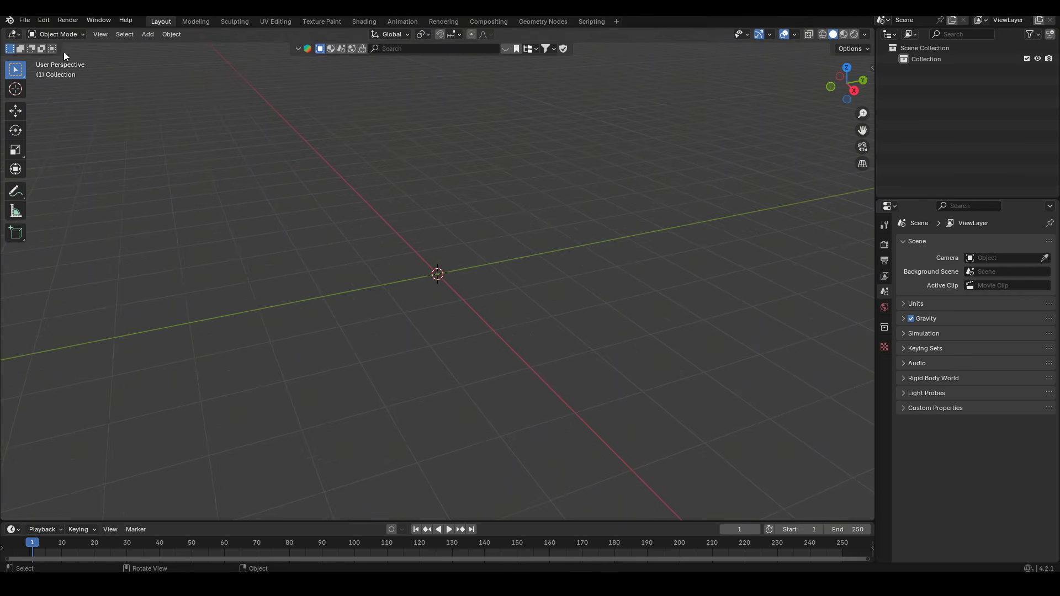
# Import testCharacter2Base_BodyMesh.FBX and testCharacter2Base_FaceMesh.FBX together, with animation import turned off
pyautogui.click(24, 20)
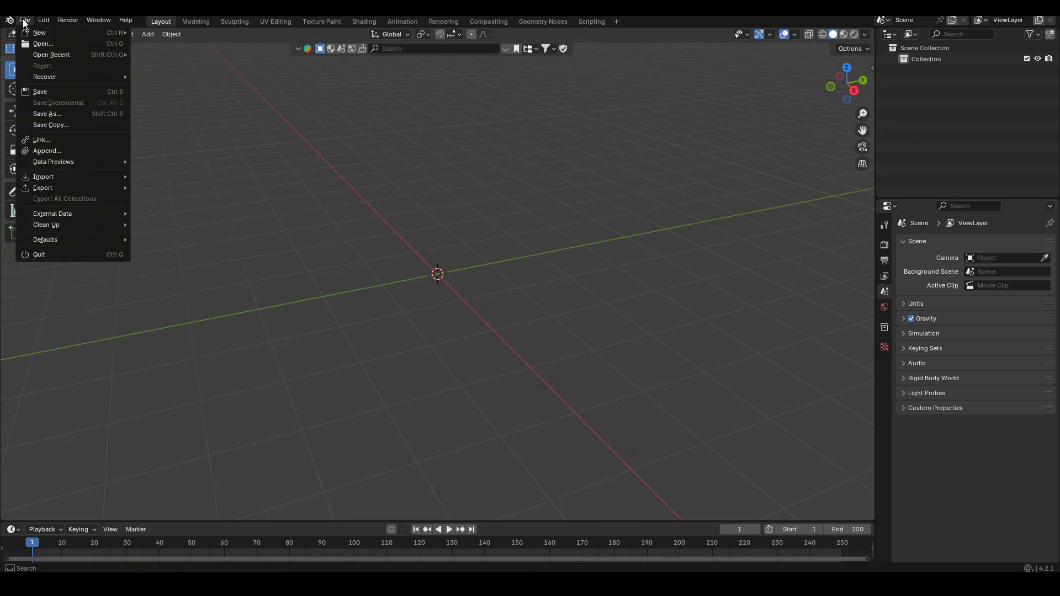
pyautogui.moveTo(48, 176)
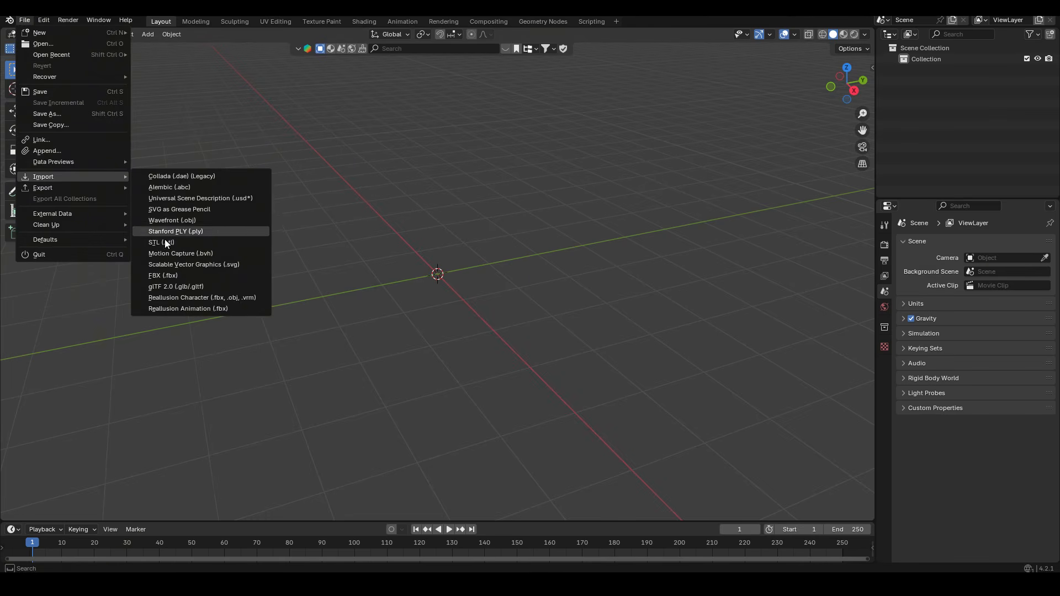
pyautogui.click(169, 274)
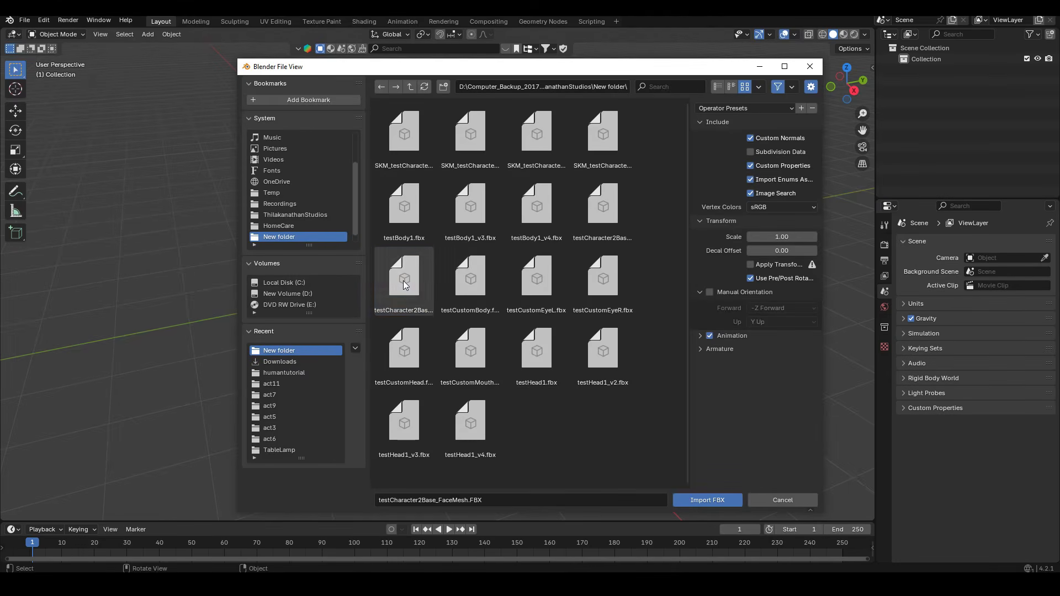
pyautogui.click(472, 300)
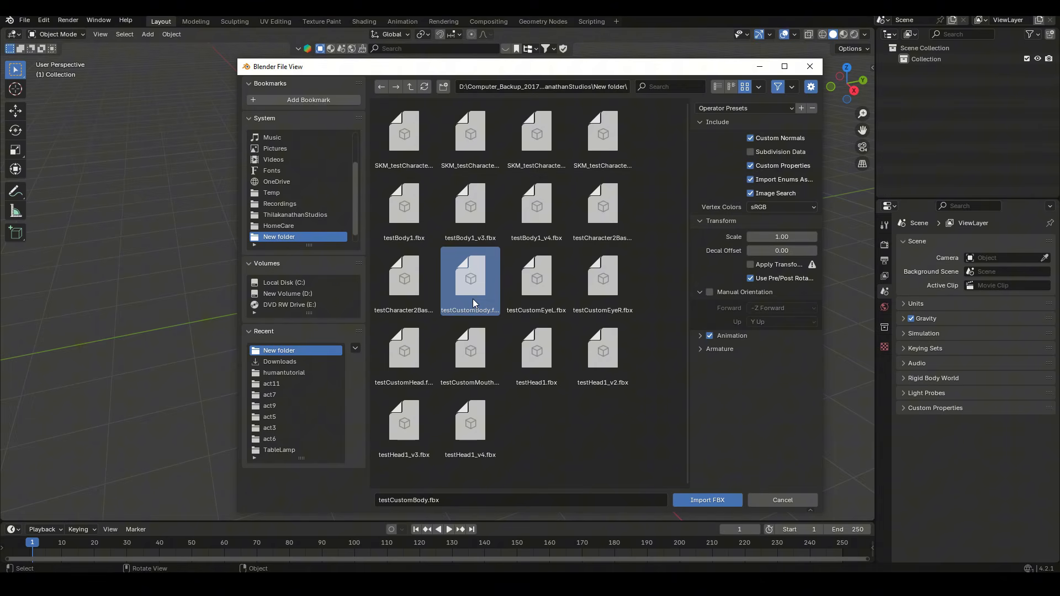
pyautogui.click(599, 222)
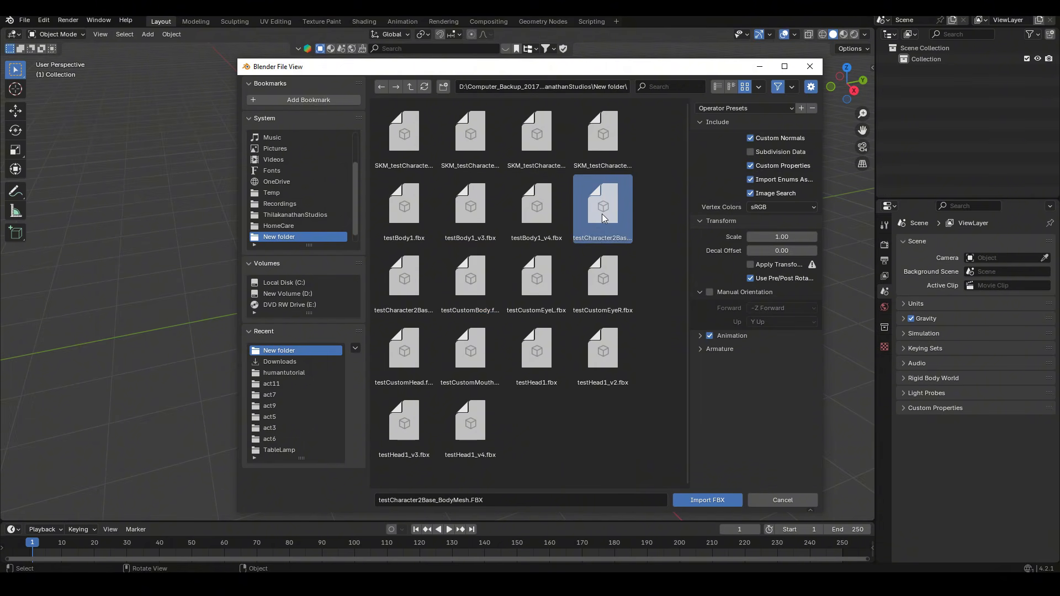
pyautogui.keyDown('shift'); pyautogui.click(394, 295); pyautogui.keyUp('shift')
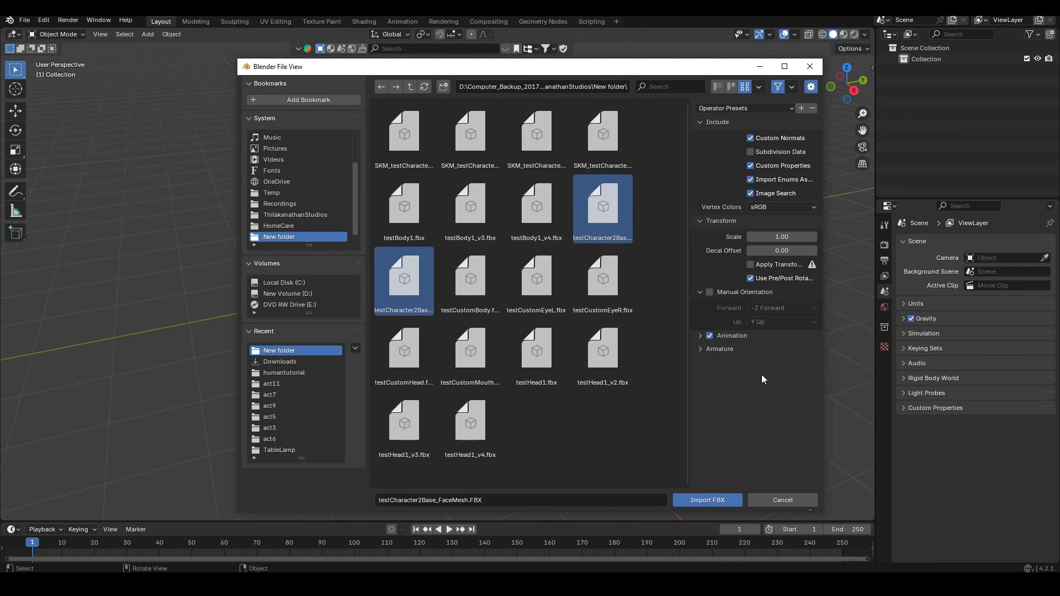
pyautogui.click(710, 336)
pyautogui.click(714, 500)
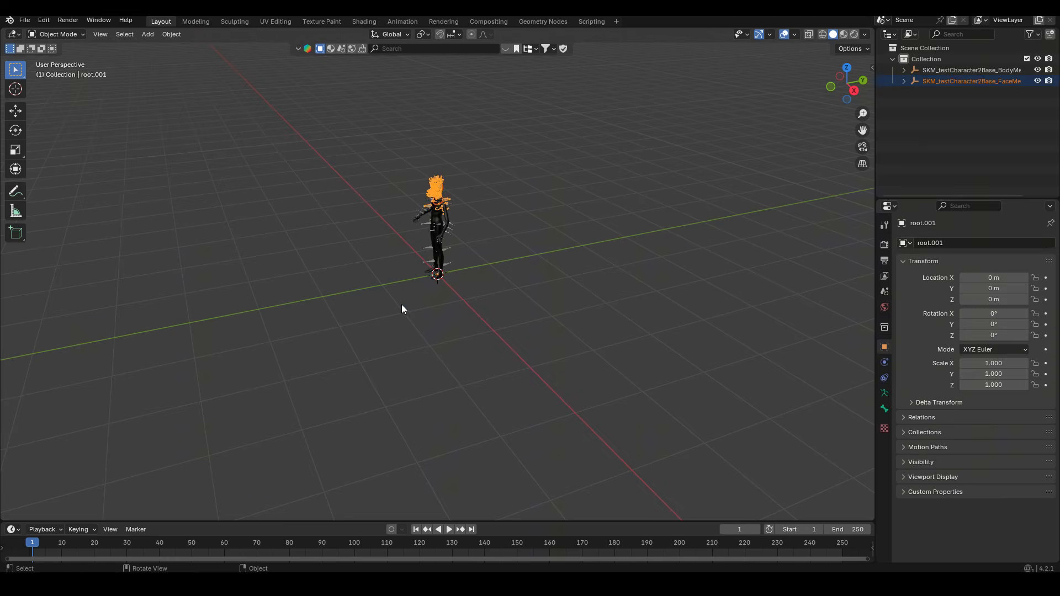
# Delete the armature that came in with the face mesh, clearing the facial bones around the head
pyautogui.moveTo(384, 236); pyautogui.dragTo(484, 294, button='middle')
pyautogui.scroll(8, 496, 295)
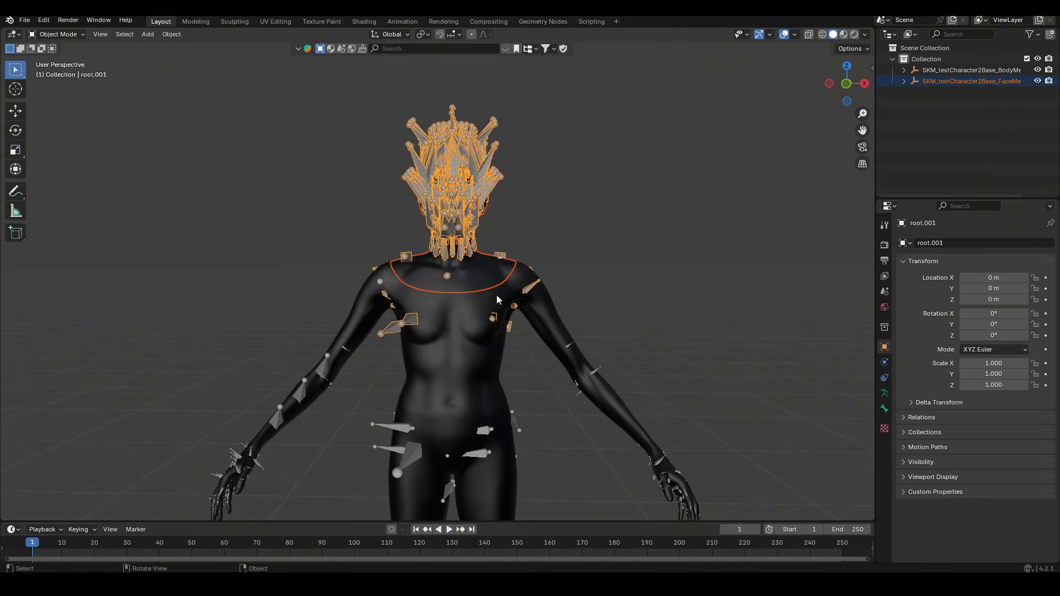
pyautogui.click(510, 154)
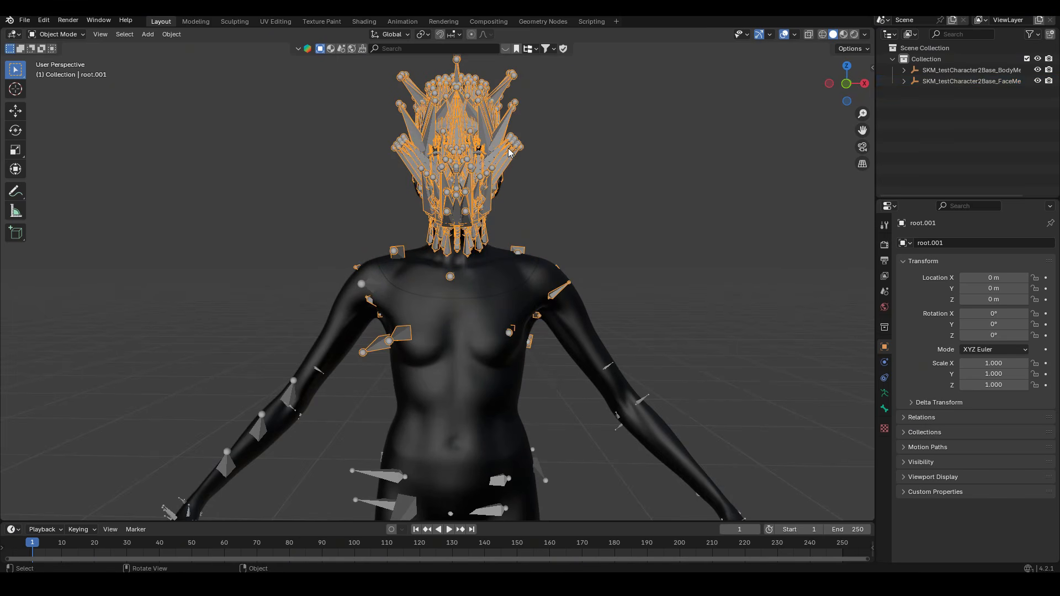
pyautogui.press('Delete')
# Hide the body's root armature so that only the character meshes remain in the scene
pyautogui.click(518, 244)
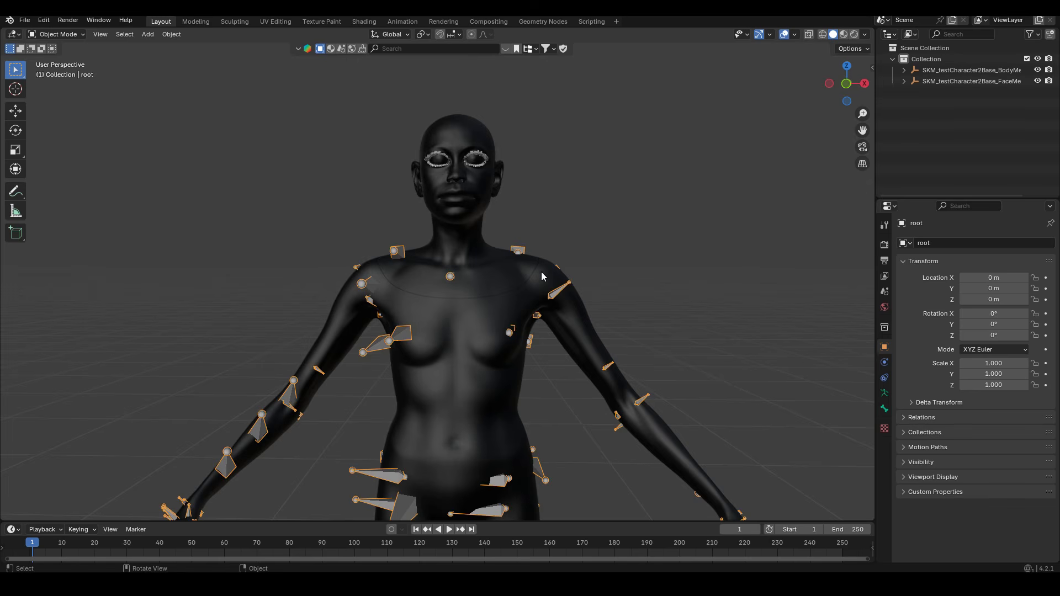
pyautogui.moveTo(541, 273); pyautogui.dragTo(501, 261, button='middle')
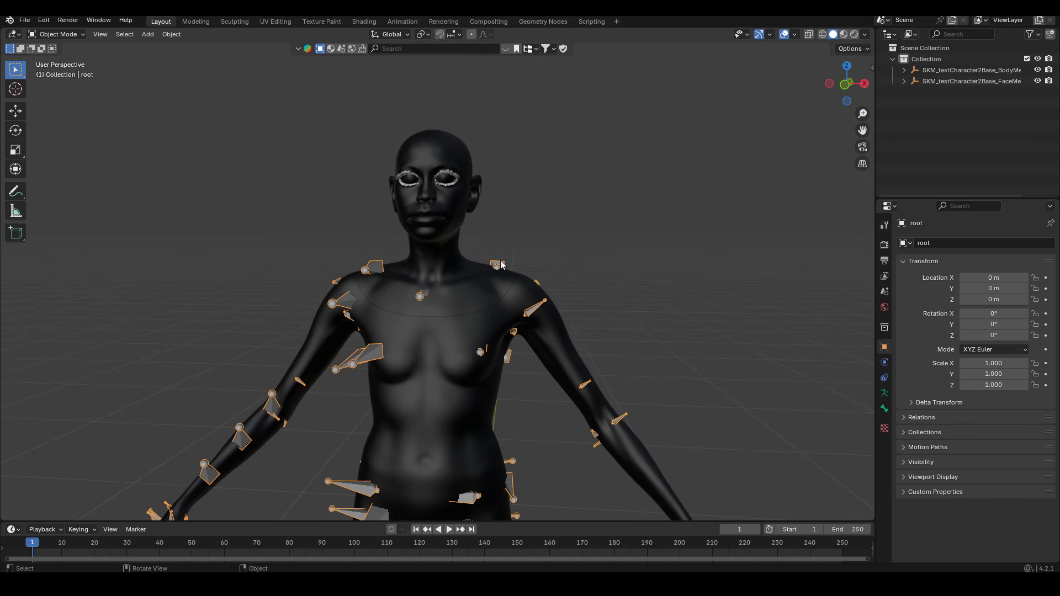
pyautogui.press('h')
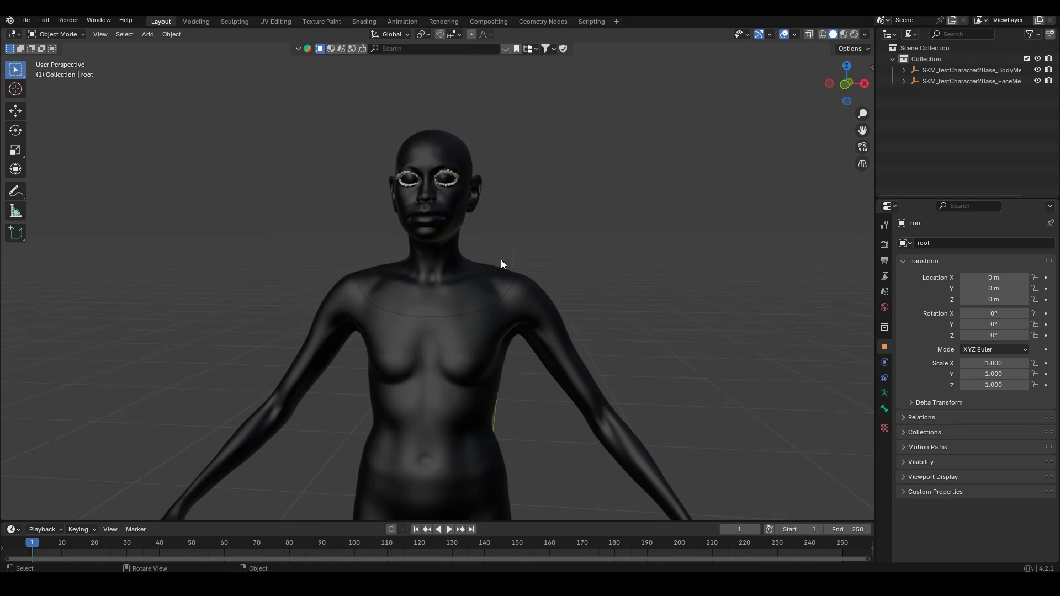
pyautogui.scroll(-6, 501, 260)
pyautogui.moveTo(518, 276); pyautogui.dragTo(476, 229, button='middle')
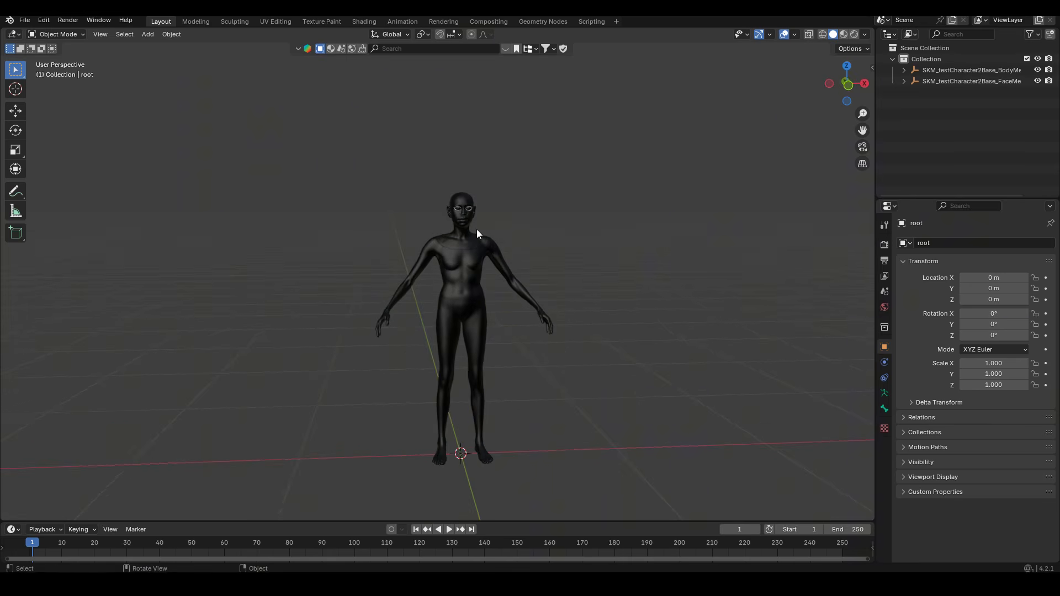
# Isolate the face mesh in Local View, enter Edit Mode and deselect all of its geometry
pyautogui.click(476, 230)
pyautogui.scroll(3, 489, 276)
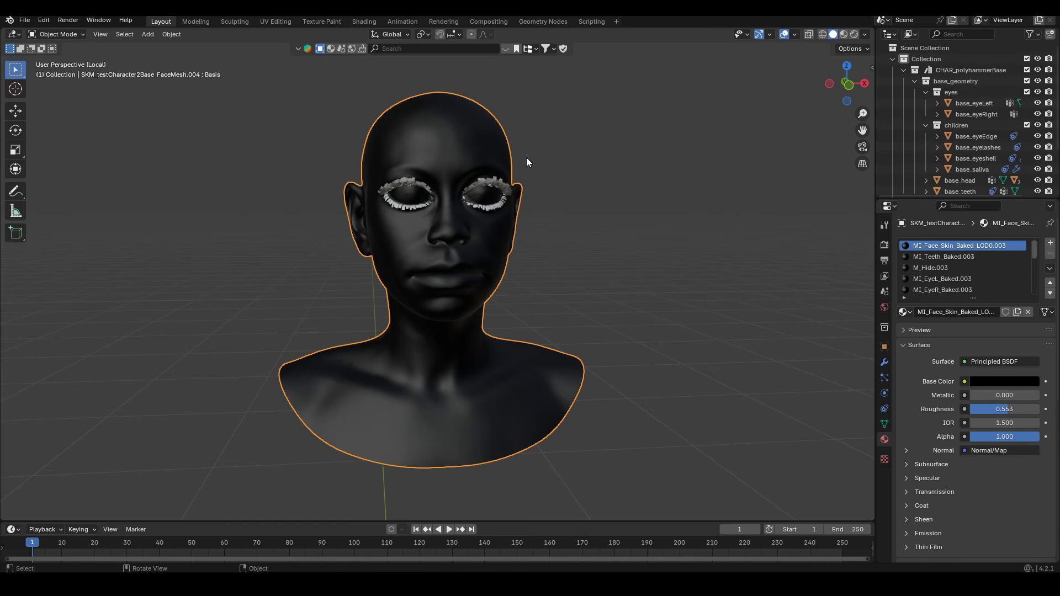
pyautogui.scroll(-1, 524, 254)
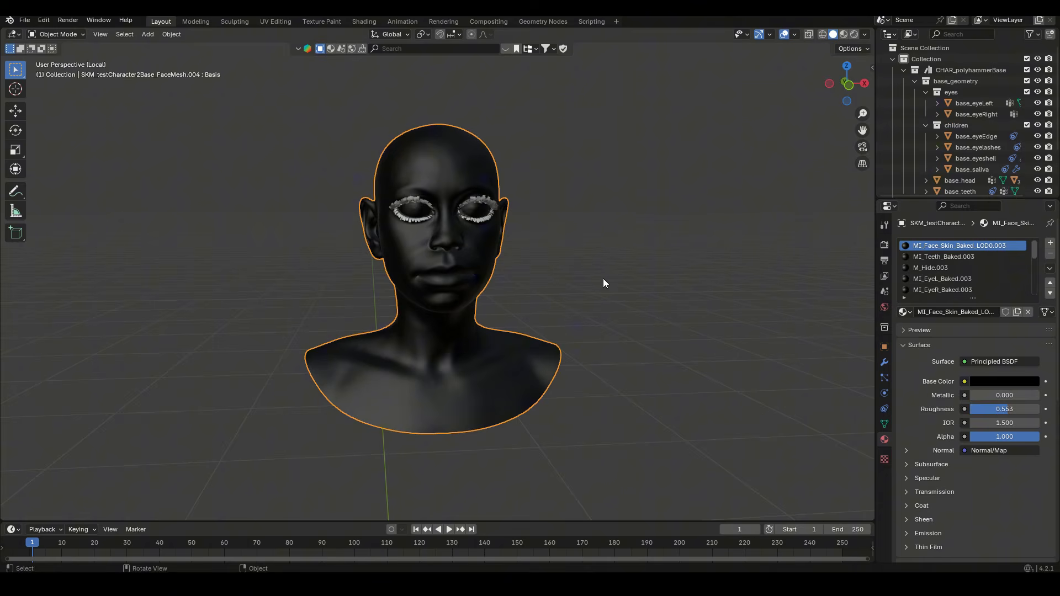
pyautogui.press('Tab')
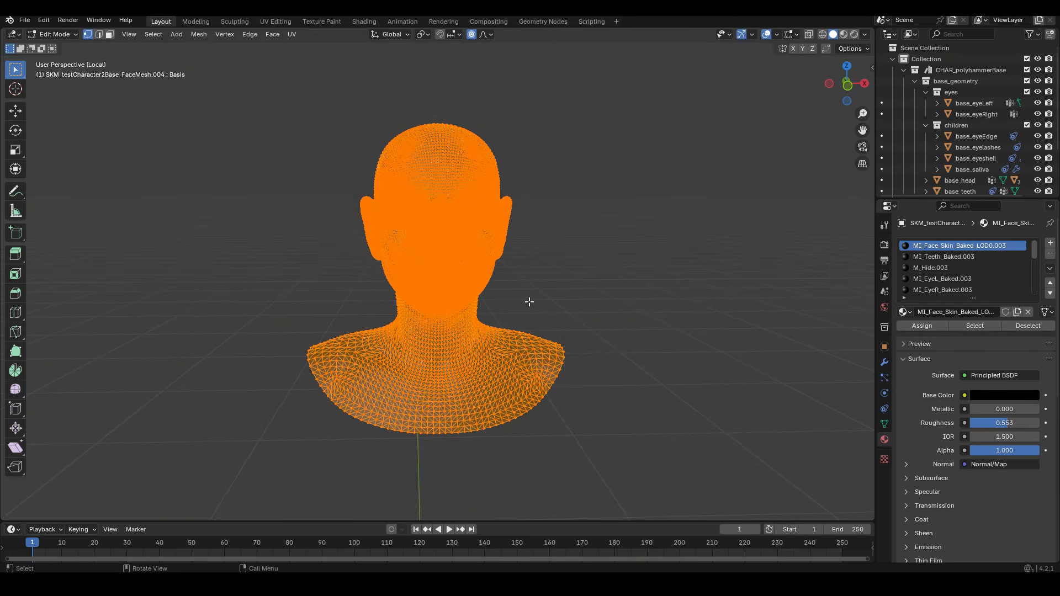
pyautogui.hotkey('alt', 'a')
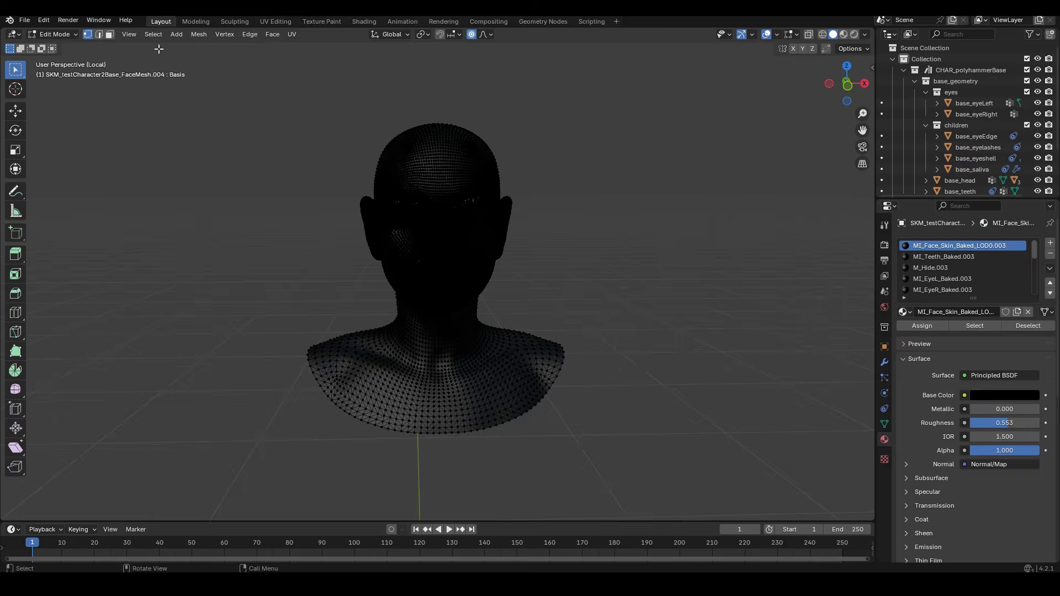
pyautogui.click(163, 34)
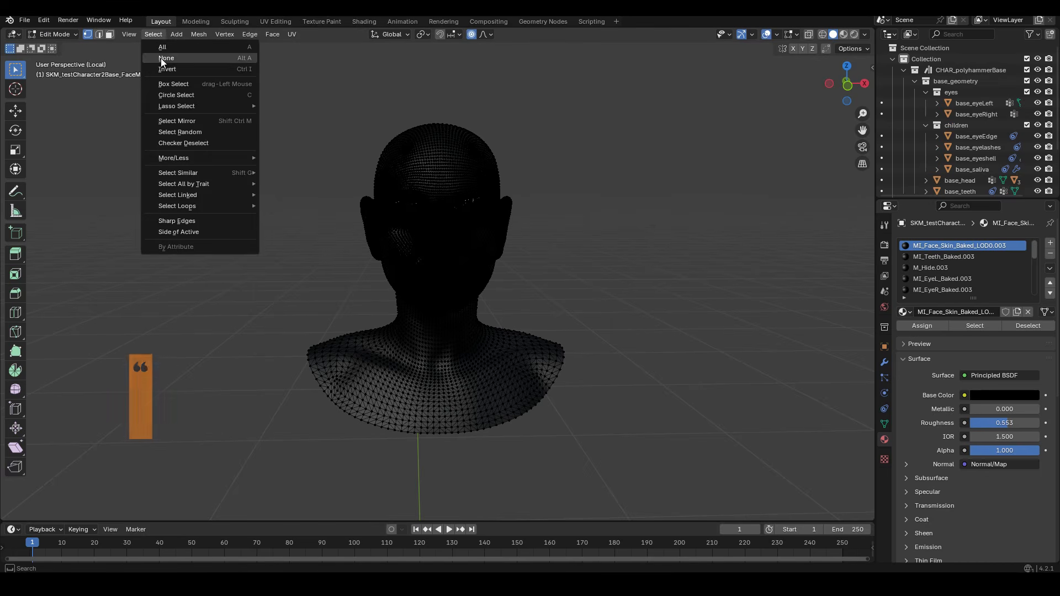
pyautogui.click(161, 59)
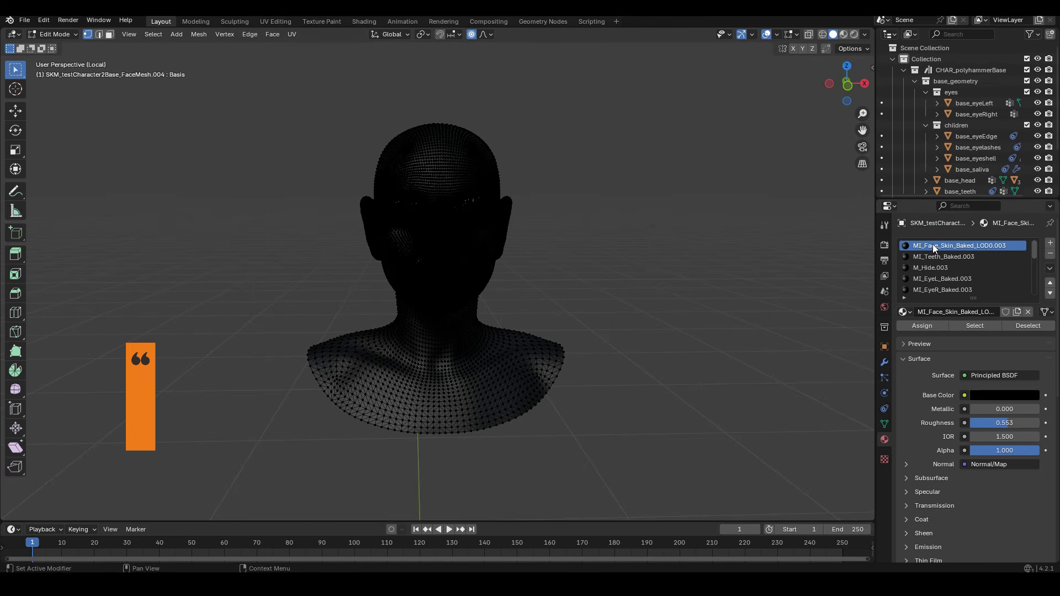
# Select the face mesh parts assigned to the teeth, MI_EyeL_Baked.003, MI_EyeR_Baked.003 and MI_Face_EyeShell.003 materials
pyautogui.click(932, 279)
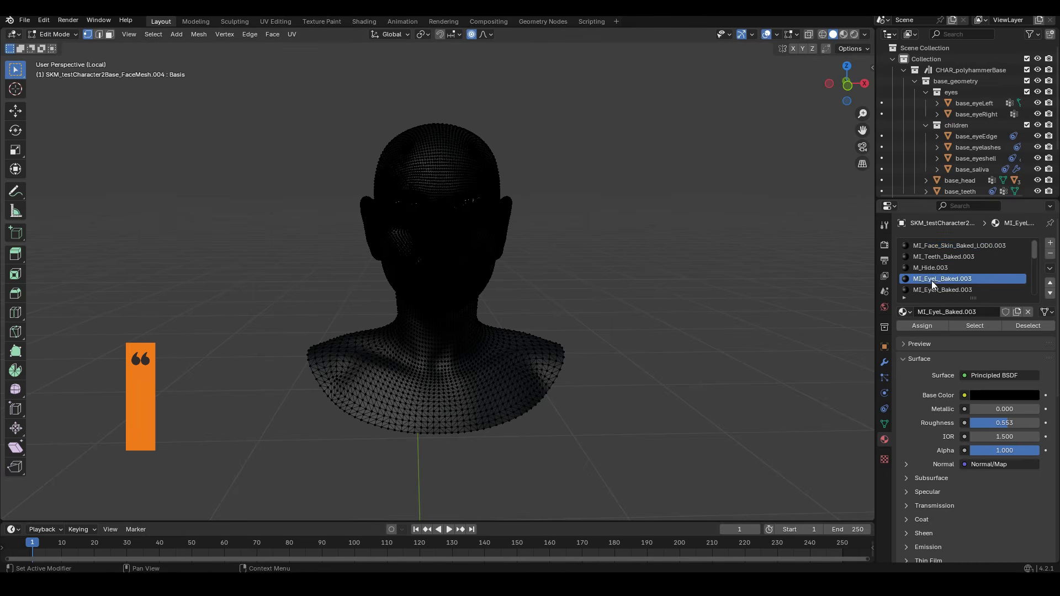
pyautogui.click(972, 325)
pyautogui.click(952, 289)
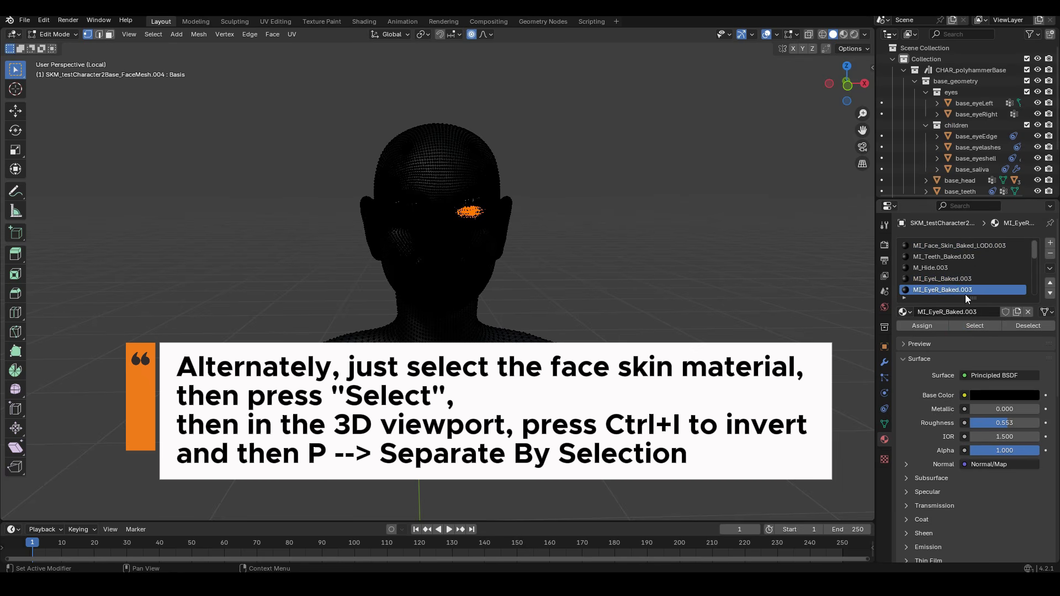
pyautogui.scroll(-3, 988, 282)
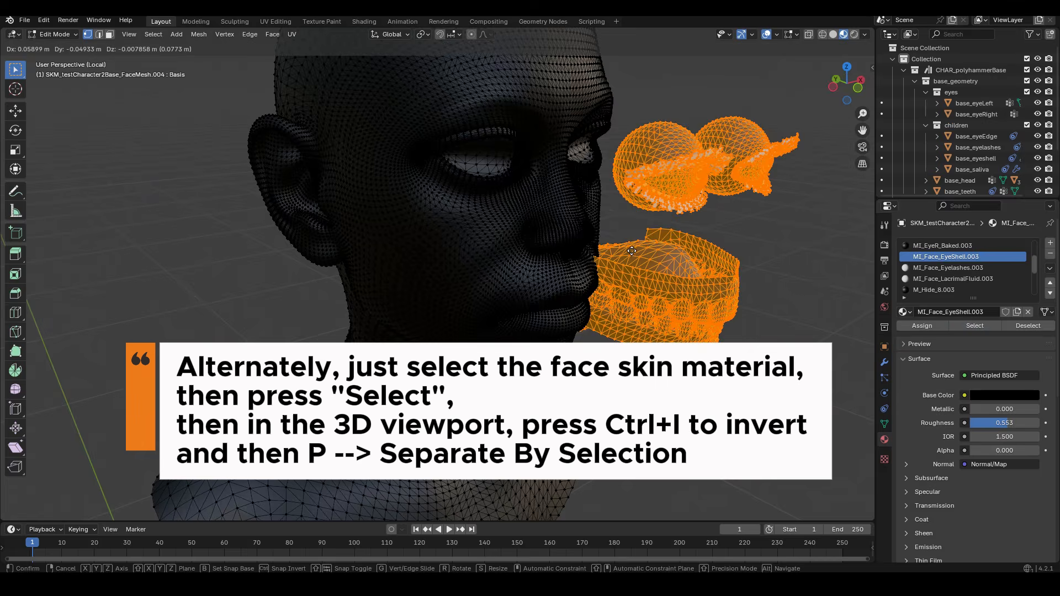
pyautogui.rightClick(662, 257)
pyautogui.scroll(4, 966, 265)
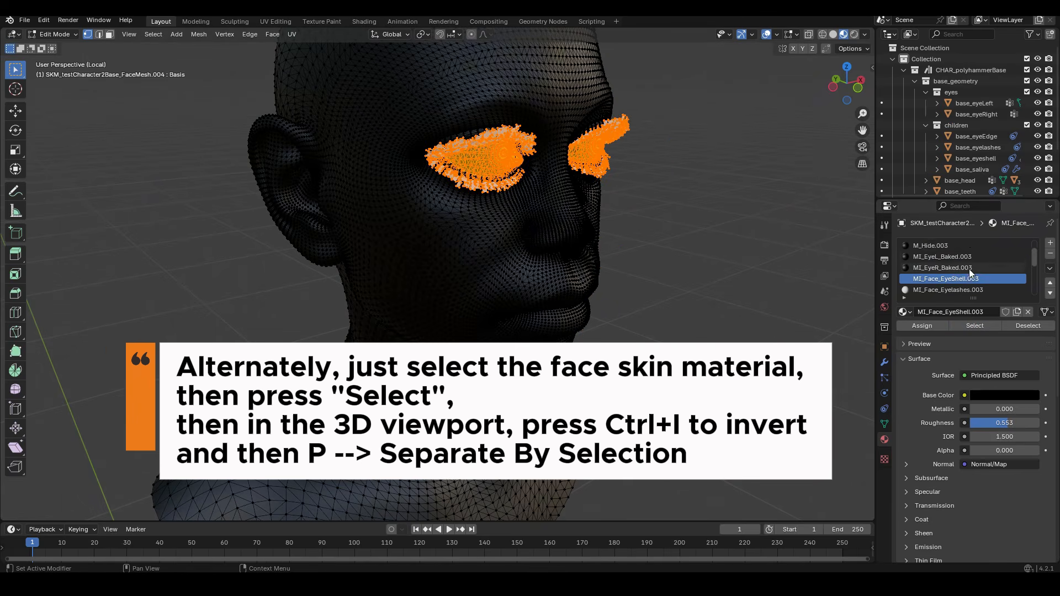
# Extend the selection with the parts using MI_Face_Eyelashes.003, MI_Face_LacrimalFluid.003 and M_Hide_8.003
pyautogui.scroll(-2, 970, 261)
pyautogui.scroll(-1, 956, 267)
pyautogui.scroll(-1, 955, 268)
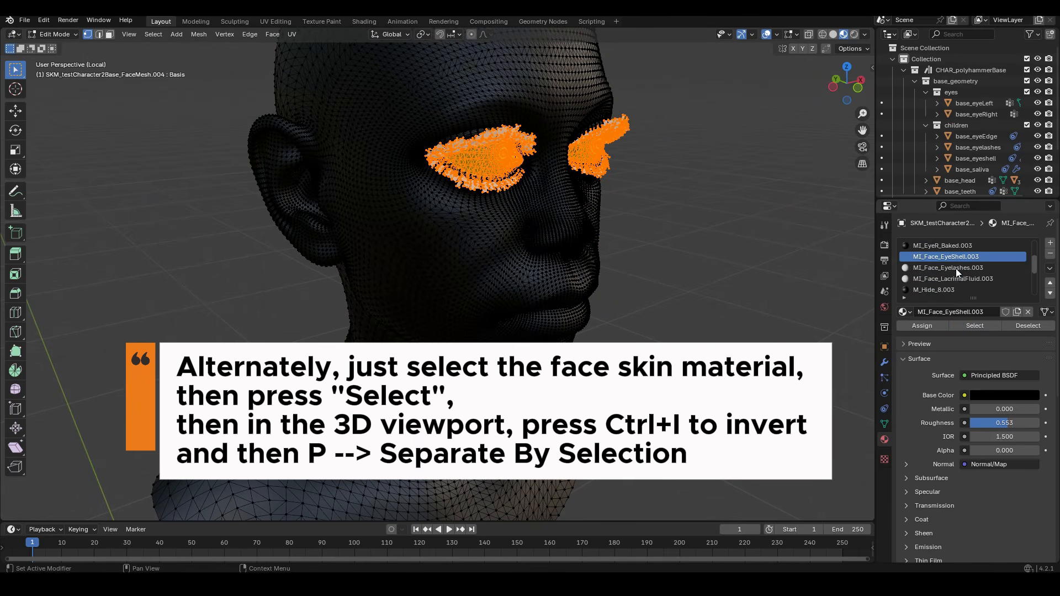
pyautogui.click(955, 269)
pyautogui.click(979, 324)
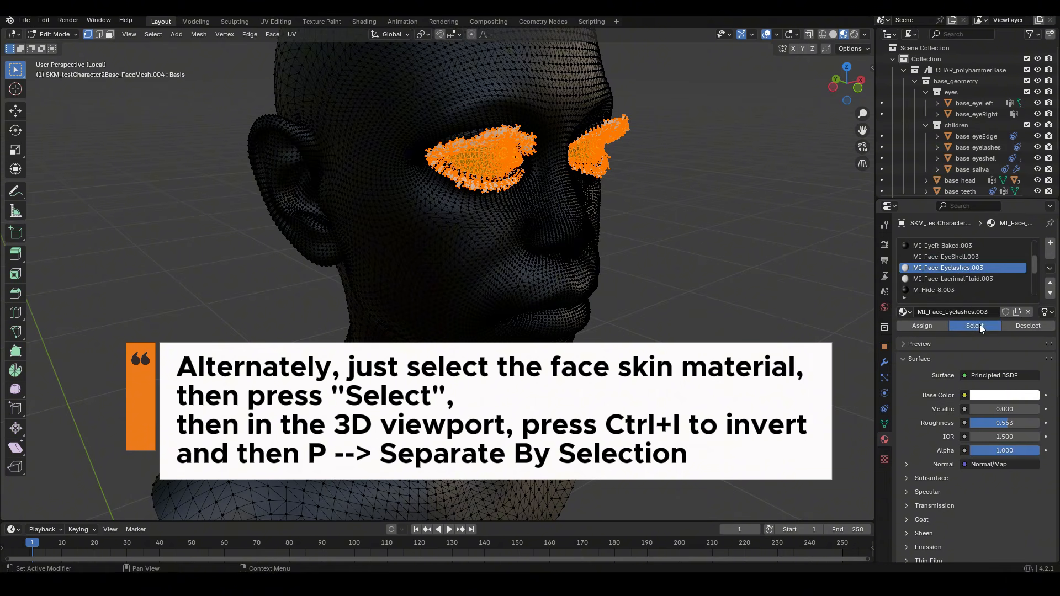
pyautogui.click(950, 279)
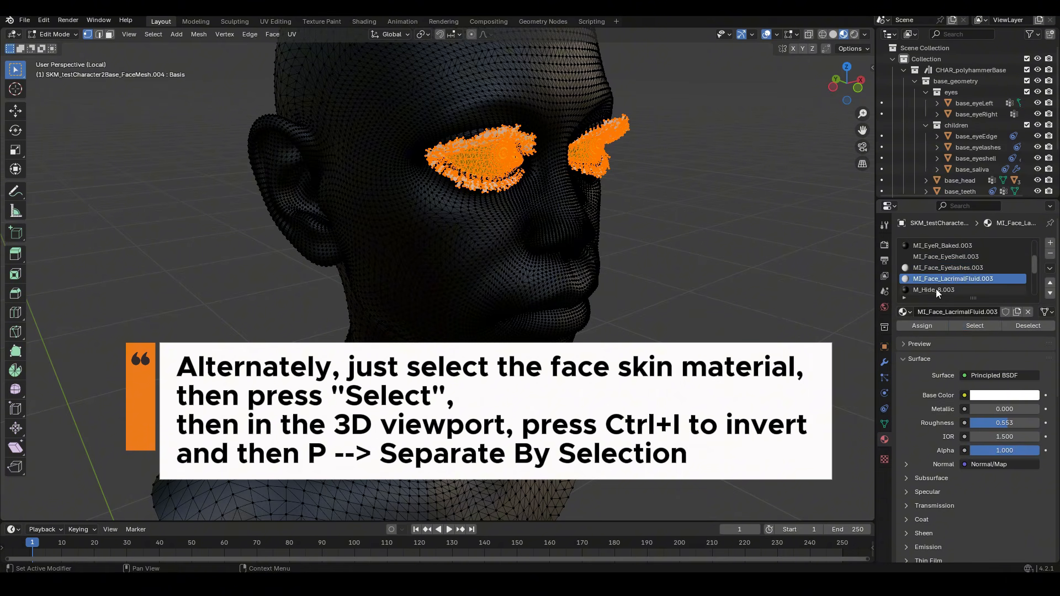
pyautogui.scroll(-1, 937, 289)
pyautogui.scroll(-3, 948, 270)
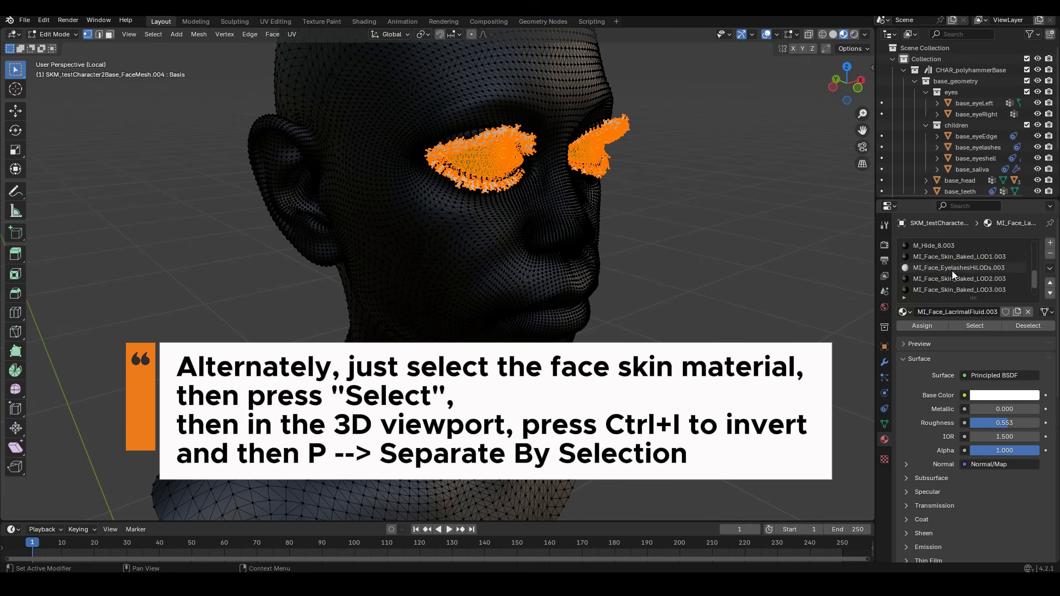
pyautogui.scroll(1, 976, 282)
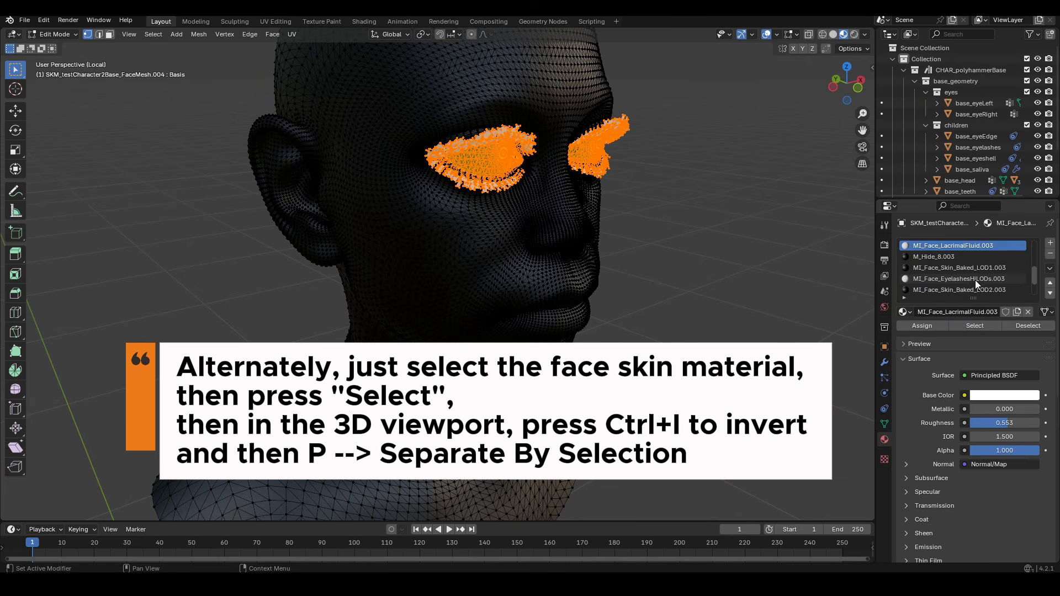
pyautogui.scroll(1, 969, 274)
pyautogui.click(969, 269)
# Separate the selected eye, eyelash and teeth parts from the head skin into their own object and return to Object Mode
pyautogui.moveTo(651, 237); pyautogui.dragTo(557, 240, button='middle')
pyautogui.press('g')
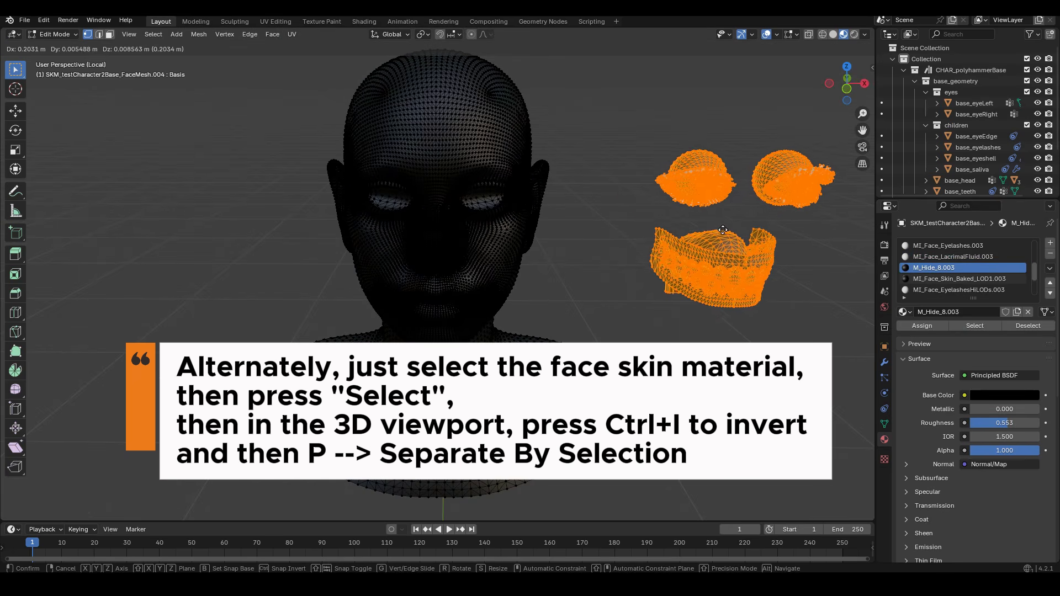
pyautogui.rightClick(710, 242)
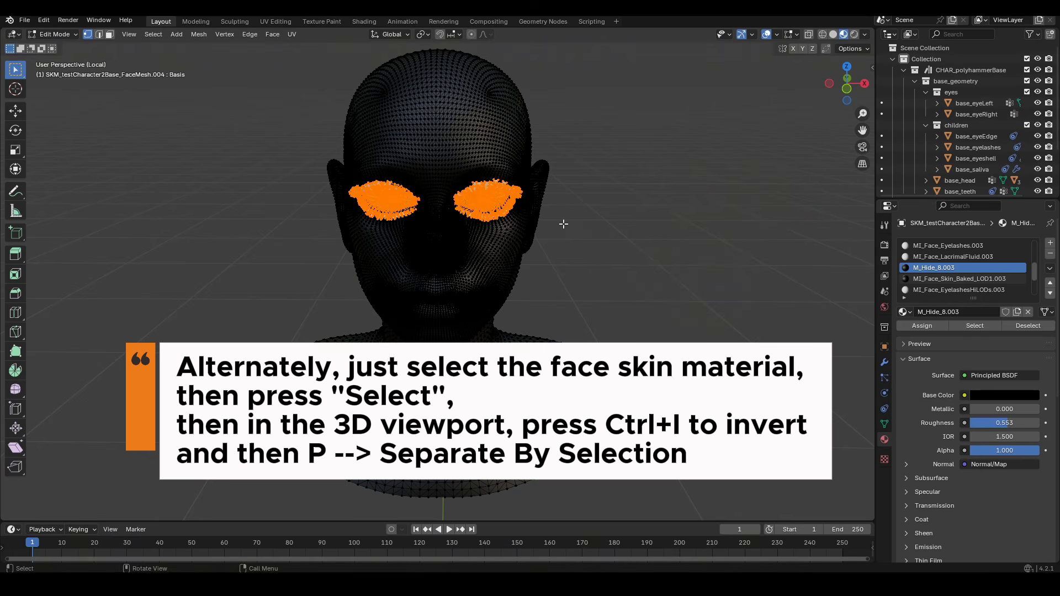
pyautogui.press('p')
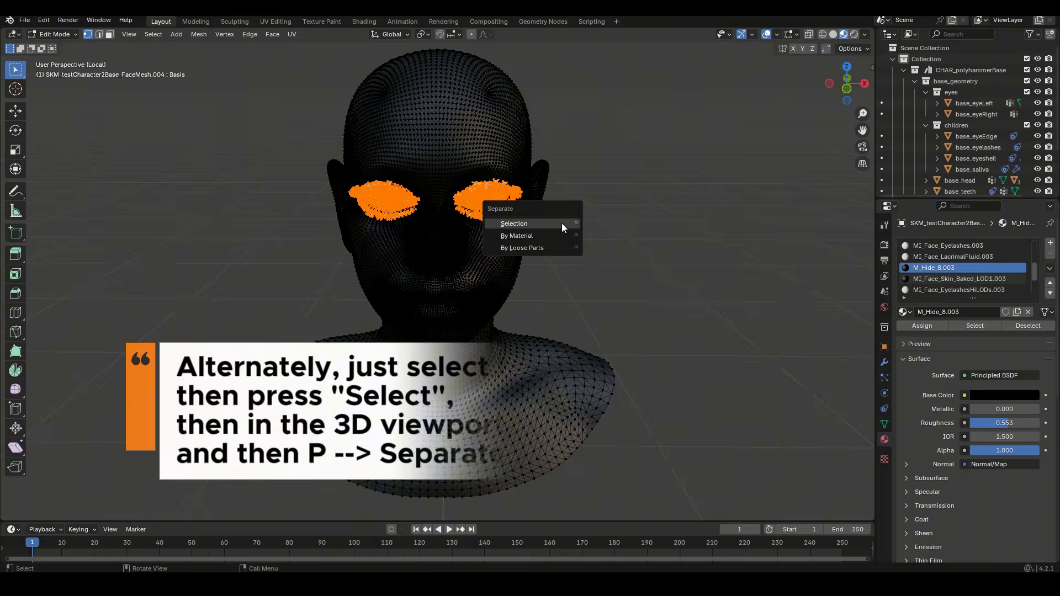
pyautogui.click(562, 223)
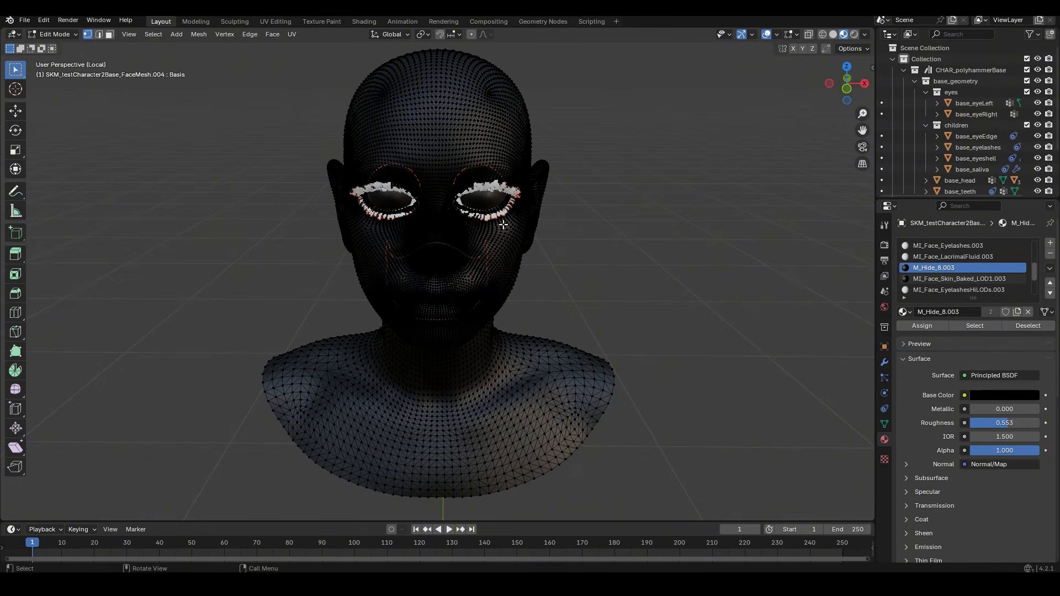
pyautogui.press('Tab')
pyautogui.click(477, 146)
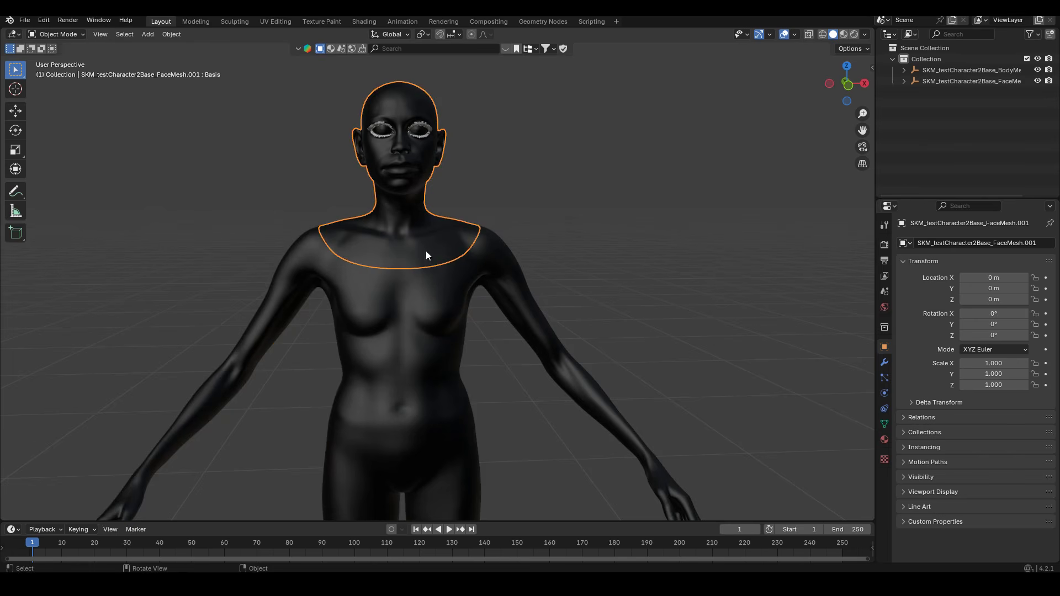
# Try moving a shoulder vertex with the face and body meshes in Edit Mode together
pyautogui.scroll(-3, 426, 251)
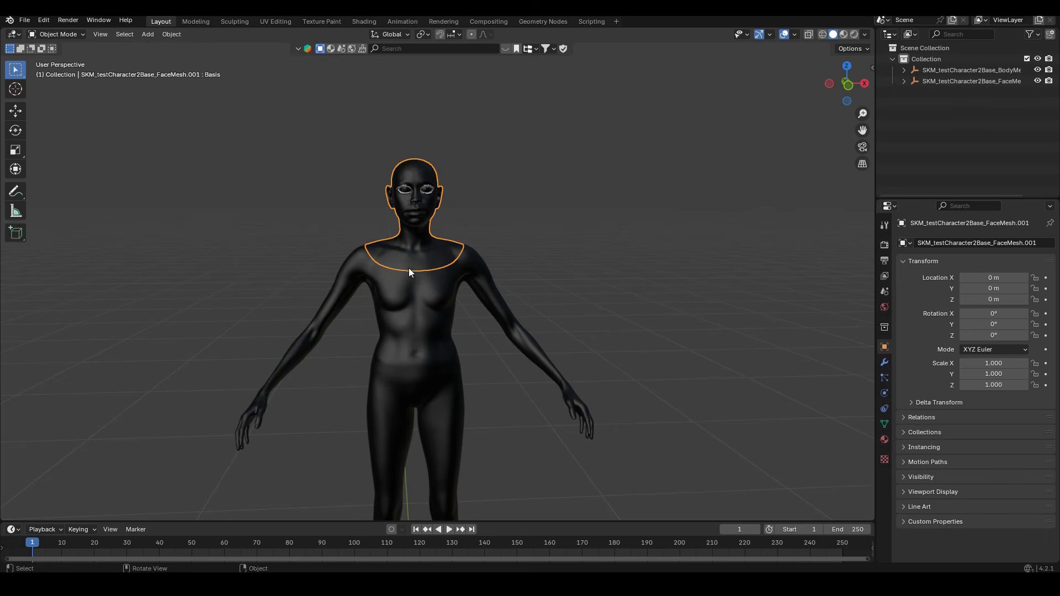
pyautogui.scroll(5, 409, 268)
pyautogui.click(500, 268)
pyautogui.click(430, 200)
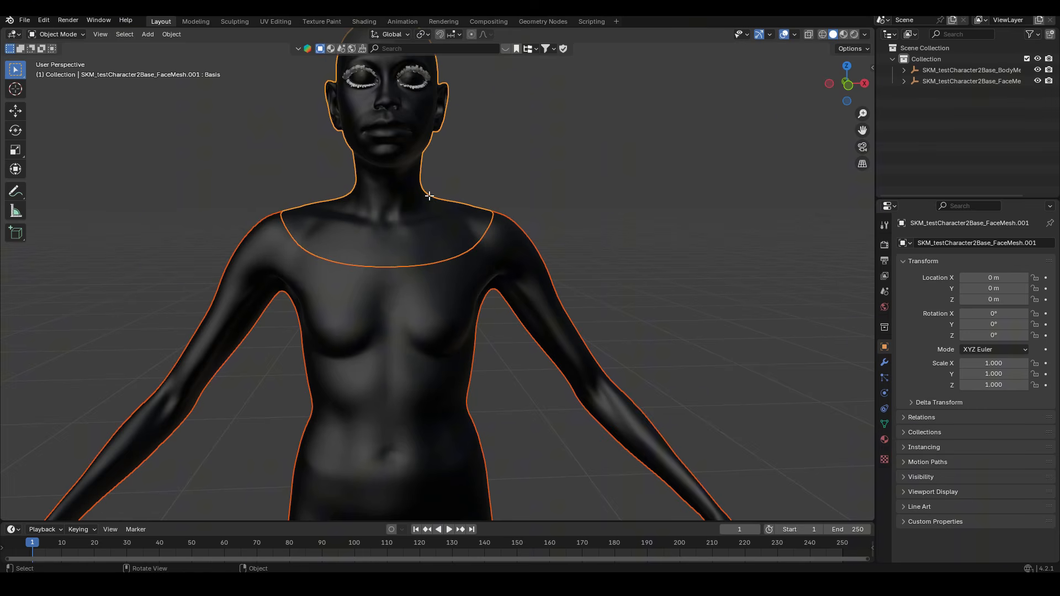
pyautogui.press('Tab')
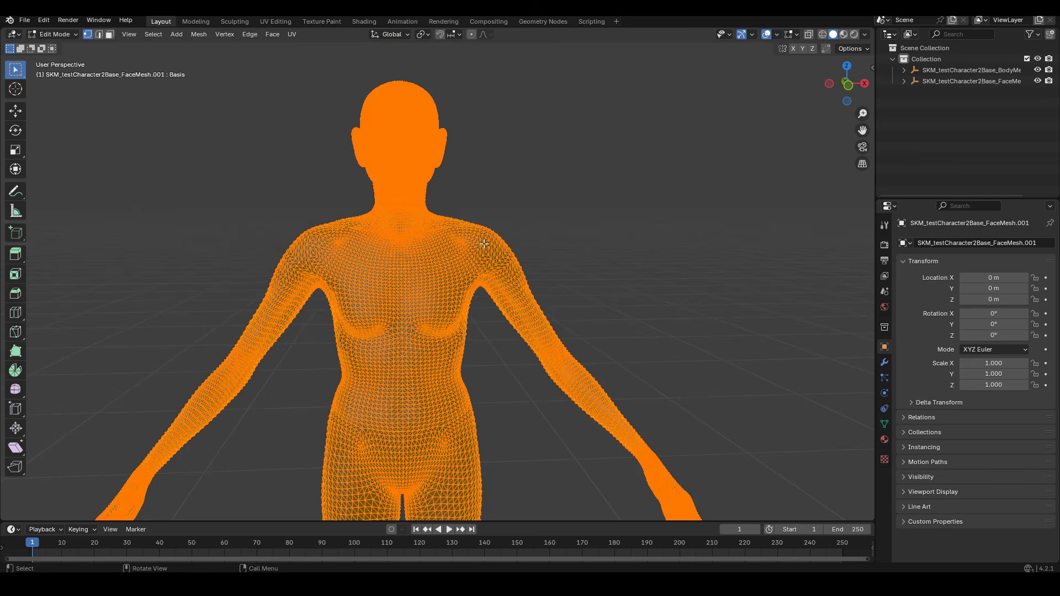
pyautogui.click(454, 232)
pyautogui.press('g')
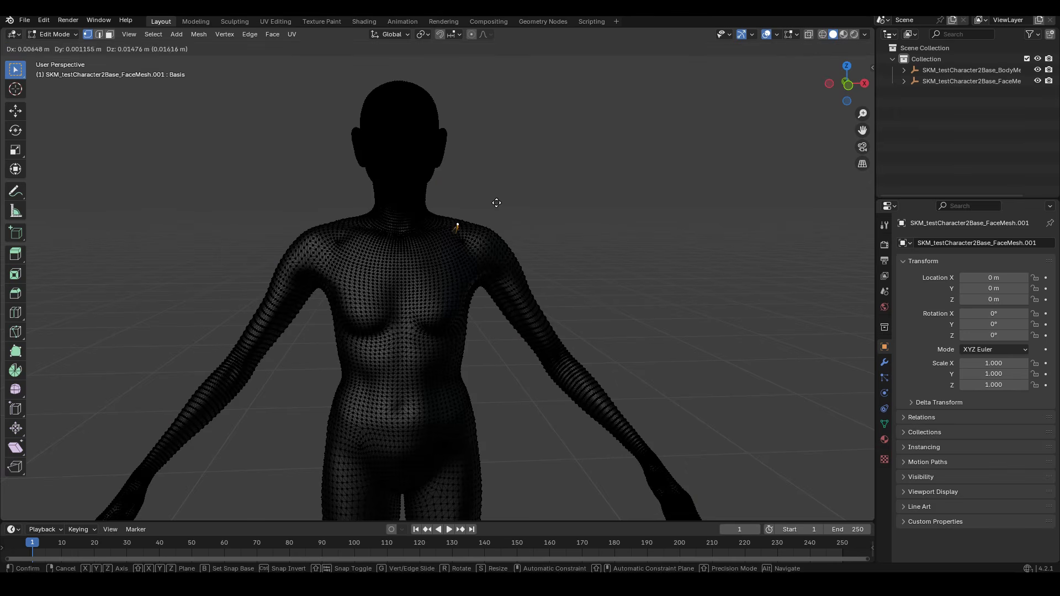
pyautogui.rightClick(497, 198)
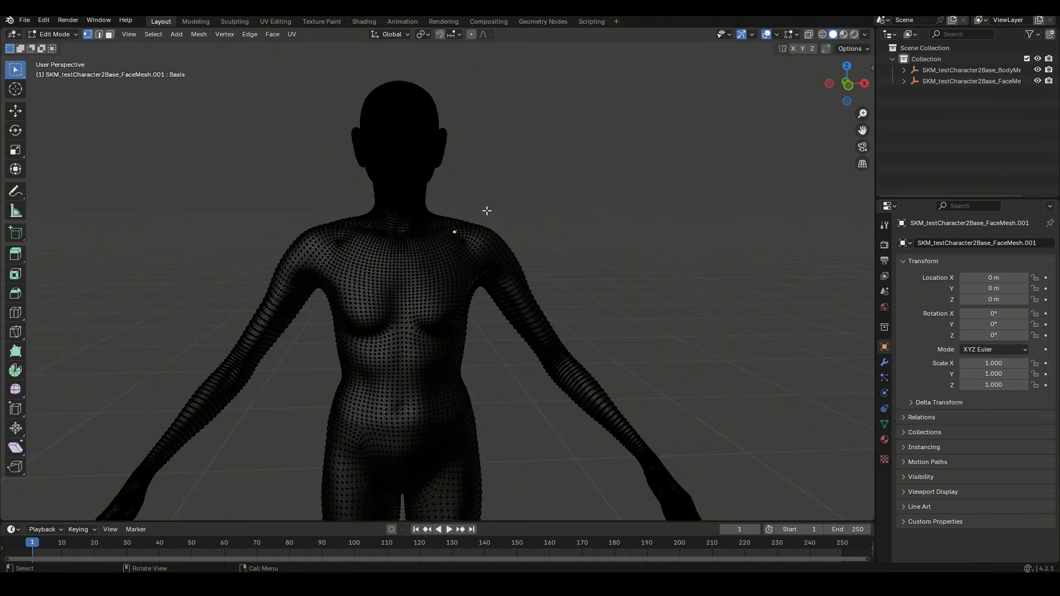
pyautogui.press('Tab')
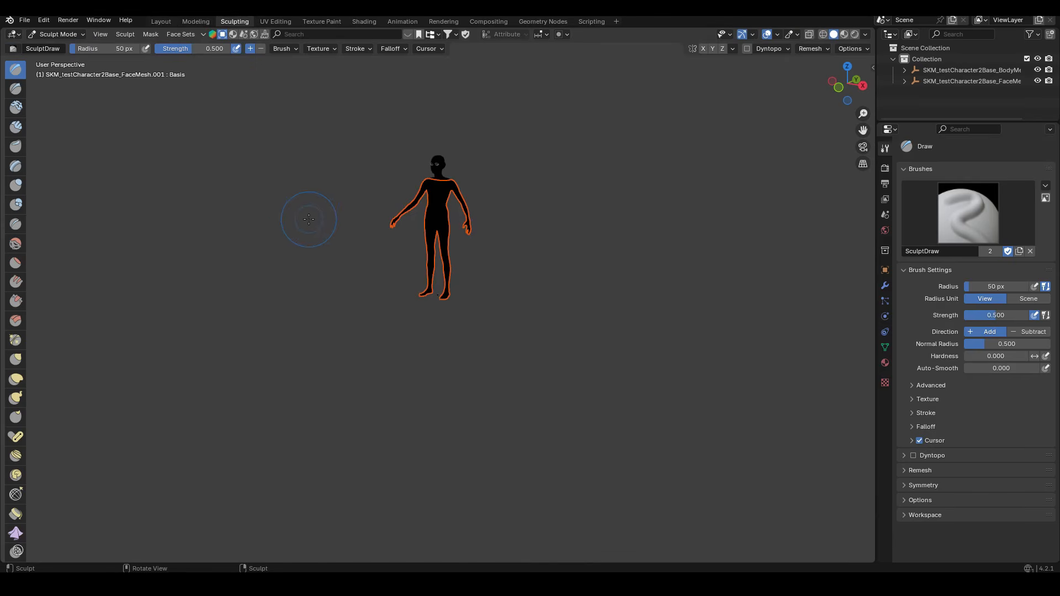
# Examine the upper body from the front orthographic view in the Sculpting workspace
pyautogui.press('KP_1')
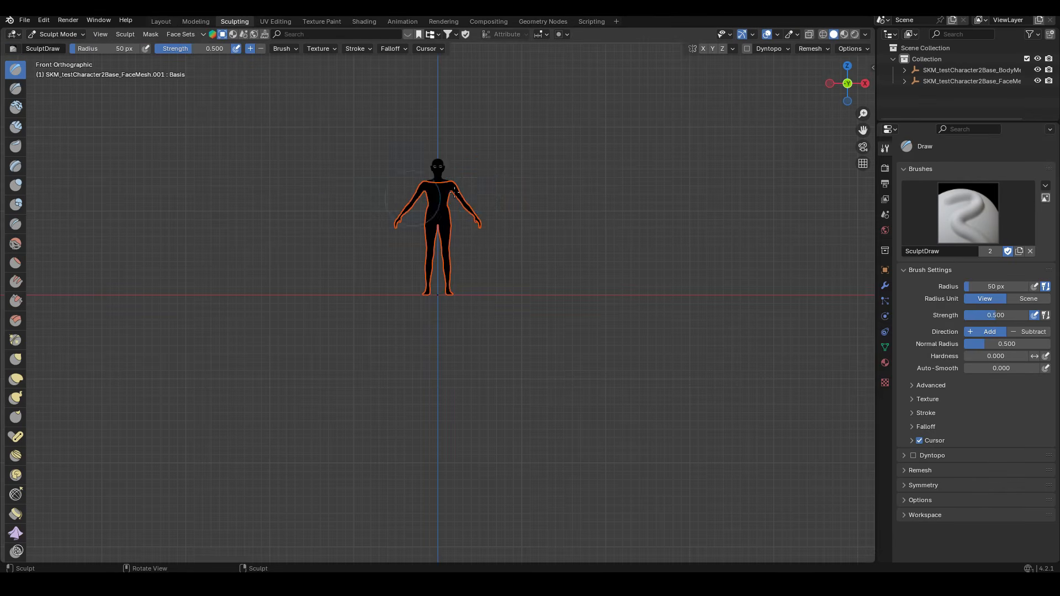
pyautogui.scroll(3, 469, 212)
pyautogui.keyDown('shift'); pyautogui.moveTo(471, 213); pyautogui.dragTo(489, 351, button='middle'); pyautogui.keyUp('shift')
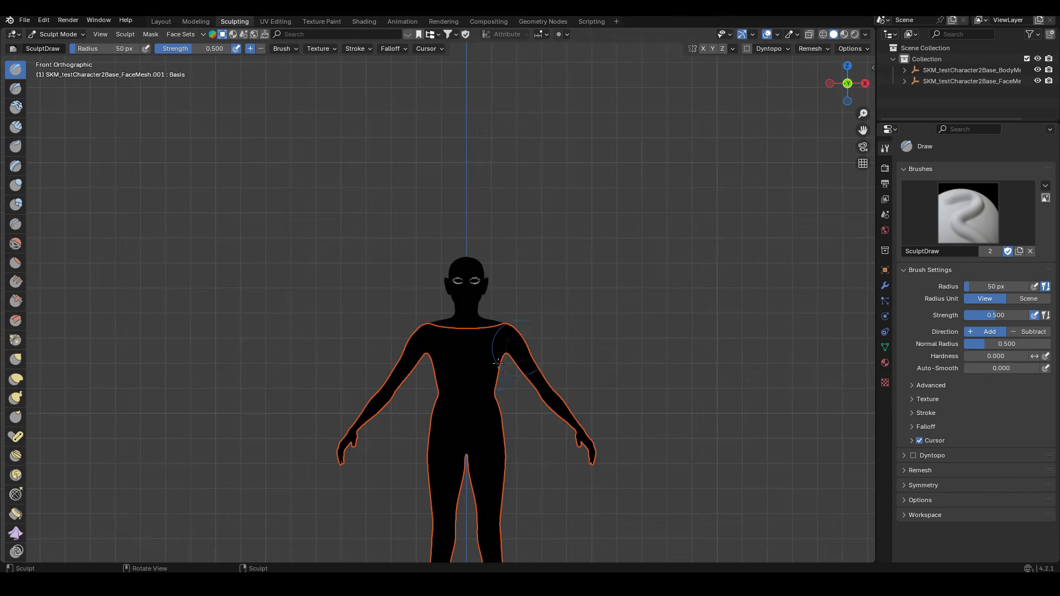
pyautogui.scroll(3, 502, 362)
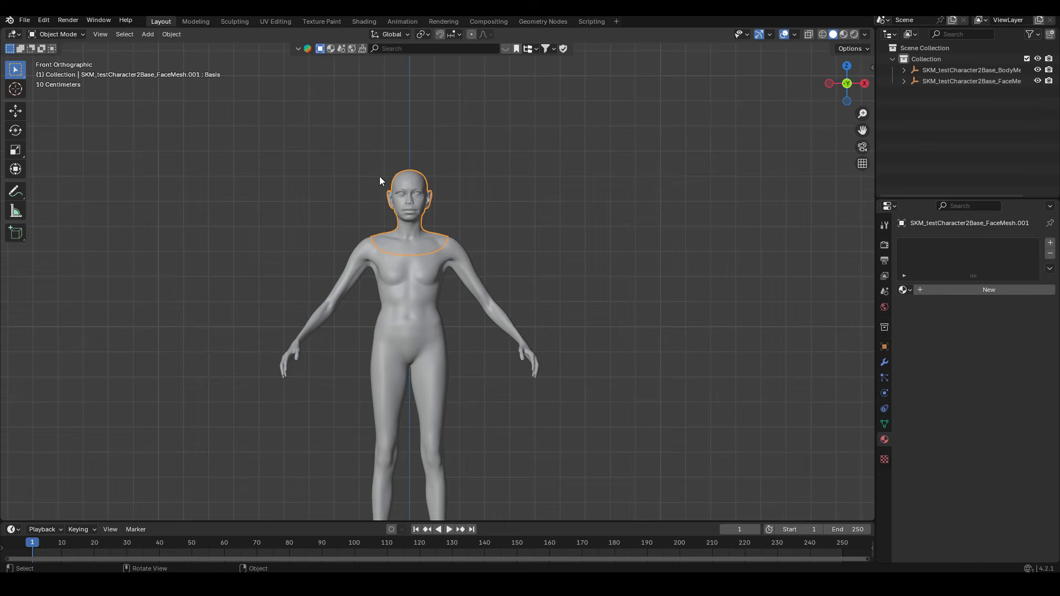
# Open the face mesh in the Sculpting workspace and change the viewport MatCap to the reddish clay one
pyautogui.click(236, 21)
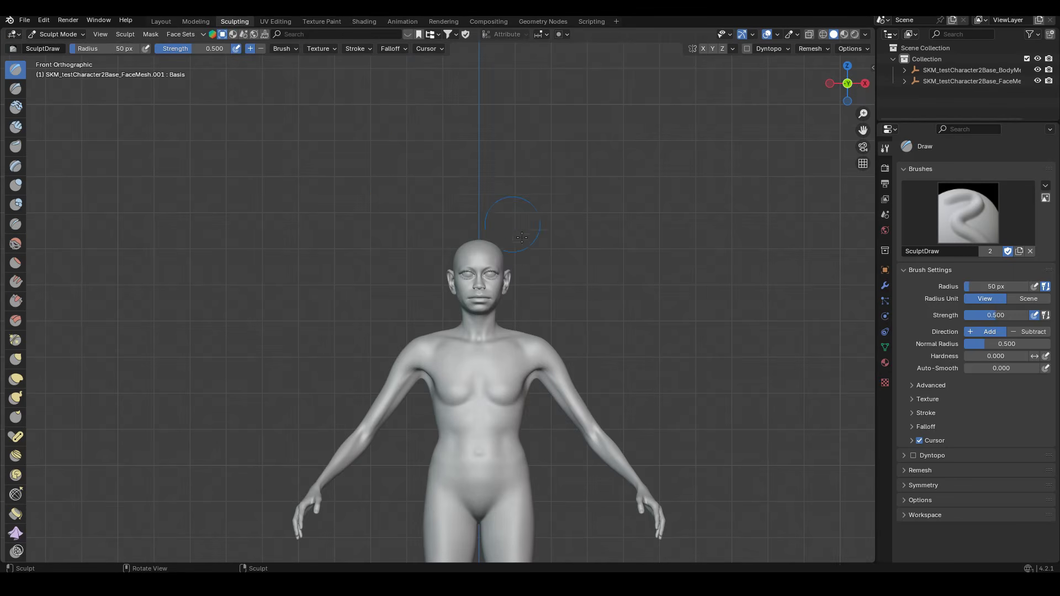
pyautogui.scroll(2, 539, 244)
pyautogui.click(865, 34)
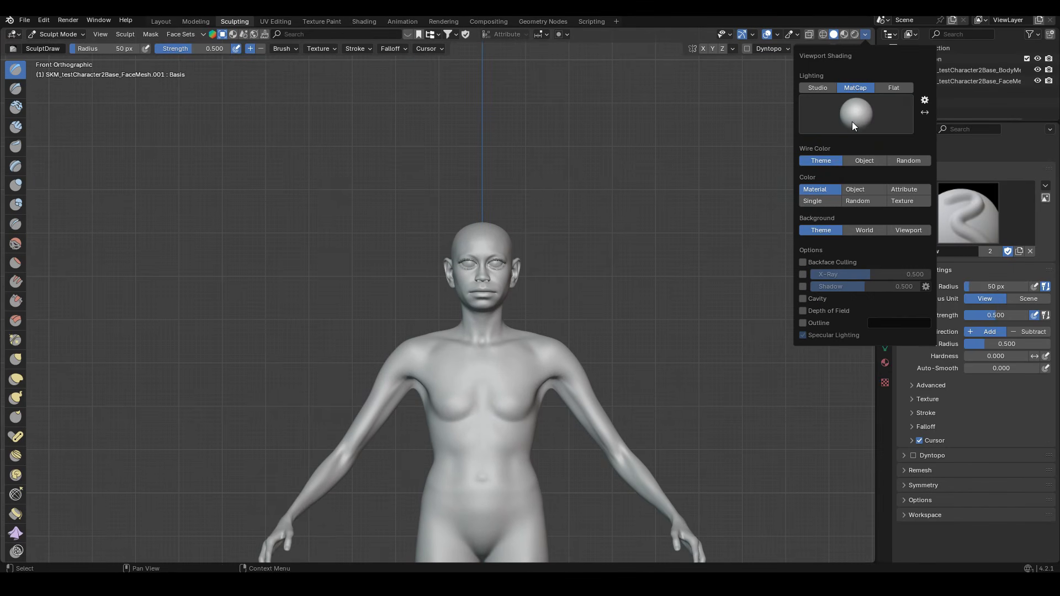
pyautogui.click(856, 121)
pyautogui.click(697, 184)
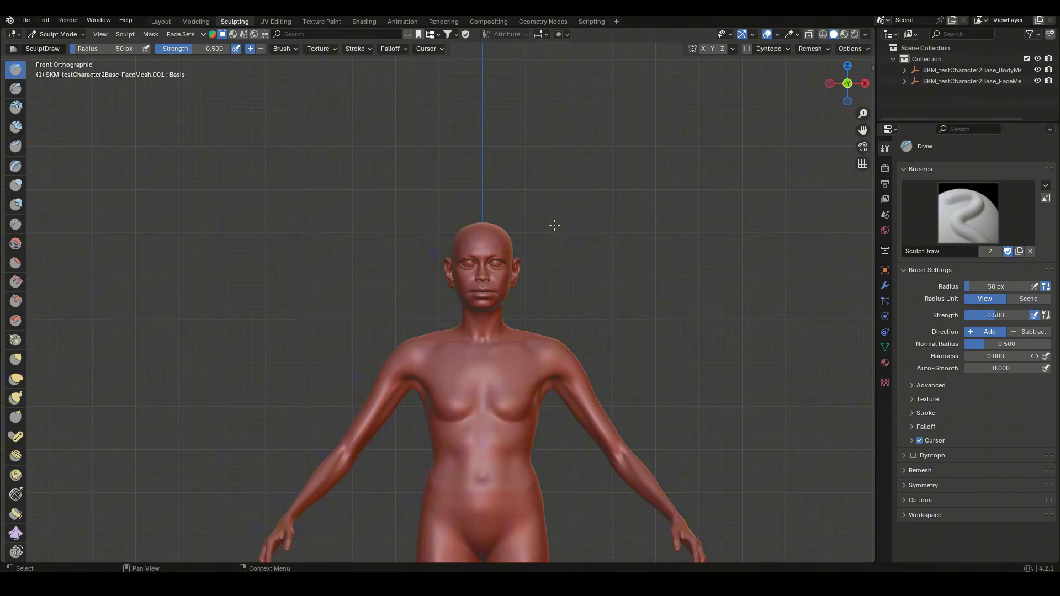
pyautogui.scroll(2, 468, 235)
pyautogui.scroll(2, 468, 235)
pyautogui.scroll(-1, 469, 235)
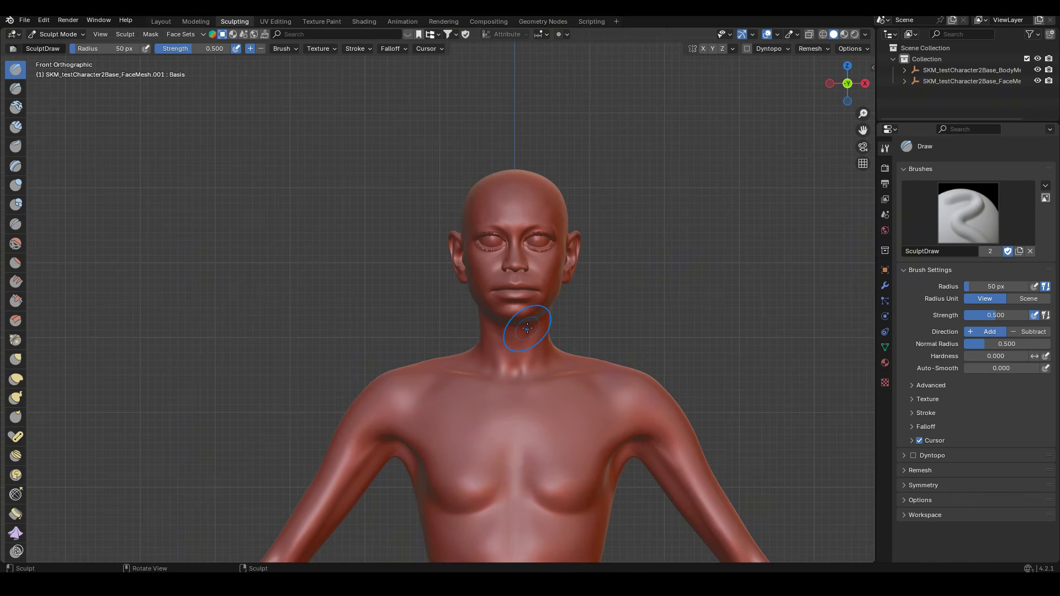
# Examine the topology of the head and neck mesh in Edit Mode and return to Sculpt Mode
pyautogui.press('Tab')
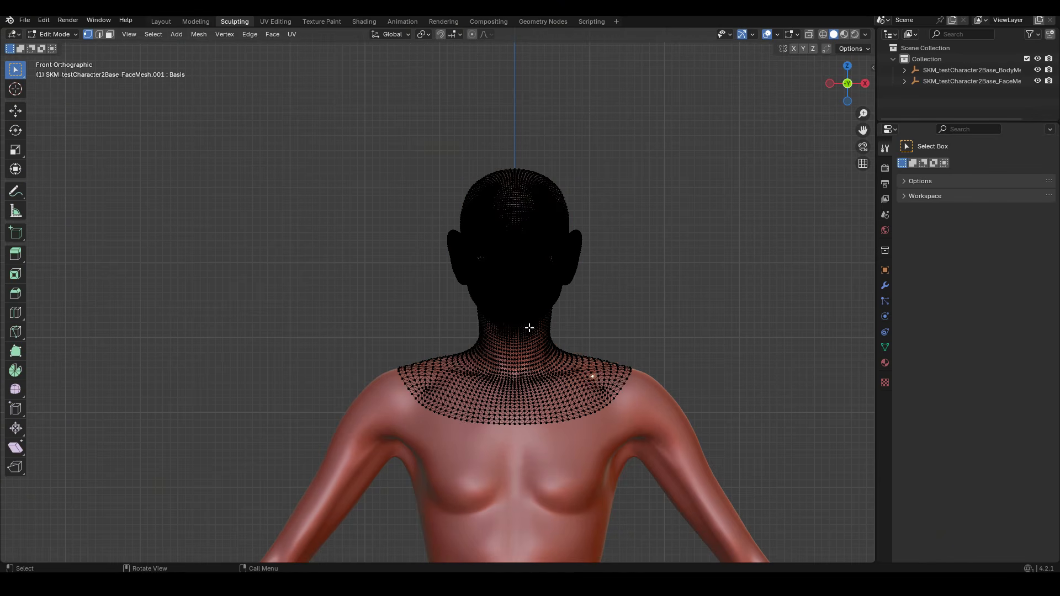
pyautogui.scroll(3, 528, 328)
pyautogui.scroll(1, 613, 428)
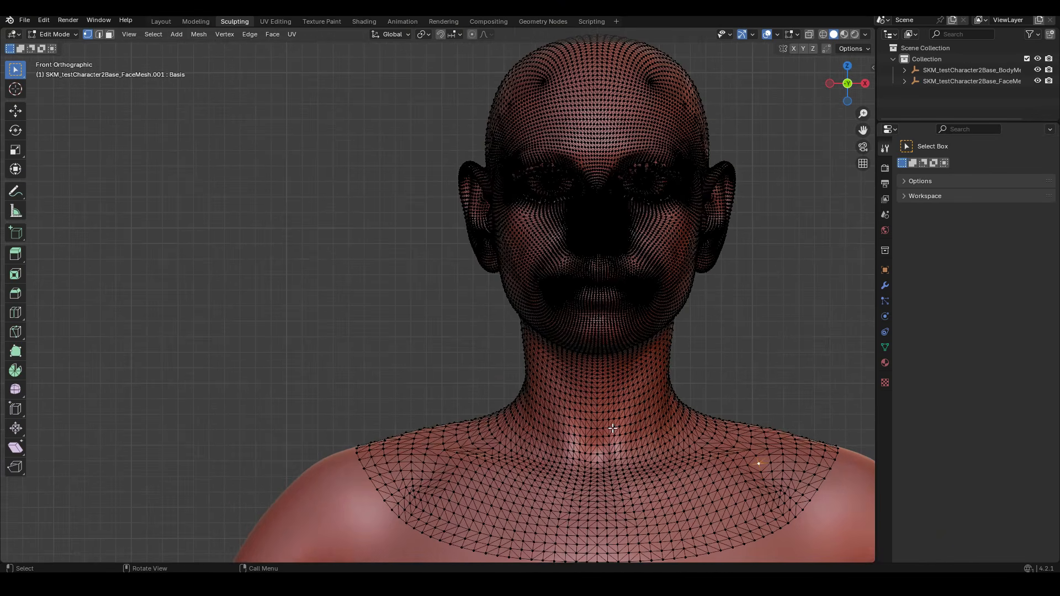
pyautogui.click(704, 463)
pyautogui.press('Tab')
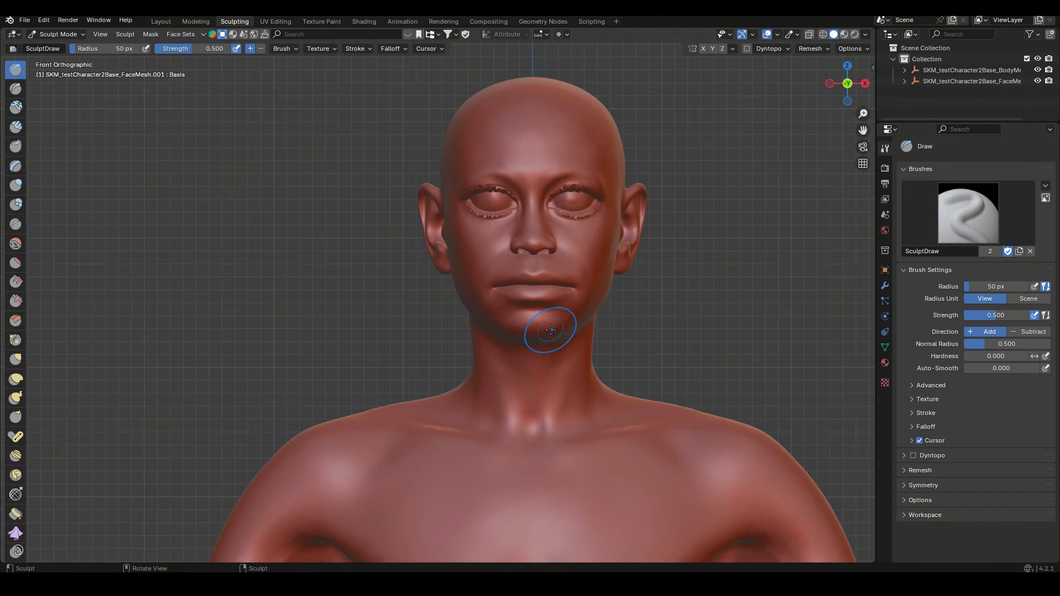
pyautogui.press('Tab')
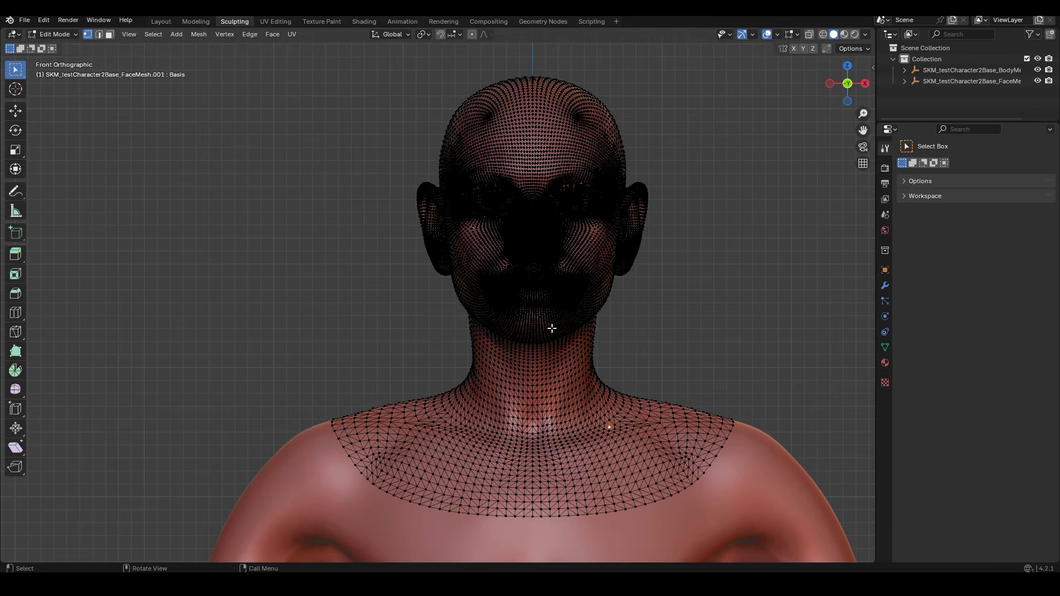
pyautogui.press('Tab')
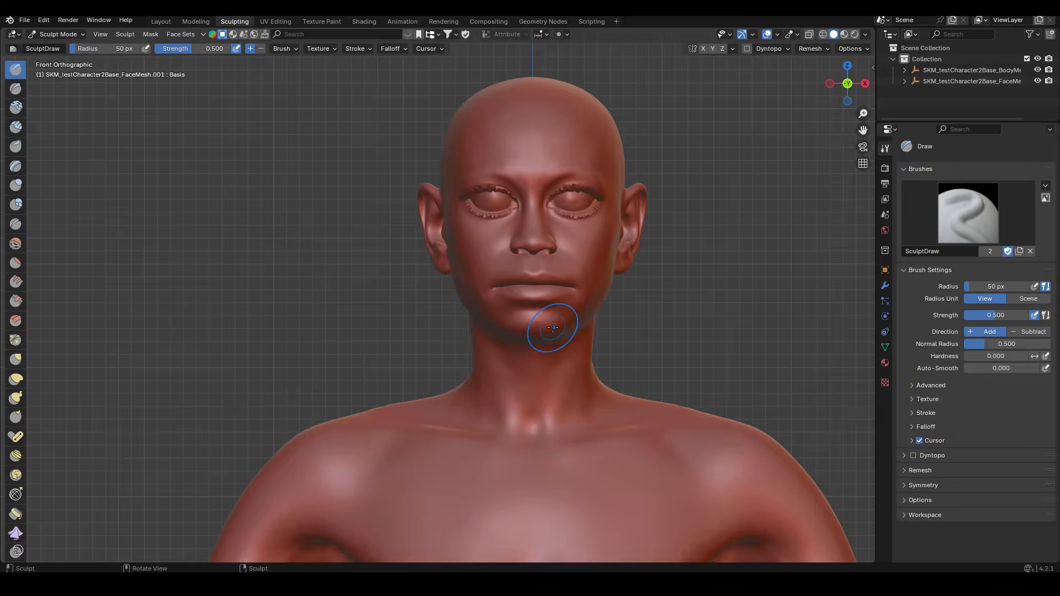
# Choose the Snake Hook brush and set its radius to 94 px
pyautogui.click(15, 397)
pyautogui.keyDown('shift'); pyautogui.moveTo(400, 291); pyautogui.dragTo(366, 408, button='middle'); pyautogui.keyUp('shift')
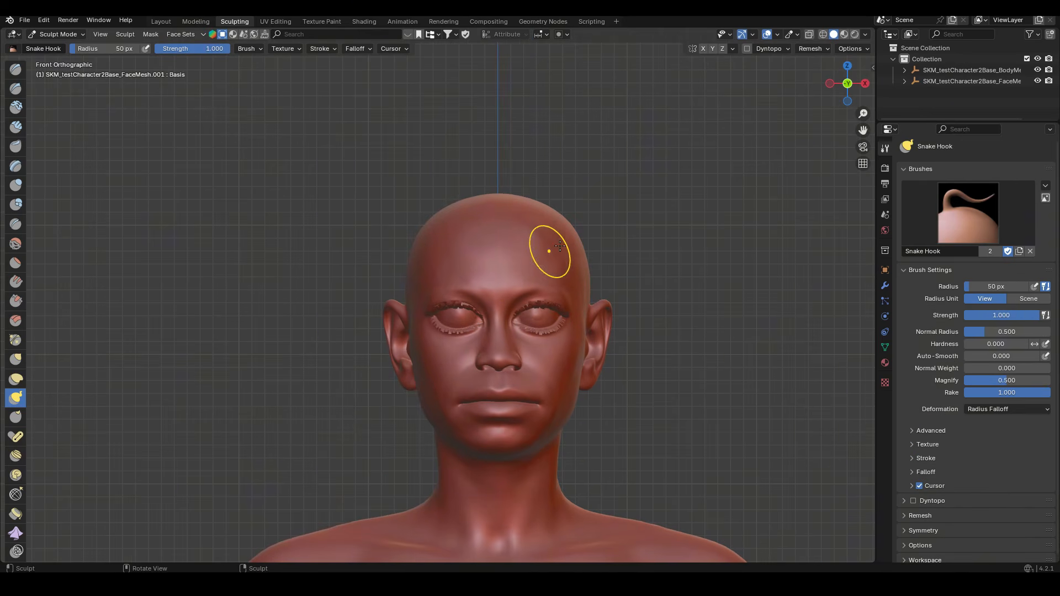
pyautogui.press('f')
pyautogui.click(600, 208)
# Enable X symmetry and pull mirrored horns out of the top and the back of the head with Snake Hook
pyautogui.moveTo(600, 208); pyautogui.dragTo(613, 182)
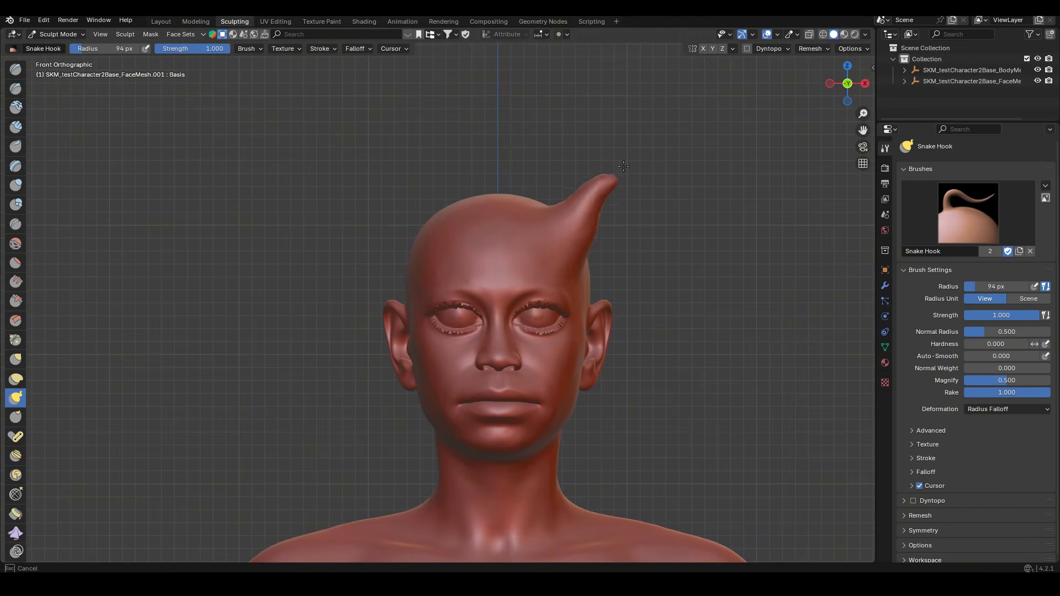
pyautogui.hotkey('ctrl', 'z')
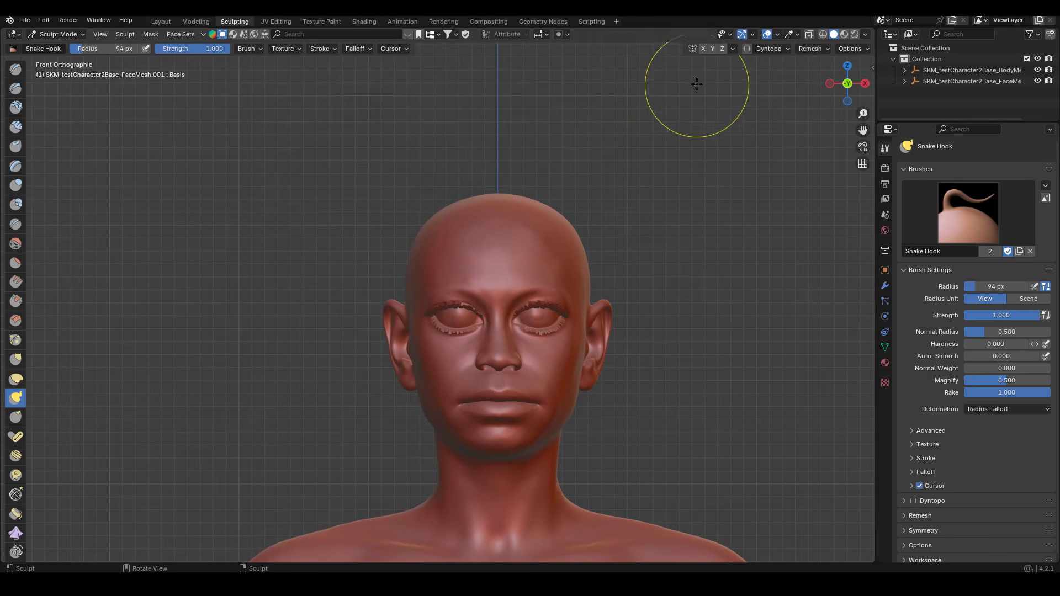
pyautogui.click(703, 49)
pyautogui.moveTo(558, 229)
pyautogui.mouseDown()
pyautogui.moveTo(586, 154)
pyautogui.moveTo(621, 133)
pyautogui.mouseUp()
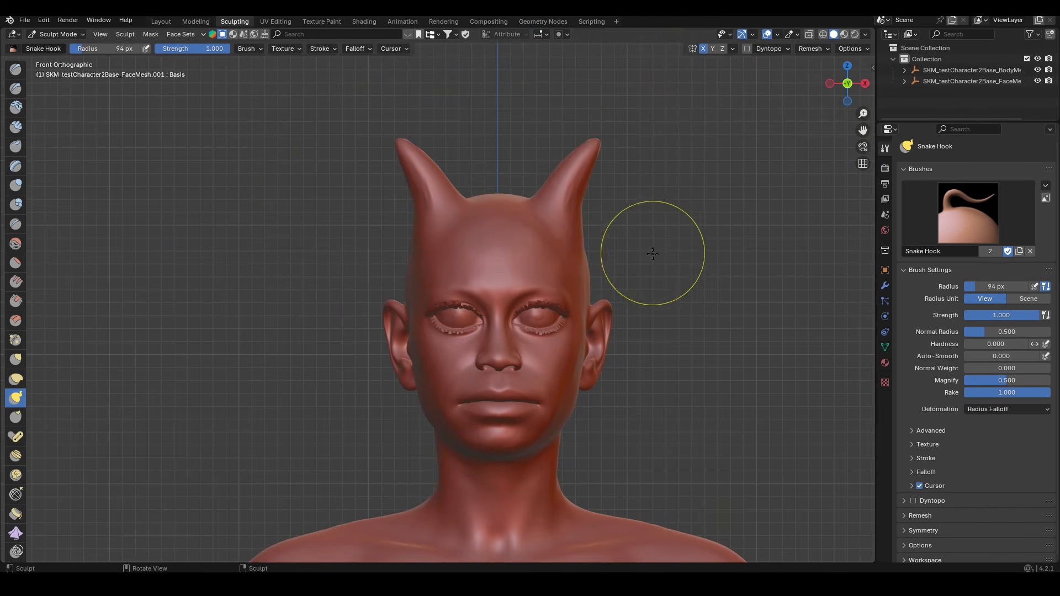
pyautogui.moveTo(650, 254); pyautogui.dragTo(540, 228, button='middle')
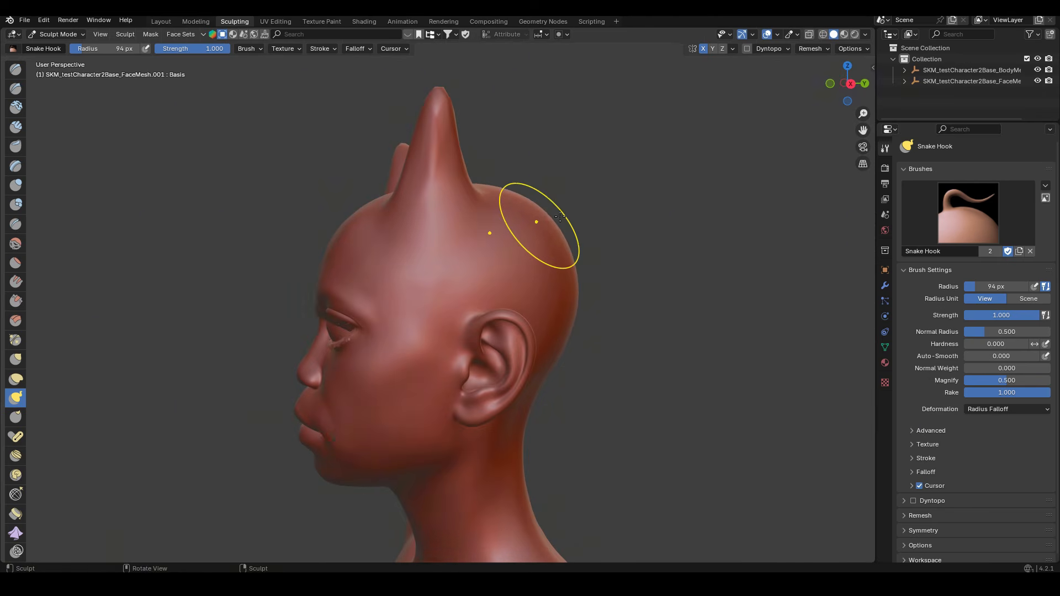
pyautogui.moveTo(541, 226); pyautogui.dragTo(632, 143)
# Pull a mirrored pair of spikes upward from the shoulders beside the neck
pyautogui.scroll(-4, 384, 380)
pyautogui.moveTo(384, 379); pyautogui.dragTo(497, 354, button='middle')
pyautogui.scroll(2, 519, 386)
pyautogui.moveTo(577, 475)
pyautogui.mouseDown()
pyautogui.moveTo(615, 436)
pyautogui.moveTo(623, 403)
pyautogui.mouseUp()
pyautogui.scroll(-2, 607, 442)
pyautogui.moveTo(596, 469); pyautogui.dragTo(523, 329, button='middle')
pyautogui.hotkey('ctrl', 'z')
pyautogui.scroll(2, 563, 447)
pyautogui.scroll(2, 523, 329)
pyautogui.moveTo(557, 320); pyautogui.dragTo(616, 232)
pyautogui.moveTo(616, 232); pyautogui.dragTo(348, 444, button='middle')
pyautogui.moveTo(317, 366); pyautogui.dragTo(466, 416, button='middle')
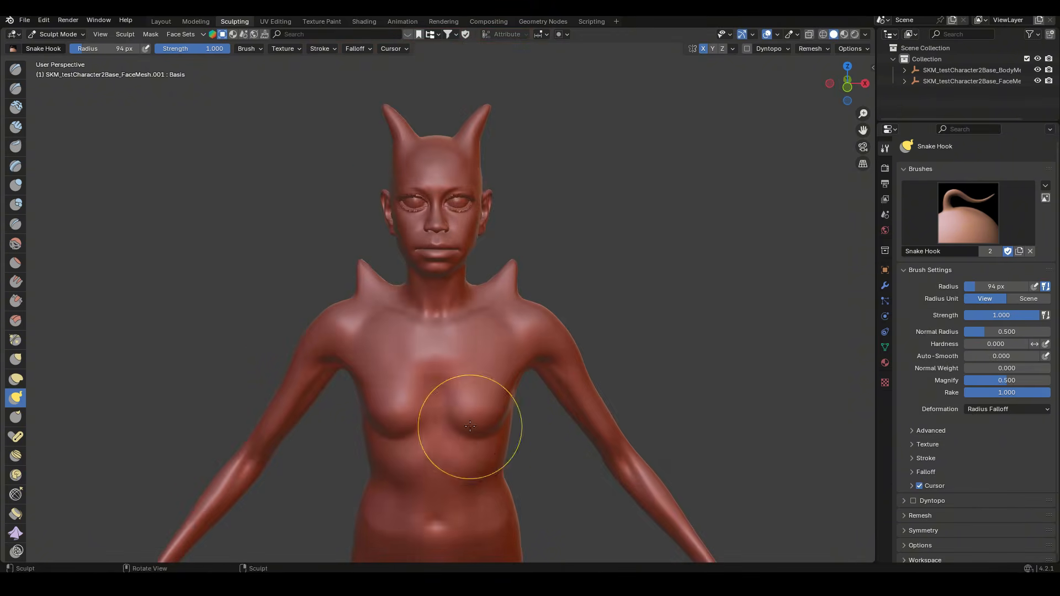
# Pull the ears outward into points and stretch the earlobes downward on both sides, raising the brush radius to 115 px
pyautogui.scroll(4, 509, 331)
pyautogui.scroll(3, 533, 177)
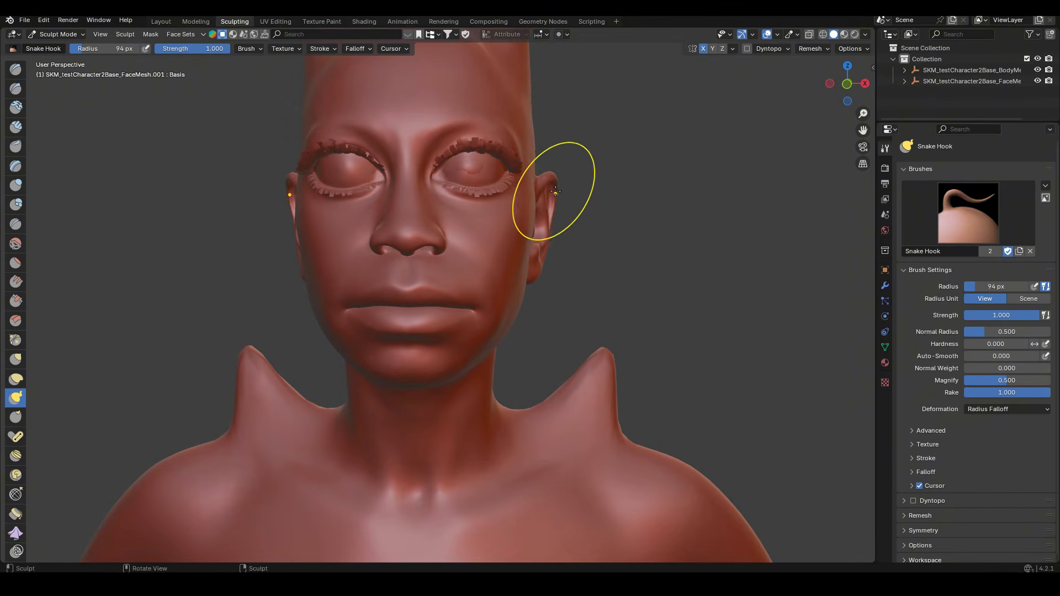
pyautogui.moveTo(552, 189)
pyautogui.mouseDown()
pyautogui.moveTo(604, 164)
pyautogui.moveTo(602, 151)
pyautogui.mouseUp()
pyautogui.hotkey('ctrl', 'z')
pyautogui.press('f')
pyautogui.click(610, 187)
pyautogui.moveTo(542, 262); pyautogui.dragTo(554, 304)
pyautogui.moveTo(554, 305)
pyautogui.mouseDown(button='middle')
pyautogui.moveTo(439, 300)
pyautogui.moveTo(408, 284)
pyautogui.moveTo(509, 253)
pyautogui.mouseUp(button='middle')
pyautogui.press('f')
pyautogui.click(535, 253)
pyautogui.moveTo(535, 253); pyautogui.dragTo(554, 261)
pyautogui.moveTo(553, 261)
pyautogui.mouseDown(button='middle')
pyautogui.moveTo(508, 296)
pyautogui.moveTo(558, 307)
pyautogui.mouseUp(button='middle')
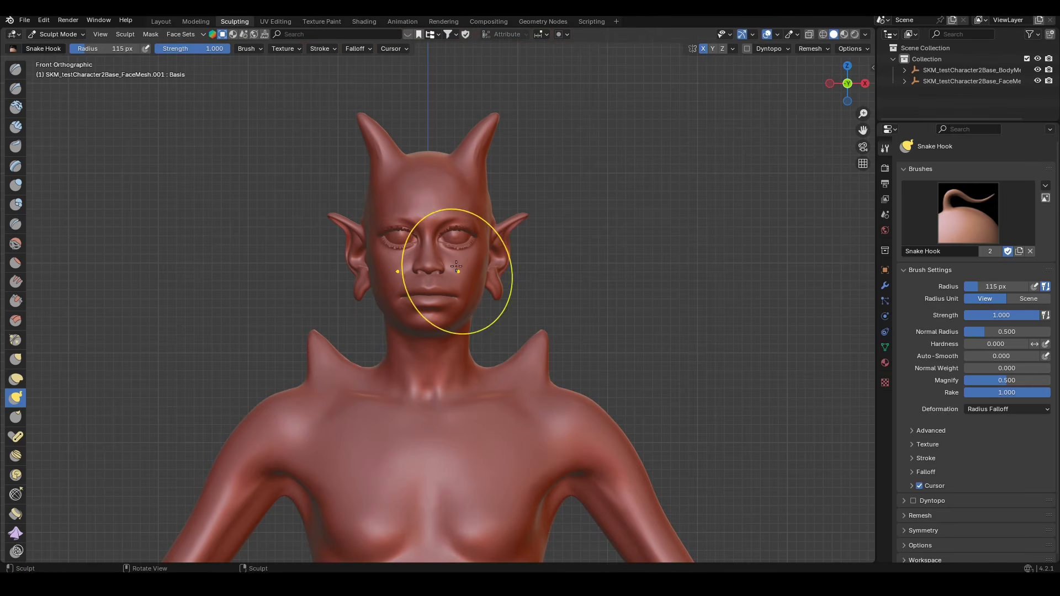
# Select both eyeballs of the face mesh in Edit Mode and turn on proportional editing
pyautogui.press('Tab')
pyautogui.scroll(5, 457, 251)
pyautogui.press('l')
pyautogui.press('l')
pyautogui.press('o')
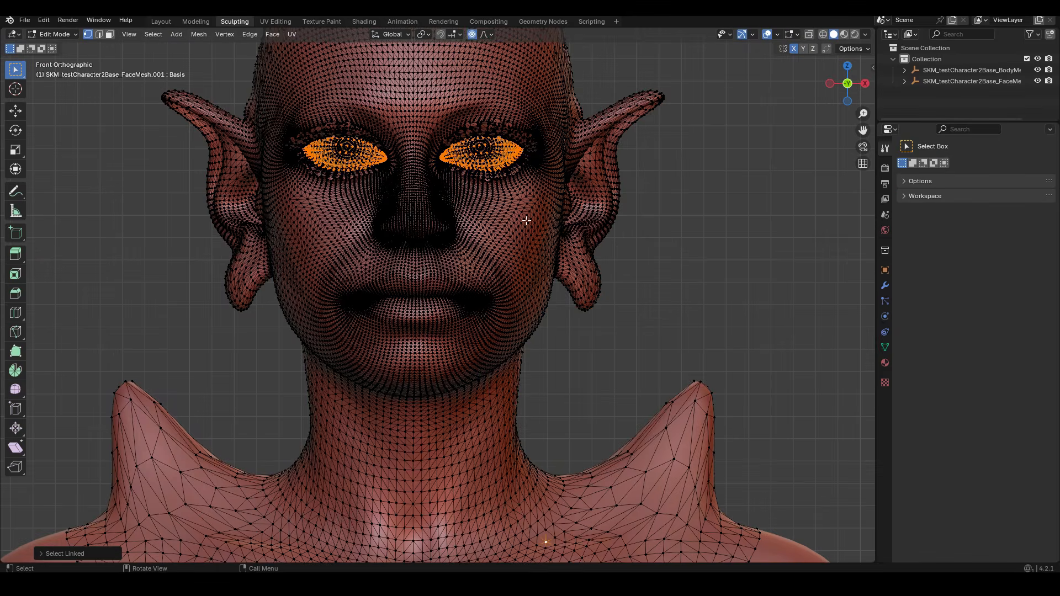
# Try scaling the selected eyeballs with a changed proportional influence size and clear the selection
pyautogui.scroll(-2, 525, 220)
pyautogui.press('s')
pyautogui.scroll(15, 515, 470)
pyautogui.rightClick(514, 469)
pyautogui.press('a')
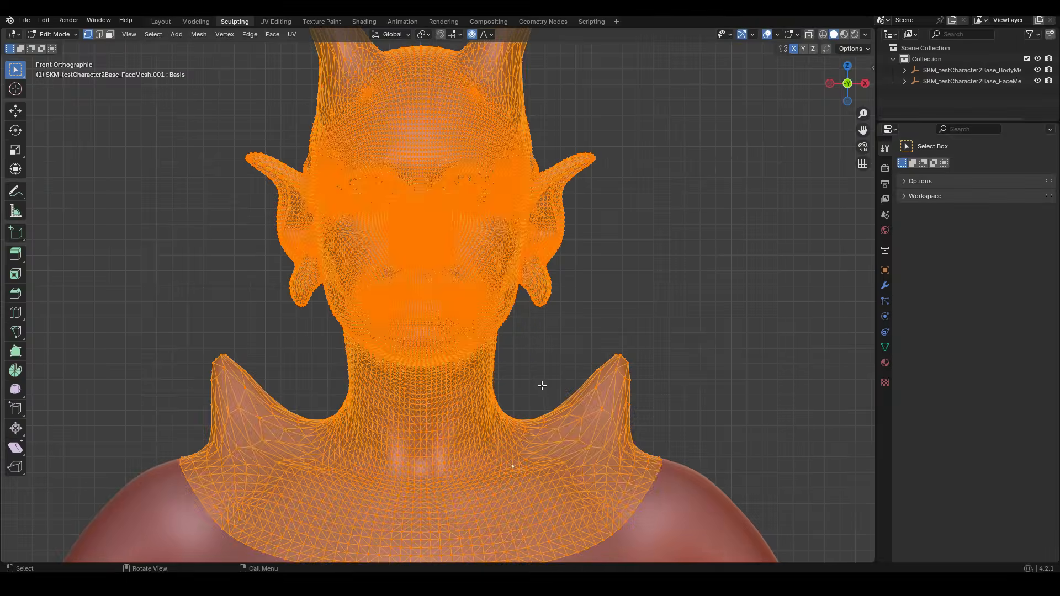
pyautogui.hotkey('alt', 'a')
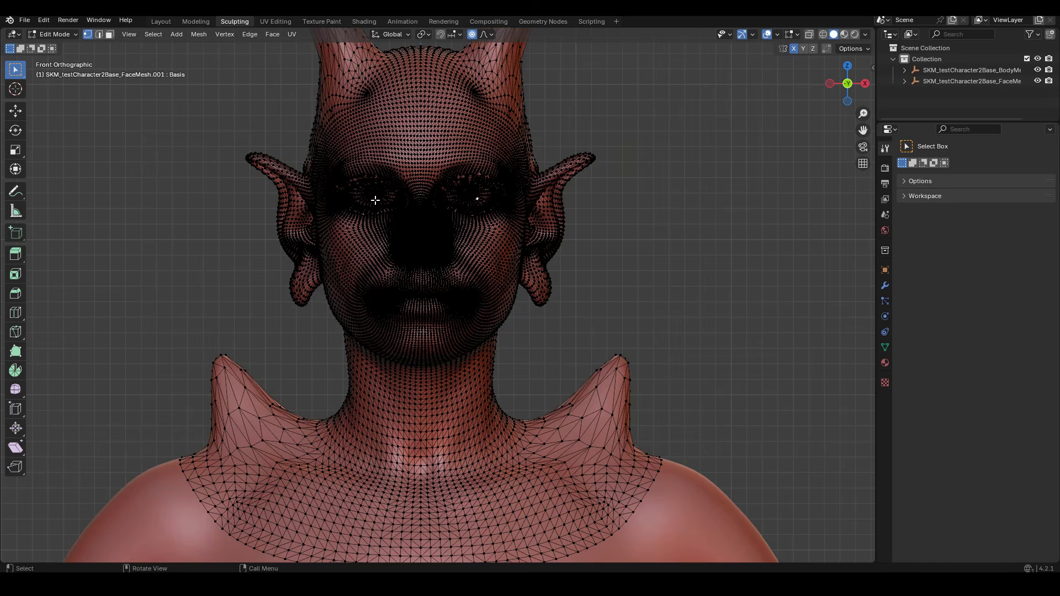
# Reselect both eyeballs, try enlarging them with proportional editing, and deselect everything
pyautogui.press('l')
pyautogui.press('a')
pyautogui.press('a')
pyautogui.scroll(4, 421, 174)
pyautogui.press('l')
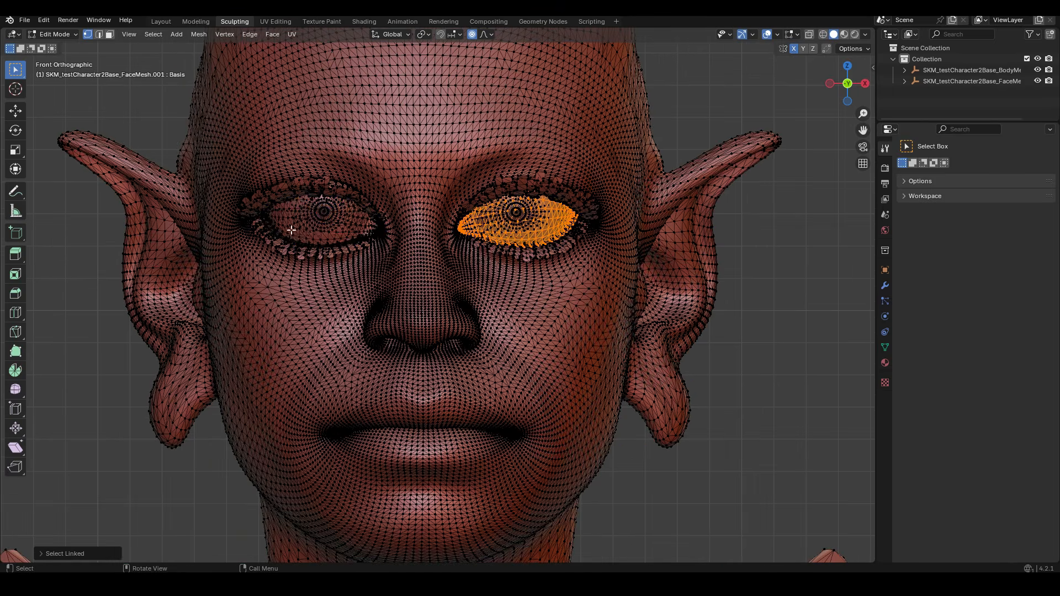
pyautogui.press('l')
pyautogui.scroll(-4, 592, 329)
pyautogui.press('s')
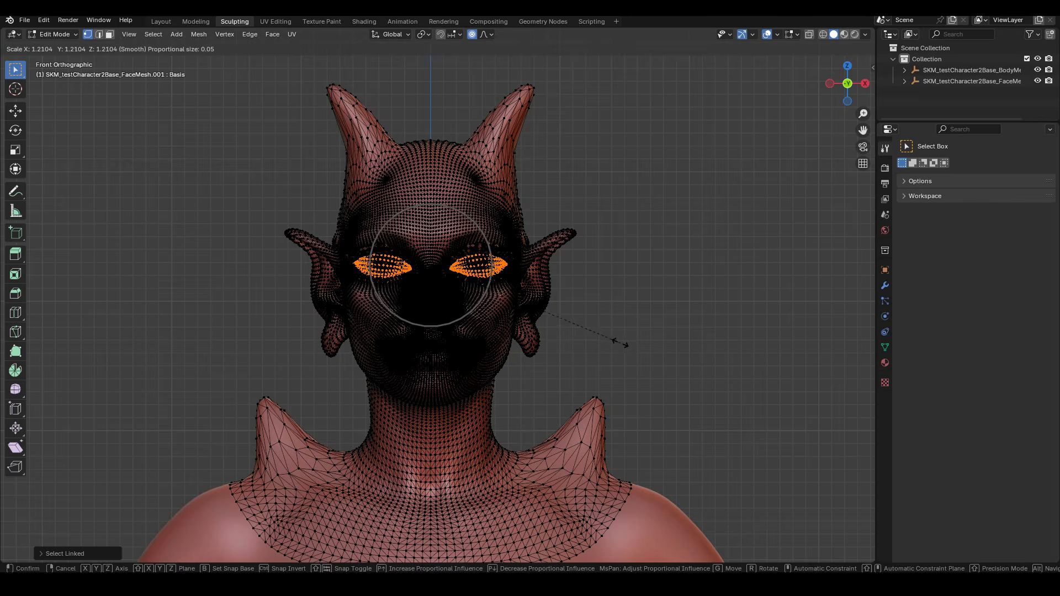
pyautogui.press('Escape')
pyautogui.scroll(3, 582, 331)
pyautogui.press('a')
pyautogui.hotkey('alt', 'a')
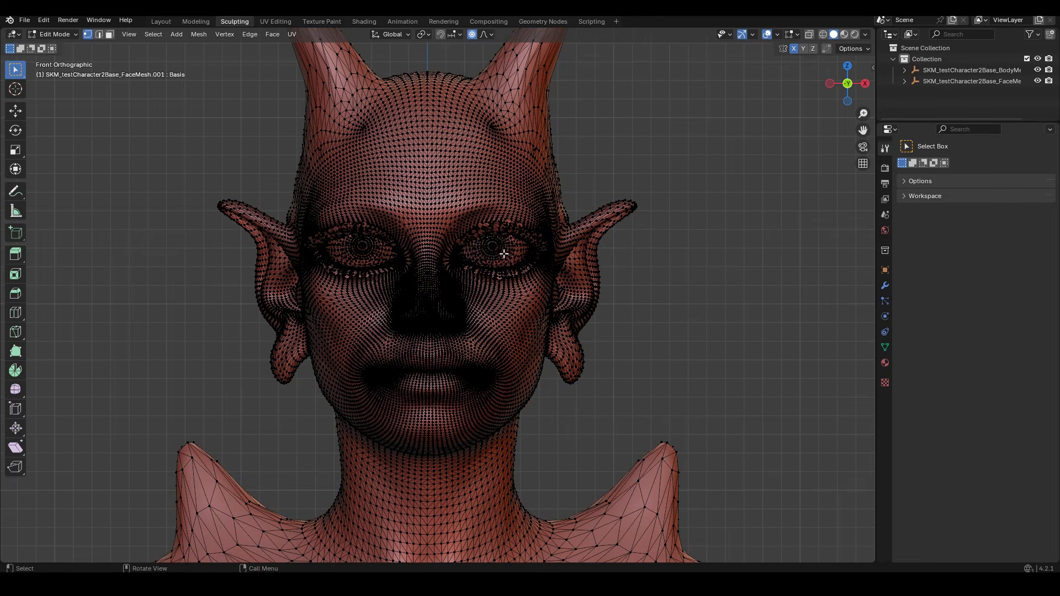
# Select the eyeball on the character's left and scale it together with the surrounding face using proportional editing
pyautogui.press('l')
pyautogui.press('g')
pyautogui.press('Escape')
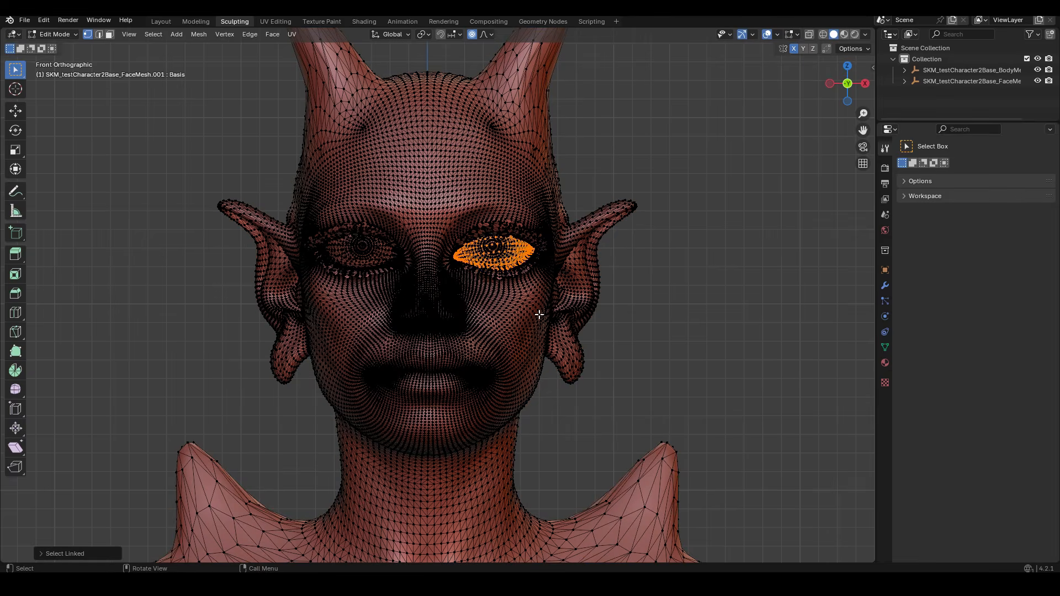
pyautogui.press('Tab')
pyautogui.moveTo(551, 338); pyautogui.dragTo(591, 355, button='middle')
pyautogui.press('Tab')
pyautogui.moveTo(489, 333)
pyautogui.mouseDown(button='middle')
pyautogui.moveTo(615, 344)
pyautogui.moveTo(568, 307)
pyautogui.moveTo(635, 320)
pyautogui.mouseUp(button='middle')
pyautogui.moveTo(554, 262); pyautogui.dragTo(294, 252, button='middle')
pyautogui.scroll(4, 295, 251)
pyautogui.moveTo(256, 330); pyautogui.dragTo(442, 382, button='middle')
pyautogui.scroll(-1, 574, 346)
pyautogui.press('s')
pyautogui.scroll(-6, 558, 370)
pyautogui.click(537, 369)
# Reposition the eye area with proportional editing and return to Sculpt Mode
pyautogui.press('s')
pyautogui.press('g')
pyautogui.click(455, 389)
pyautogui.moveTo(281, 386)
pyautogui.mouseDown(button='middle')
pyautogui.moveTo(419, 370)
pyautogui.moveTo(500, 414)
pyautogui.mouseUp(button='middle')
pyautogui.press('Tab')
# Switch to the Smooth brush and examine the reshaped face and upper body from the front
pyautogui.click(15, 244)
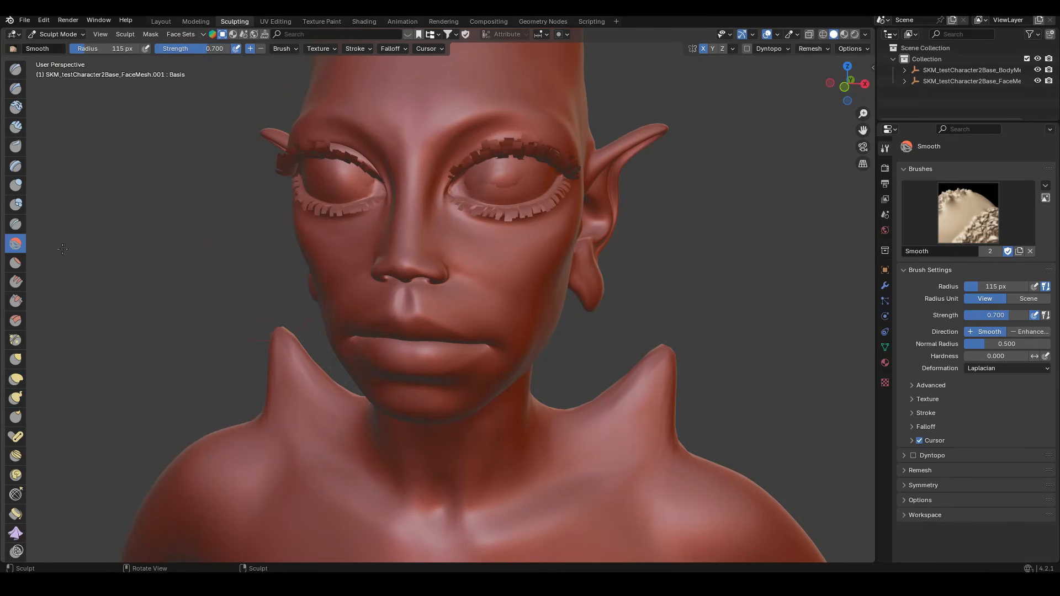
pyautogui.scroll(2, 462, 257)
pyautogui.moveTo(462, 257); pyautogui.dragTo(530, 265, button='middle')
pyautogui.scroll(-4, 527, 287)
pyautogui.press('KP_1')
pyautogui.scroll(-5, 525, 372)
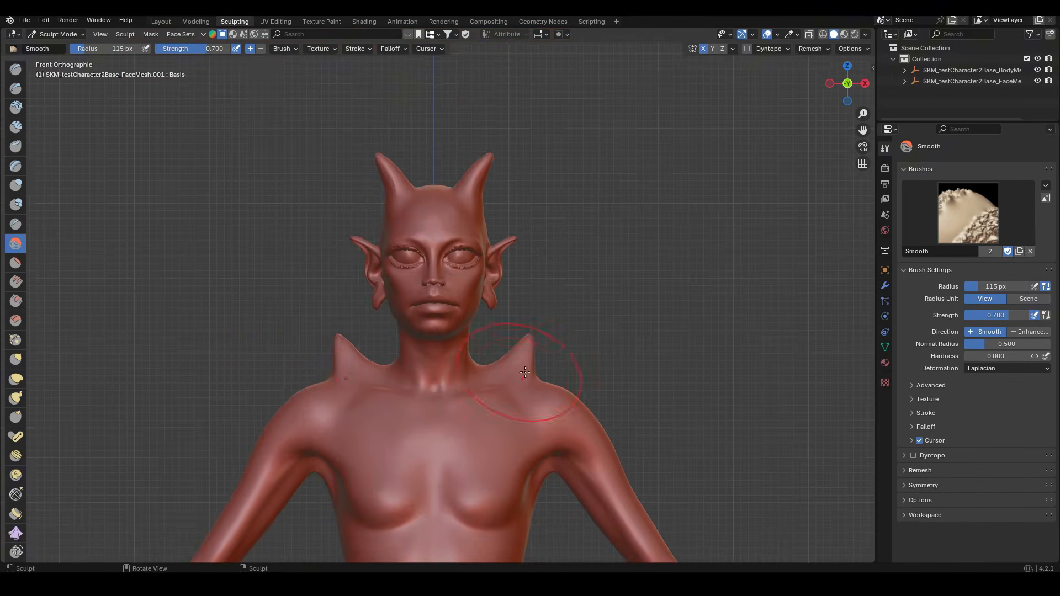
pyautogui.scroll(-6, 524, 372)
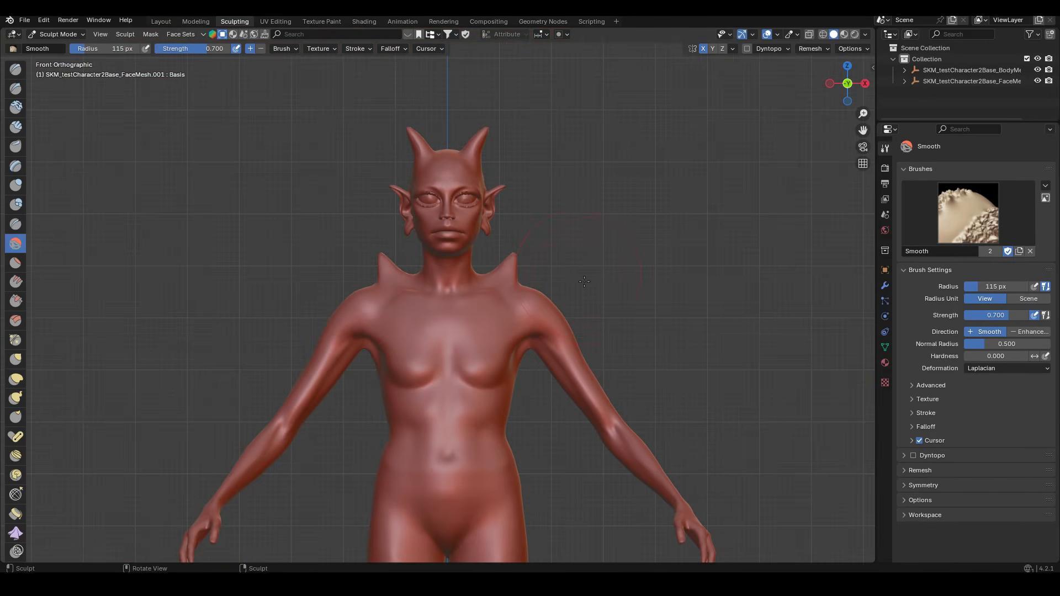
# Make the body mesh the active object in the Layout workspace and return to the Sculpting workspace
pyautogui.click(75, 35)
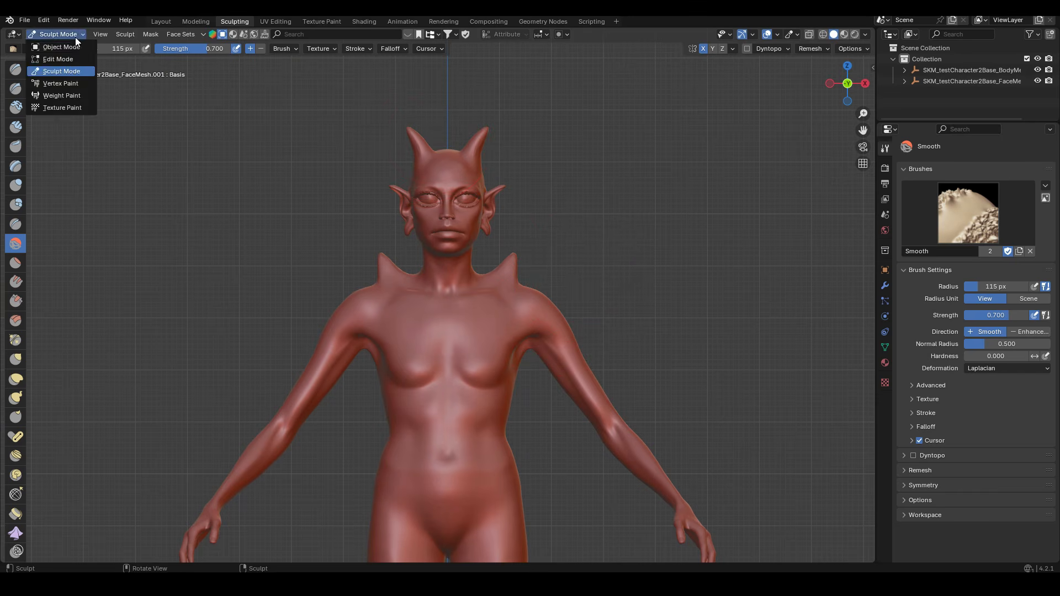
pyautogui.click(161, 21)
pyautogui.click(411, 291)
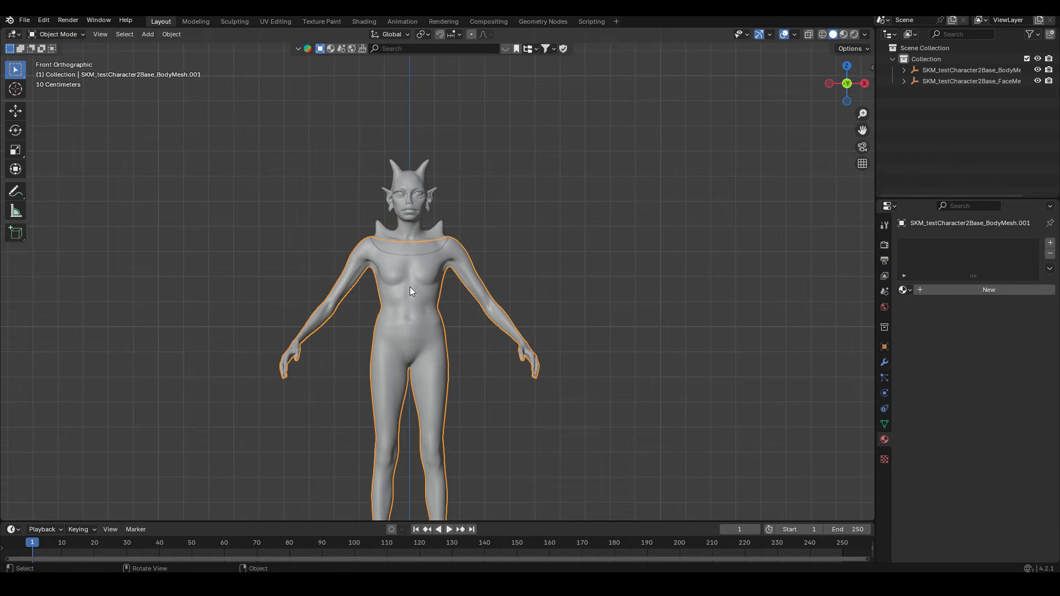
pyautogui.click(224, 22)
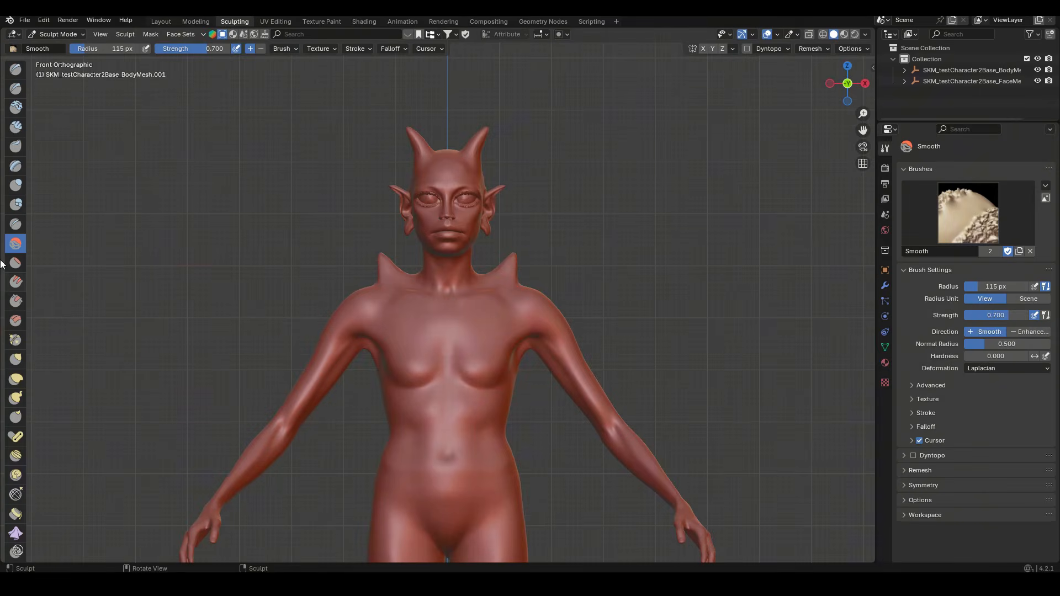
# Pull mirrored spikes from the sides of the ribcage and the upper arms with a 57 px Snake Hook and X symmetry
pyautogui.click(15, 401)
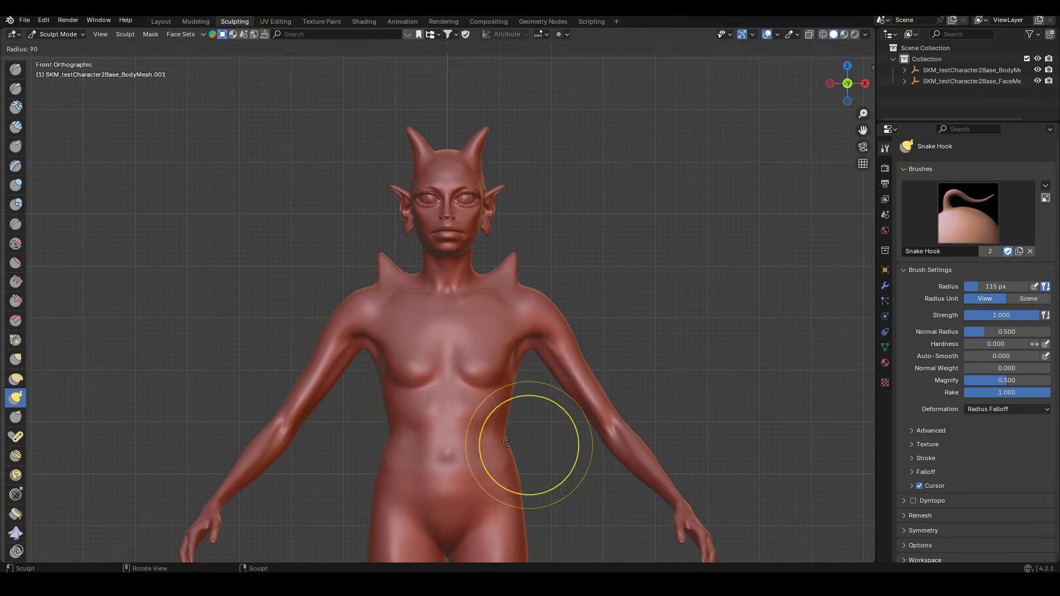
pyautogui.moveTo(501, 402); pyautogui.dragTo(543, 388)
pyautogui.hotkey('ctrl', 'z')
pyautogui.click(703, 49)
pyautogui.moveTo(577, 356); pyautogui.dragTo(597, 332)
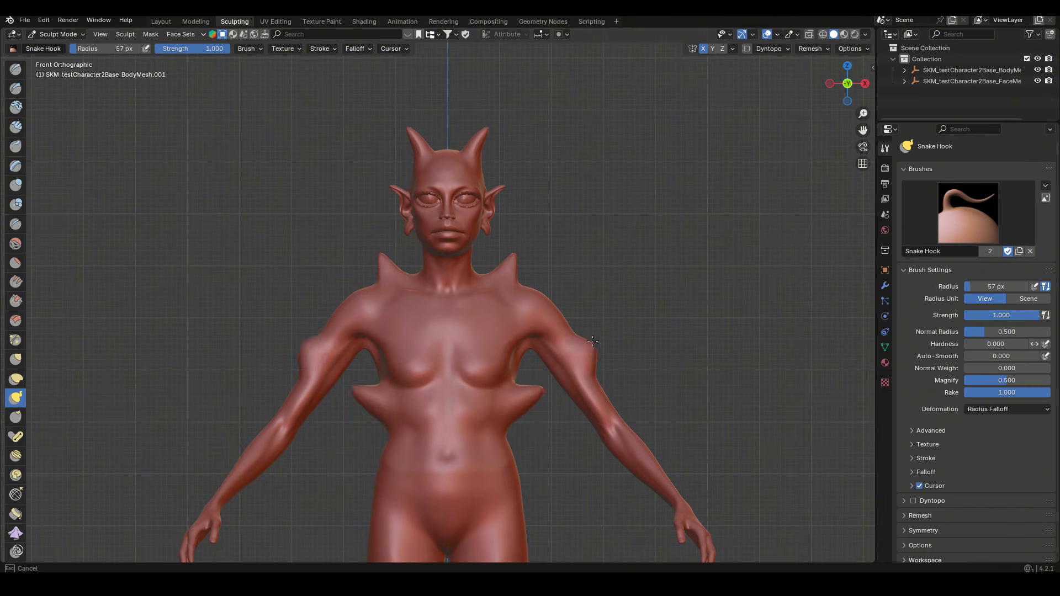
# Pull a mirrored pair of spikes out of the outer thighs
pyautogui.scroll(-4, 497, 461)
pyautogui.moveTo(497, 461)
pyautogui.mouseDown(button='middle')
pyautogui.moveTo(521, 468)
pyautogui.moveTo(508, 467)
pyautogui.mouseUp(button='middle')
pyautogui.scroll(2, 497, 472)
pyautogui.moveTo(466, 480); pyautogui.dragTo(489, 474)
pyautogui.scroll(-3, 486, 498)
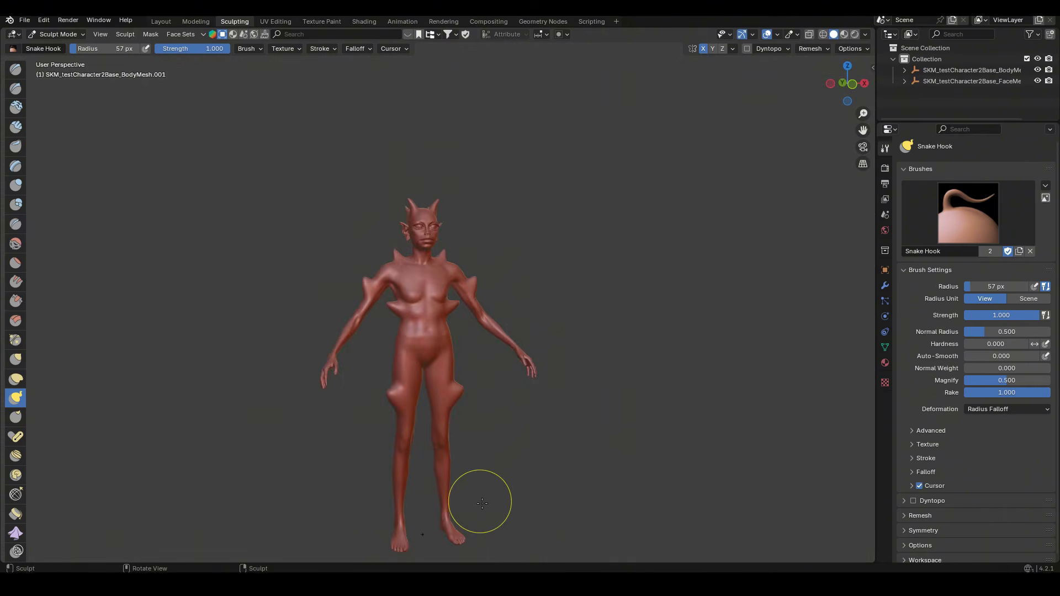
# Try pulling spikes out of the lower legs, undo the stroke and return to the front view
pyautogui.keyDown('shift'); pyautogui.moveTo(481, 499); pyautogui.dragTo(471, 421, button='middle'); pyautogui.keyUp('shift')
pyautogui.scroll(1, 469, 422)
pyautogui.moveTo(437, 429); pyautogui.dragTo(447, 428)
pyautogui.hotkey('ctrl', 'z')
pyautogui.scroll(5, 441, 409)
pyautogui.scroll(-5, 390, 416)
pyautogui.moveTo(674, 393); pyautogui.dragTo(608, 395, button='middle')
pyautogui.press('KP_1')
pyautogui.keyDown('shift'); pyautogui.moveTo(431, 187); pyautogui.dragTo(539, 317, button='middle'); pyautogui.keyUp('shift')
pyautogui.scroll(3, 539, 317)
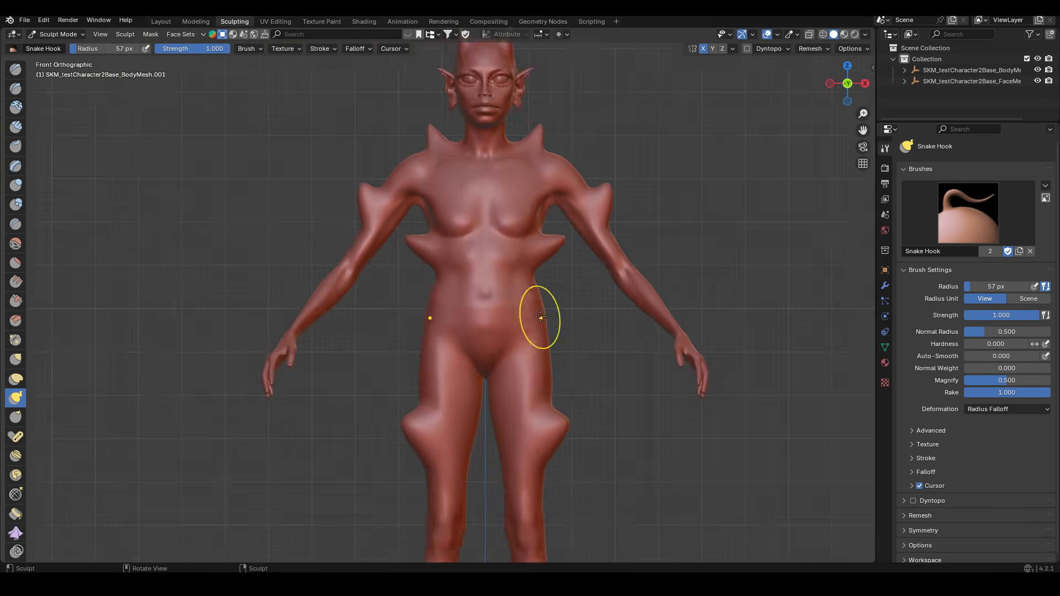
# Pull a mirrored pair of spikes out of the lower legs of the body mesh
pyautogui.hotkey('shift', 's')
pyautogui.moveTo(500, 199)
pyautogui.mouseDown(button='middle')
pyautogui.moveTo(282, 191)
pyautogui.moveTo(339, 189)
pyautogui.moveTo(466, 268)
pyautogui.moveTo(508, 277)
pyautogui.mouseUp(button='middle')
pyautogui.press('g')
pyautogui.moveTo(508, 277); pyautogui.dragTo(517, 268)
# Pull spikes out of the upper back with the 57 px Snake Hook from a side view, return to the front view and save the file
pyautogui.scroll(-4, 517, 268)
pyautogui.moveTo(516, 268)
pyautogui.mouseDown(button='middle')
pyautogui.moveTo(549, 268)
pyautogui.moveTo(519, 268)
pyautogui.mouseUp(button='middle')
pyautogui.click(10, 404)
pyautogui.scroll(4, 525, 232)
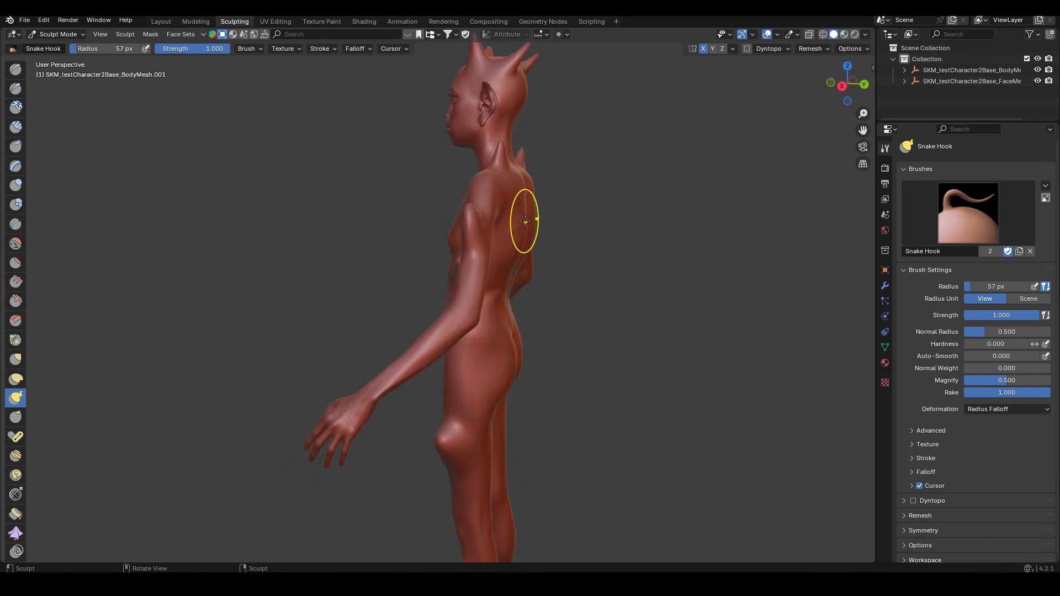
pyautogui.moveTo(525, 220); pyautogui.dragTo(574, 232)
pyautogui.moveTo(619, 259); pyautogui.dragTo(542, 275, button='middle')
pyautogui.press('KP_1')
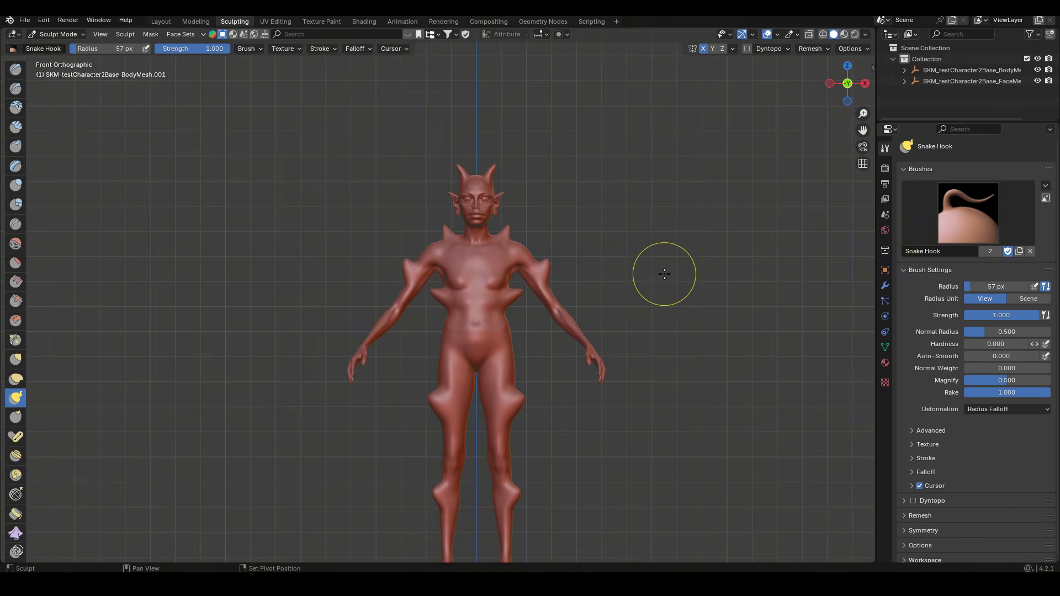
pyautogui.moveTo(662, 256); pyautogui.dragTo(640, 286, button='middle')
pyautogui.press('KP_1')
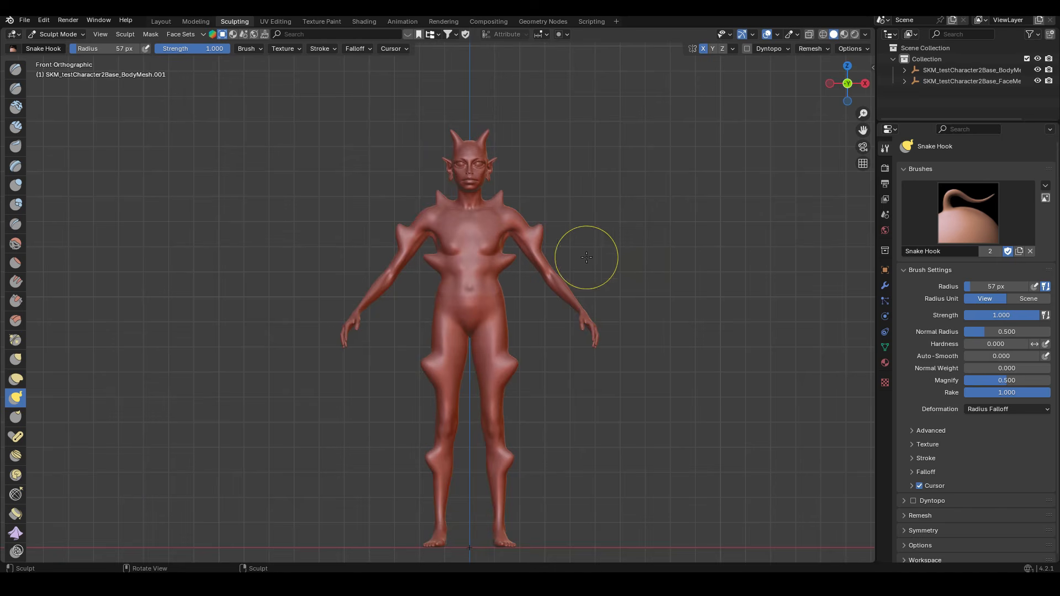
pyautogui.hotkey('ctrl', 's')
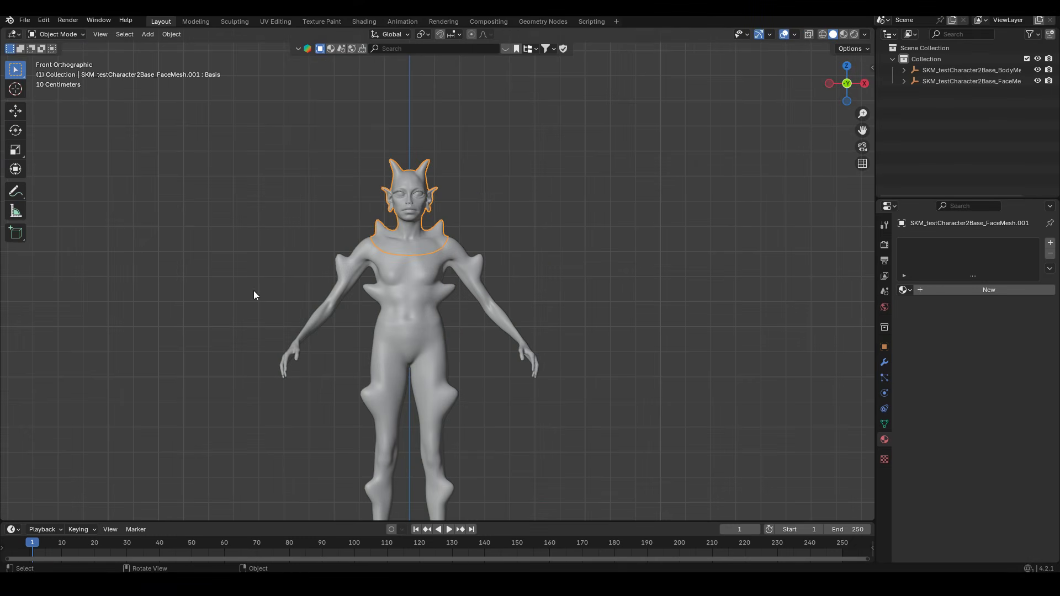
# Examine the face mesh's topology around the neck and shoulder spikes in Edit Mode, then return to Object Mode
pyautogui.click(421, 309)
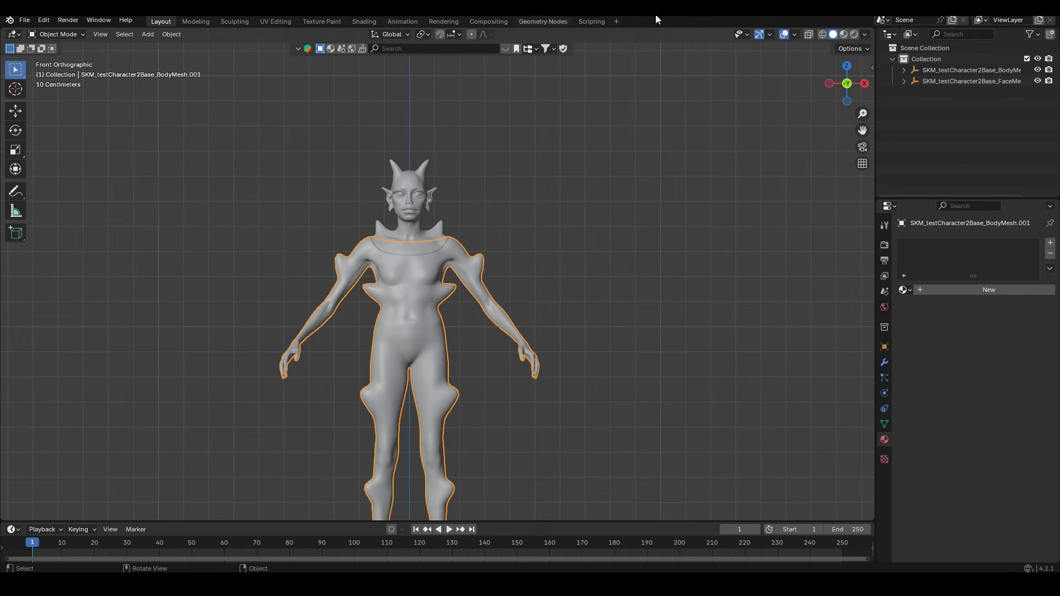
pyautogui.scroll(2, 428, 213)
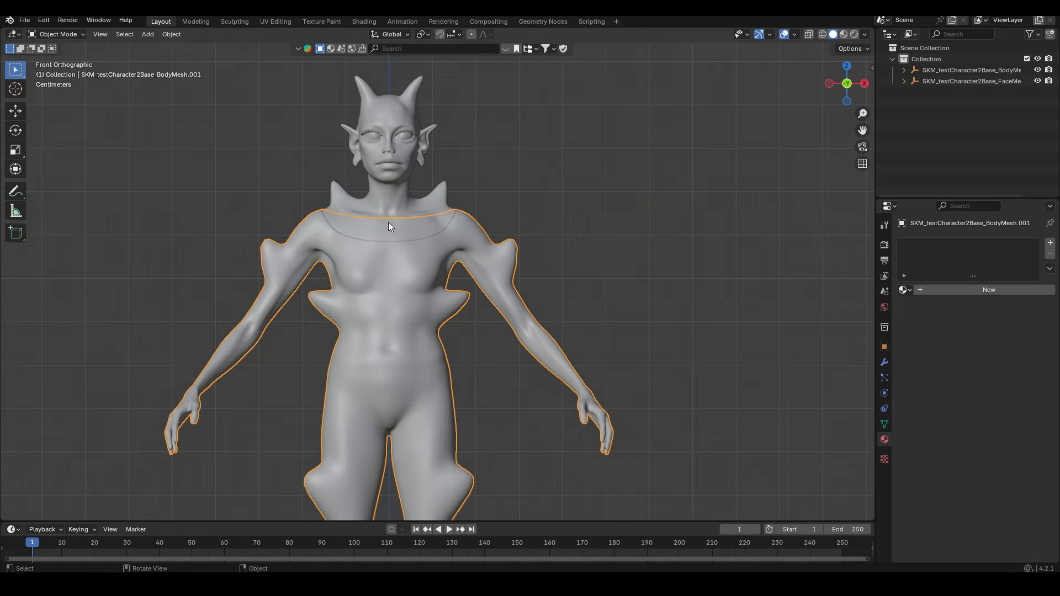
pyautogui.scroll(3, 388, 222)
pyautogui.click(452, 282)
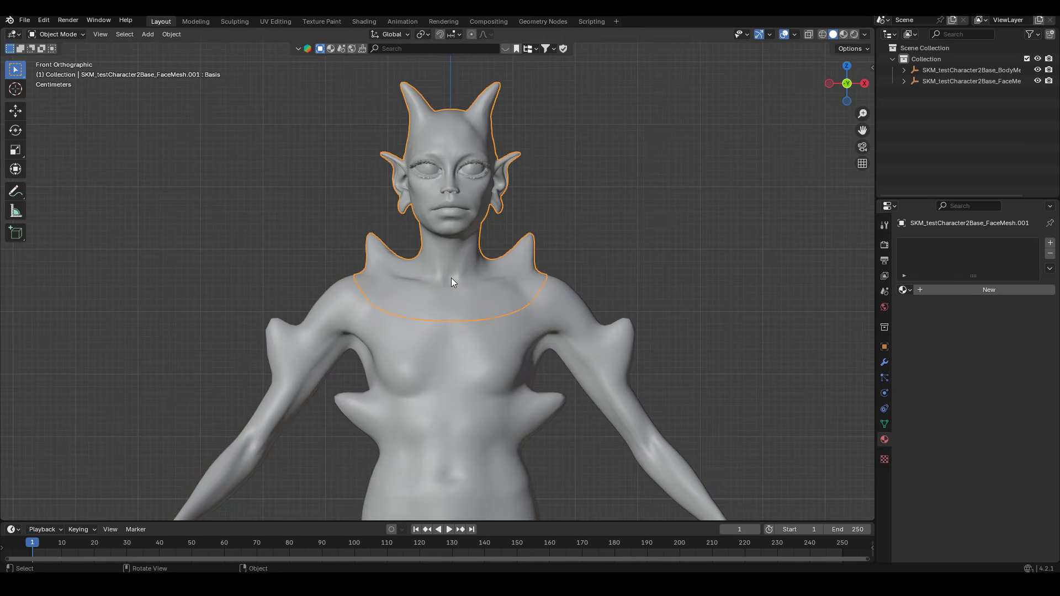
pyautogui.press('Tab')
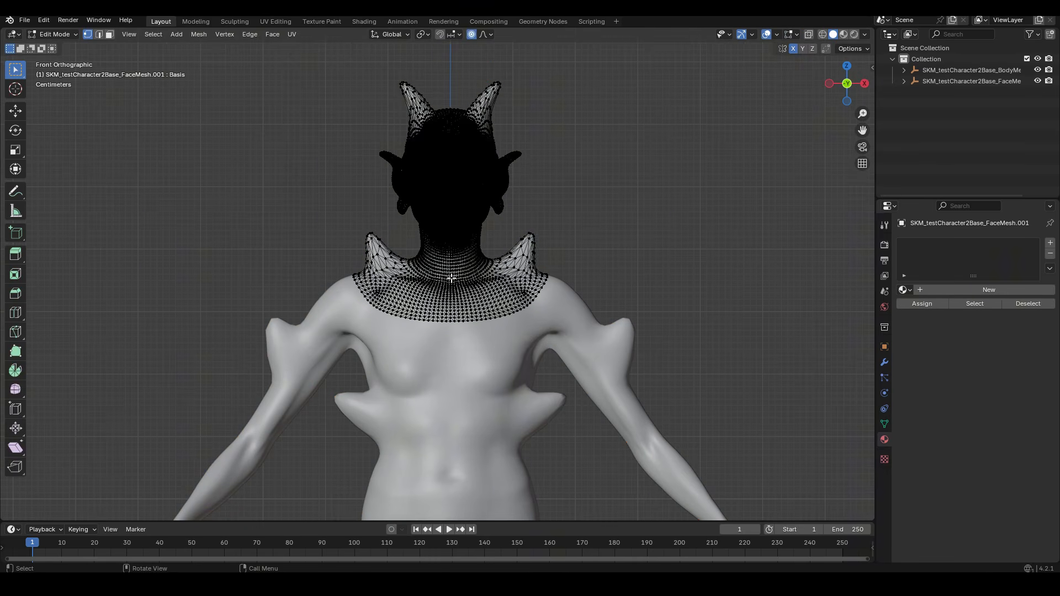
pyautogui.scroll(6, 452, 279)
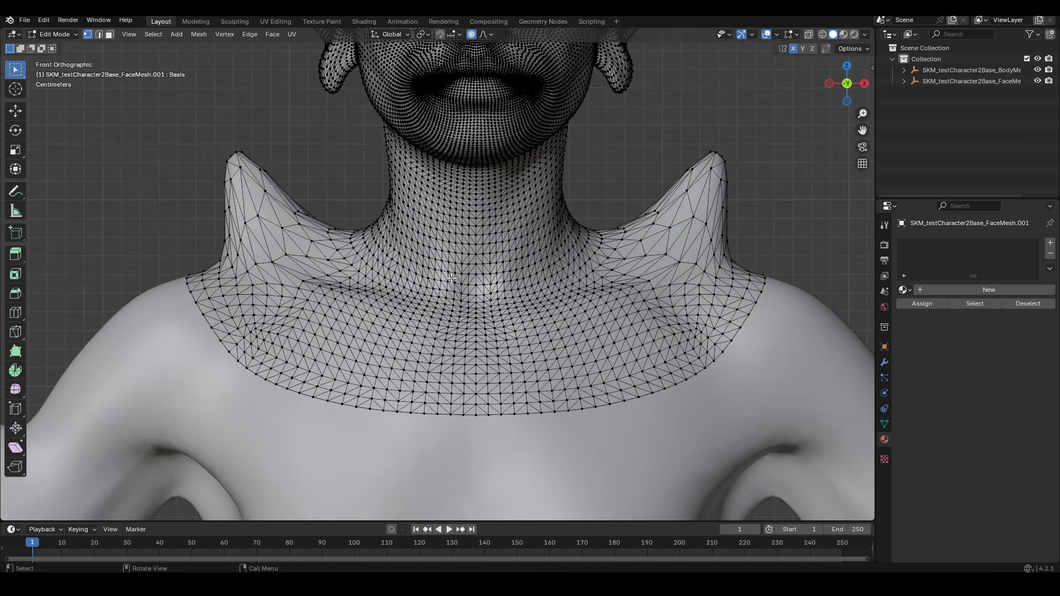
pyautogui.scroll(2, 369, 318)
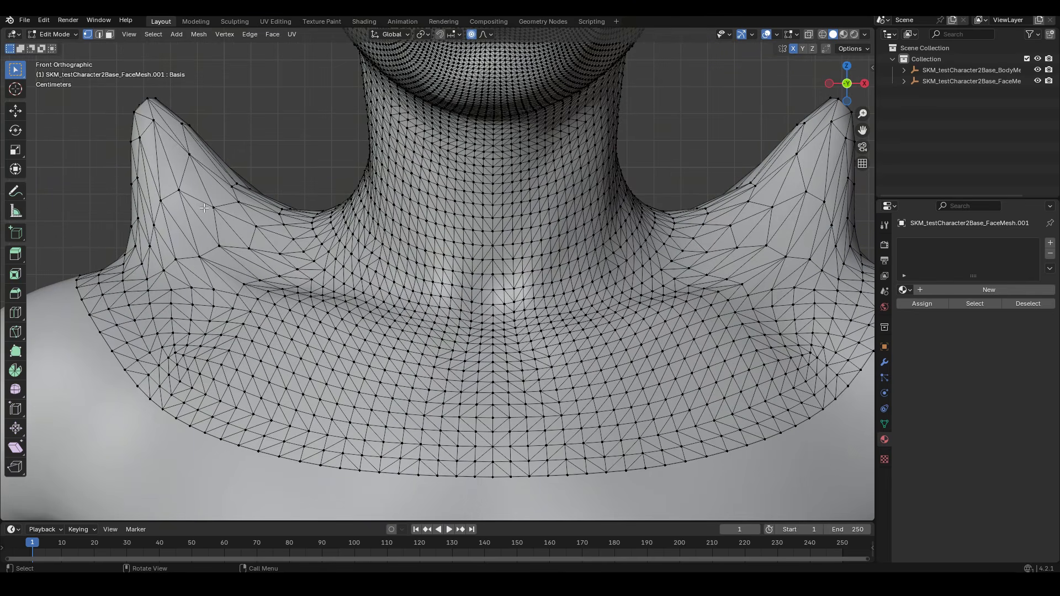
pyautogui.scroll(-3, 316, 188)
pyautogui.scroll(-2, 316, 188)
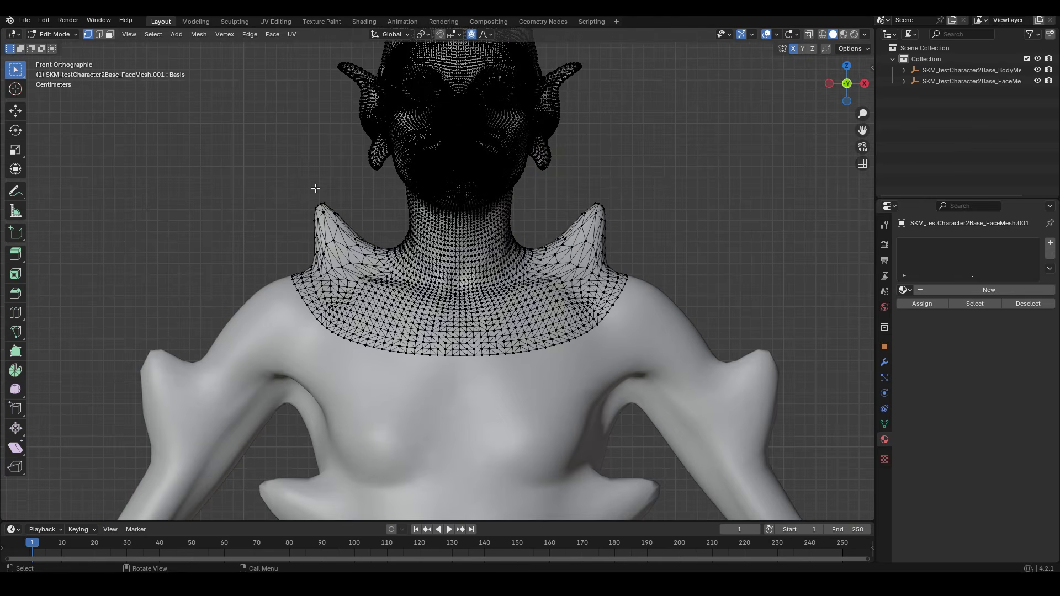
pyautogui.scroll(-1, 316, 188)
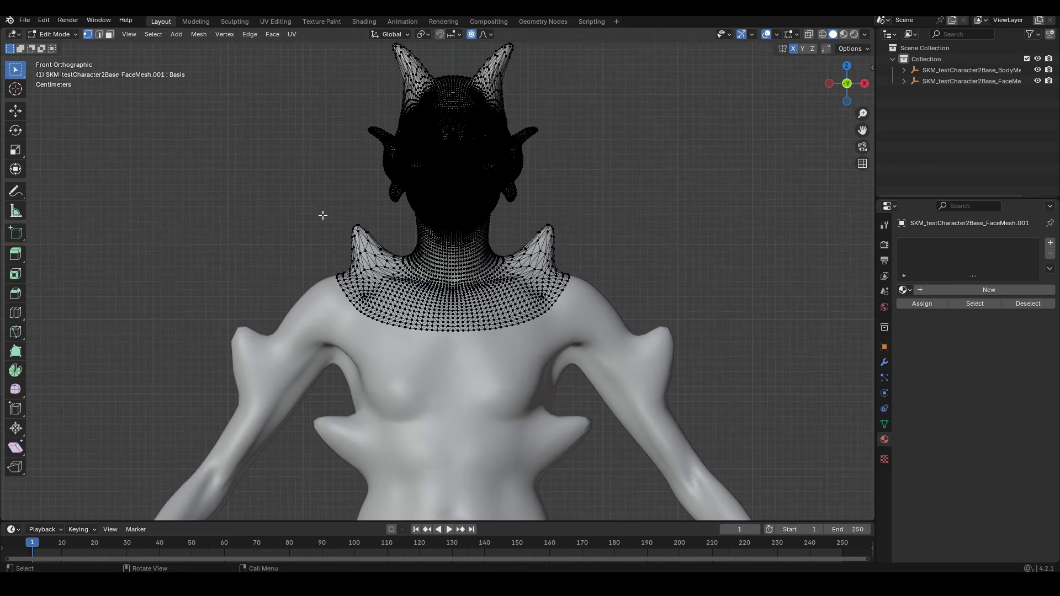
pyautogui.scroll(3, 338, 207)
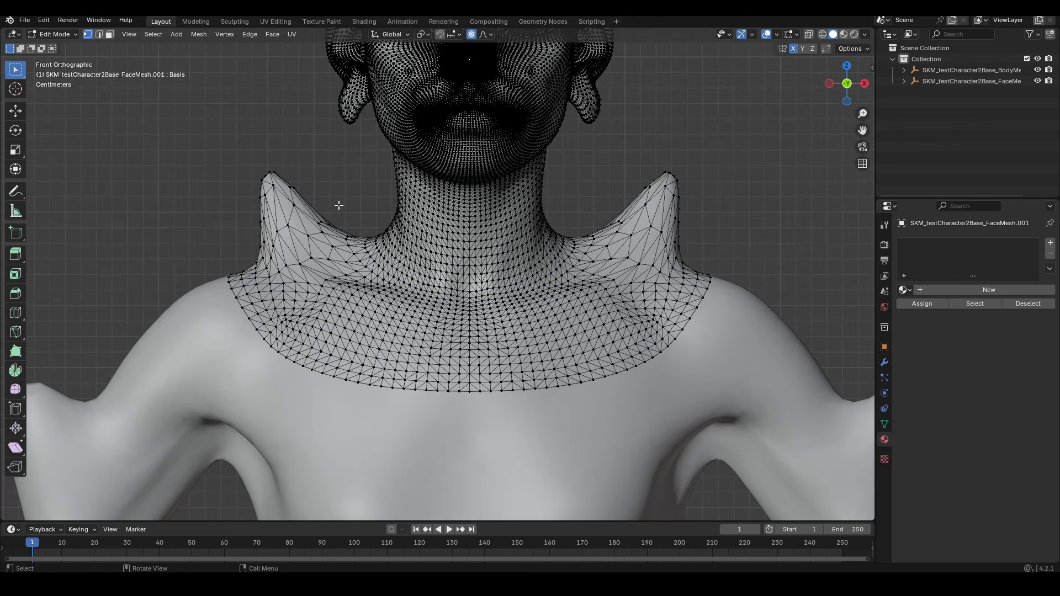
pyautogui.press('Tab')
pyautogui.scroll(-7, 390, 199)
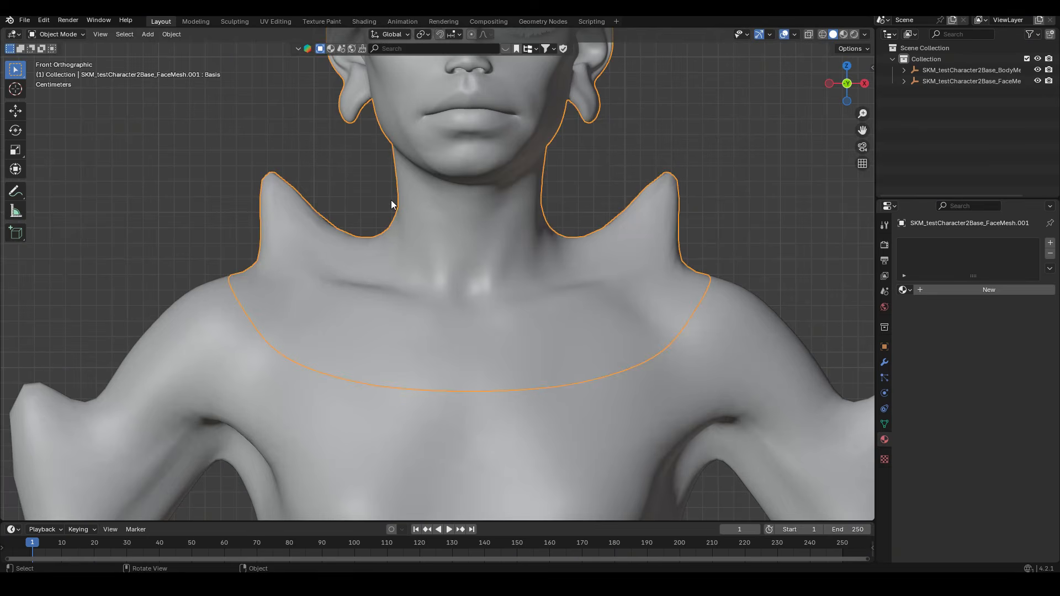
pyautogui.moveTo(264, 329); pyautogui.dragTo(549, 229, button='middle')
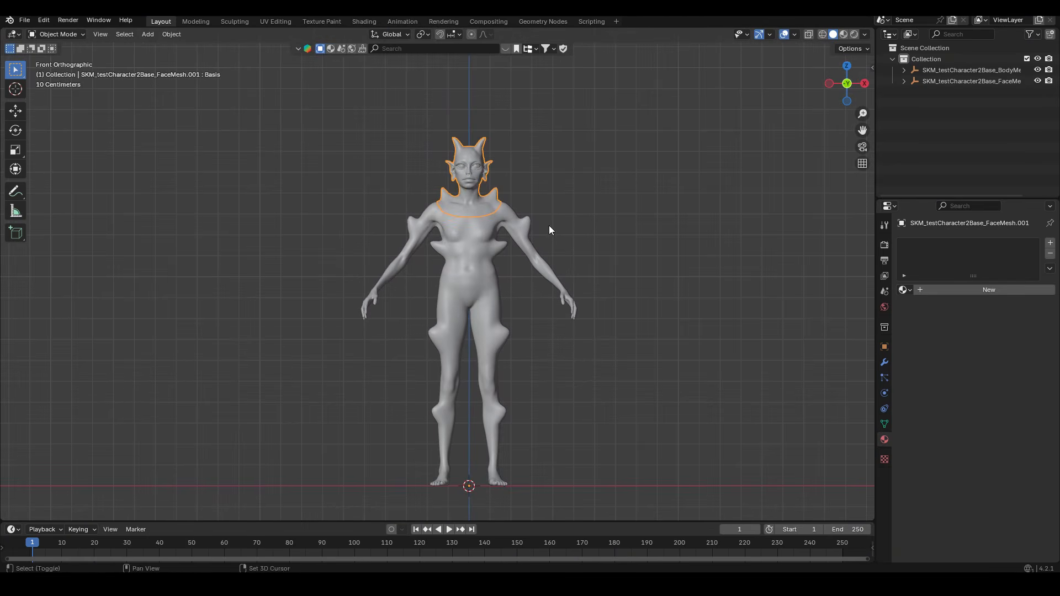
pyautogui.scroll(4, 549, 230)
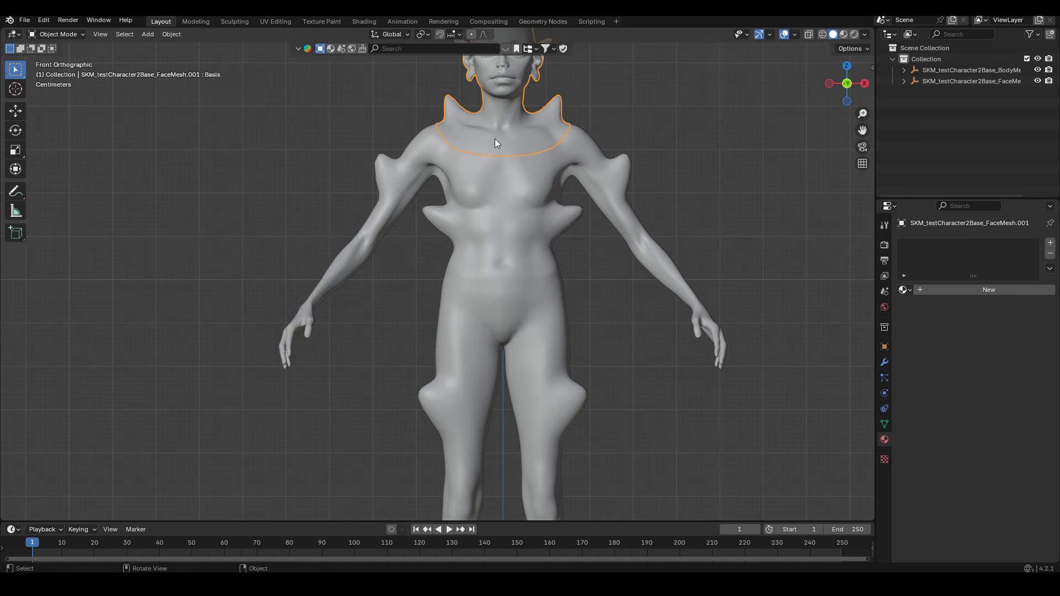
pyautogui.scroll(-2, 445, 166)
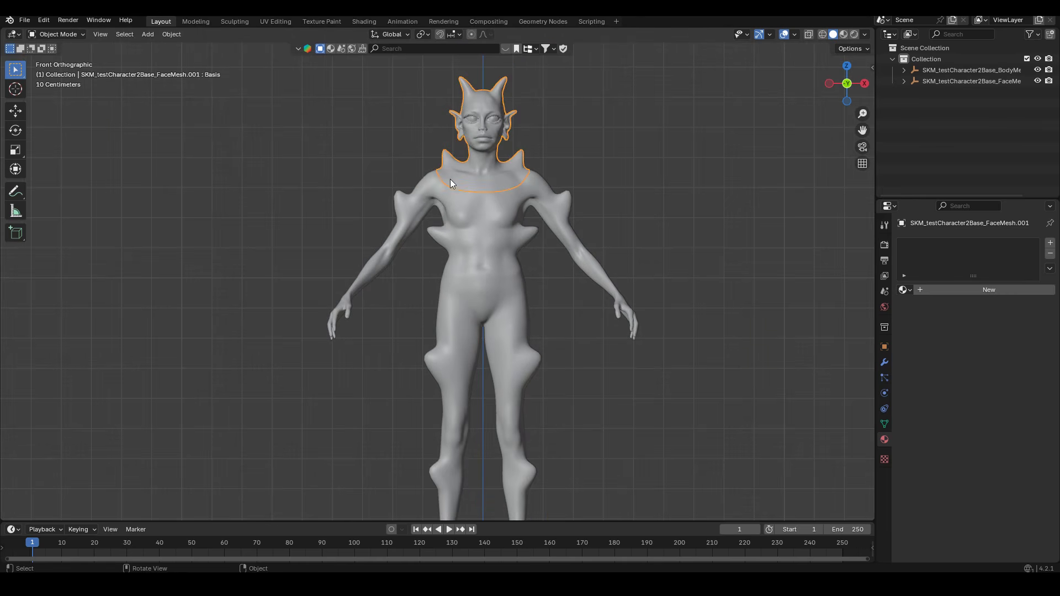
pyautogui.scroll(-2, 449, 183)
pyautogui.scroll(-1, 342, 166)
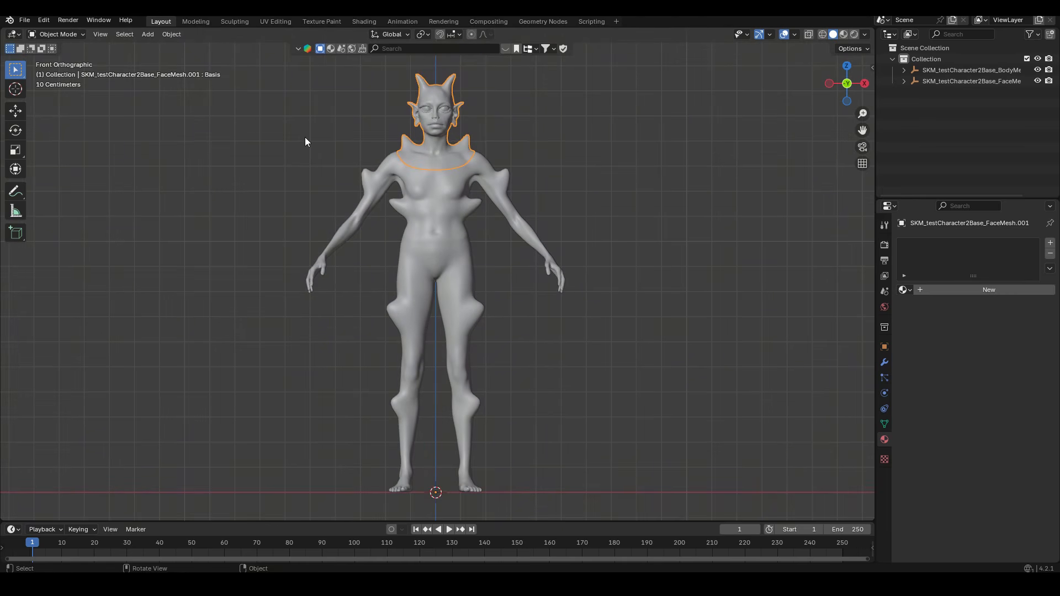
pyautogui.scroll(-1, 307, 142)
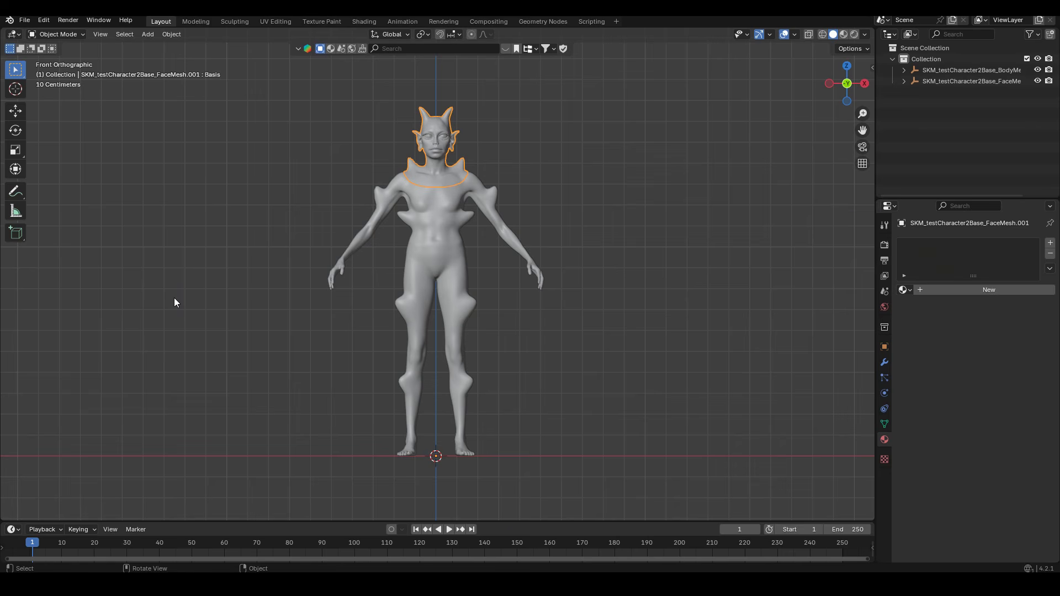
# Append the TOPO-Metahuman object from MH-topologies.blend
pyautogui.click(30, 21)
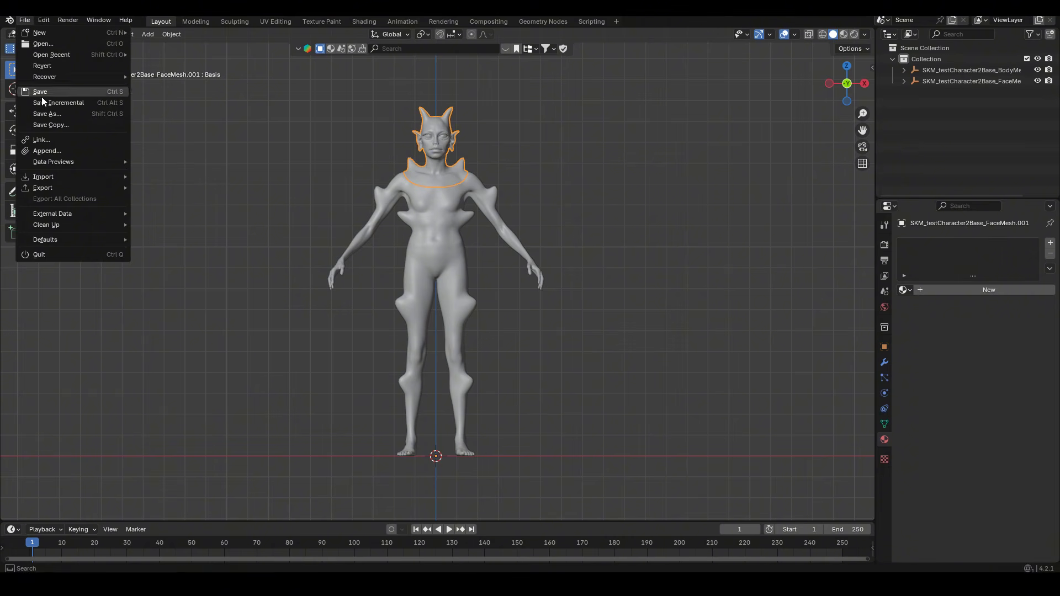
pyautogui.click(41, 151)
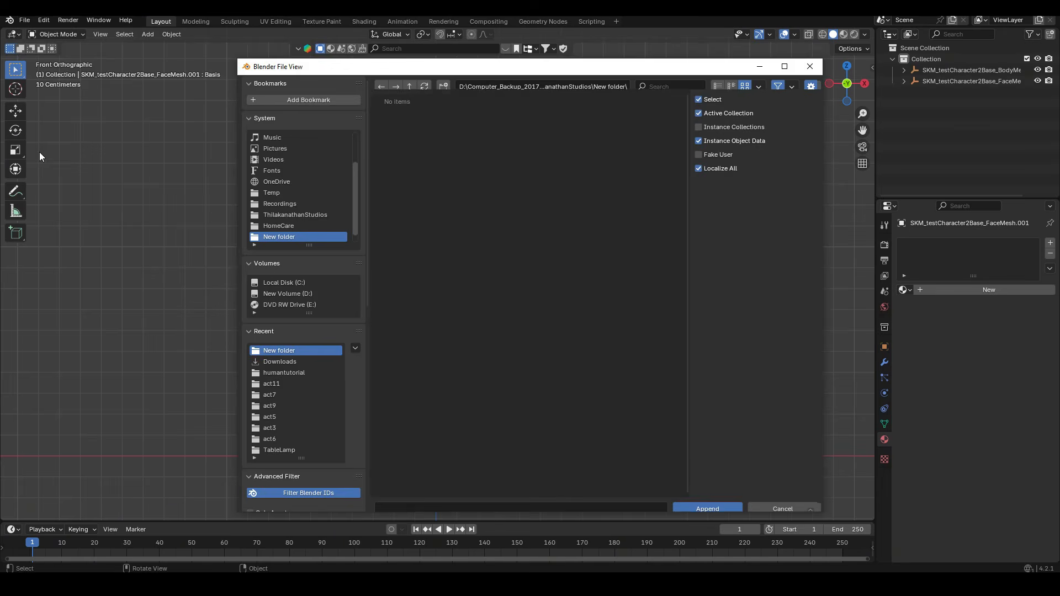
pyautogui.click(430, 120)
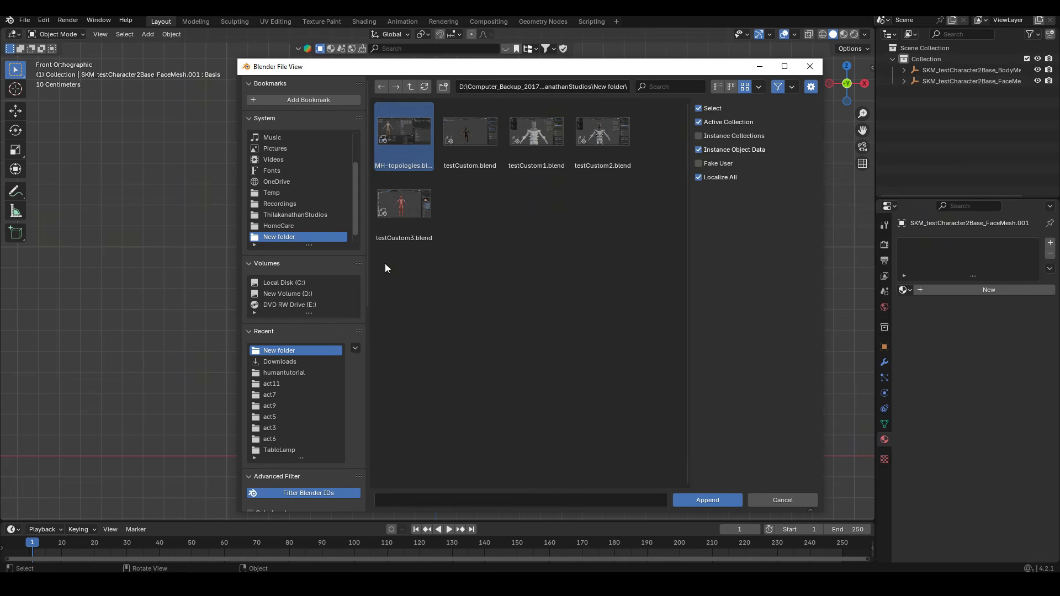
pyautogui.doubleClick(396, 131)
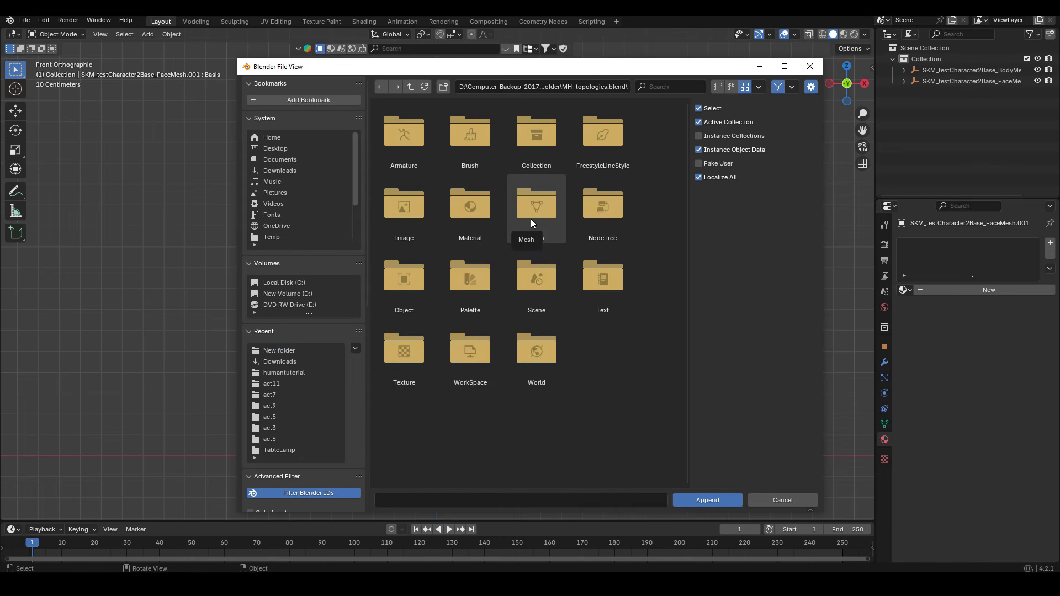
pyautogui.doubleClick(403, 282)
pyautogui.scroll(-10, 605, 324)
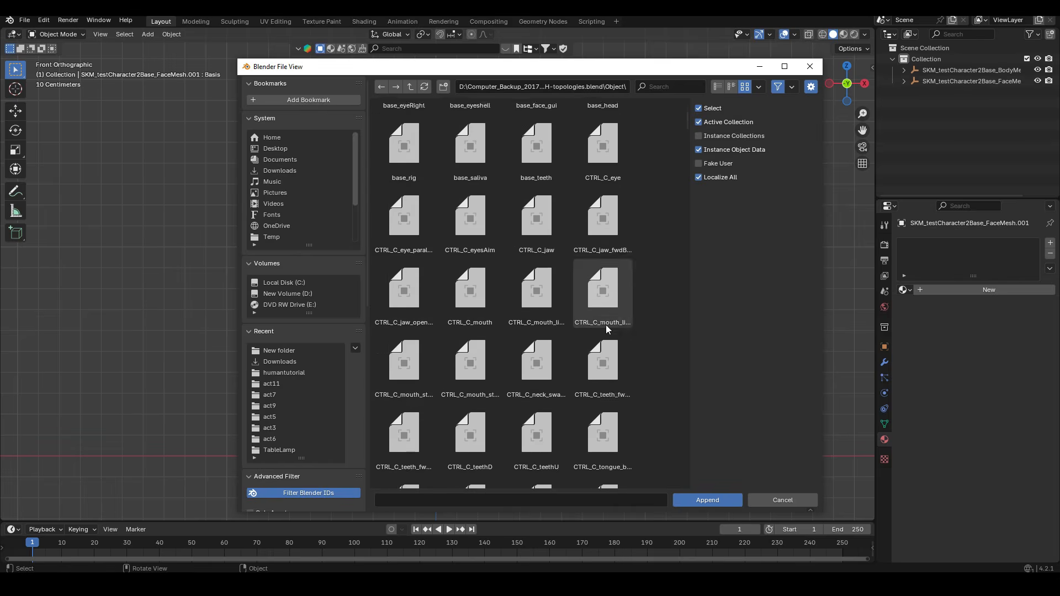
pyautogui.moveTo(688, 144); pyautogui.dragTo(690, 484)
pyautogui.click(543, 441)
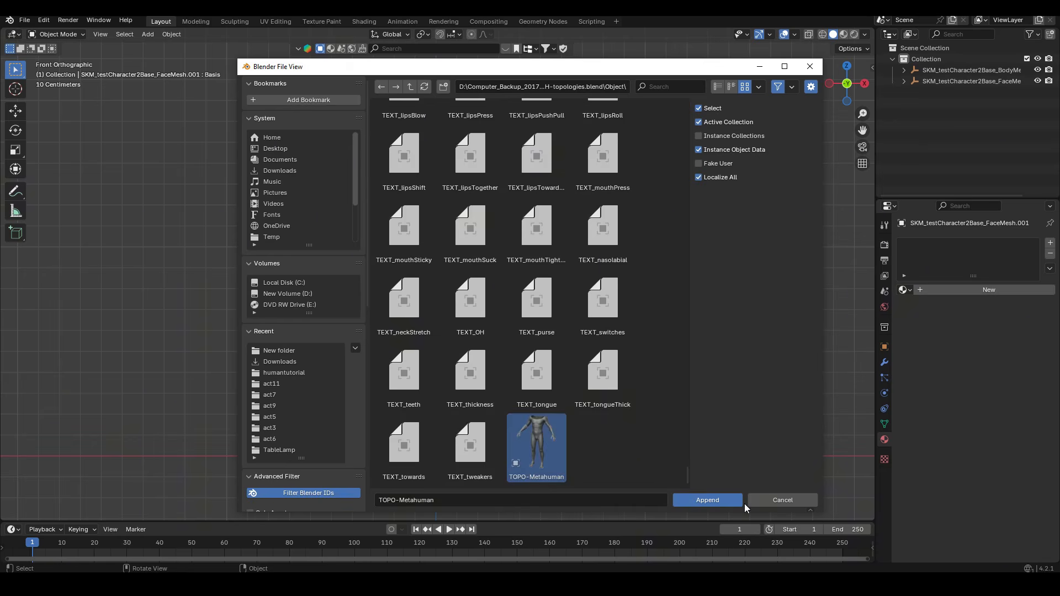
pyautogui.click(727, 501)
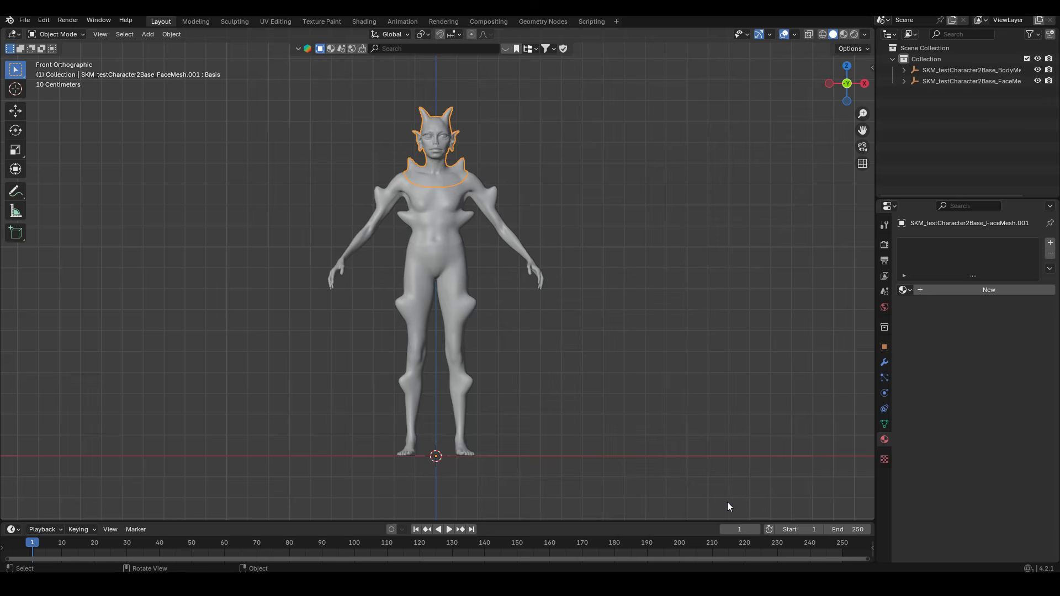
# Append the CHAR_polyhammerBase collection from MH-topologies.blend
pyautogui.click(25, 20)
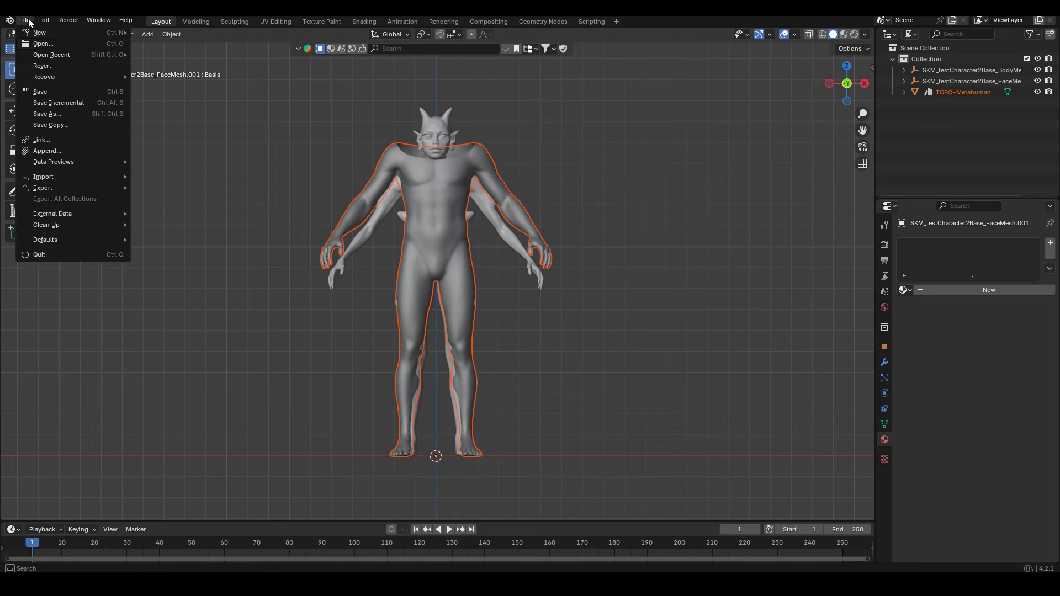
pyautogui.click(44, 147)
pyautogui.click(409, 86)
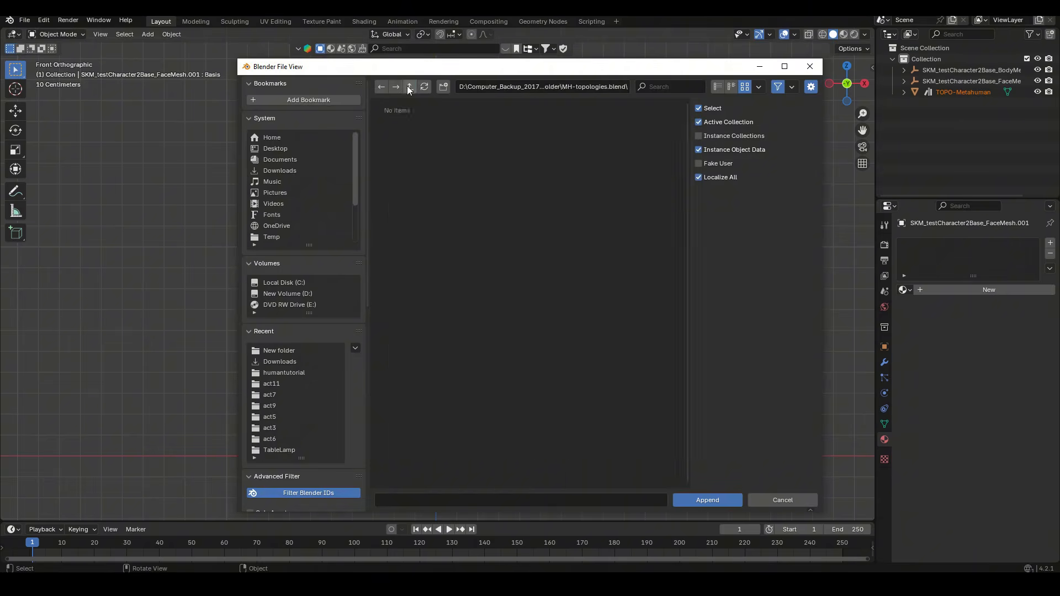
pyautogui.doubleClick(531, 156)
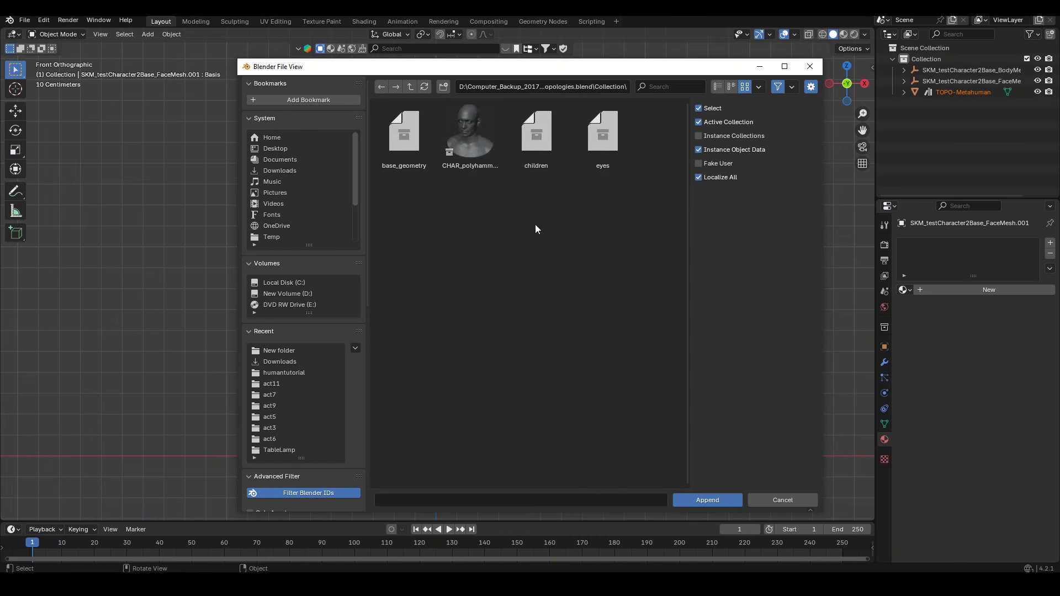
pyautogui.click(472, 147)
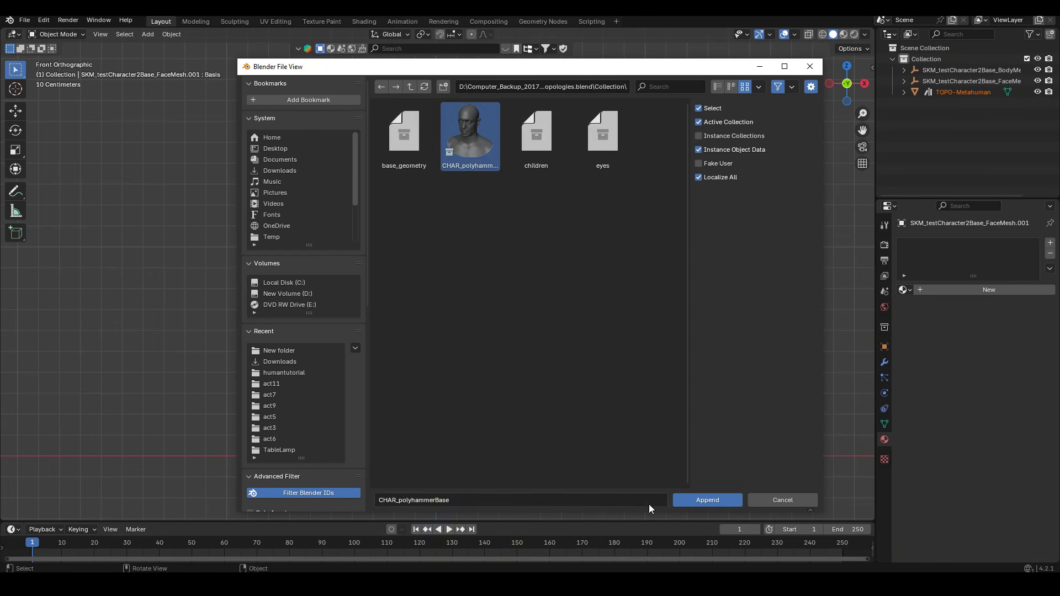
pyautogui.click(688, 498)
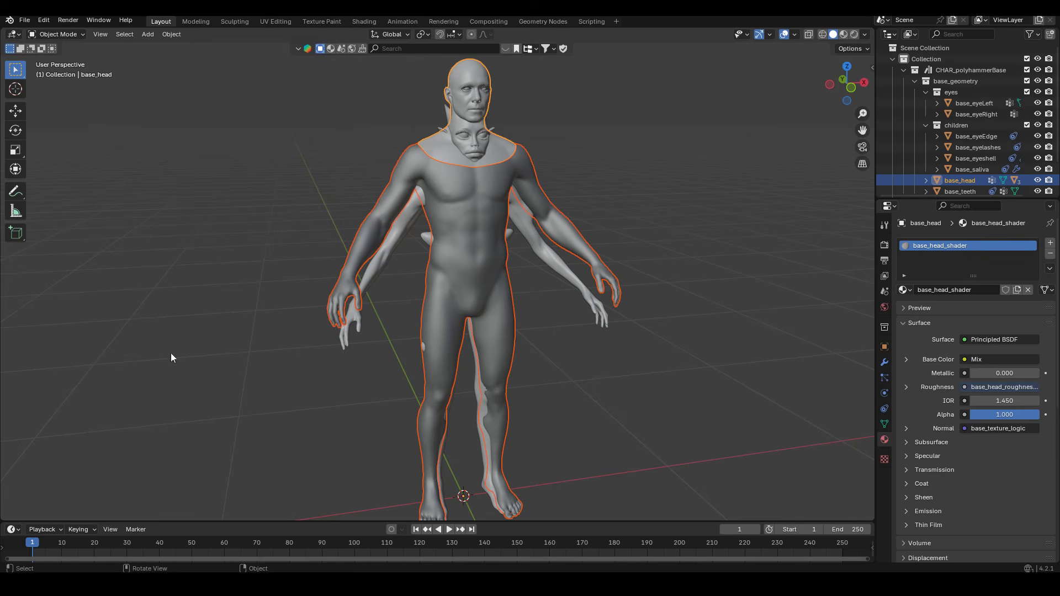
# Review the add-on installation options and the installed extensions, including MeshDataTransfer, in the preferences, and close them
pyautogui.click(43, 20)
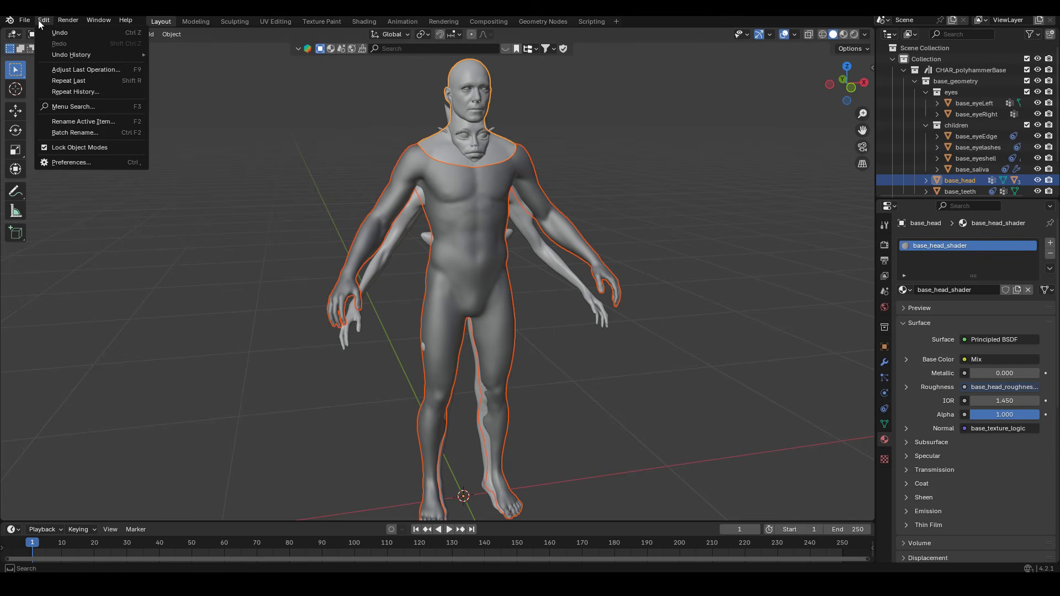
pyautogui.click(69, 162)
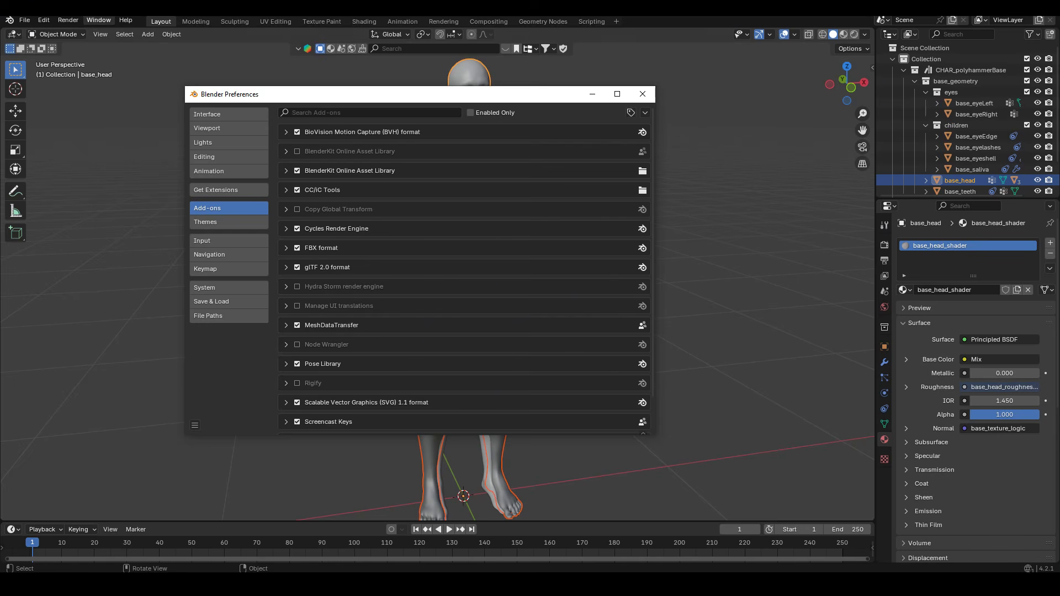
pyautogui.click(645, 113)
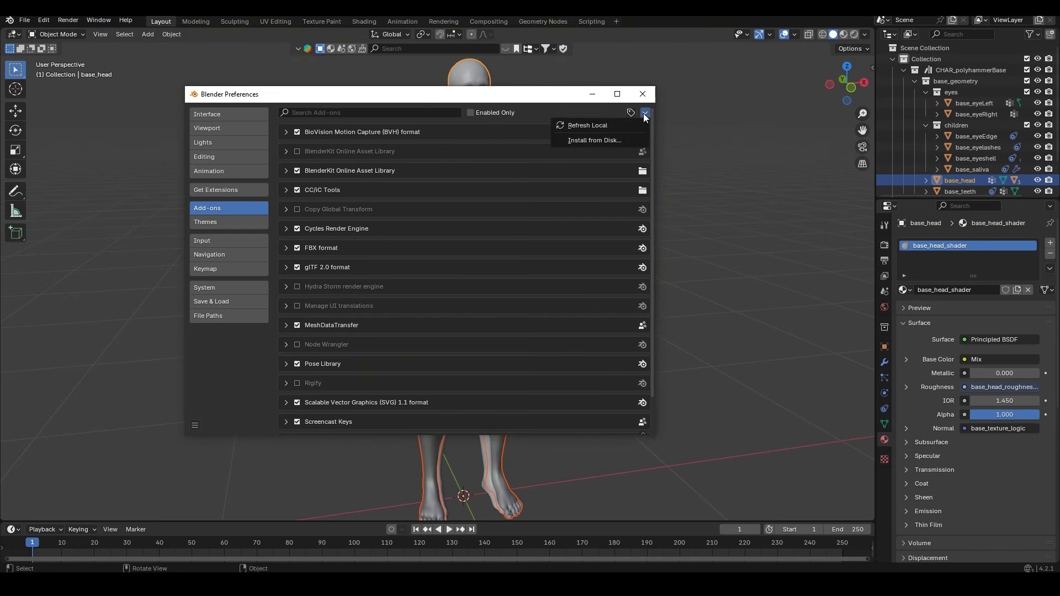
pyautogui.click(605, 142)
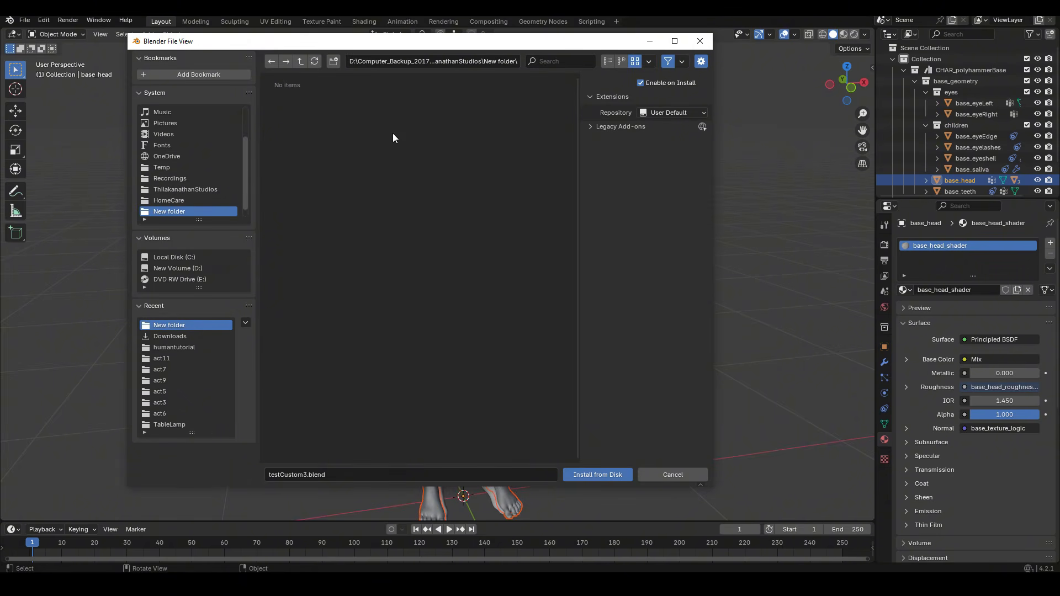
pyautogui.click(671, 472)
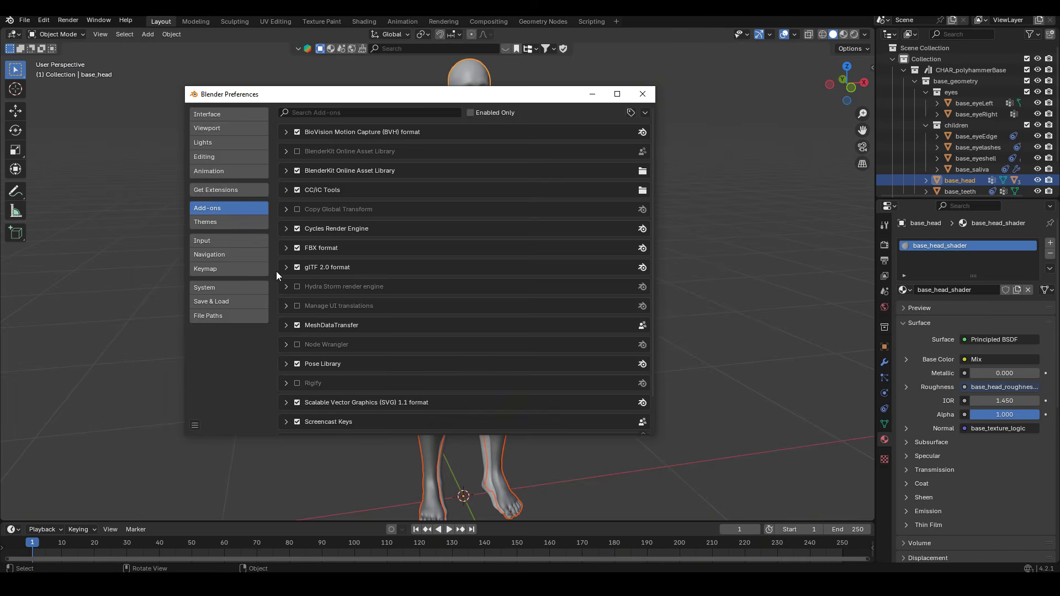
pyautogui.click(219, 191)
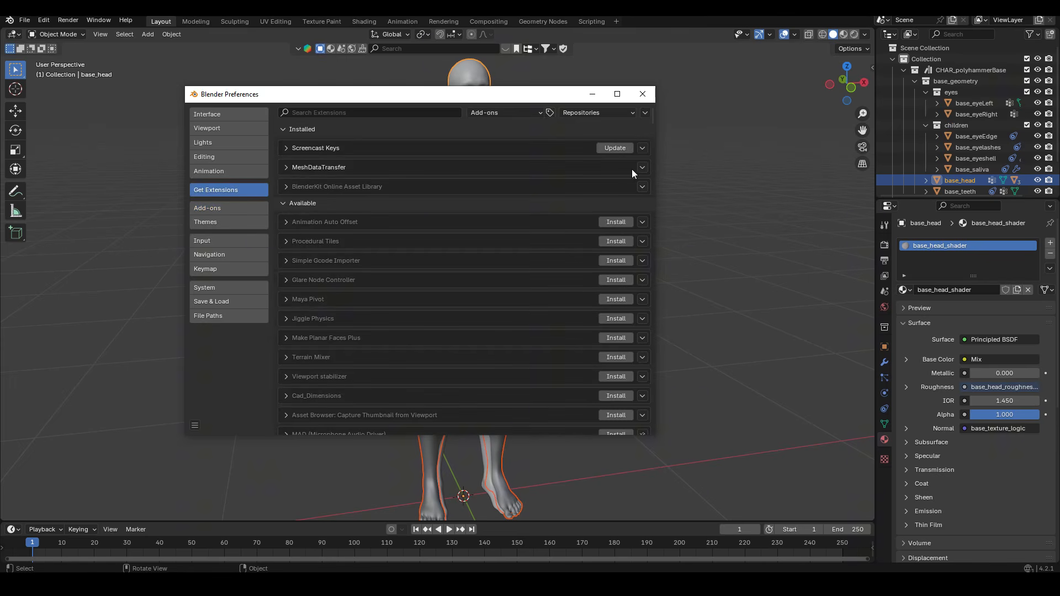
pyautogui.click(641, 96)
# Examine the TOPO-Metahuman body's topology around the torso in Edit Mode, then return to Object Mode
pyautogui.scroll(-1, 500, 212)
pyautogui.moveTo(500, 213); pyautogui.dragTo(443, 236, button='middle')
pyautogui.scroll(1, 452, 236)
pyautogui.click(468, 267)
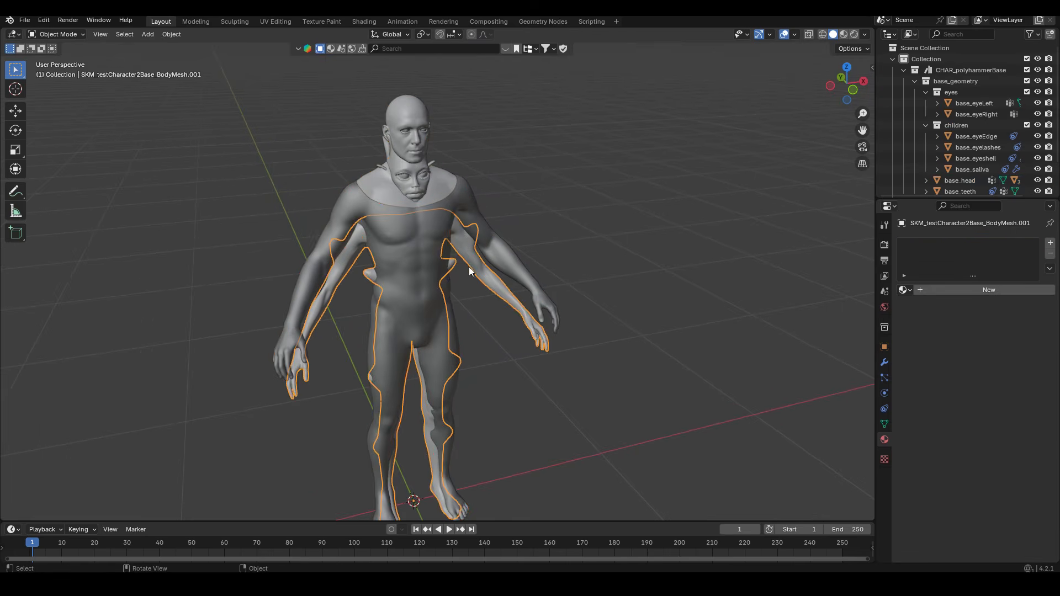
pyautogui.scroll(1, 469, 167)
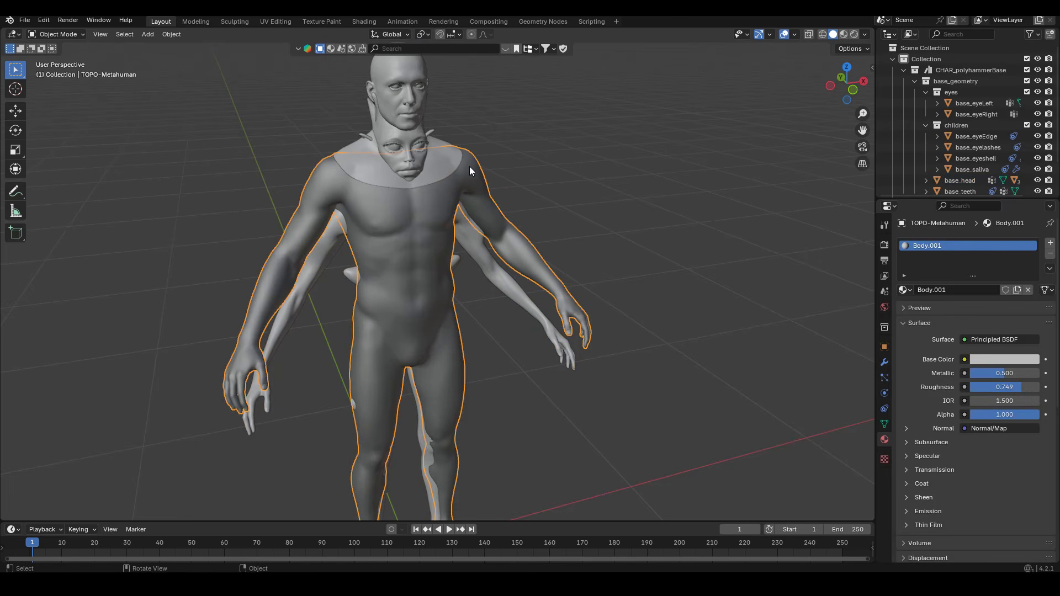
pyautogui.press('Tab')
pyautogui.scroll(3, 468, 167)
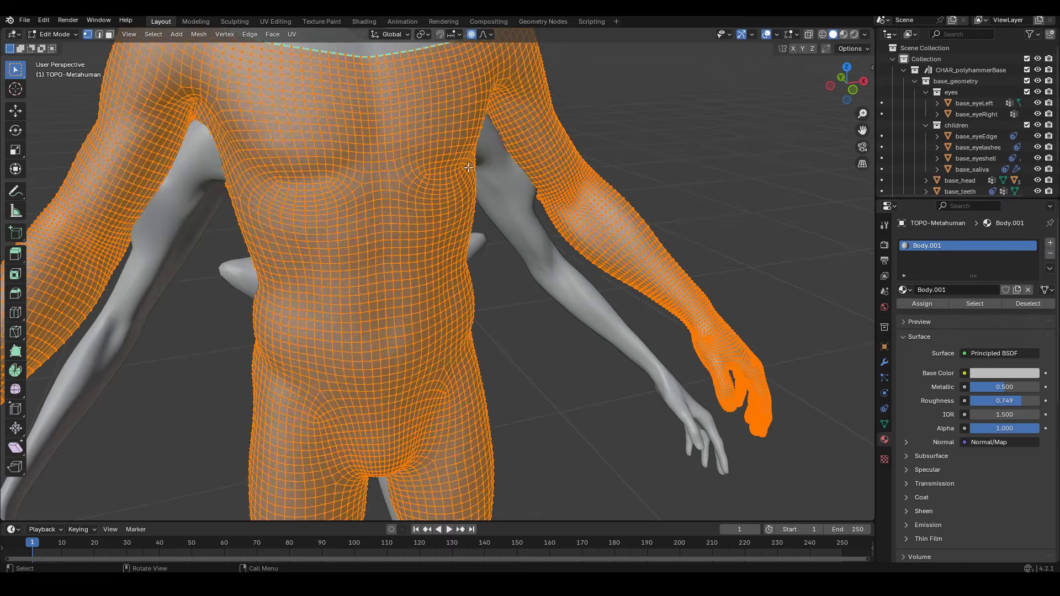
pyautogui.scroll(1, 359, 162)
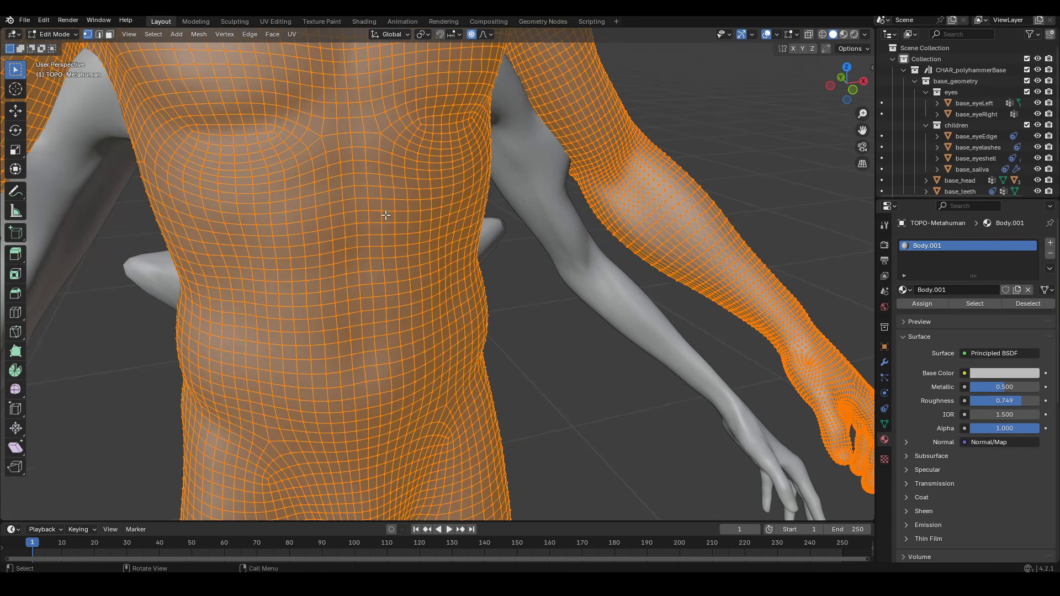
pyautogui.scroll(-5, 386, 209)
pyautogui.press('Tab')
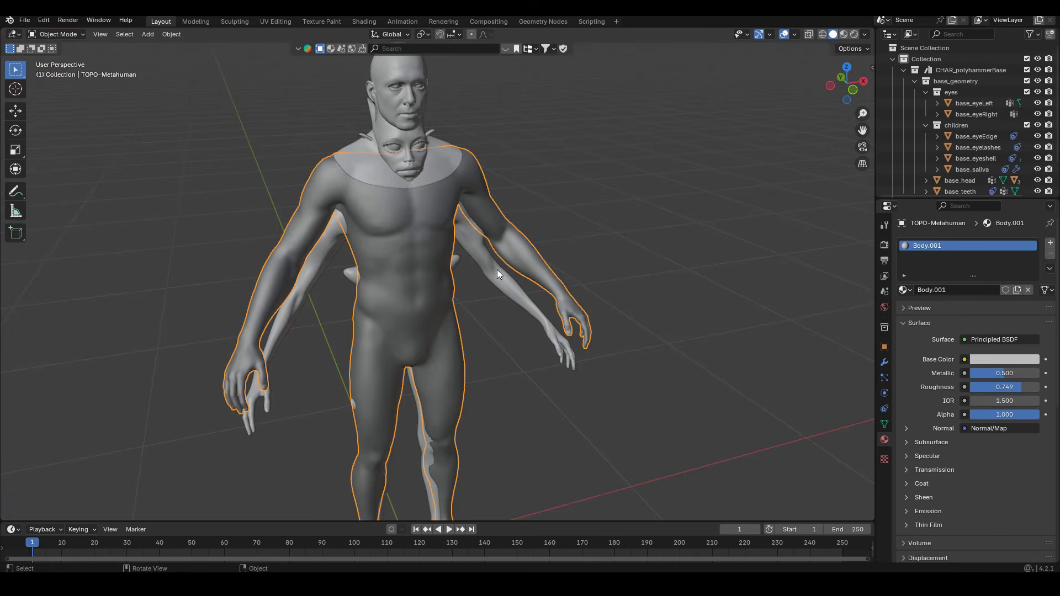
# Transfer the Shape of the sculpted SKM_testCharacter2Base body mesh onto TOPO-Metahuman with Mesh Data Transfer in Local space, and inspect the legs and feet
pyautogui.moveTo(387, 208); pyautogui.dragTo(368, 184, button='middle')
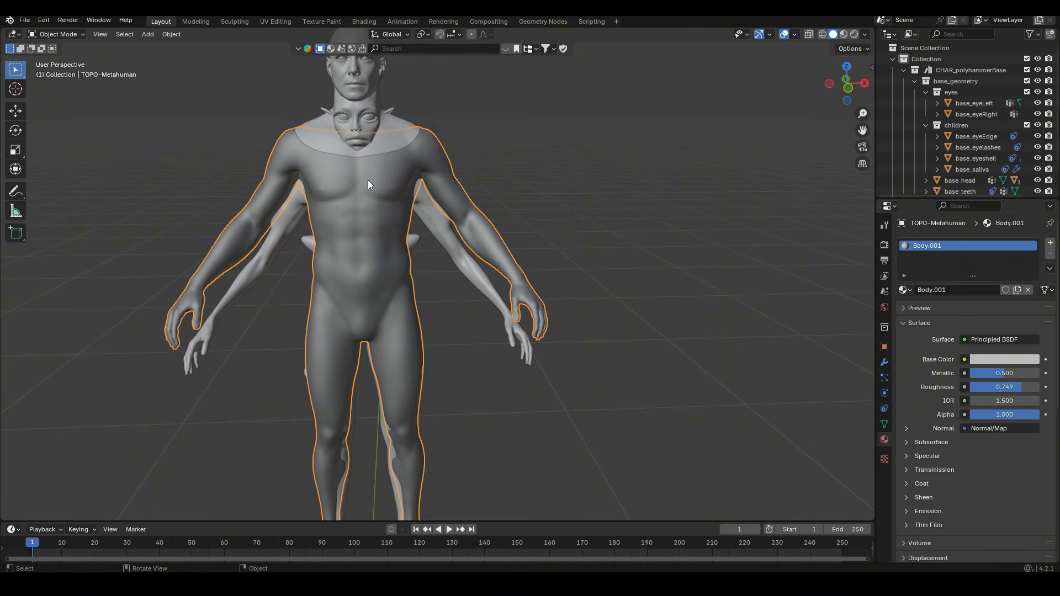
pyautogui.click(884, 424)
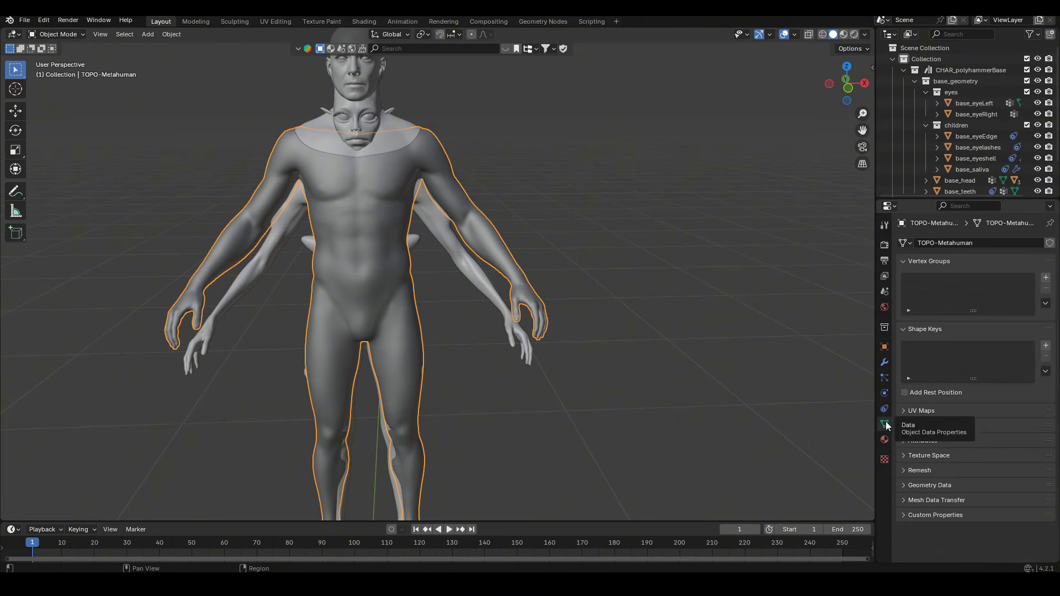
pyautogui.click(913, 501)
pyautogui.scroll(-5, 999, 469)
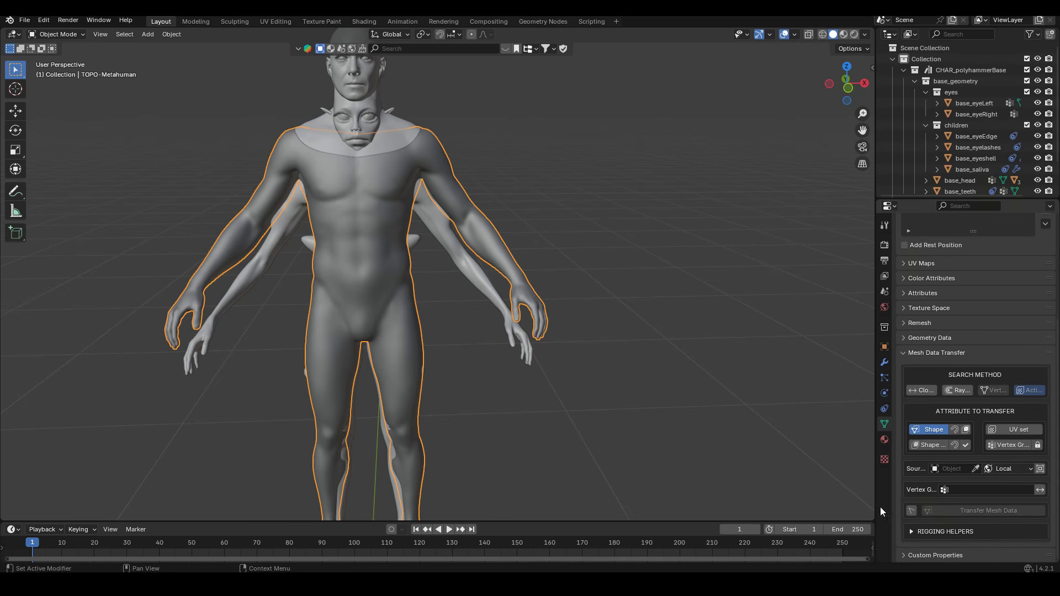
pyautogui.click(975, 469)
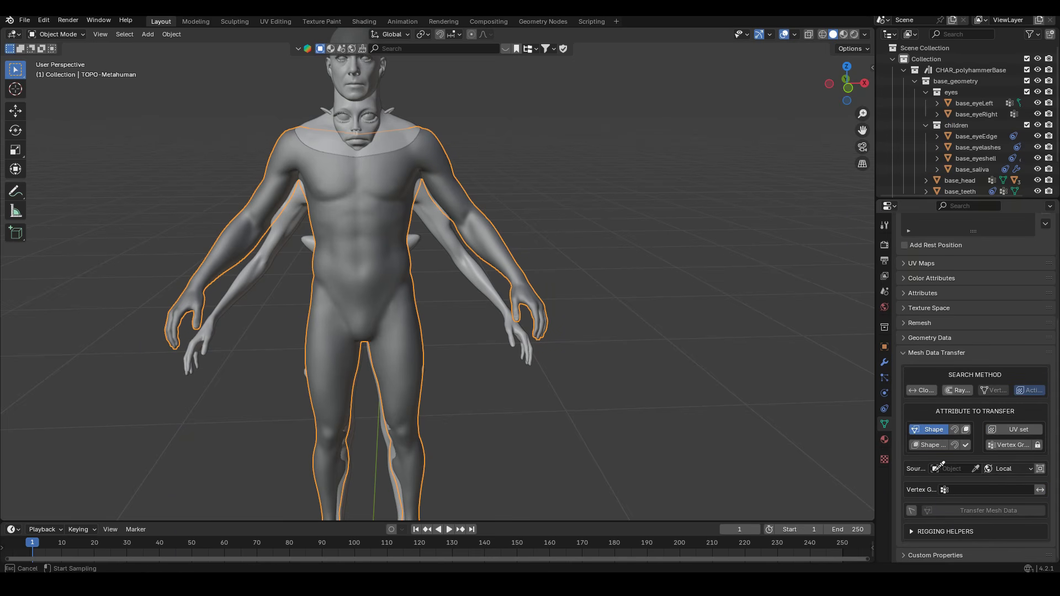
pyautogui.click(476, 269)
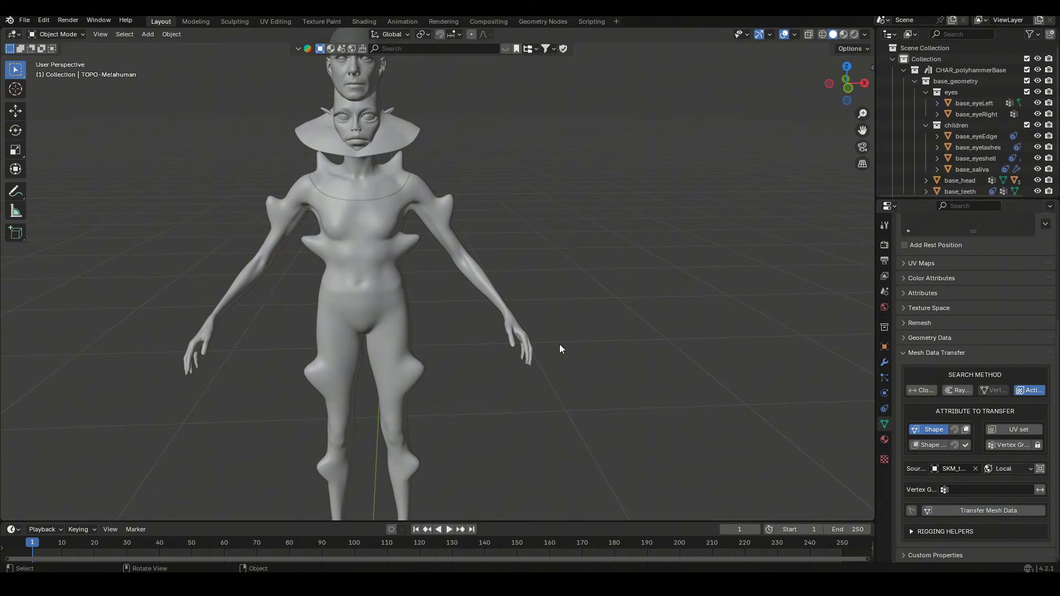
pyautogui.scroll(-20, 560, 343)
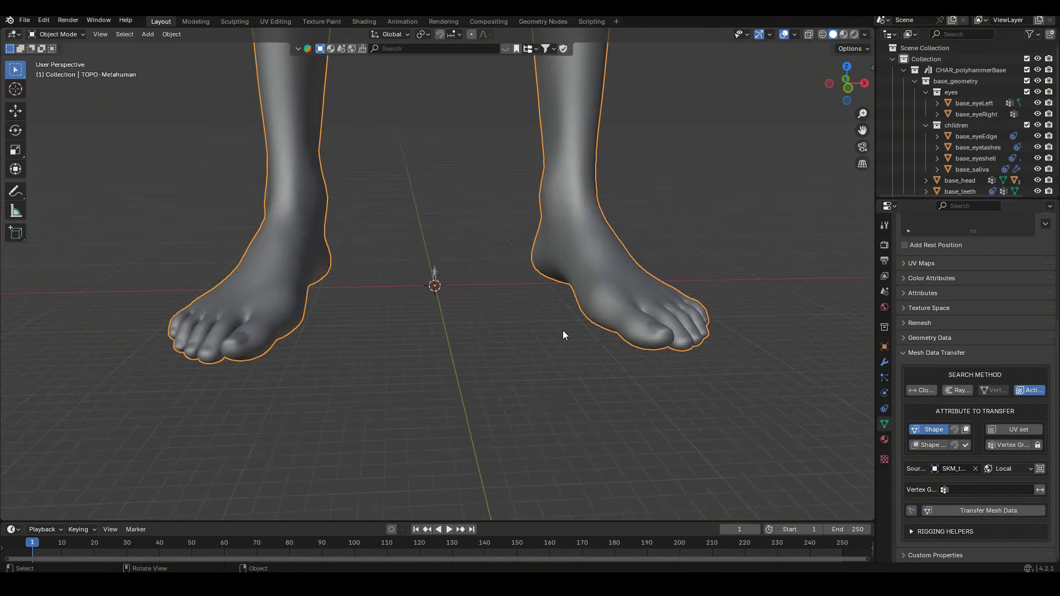
pyautogui.scroll(-10, 562, 330)
pyautogui.scroll(7, 562, 330)
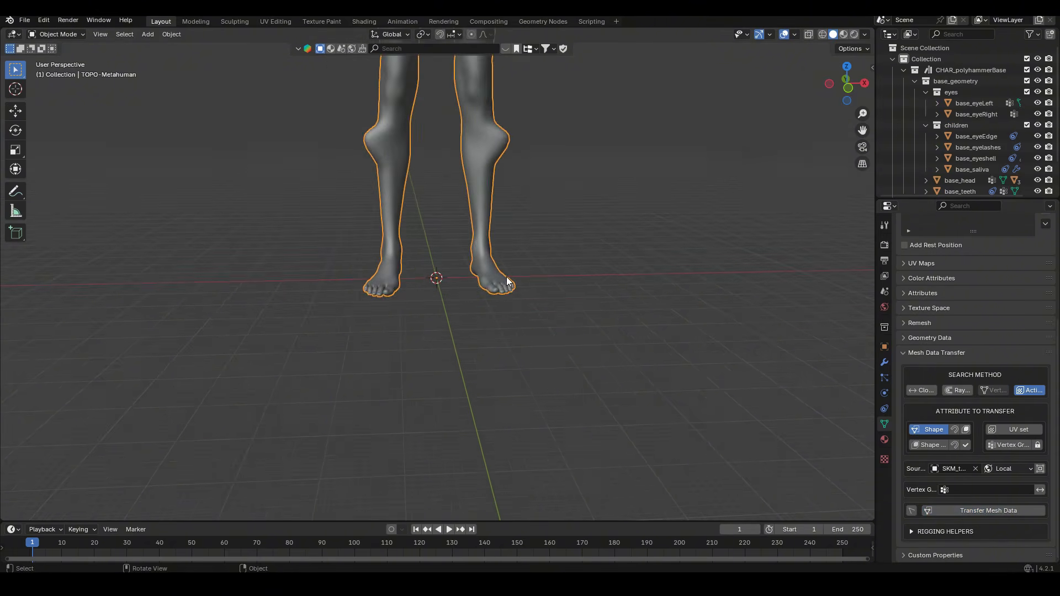
pyautogui.scroll(15, 506, 277)
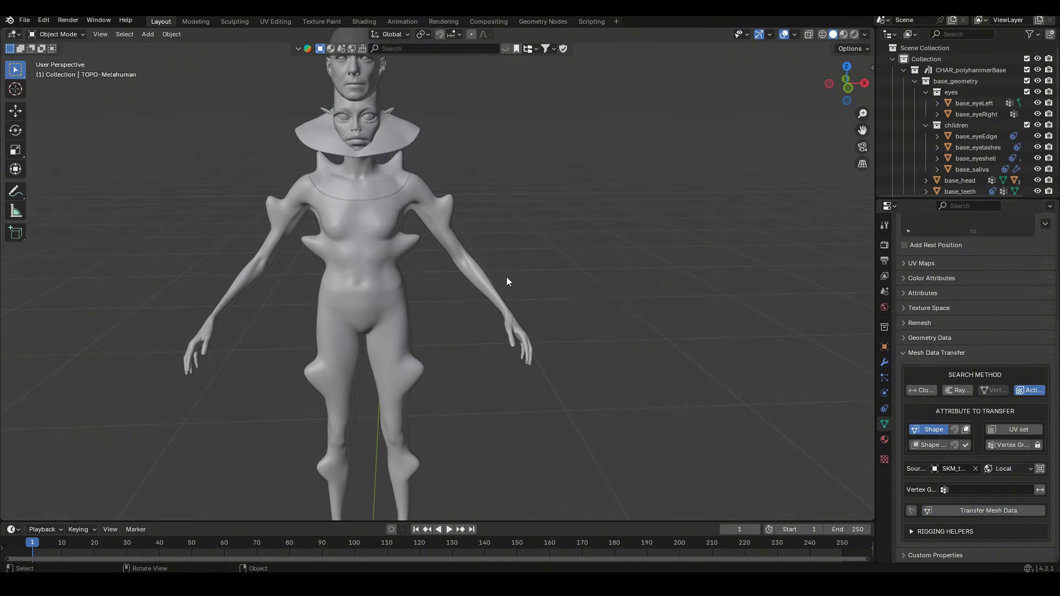
# Transfer the Shape of SKM_testCharacter2Base_FaceMesh.004 onto base_head with Mesh Data Transfer in Local space
pyautogui.press('KP_1')
pyautogui.click(495, 121)
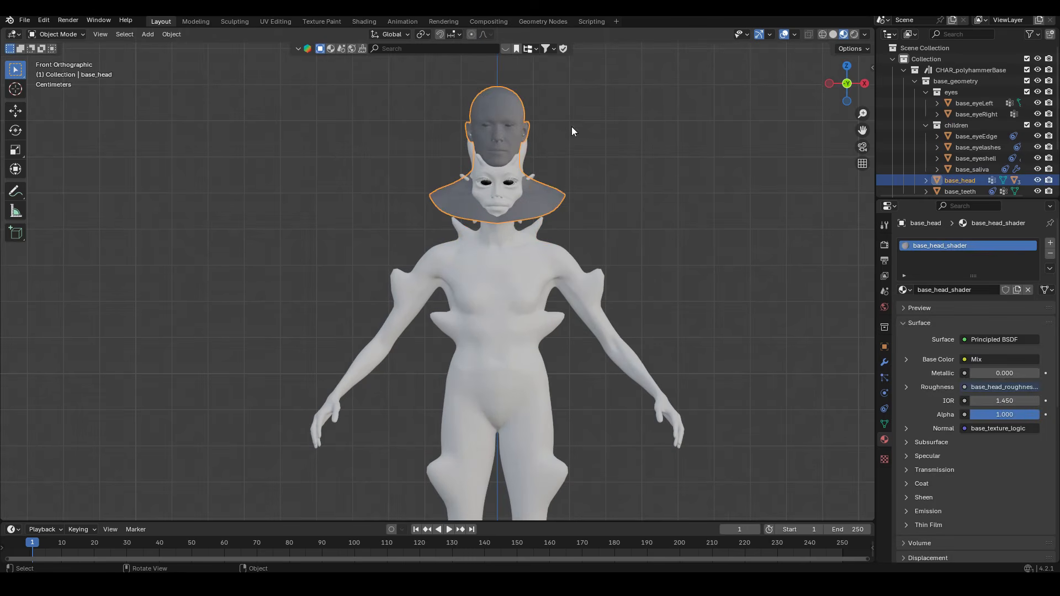
pyautogui.click(883, 424)
pyautogui.scroll(-6, 930, 503)
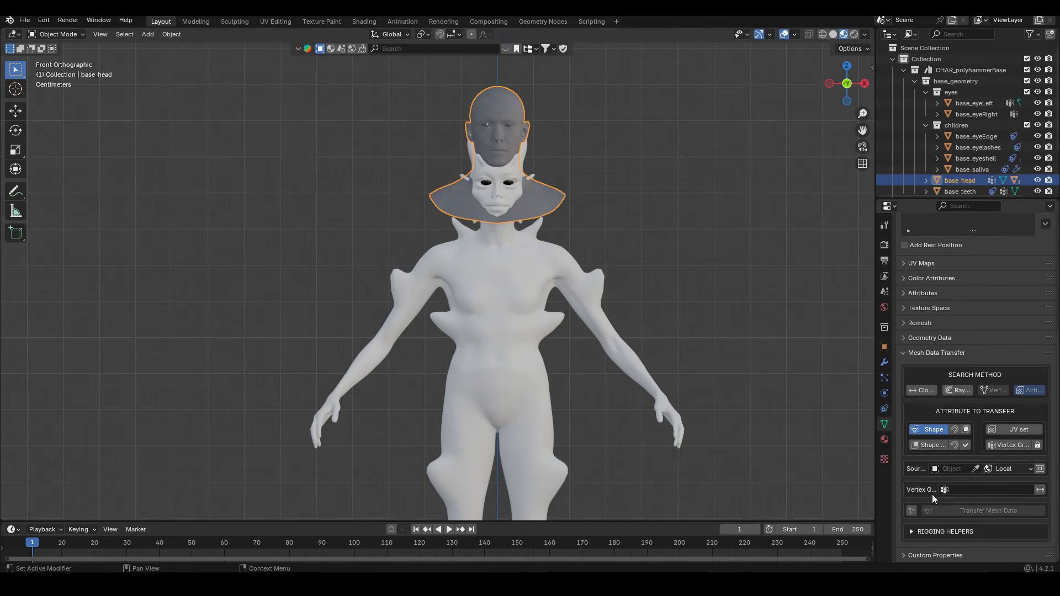
pyautogui.click(976, 469)
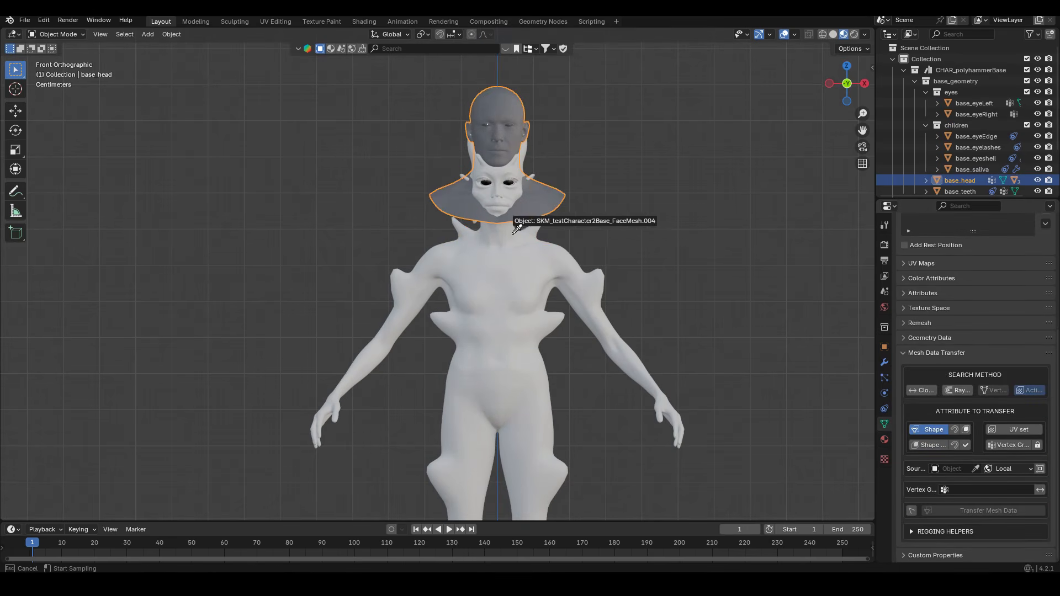
pyautogui.click(510, 233)
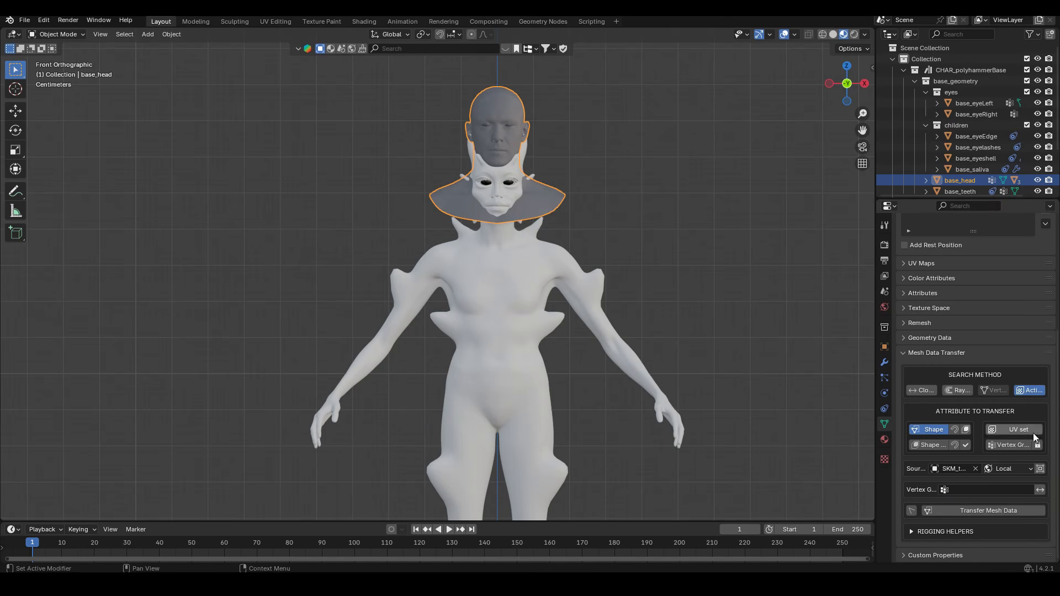
pyautogui.click(978, 510)
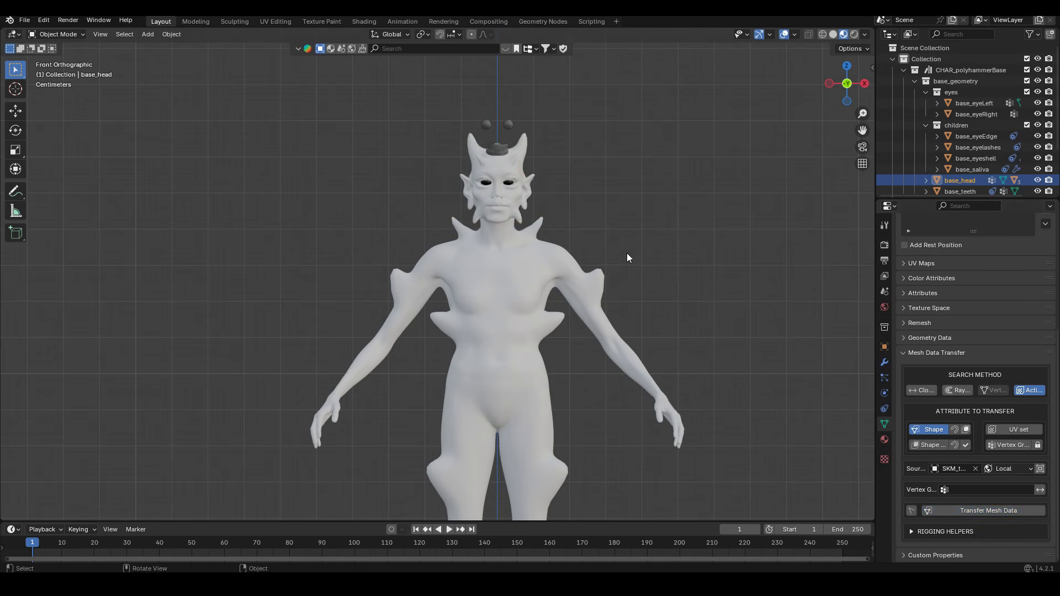
# Examine base_head's topology around the neck and shoulder spikes in Edit Mode, then return to Object Mode
pyautogui.scroll(-5, 627, 259)
pyautogui.scroll(-15, 627, 255)
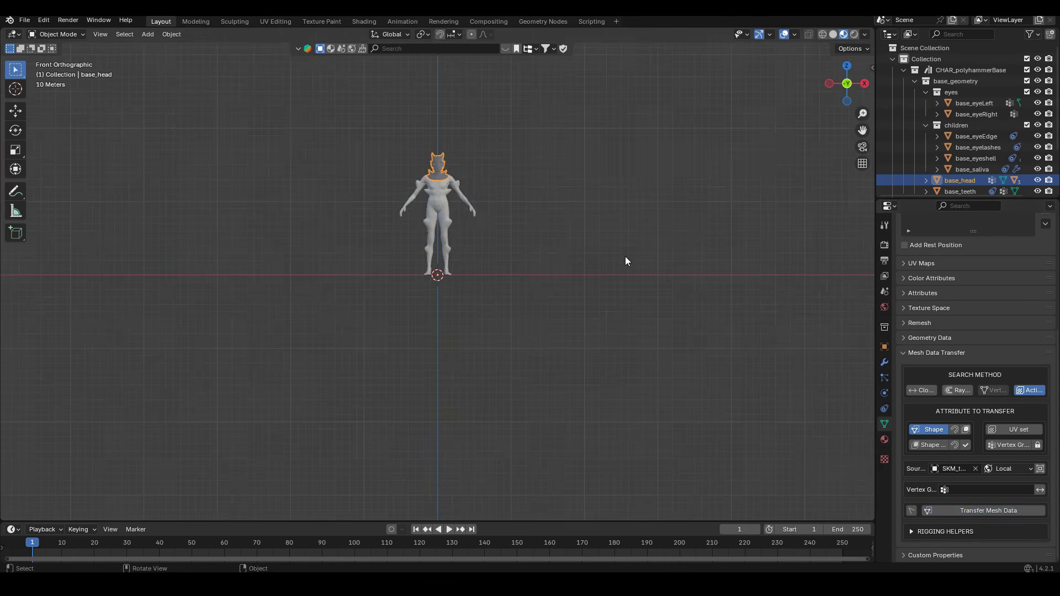
pyautogui.keyDown('shift'); pyautogui.moveTo(531, 205); pyautogui.dragTo(551, 309, button='middle'); pyautogui.keyUp('shift')
pyautogui.scroll(4, 590, 319)
pyautogui.scroll(4, 657, 298)
pyautogui.keyDown('shift'); pyautogui.moveTo(645, 298); pyautogui.dragTo(394, 280, button='middle'); pyautogui.keyUp('shift')
pyautogui.scroll(2, 394, 279)
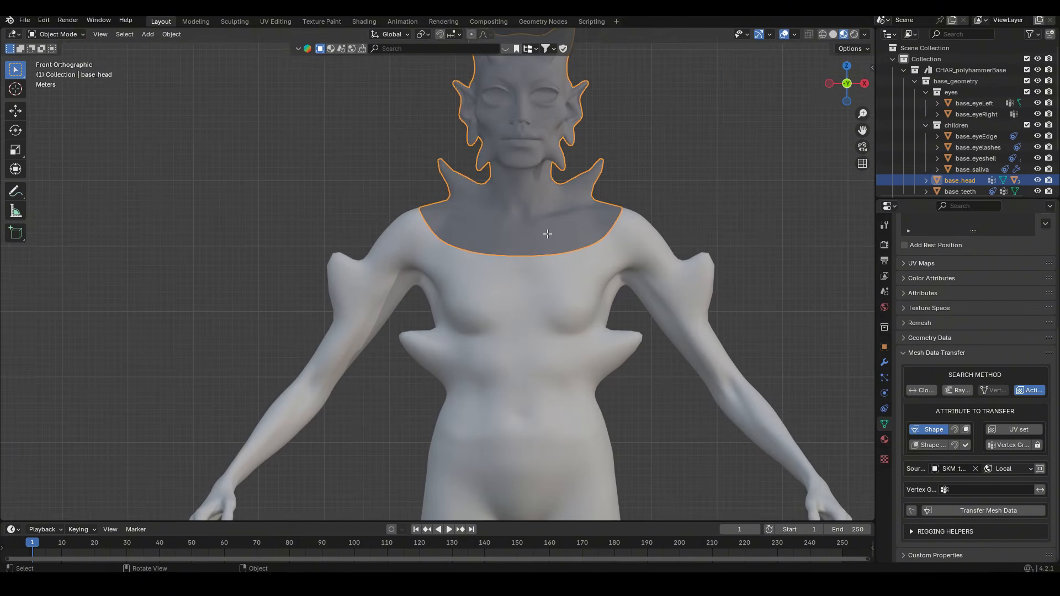
pyautogui.press('Tab')
pyautogui.scroll(2, 552, 225)
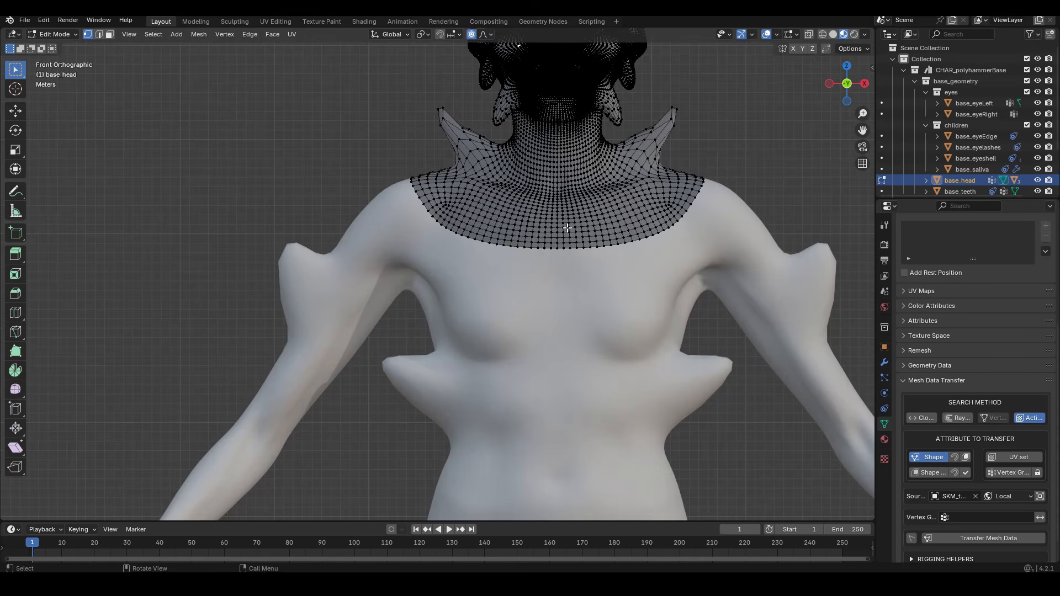
pyautogui.scroll(2, 569, 228)
pyautogui.scroll(-3, 585, 193)
pyautogui.press('Tab')
# Examine TOPO-Metahuman's topology around the chest and arm spikes in Edit Mode, then return to Object Mode
pyautogui.click(552, 296)
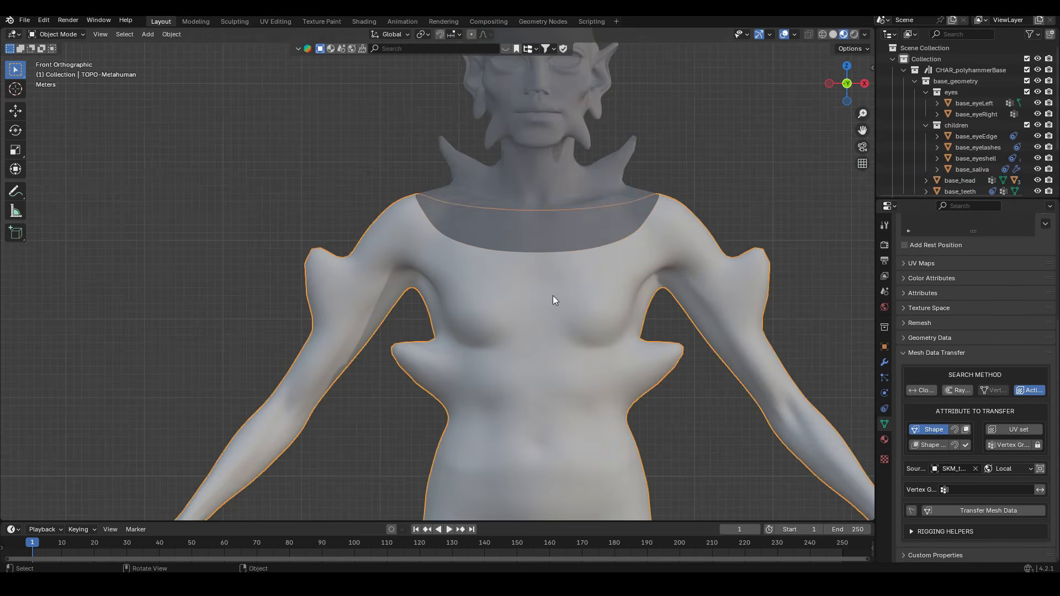
pyautogui.press('Tab')
pyautogui.scroll(5, 552, 295)
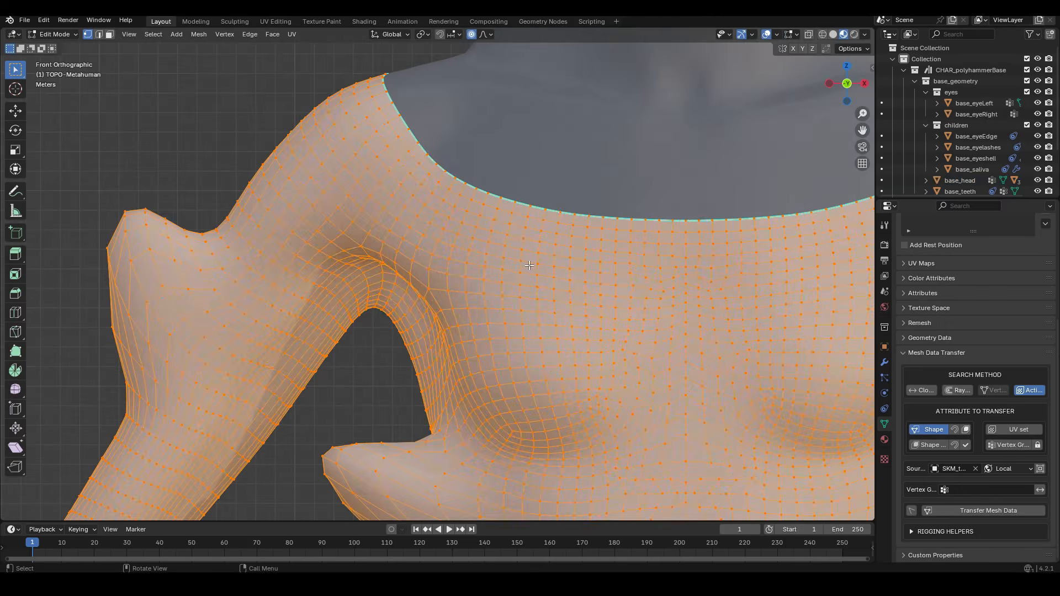
pyautogui.press('Tab')
pyautogui.scroll(-7, 529, 269)
# Select base_head and inspect the whole reshaped character from the front, from the horned head down to the feet
pyautogui.click(476, 263)
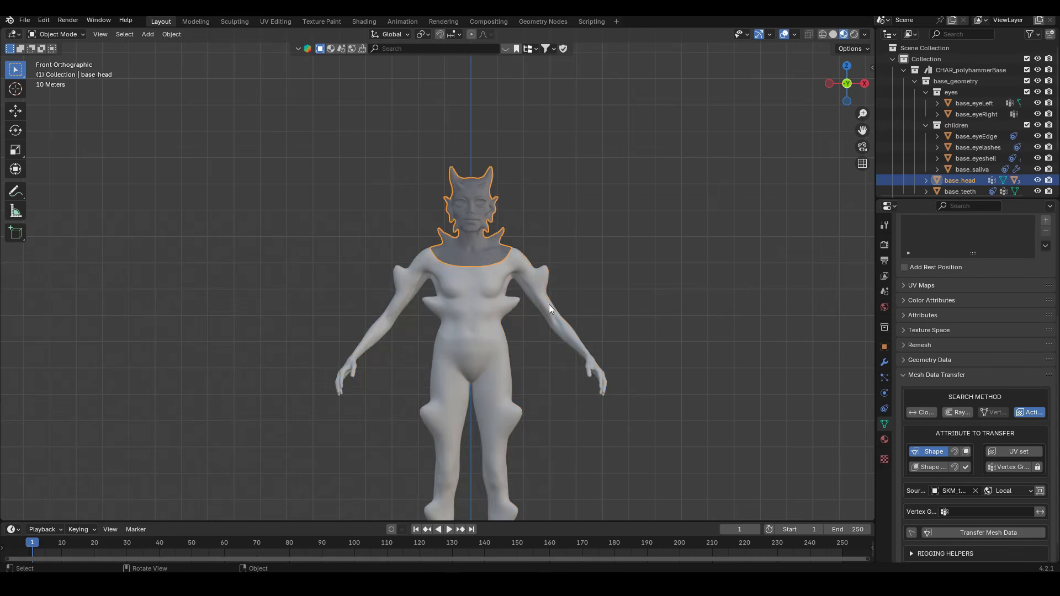
pyautogui.scroll(-3, 563, 319)
pyautogui.scroll(6, 595, 290)
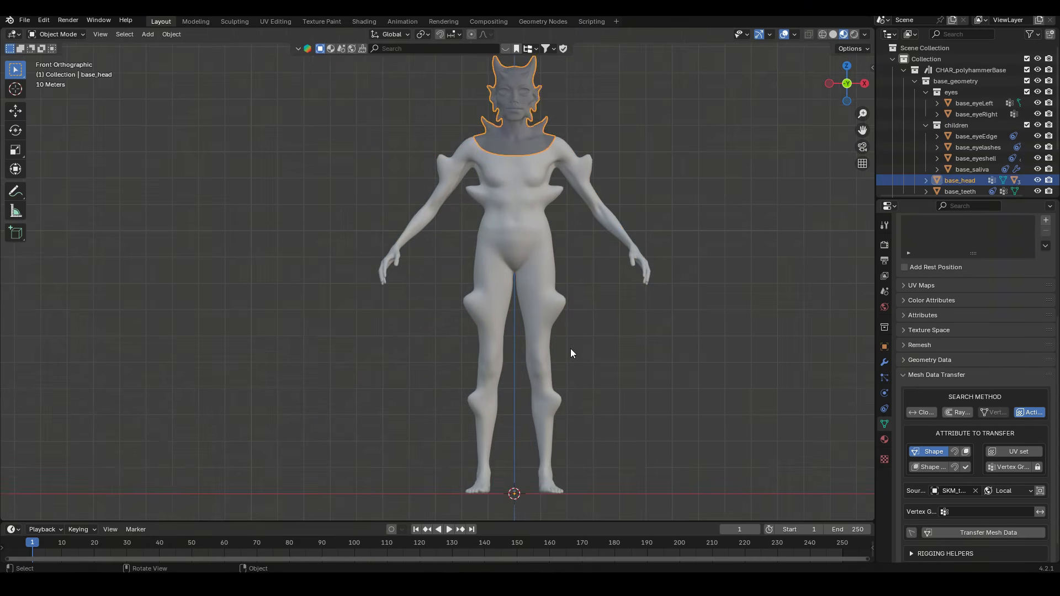
pyautogui.keyDown('shift'); pyautogui.moveTo(581, 271); pyautogui.dragTo(570, 232, button='middle'); pyautogui.keyUp('shift')
pyautogui.keyDown('shift'); pyautogui.moveTo(596, 403); pyautogui.dragTo(603, 243, button='middle'); pyautogui.keyUp('shift')
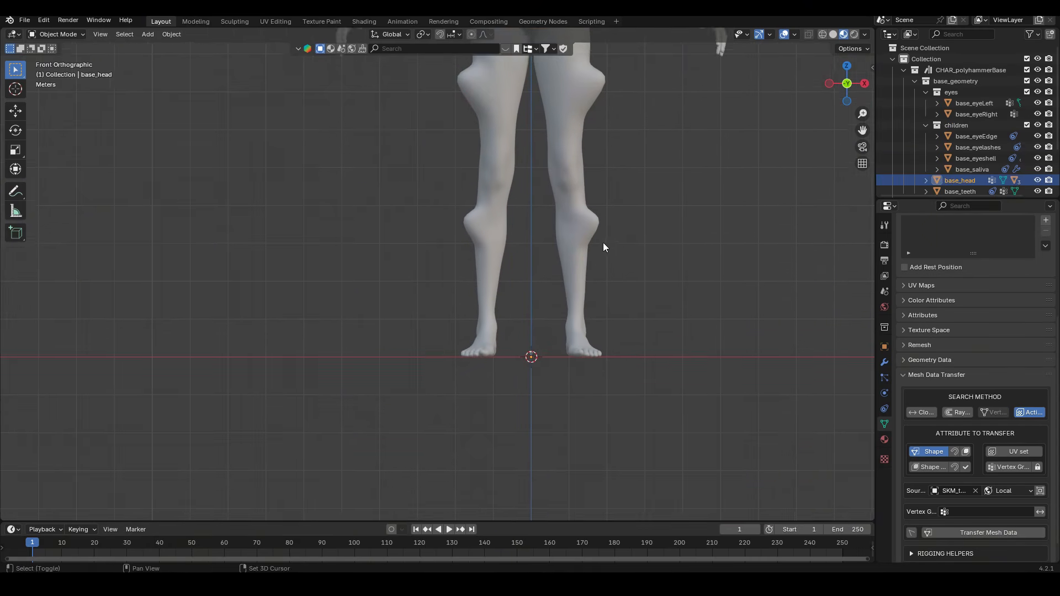
pyautogui.scroll(4, 595, 362)
pyautogui.scroll(-10, 679, 262)
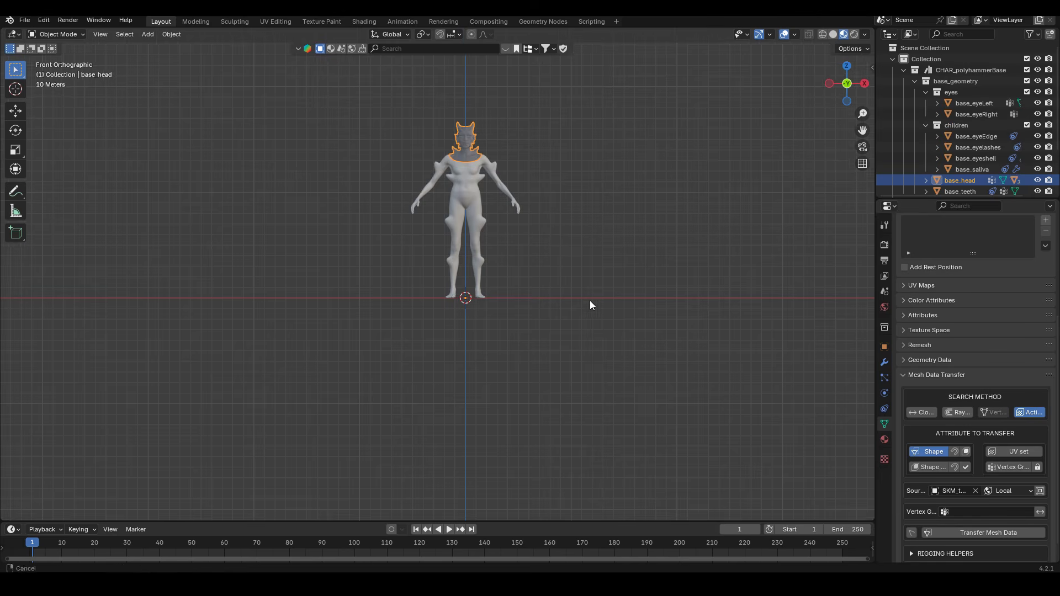
pyautogui.scroll(3, 552, 314)
pyautogui.scroll(3, 531, 273)
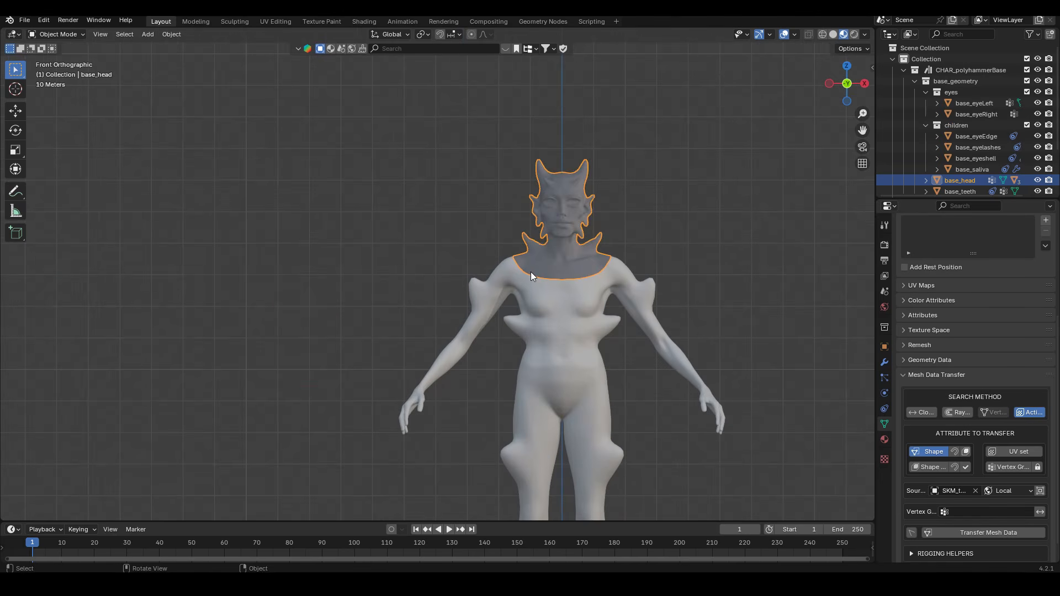
pyautogui.keyDown('shift'); pyautogui.moveTo(550, 280); pyautogui.dragTo(497, 273, button='middle'); pyautogui.keyUp('shift')
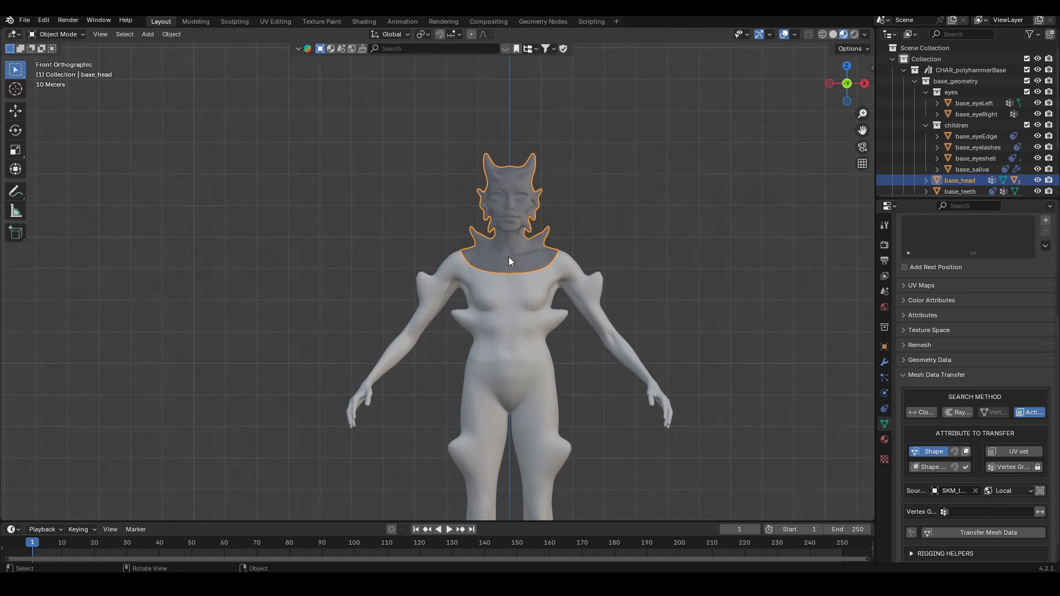
# Scale base_head uniformly by a factor of 0.01 in Object Mode
pyautogui.keyDown('shift'); pyautogui.moveTo(606, 264); pyautogui.dragTo(533, 231, button='middle'); pyautogui.keyUp('shift')
pyautogui.scroll(1, 510, 301)
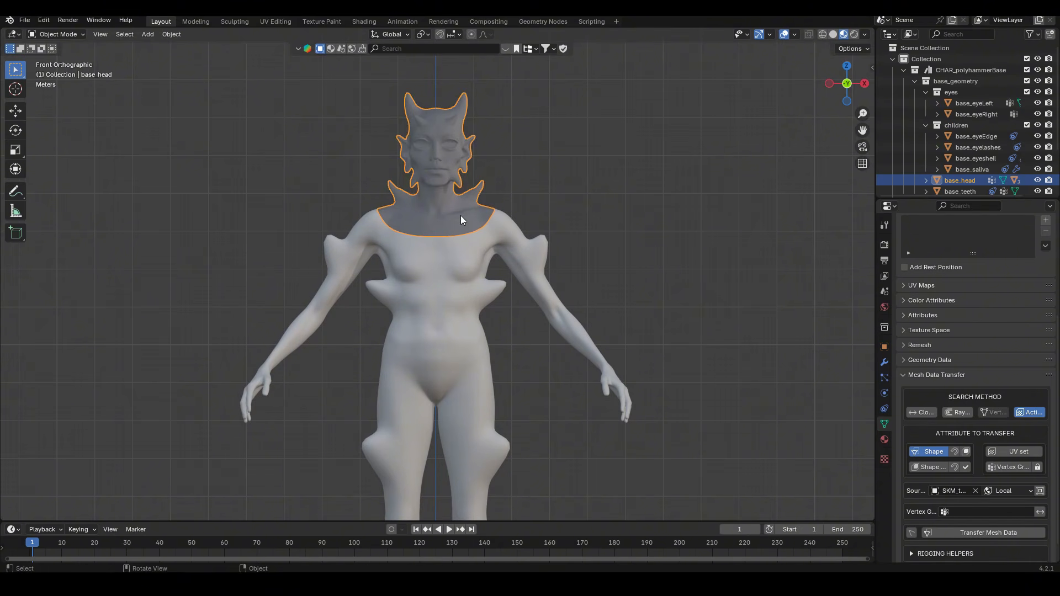
pyautogui.click(149, 34)
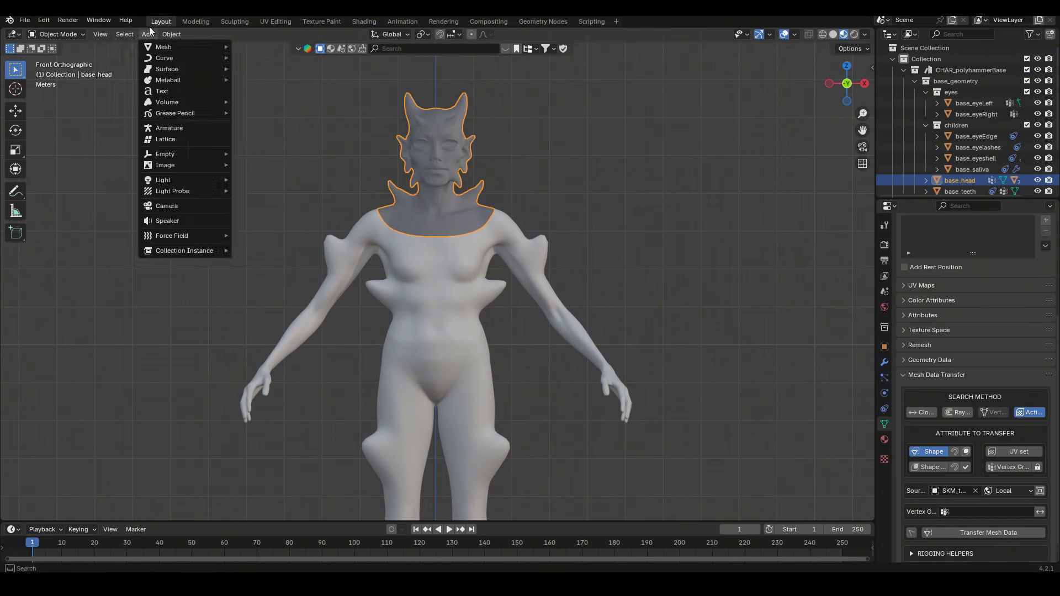
pyautogui.click(168, 32)
pyautogui.click(172, 32)
pyautogui.moveTo(191, 48)
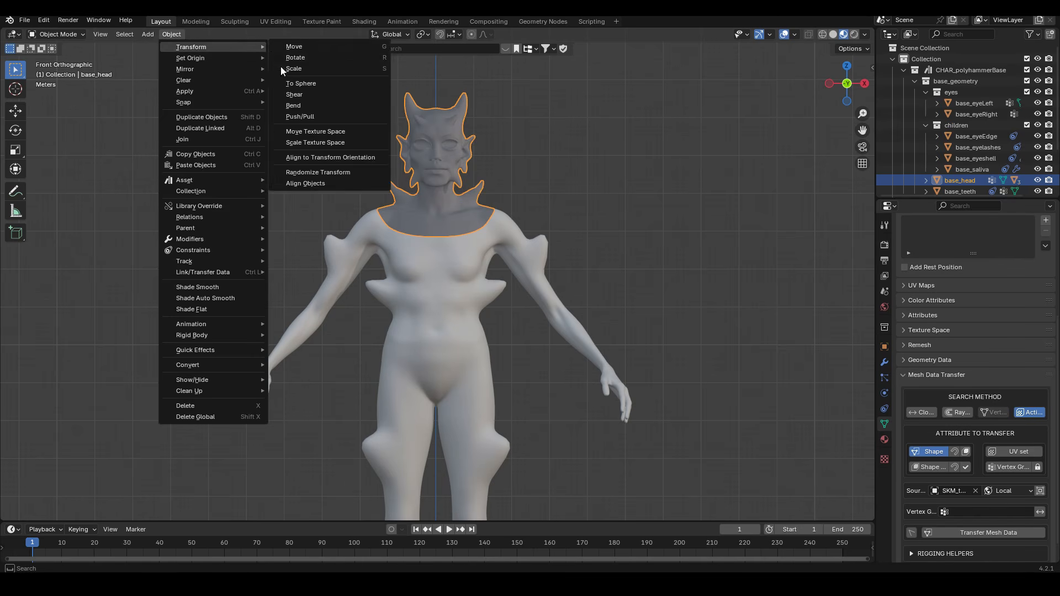
pyautogui.click(301, 69)
pyautogui.write('0.01')
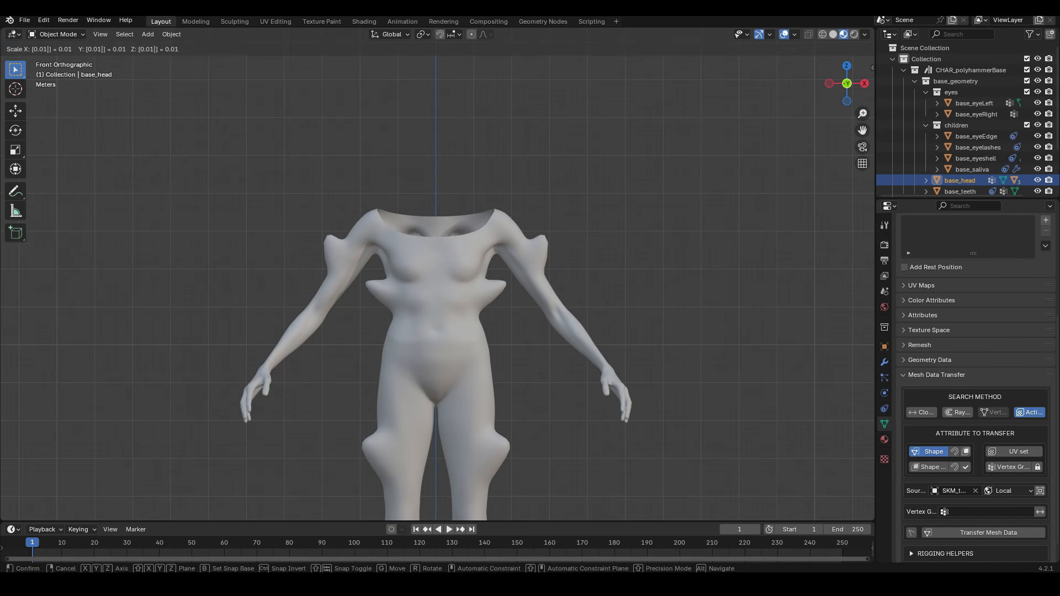
pyautogui.press('Return')
# Select the TOPO-Metahuman body mesh, scale it uniformly by 0.01, and frame it
pyautogui.scroll(-5, 671, 425)
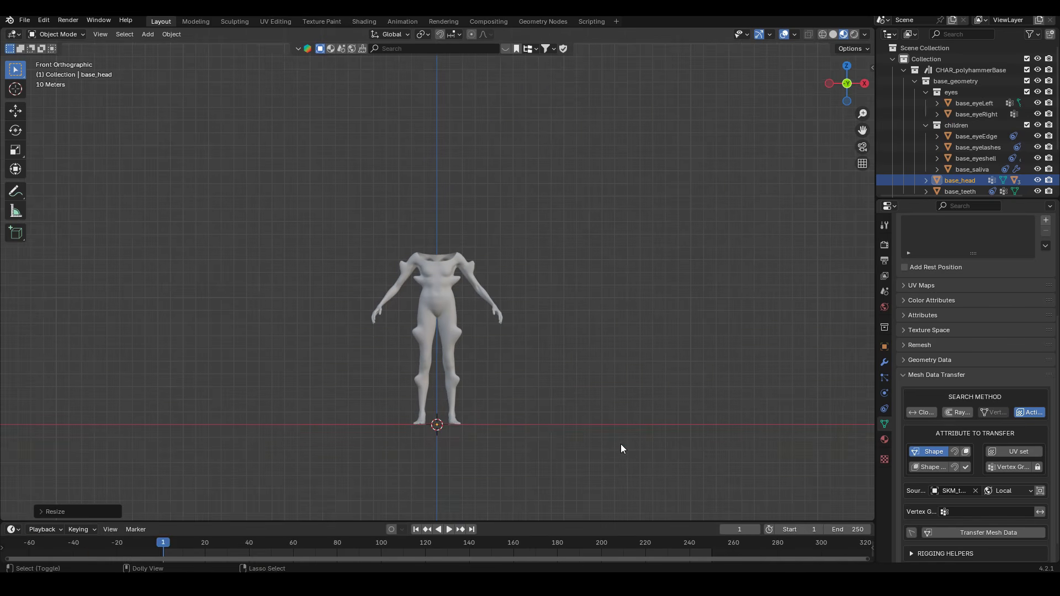
pyautogui.click(453, 280)
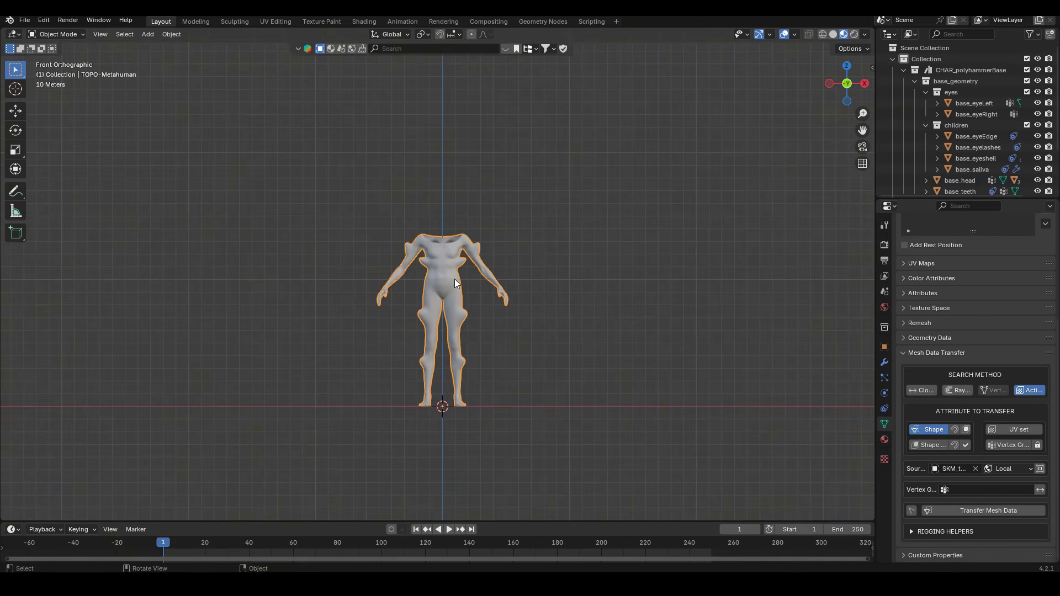
pyautogui.write('s')
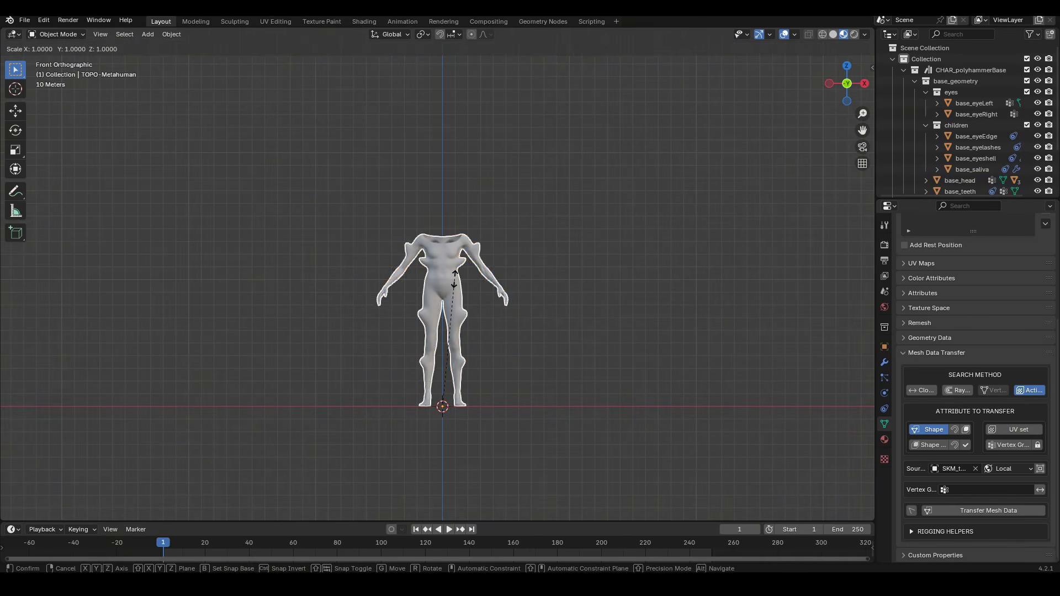
pyautogui.write('0.0')
pyautogui.press('Return')
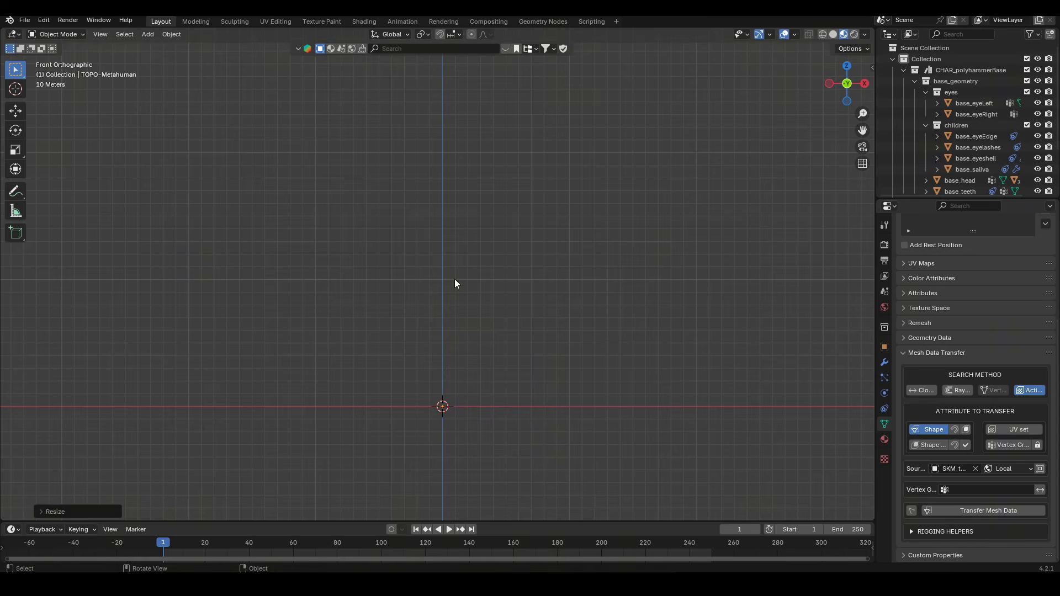
pyautogui.scroll(13, 493, 408)
pyautogui.keyDown('shift'); pyautogui.moveTo(579, 469); pyautogui.dragTo(542, 50, button='middle'); pyautogui.keyUp('shift')
pyautogui.press('KP_Decimal')
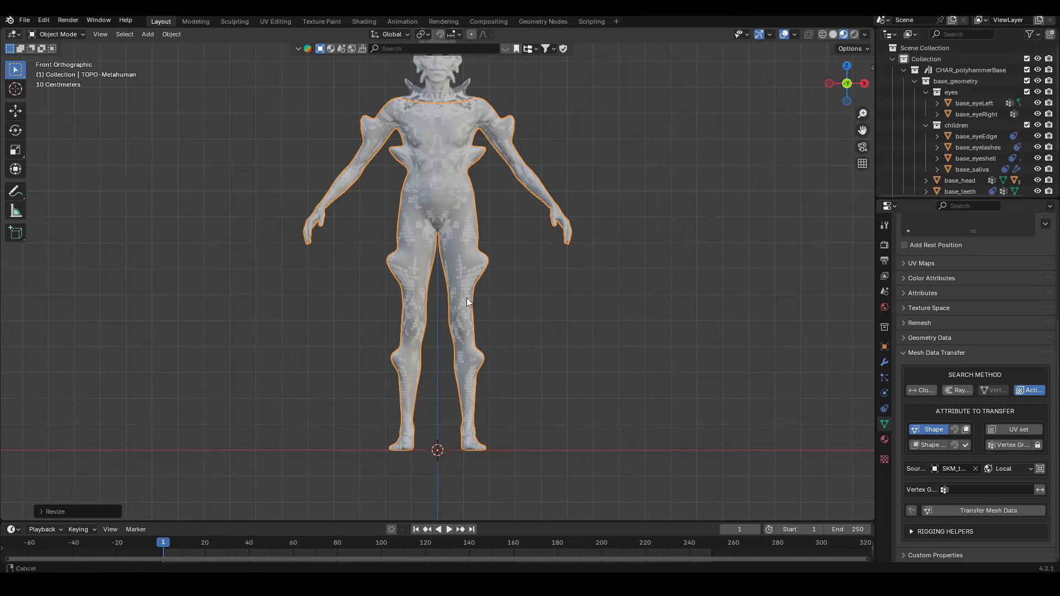
# Check how the scaled head overlaps the original meshes by trial-moving the head and body meshes, cancelling each move
pyautogui.keyDown('shift'); pyautogui.moveTo(493, 205); pyautogui.dragTo(521, 356, button='middle'); pyautogui.keyUp('shift')
pyautogui.scroll(-1, 521, 356)
pyautogui.scroll(3, 508, 330)
pyautogui.click(493, 203)
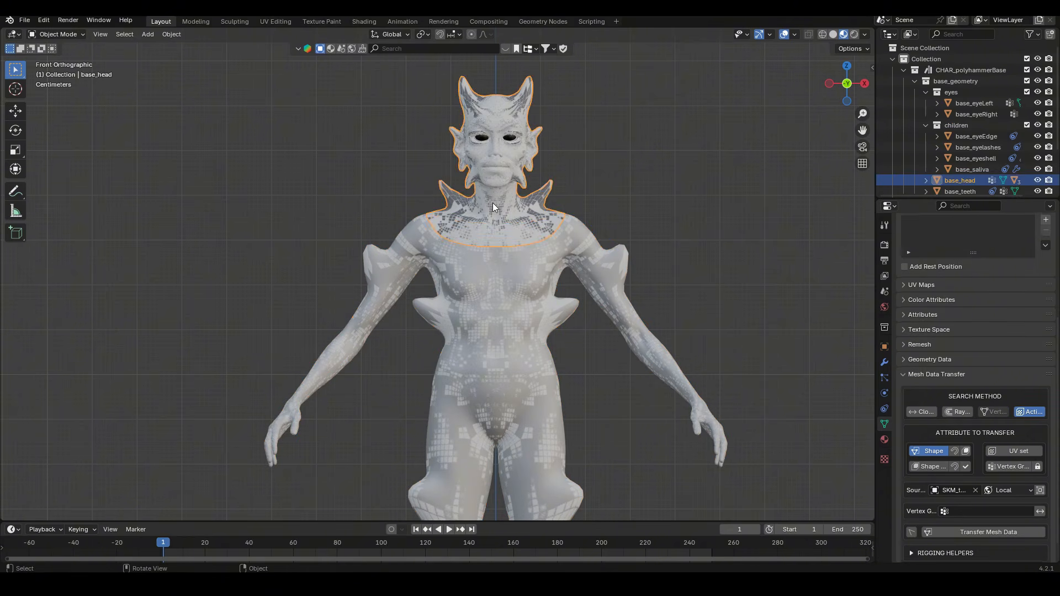
pyautogui.press('g')
pyautogui.rightClick(594, 206)
pyautogui.click(518, 285)
pyautogui.press('g')
pyautogui.rightClick(628, 291)
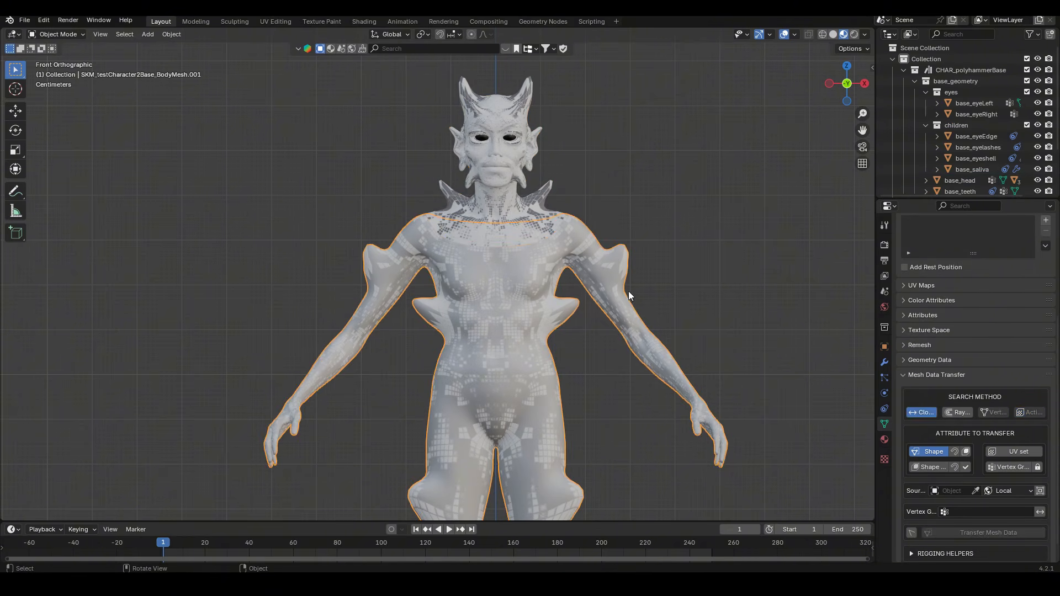
pyautogui.click(473, 186)
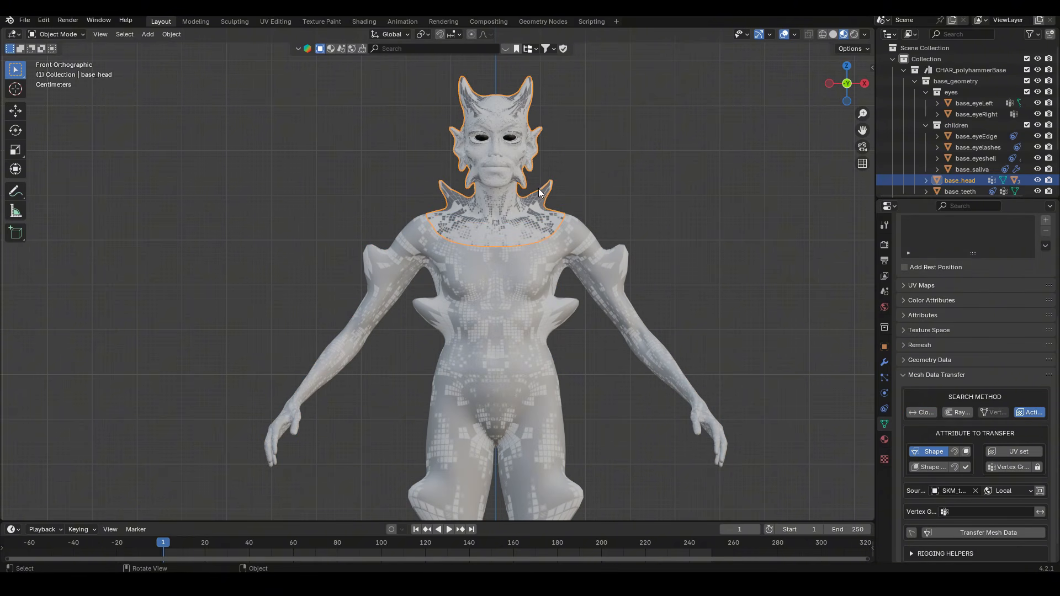
pyautogui.press('g')
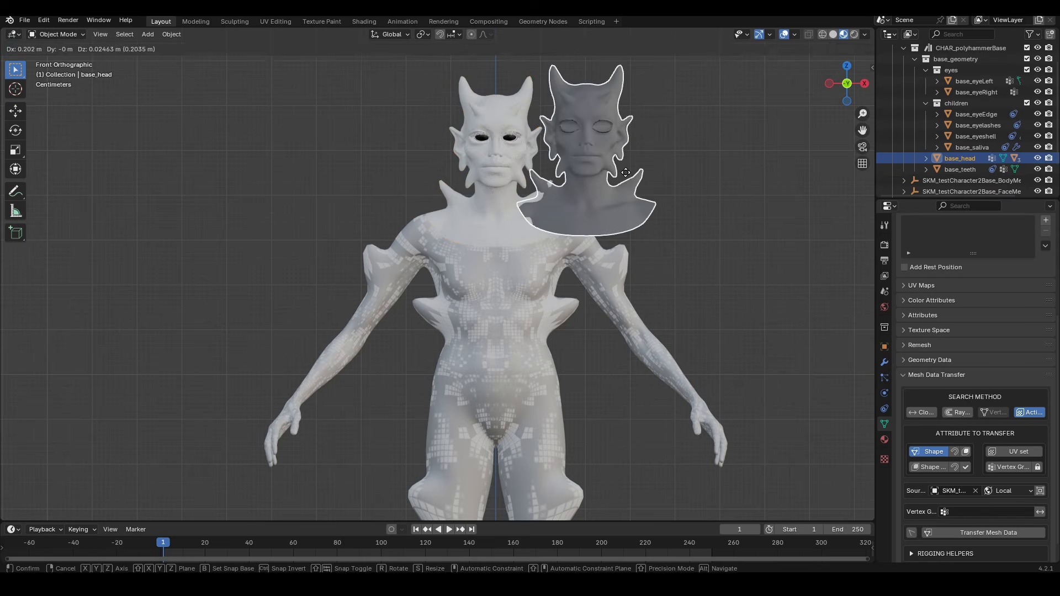
pyautogui.rightClick(635, 171)
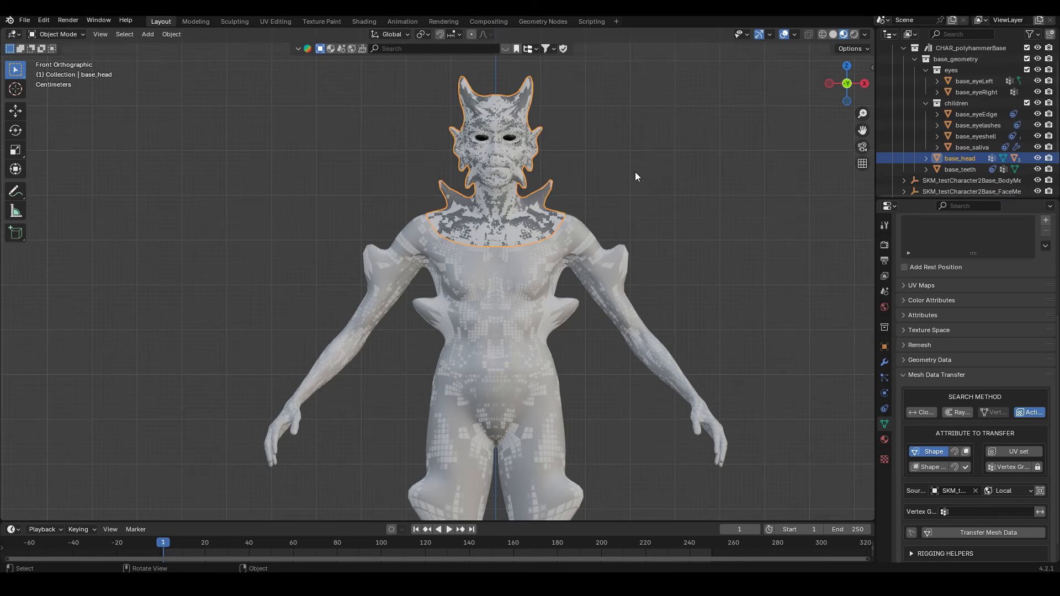
# Show base_head's transform values, apply its scale, and check the mesh with a cancelled trial move
pyautogui.click(873, 65)
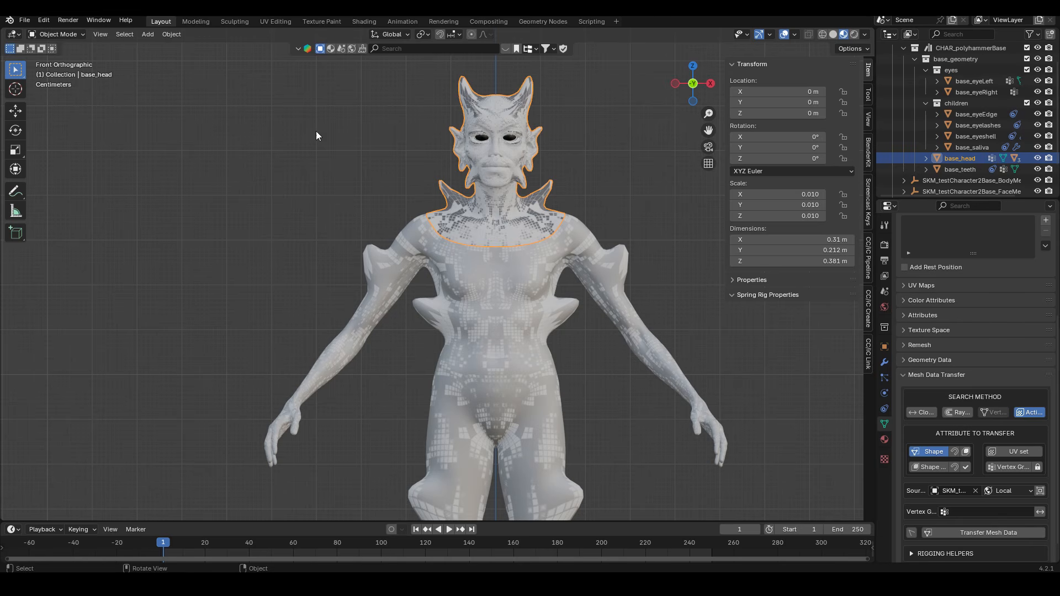
pyautogui.click(171, 34)
pyautogui.moveTo(256, 93)
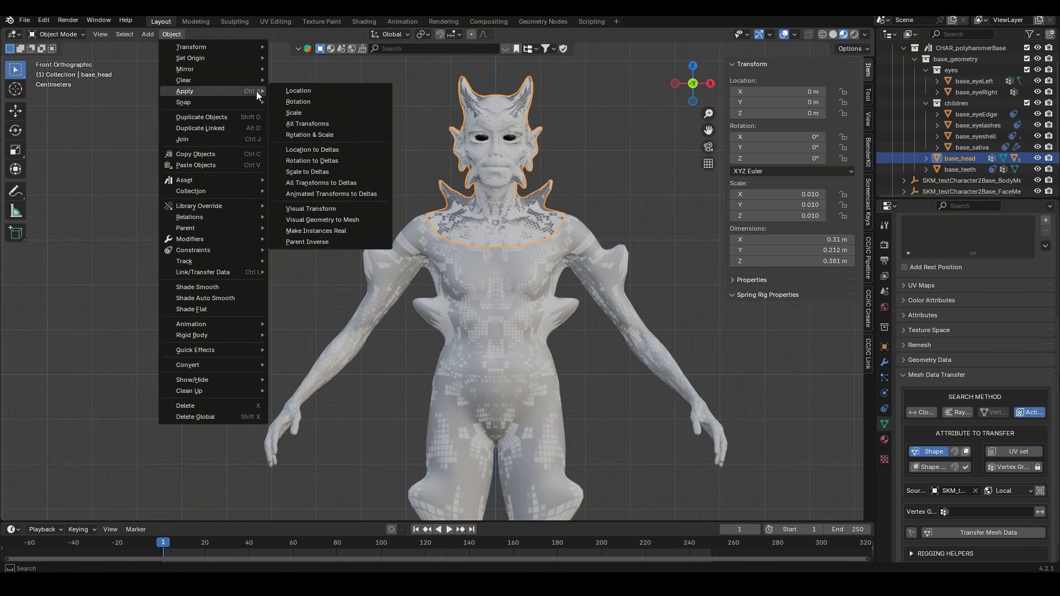
pyautogui.click(306, 112)
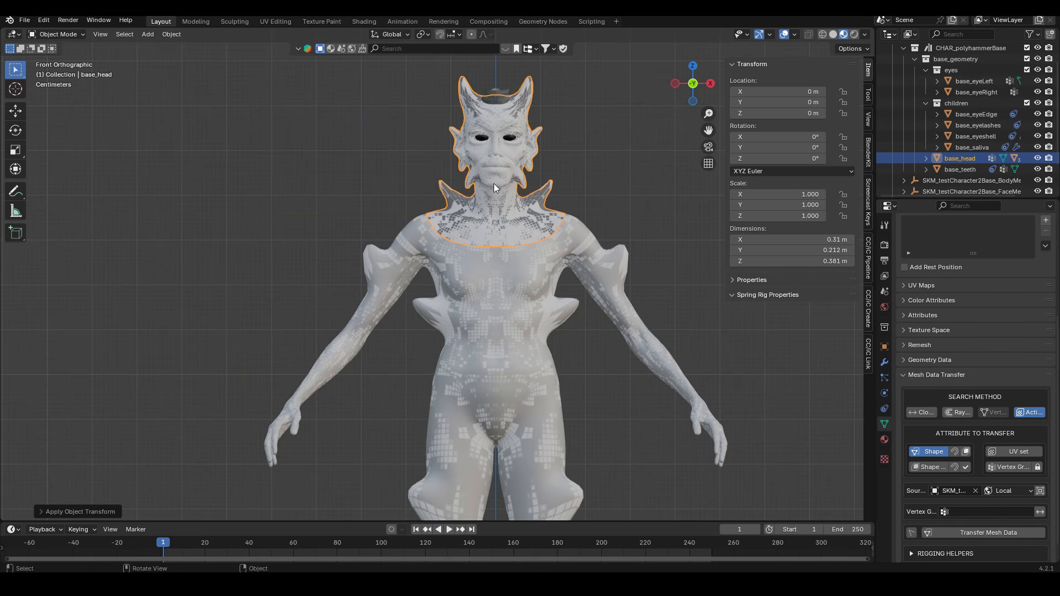
pyautogui.press('g')
pyautogui.rightClick(574, 186)
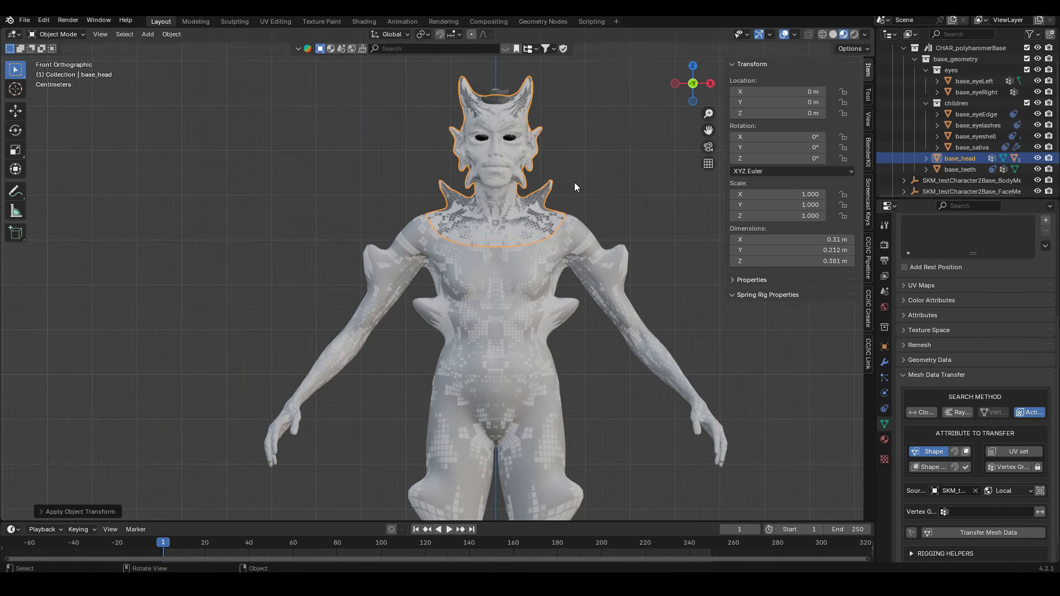
# Select TOPO-Metahuman and apply its scale
pyautogui.click(528, 294)
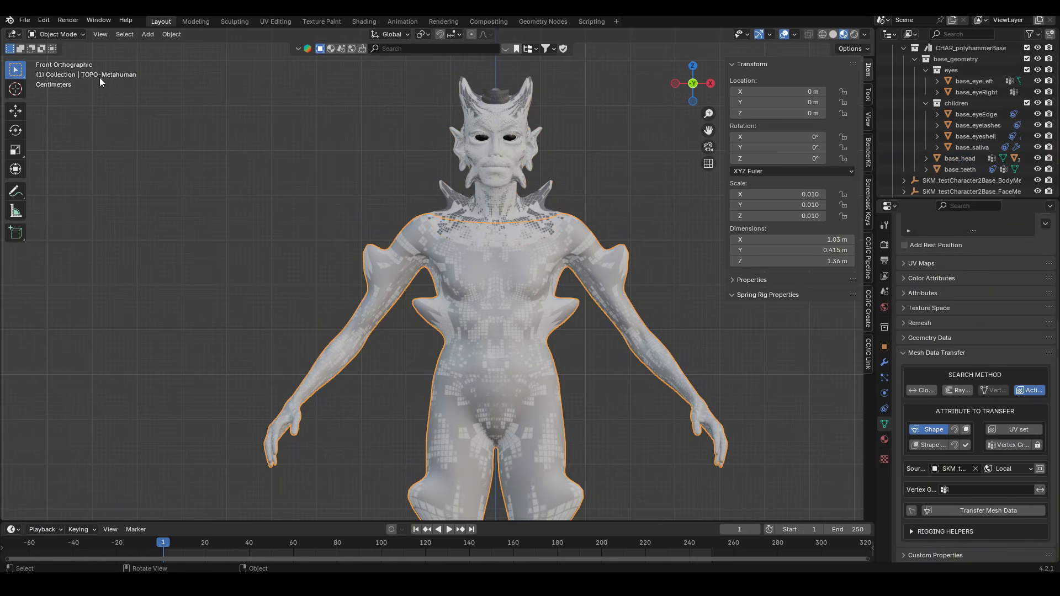
pyautogui.click(168, 34)
pyautogui.moveTo(254, 91)
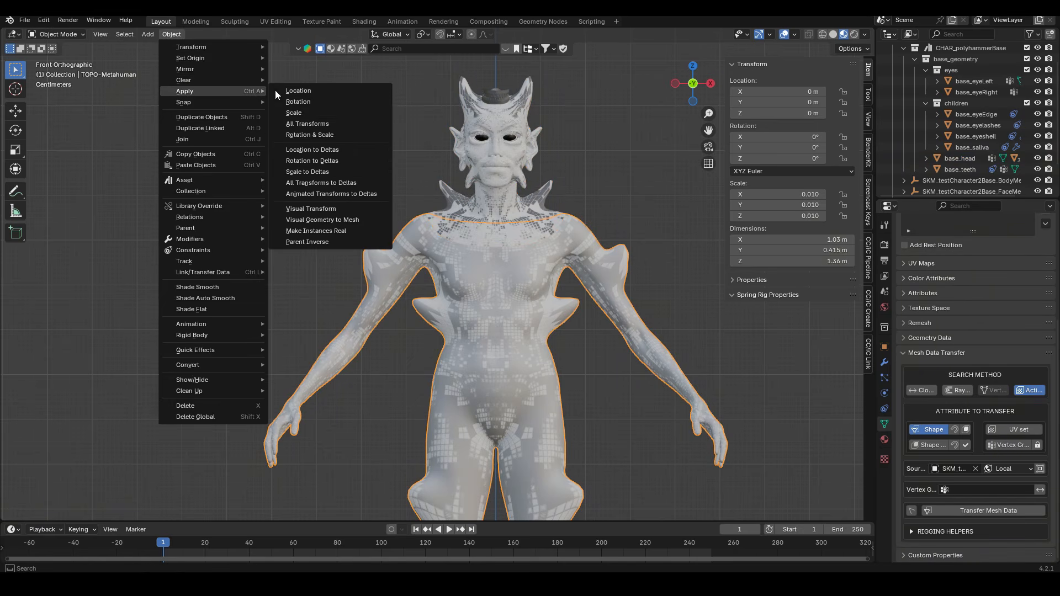
pyautogui.click(309, 113)
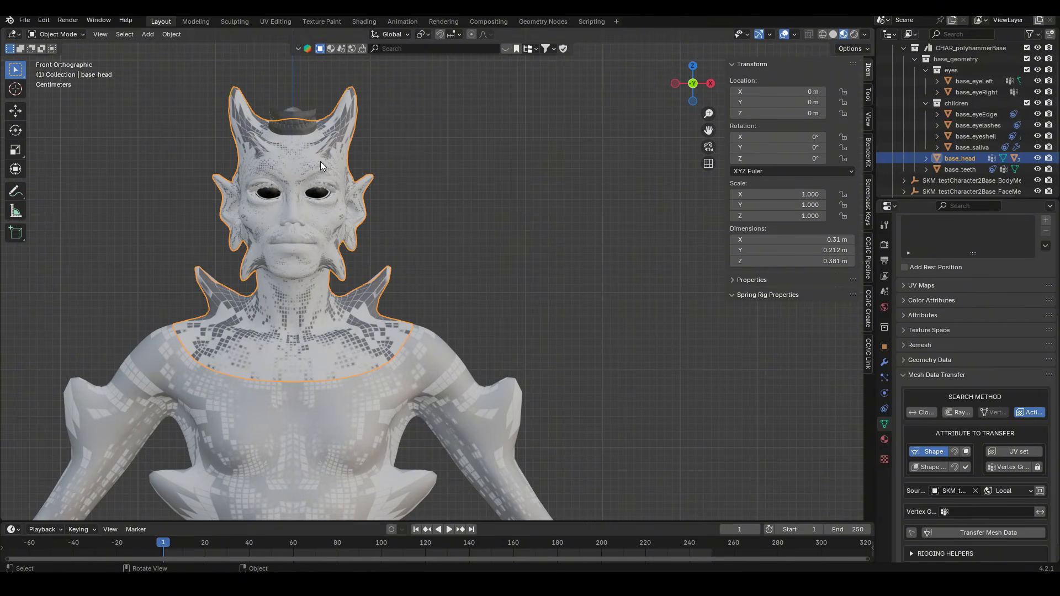
# Export the selected face mesh as an FBX file named testCharacter2Final_FaceMesh.fbx in New folder, overwriting the existing file
pyautogui.click(25, 20)
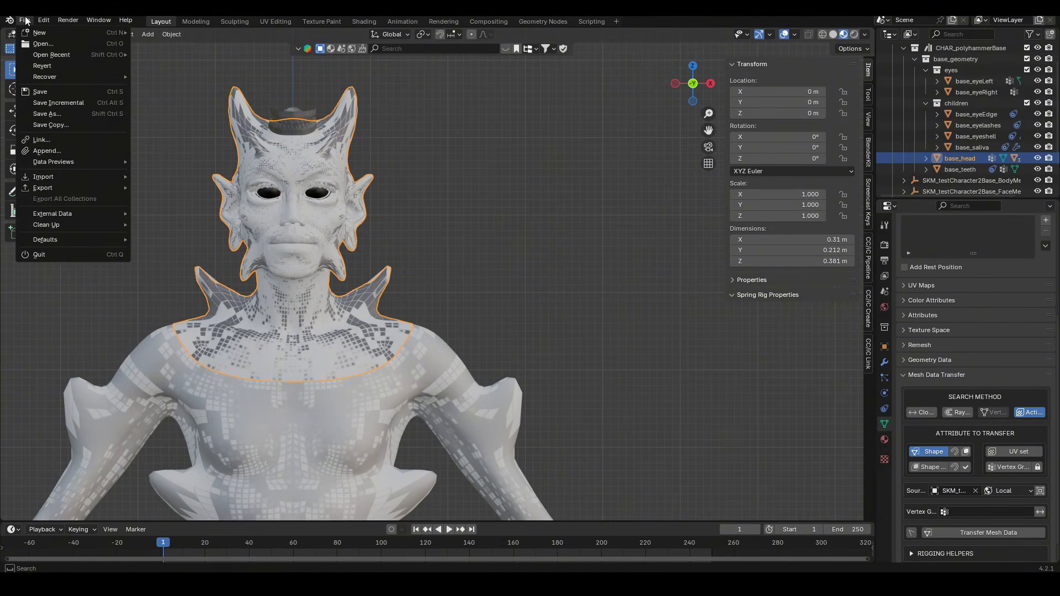
pyautogui.moveTo(54, 188)
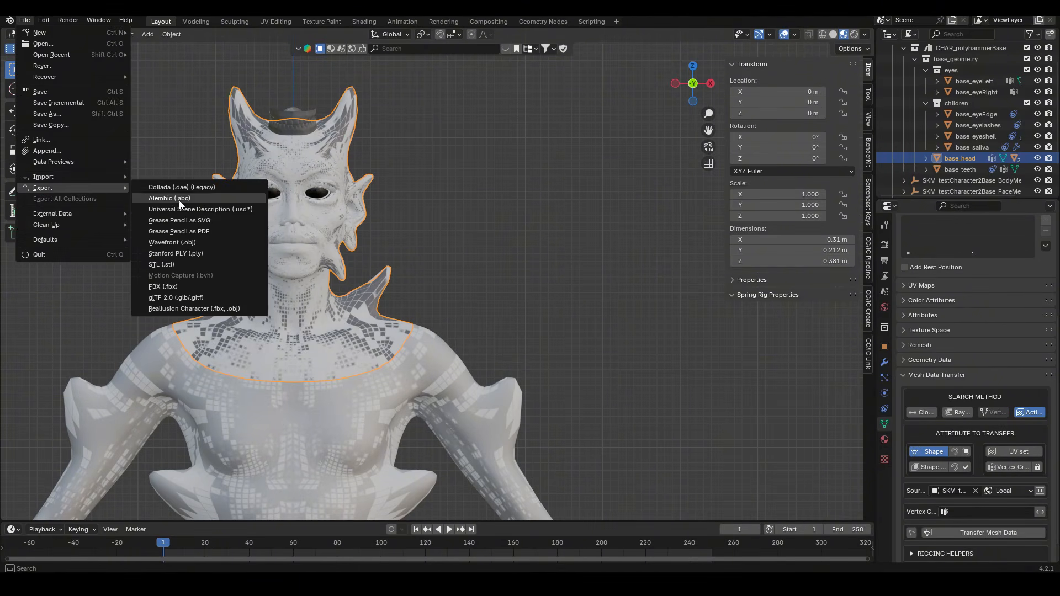
pyautogui.click(165, 286)
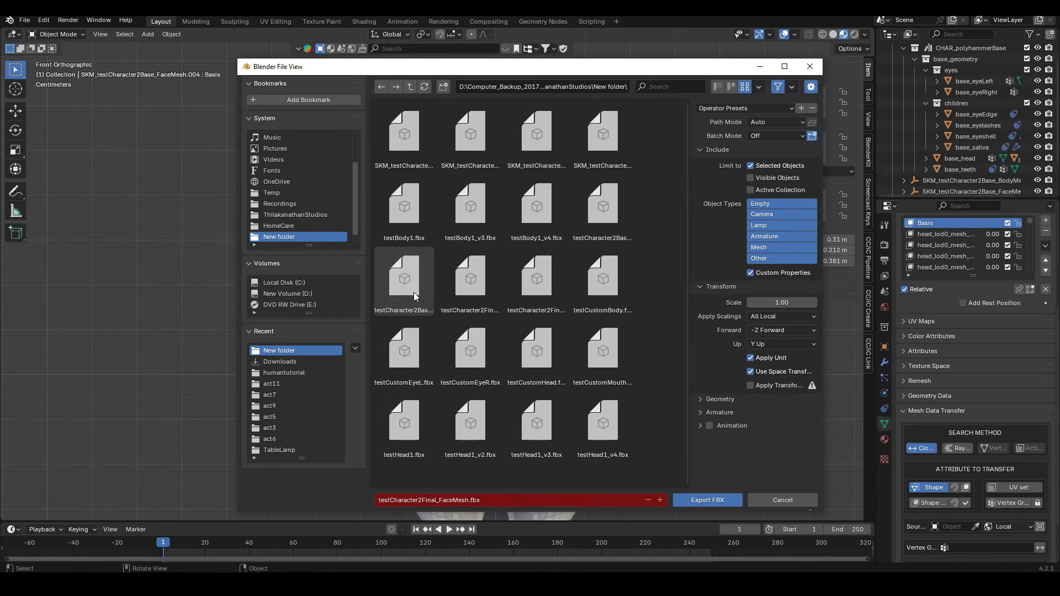
pyautogui.click(403, 278)
pyautogui.click(437, 500)
pyautogui.click(436, 500)
pyautogui.moveTo(436, 500); pyautogui.dragTo(418, 500)
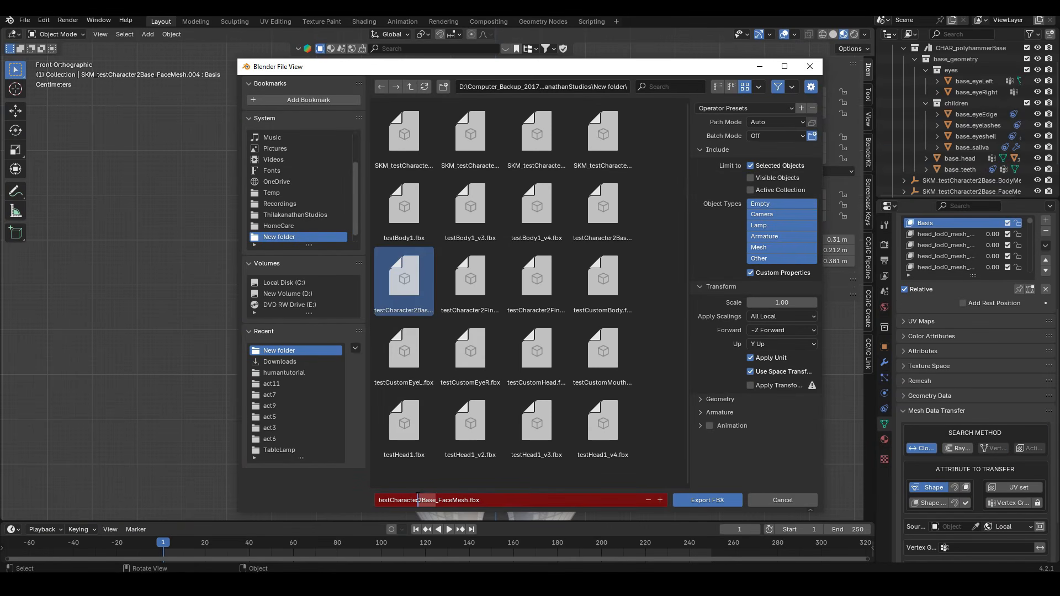
pyautogui.write('Final')
pyautogui.click(692, 500)
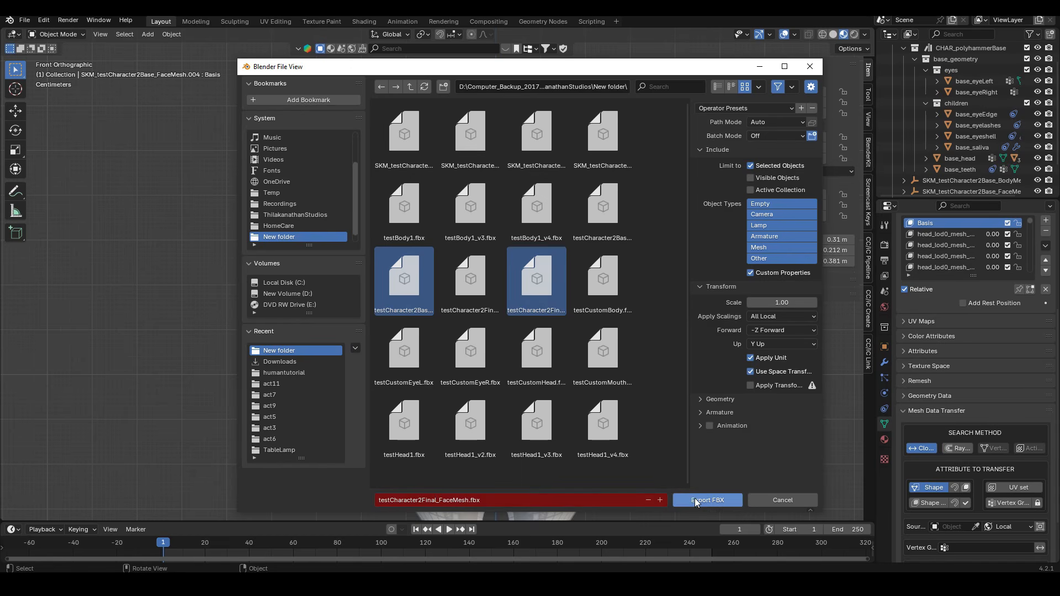
pyautogui.click(696, 500)
# Select TOPO-Metahuman and export it as an FBX file named testCharacter2Final_BodyMesh.fbx in New folder
pyautogui.click(490, 310)
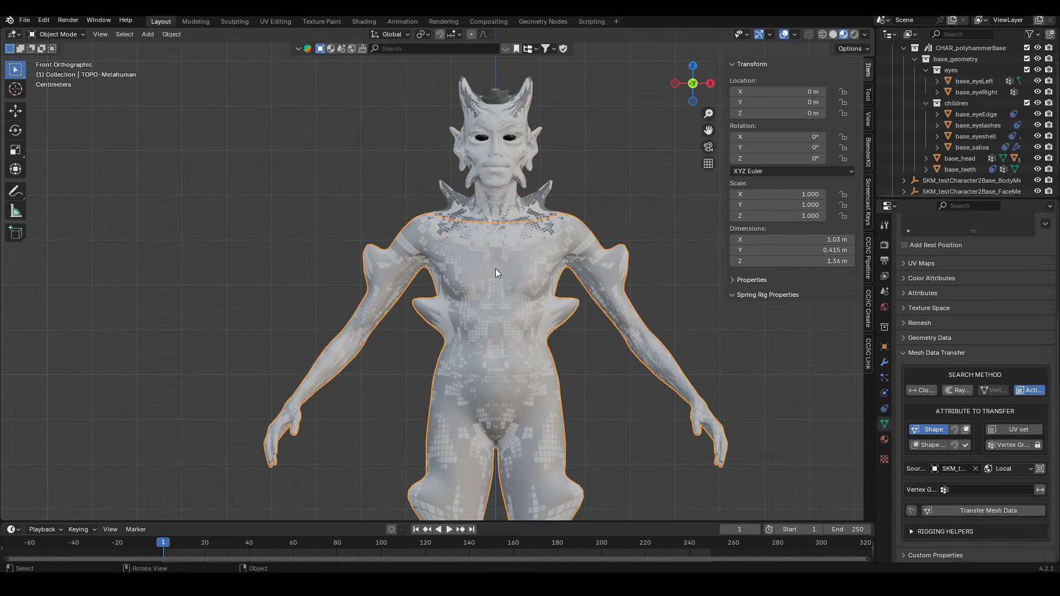
pyautogui.click(26, 20)
pyautogui.moveTo(48, 187)
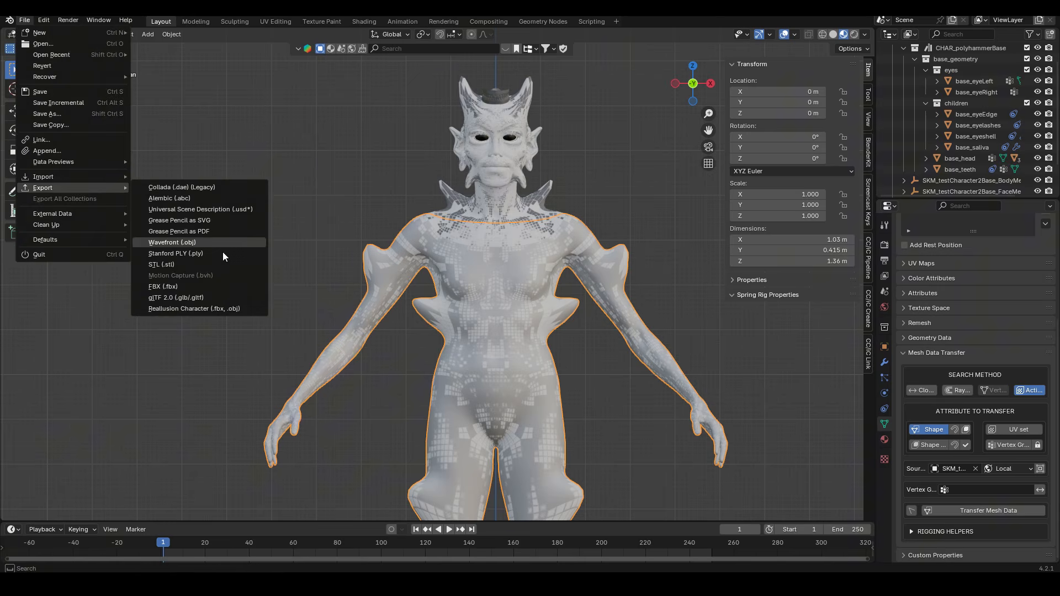
pyautogui.click(168, 287)
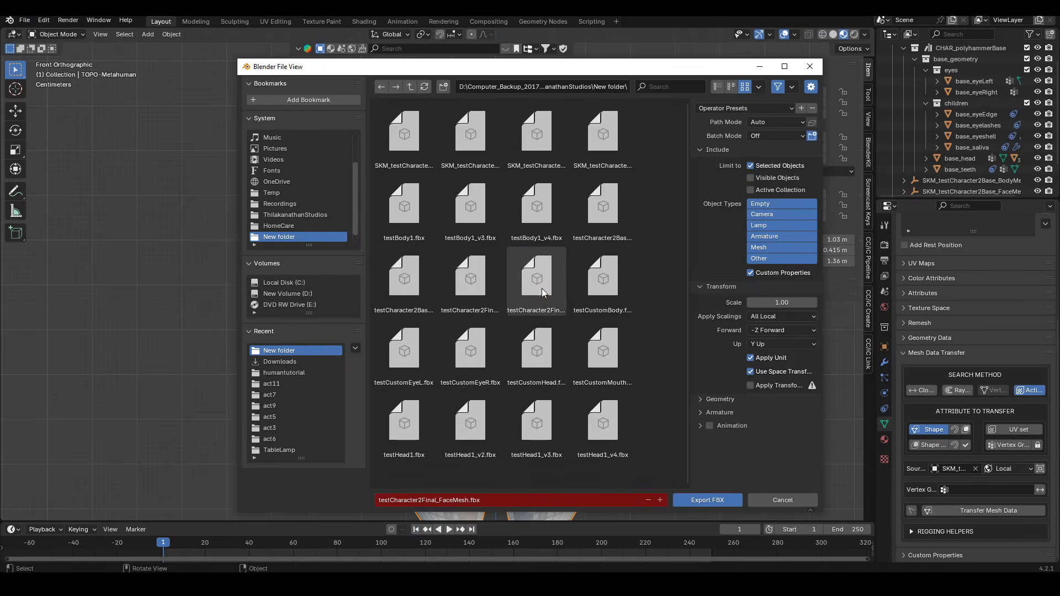
pyautogui.click(604, 212)
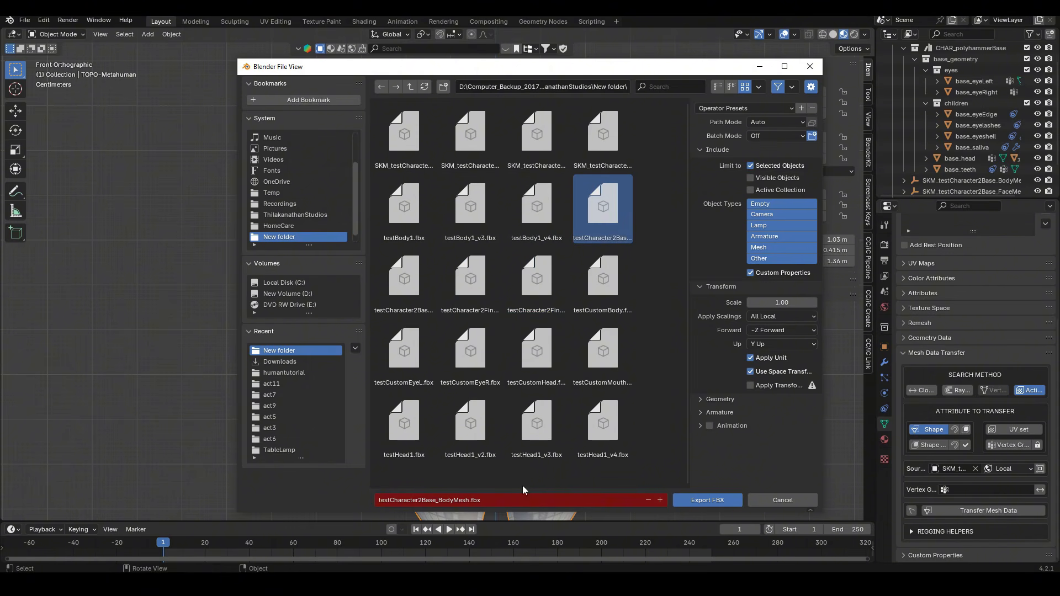
pyautogui.click(433, 500)
pyautogui.click(441, 500)
pyautogui.moveTo(436, 500); pyautogui.dragTo(423, 500)
pyautogui.write('Final')
pyautogui.click(698, 499)
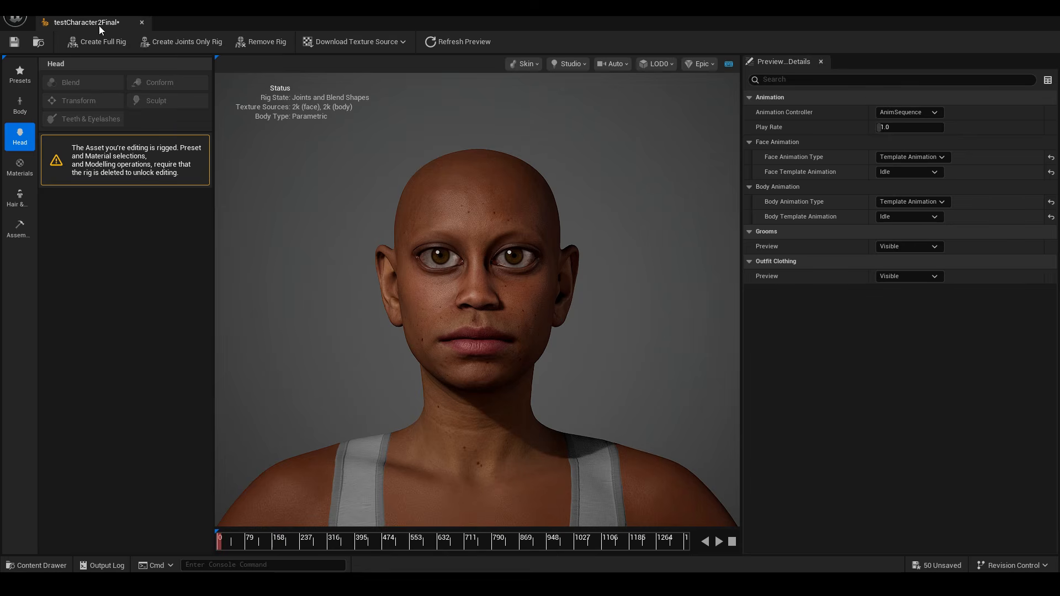
# Bring testCharacter2Final_BodyMesh.fbx and testCharacter2Final_FaceMesh.fbx from New folder into the Main level's testCharacter2 content folder for import
pyautogui.moveTo(97, 21); pyautogui.dragTo(204, 22)
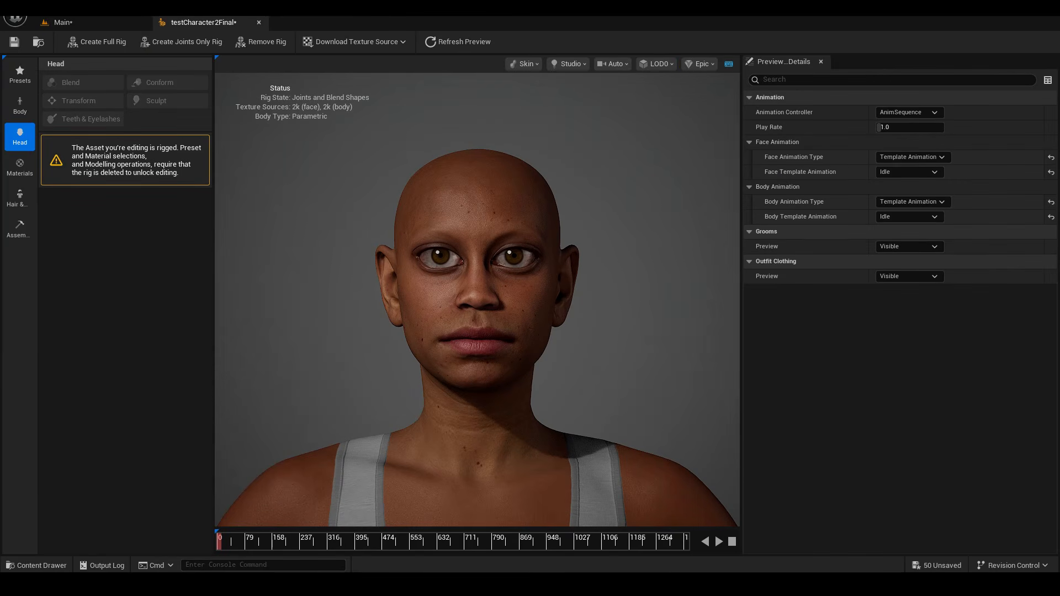
pyautogui.click(55, 22)
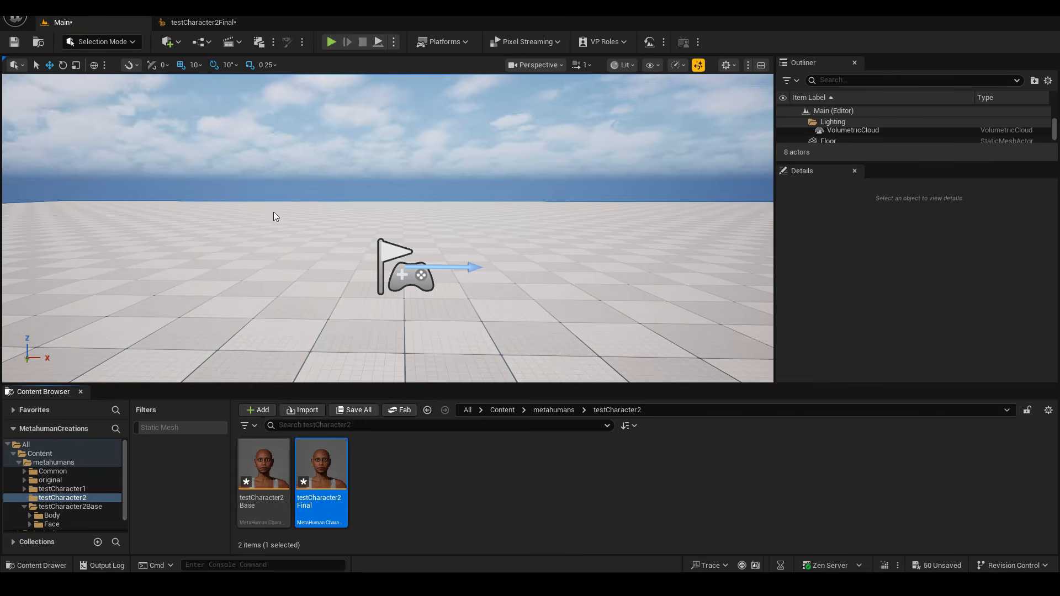
pyautogui.click(462, 507)
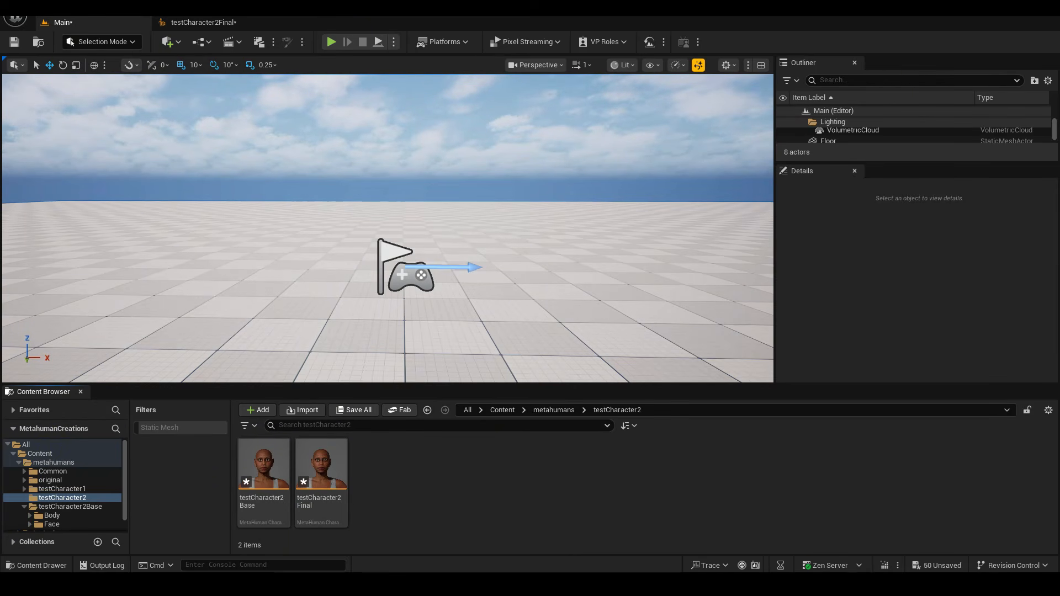
pyautogui.moveTo(407, 572); pyautogui.dragTo(610, 77)
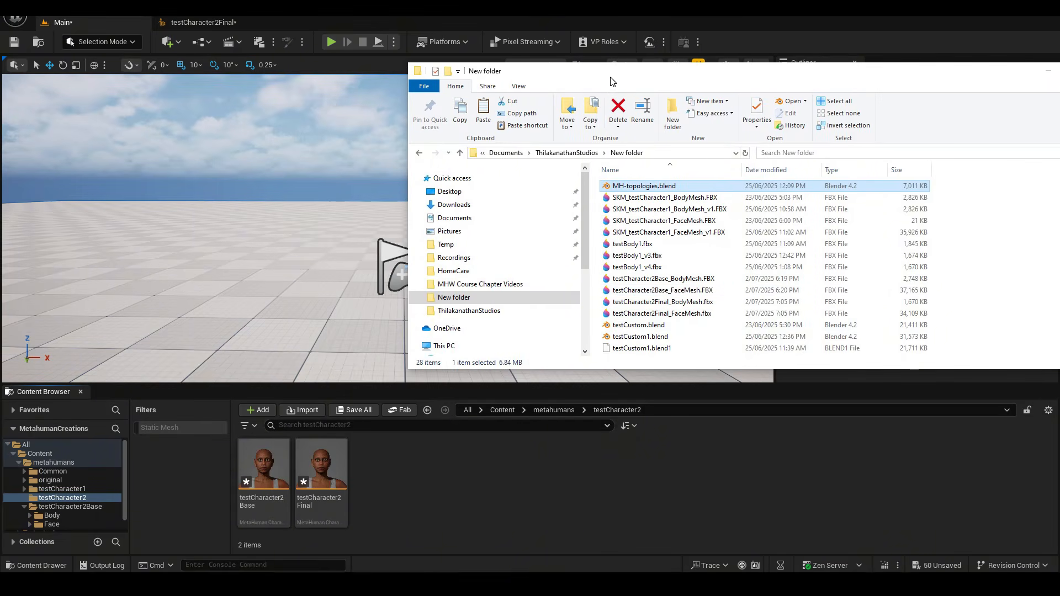
pyautogui.click(677, 302)
pyautogui.keyDown('shift'); pyautogui.click(674, 313); pyautogui.keyUp('shift')
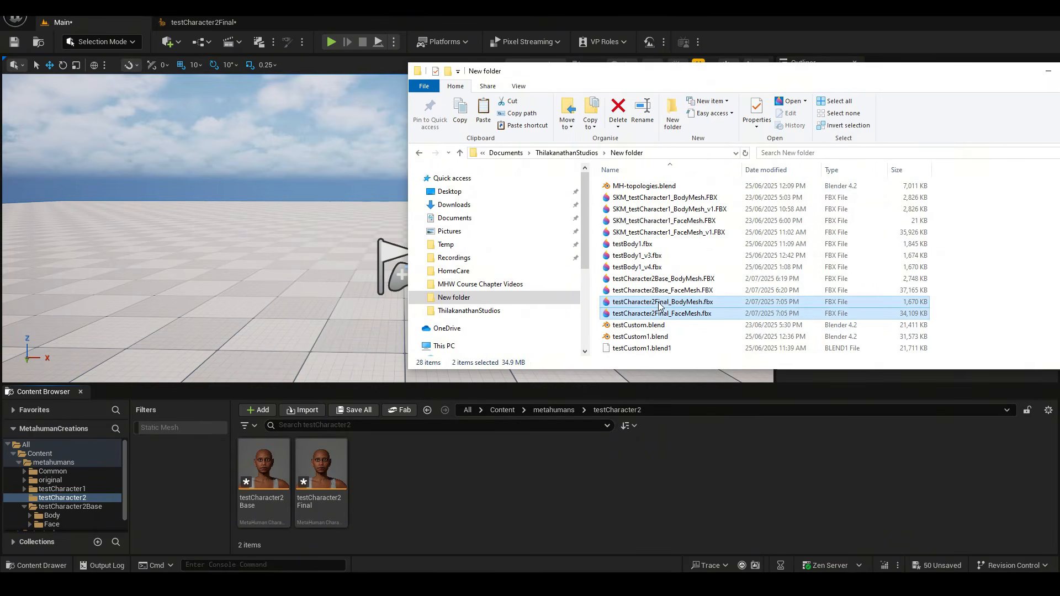
pyautogui.moveTo(661, 304); pyautogui.dragTo(504, 491)
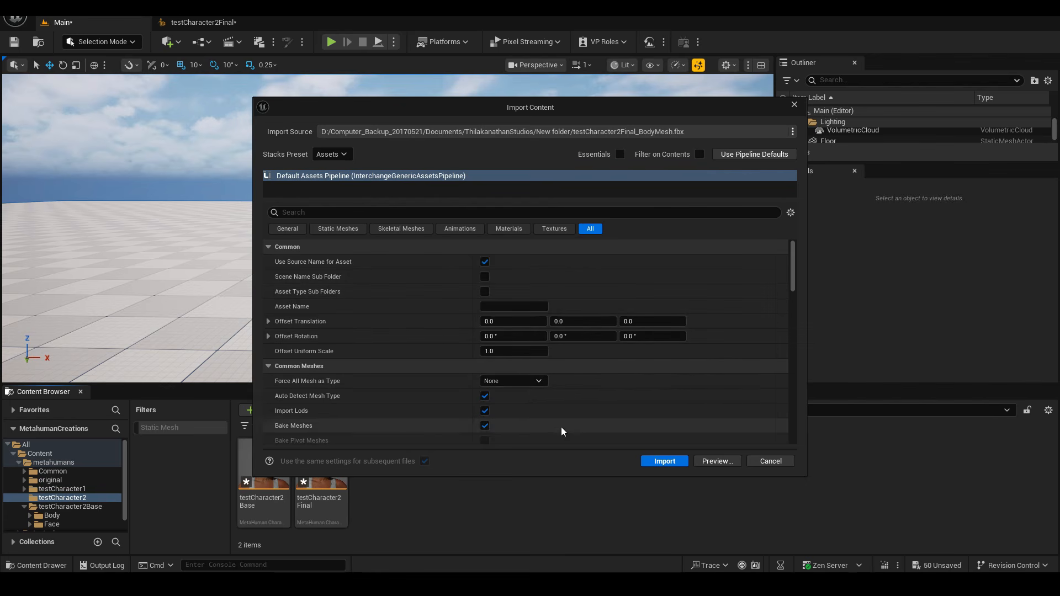
# Review the import options and import the meshes with the Default Assets Pipeline settings as they are
pyautogui.scroll(-2, 588, 320)
pyautogui.scroll(-2, 591, 329)
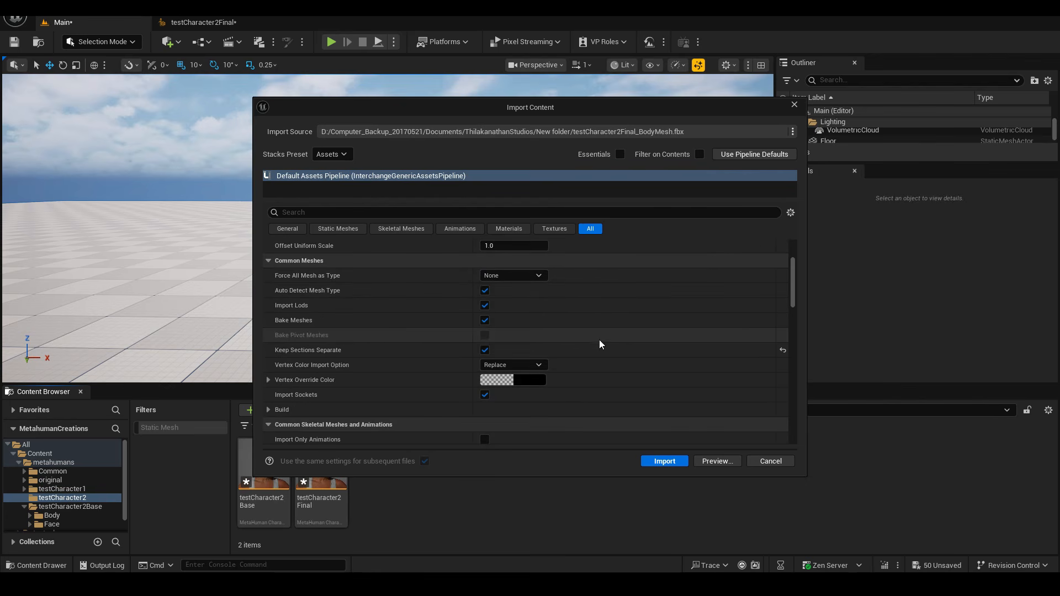
pyautogui.scroll(-5, 786, 279)
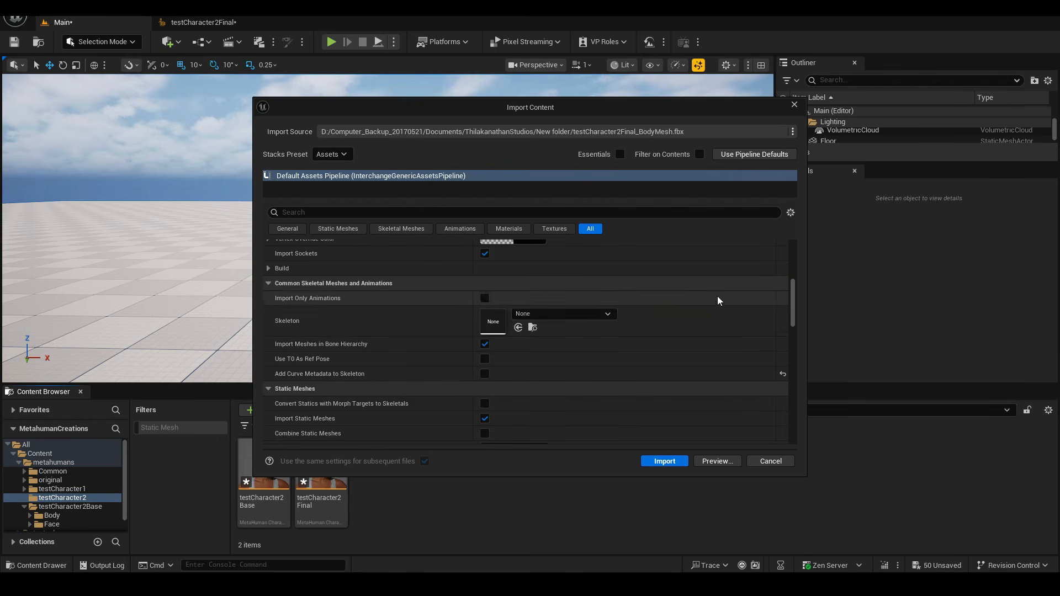
pyautogui.scroll(7, 717, 294)
pyautogui.scroll(3, 715, 282)
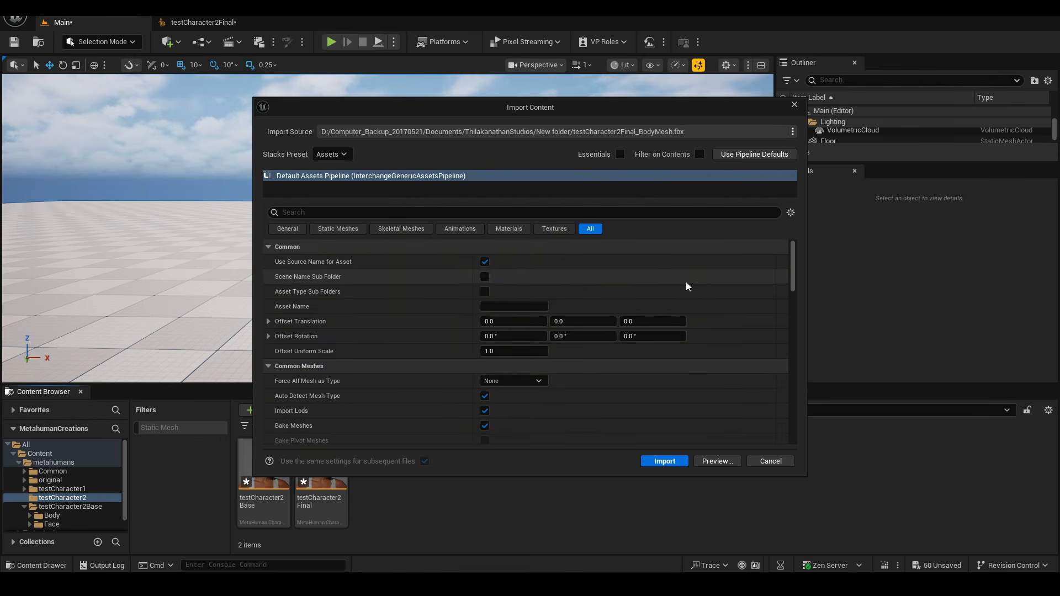
pyautogui.click(664, 460)
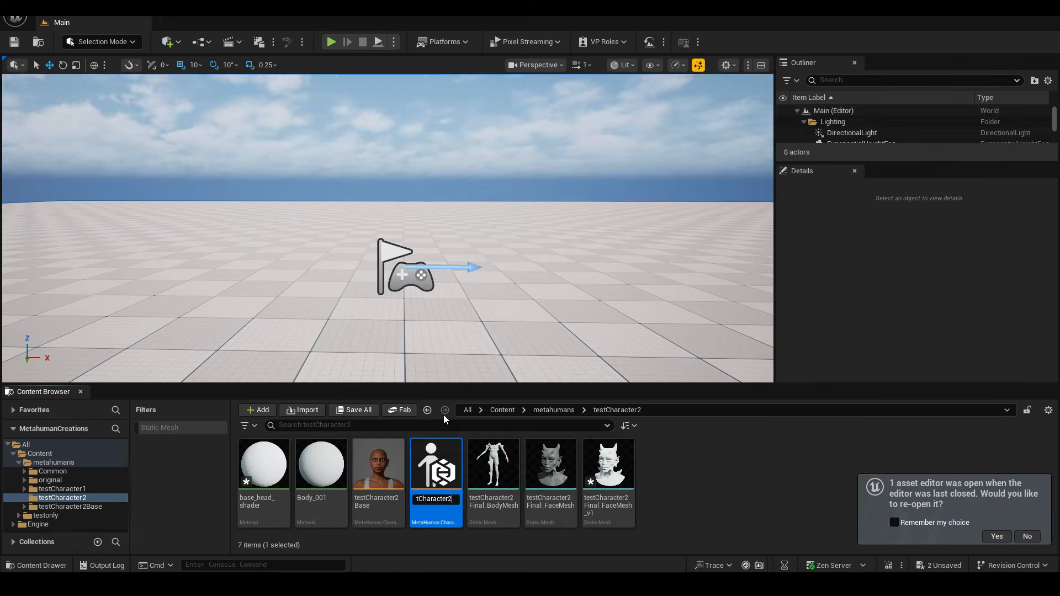
# Name the new MetaHuman Character asset testCharacter2Final and open it to view its full figure
pyautogui.write('Final')
pyautogui.press('Return')
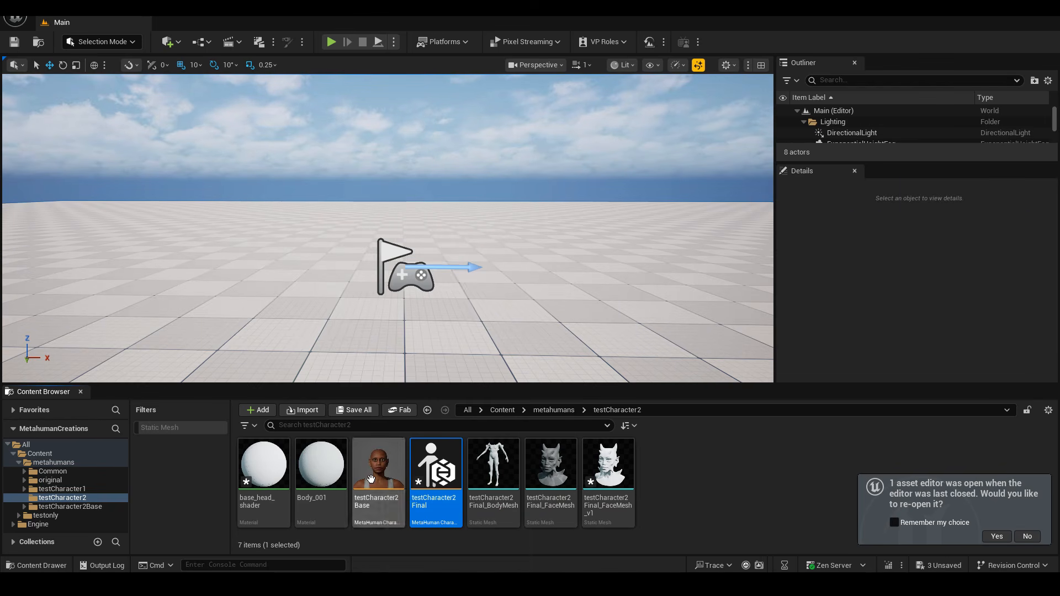
pyautogui.rightClick(372, 472)
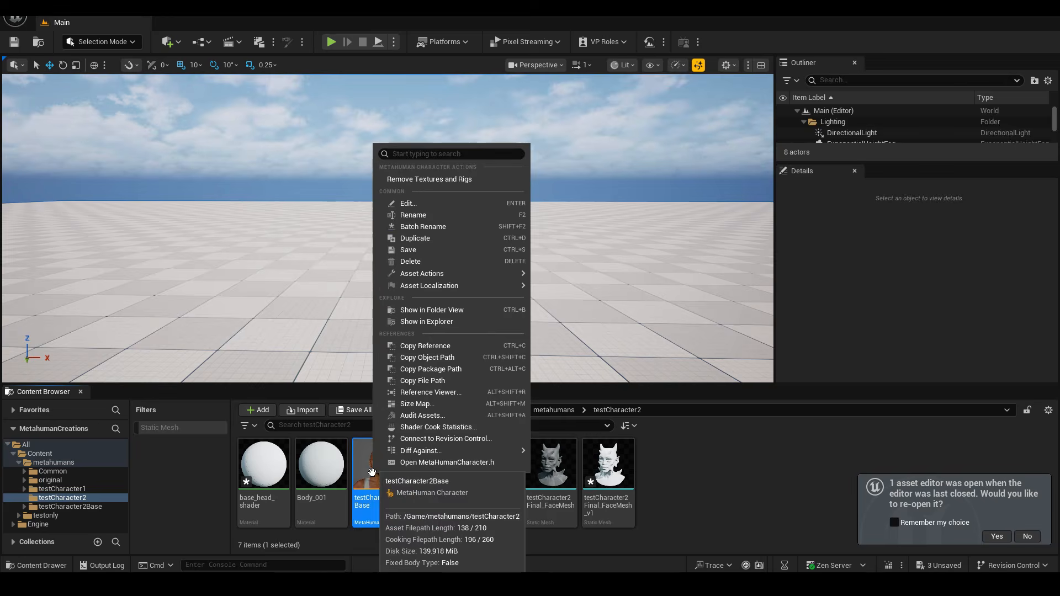
pyautogui.click(670, 484)
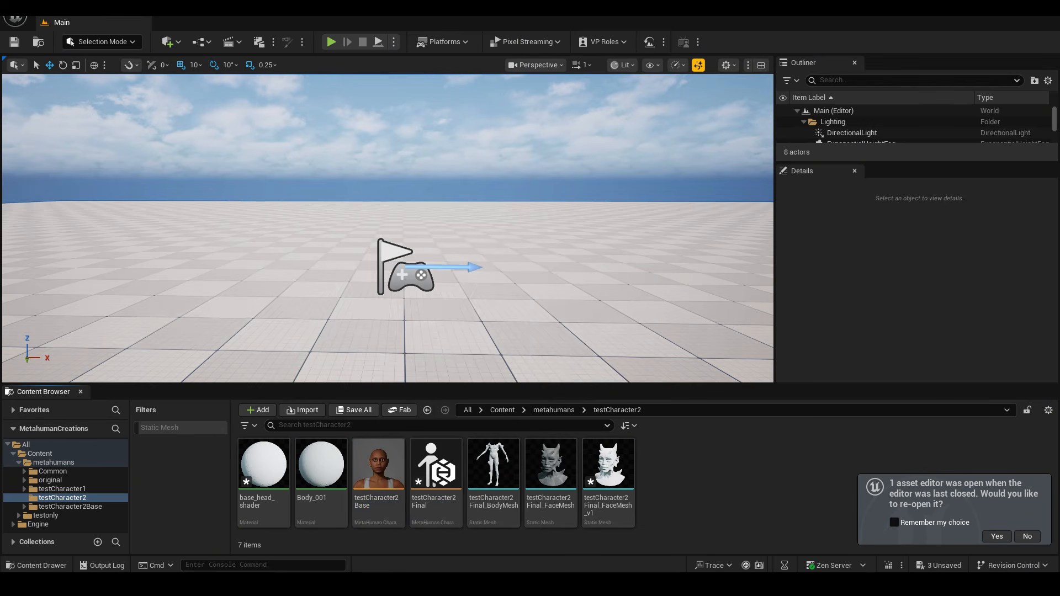
pyautogui.click(452, 519)
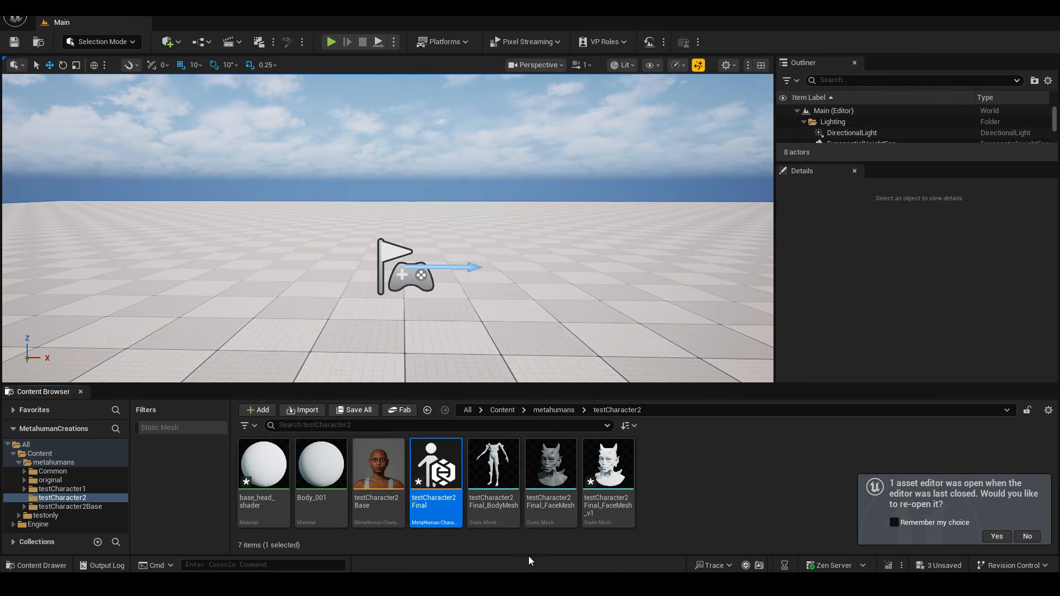
pyautogui.doubleClick(440, 475)
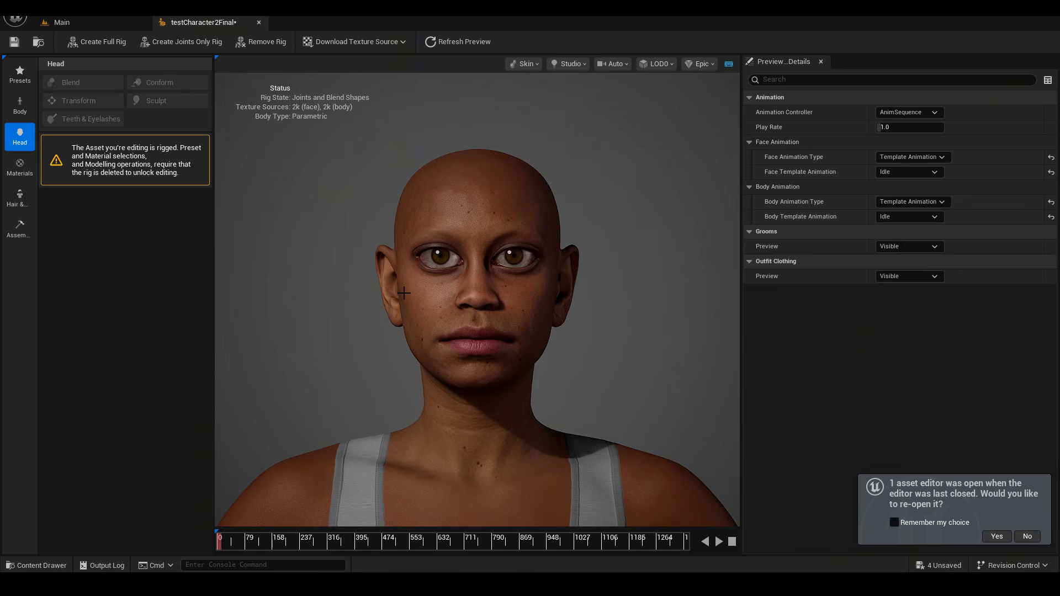
pyautogui.scroll(-2, 466, 290)
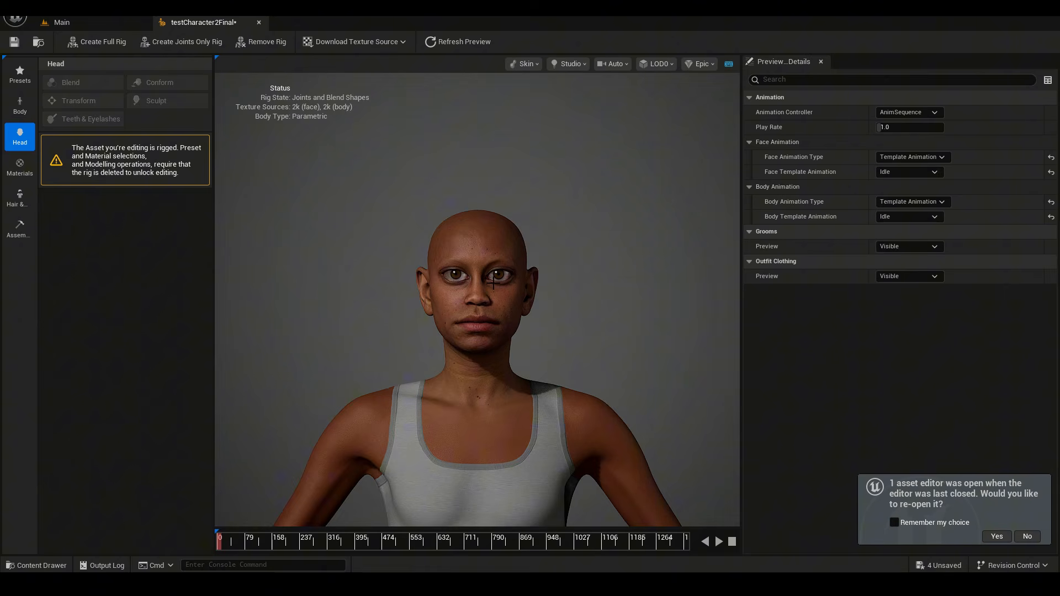
pyautogui.scroll(-2, 558, 338)
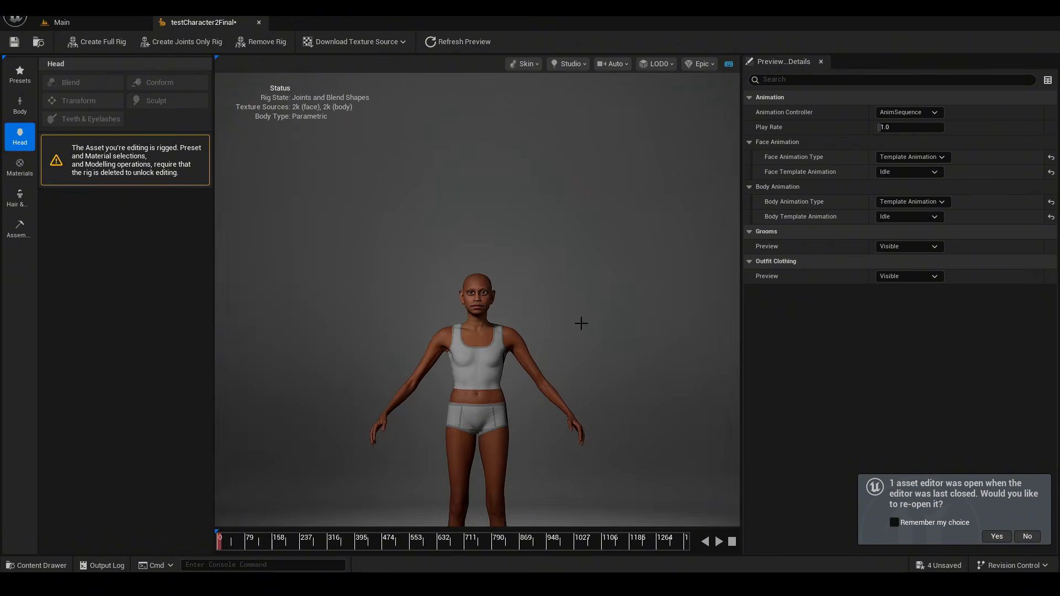
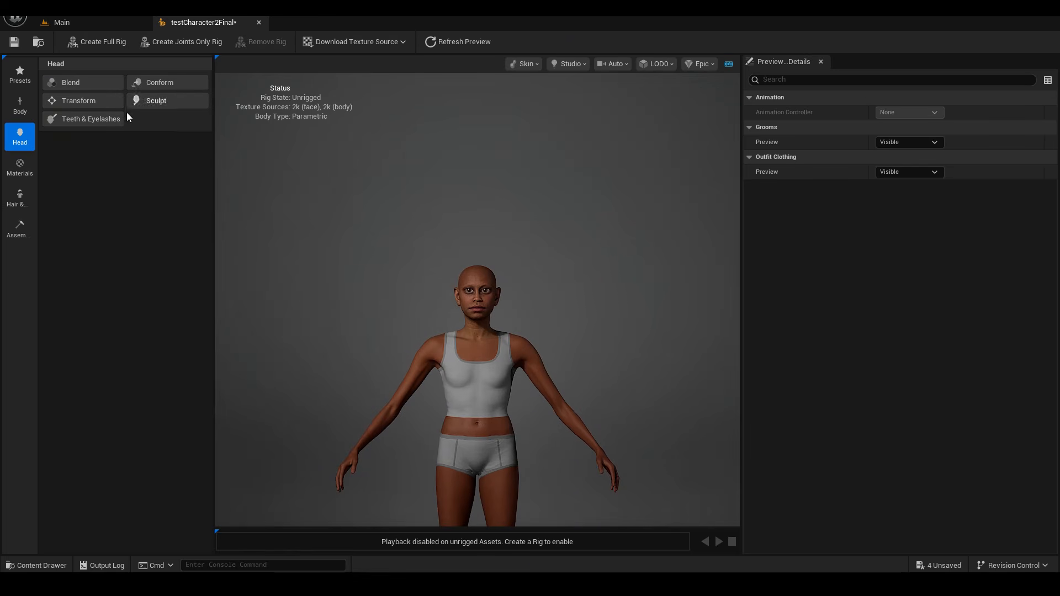
# Conform the character's body from a template, importing testCharacter2Final_BodyMesh as the mesh
pyautogui.click(20, 105)
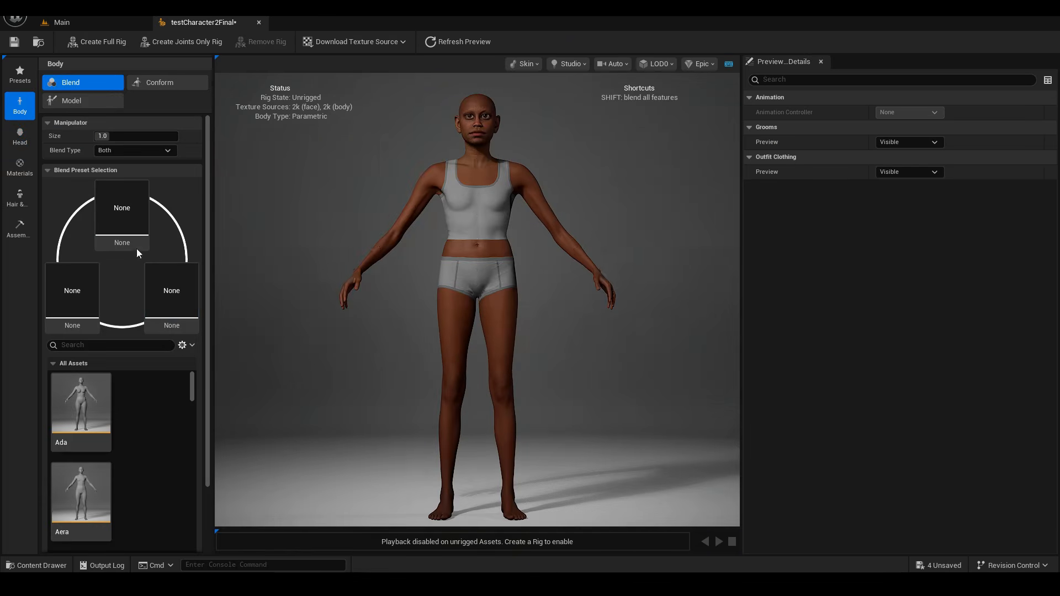
pyautogui.click(147, 83)
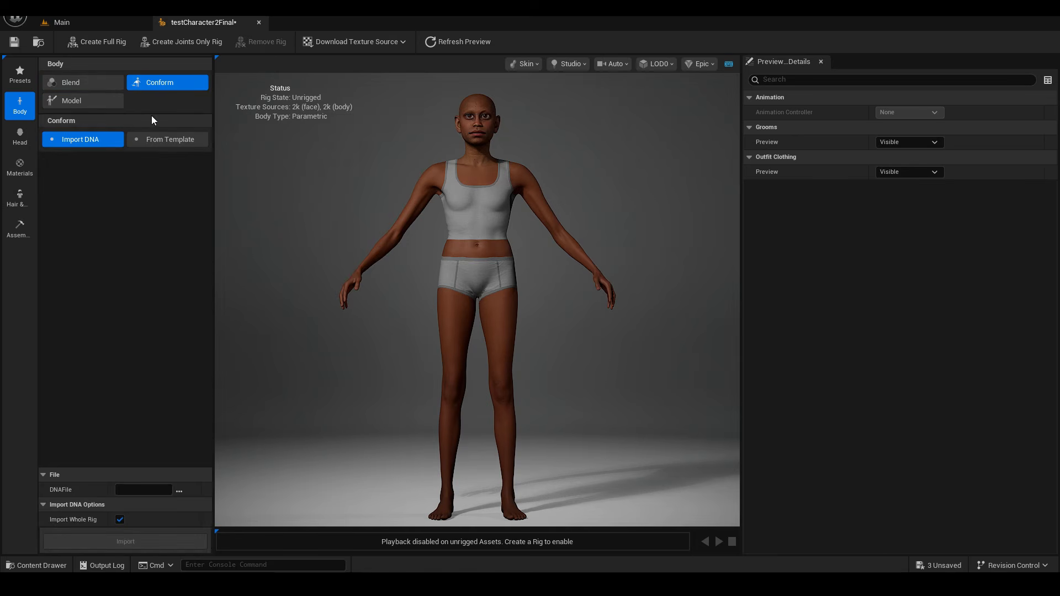
pyautogui.click(156, 141)
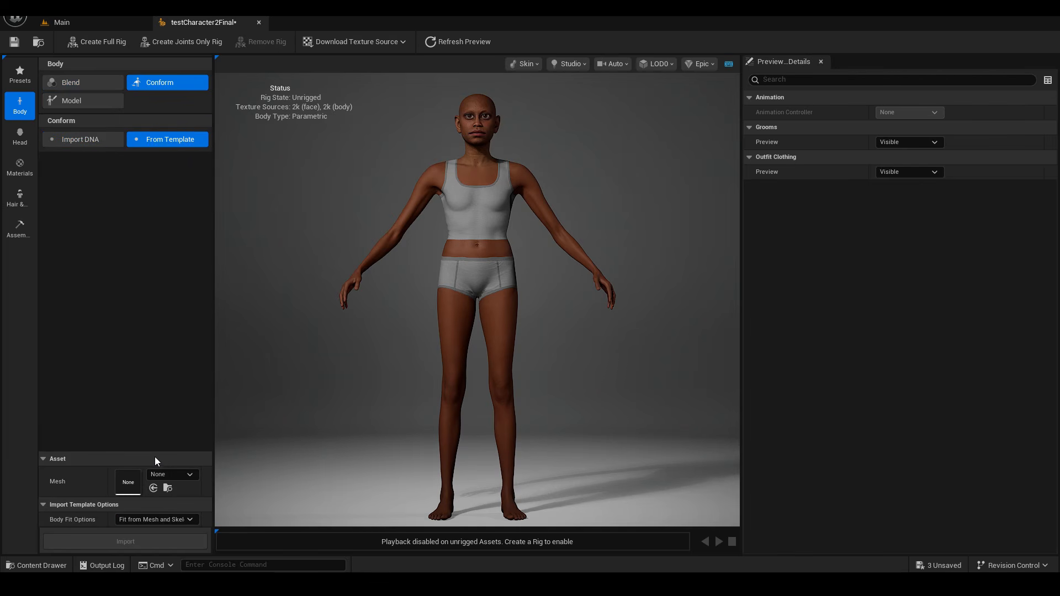
pyautogui.click(177, 475)
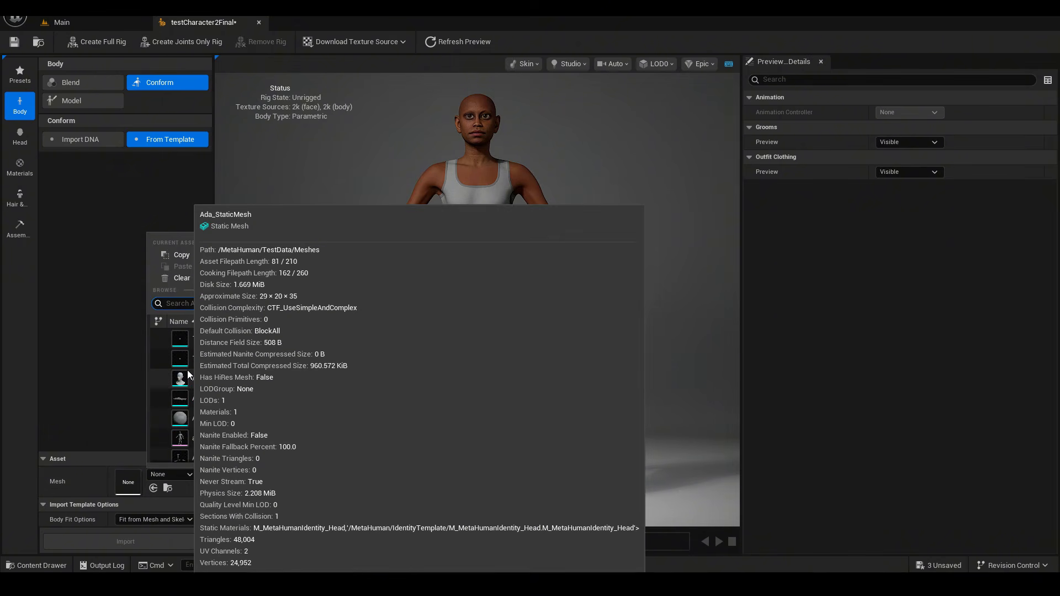
pyautogui.write('final')
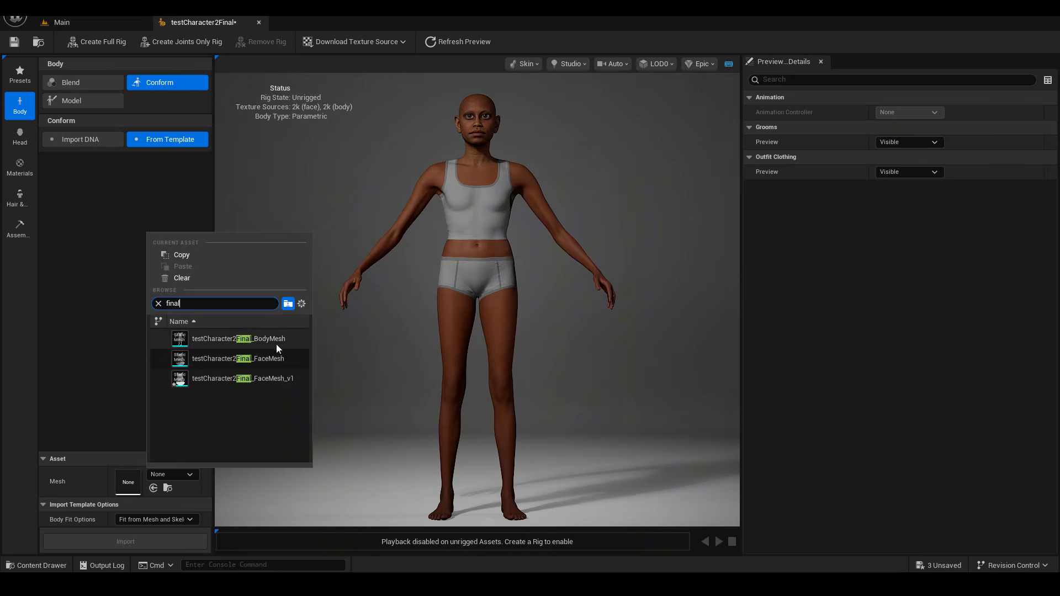
pyautogui.click(239, 340)
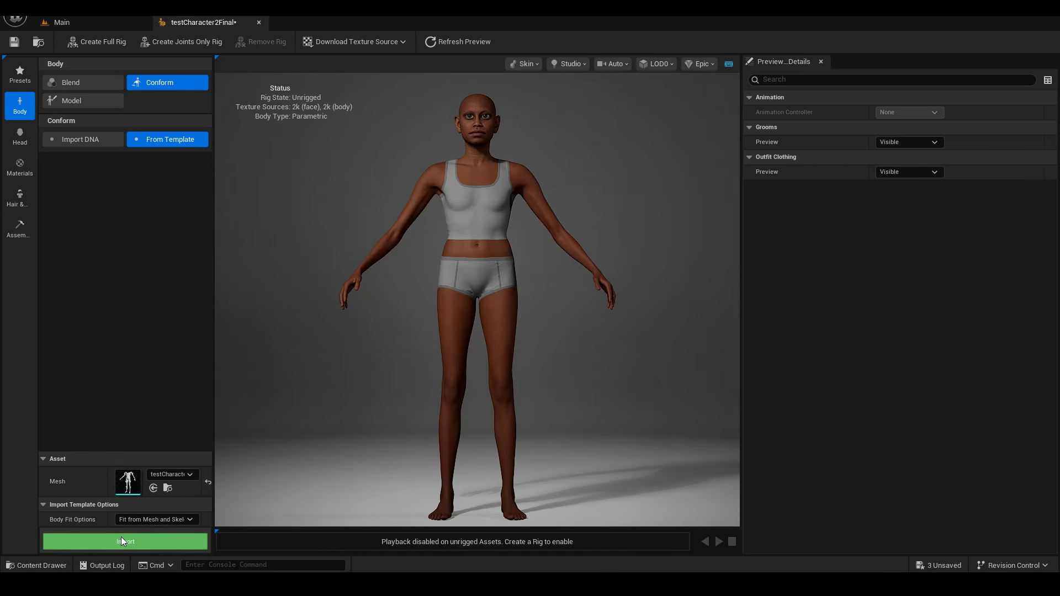
pyautogui.click(121, 540)
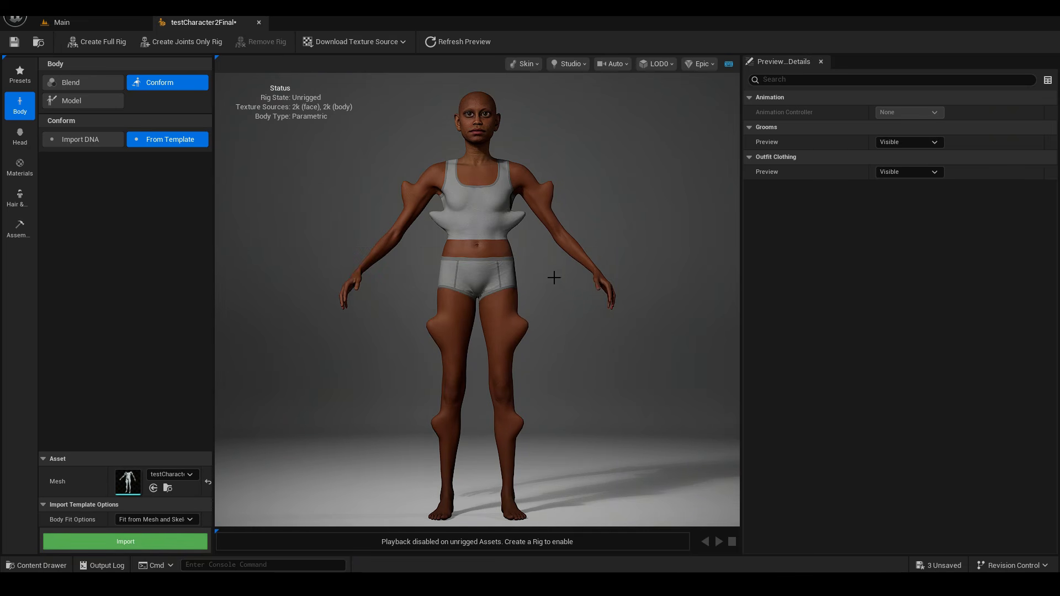
# Examine the conformed body from another angle and check its parametric model measurements
pyautogui.moveTo(488, 320); pyautogui.dragTo(488, 356)
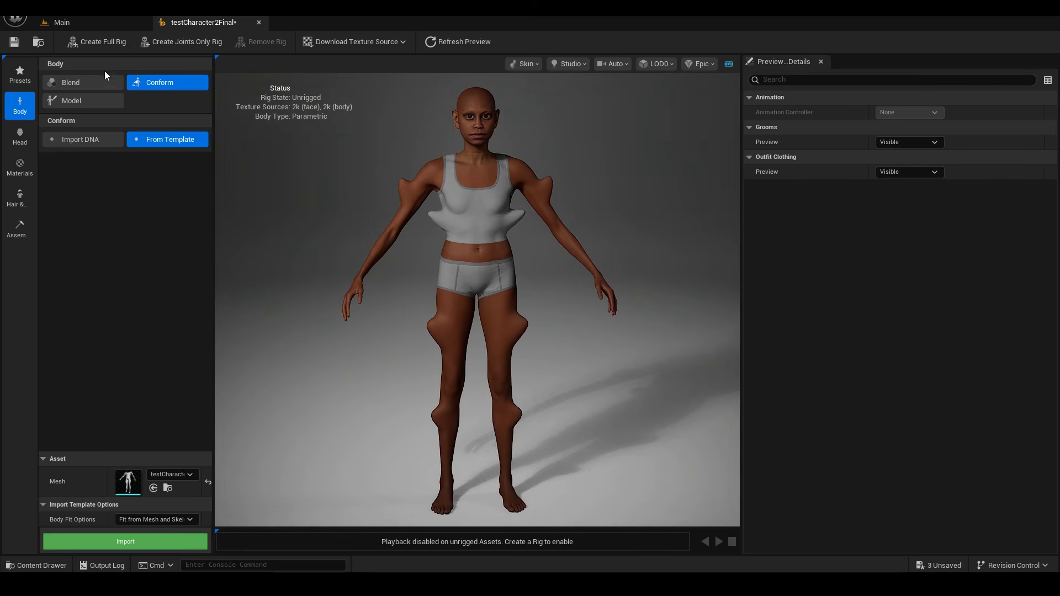
pyautogui.click(76, 98)
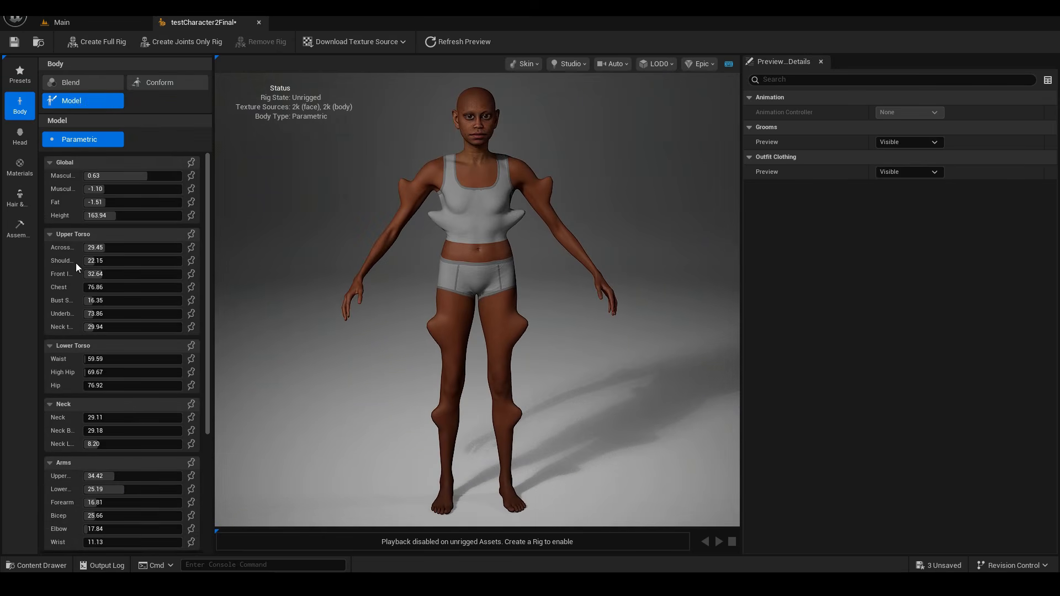
pyautogui.click(167, 82)
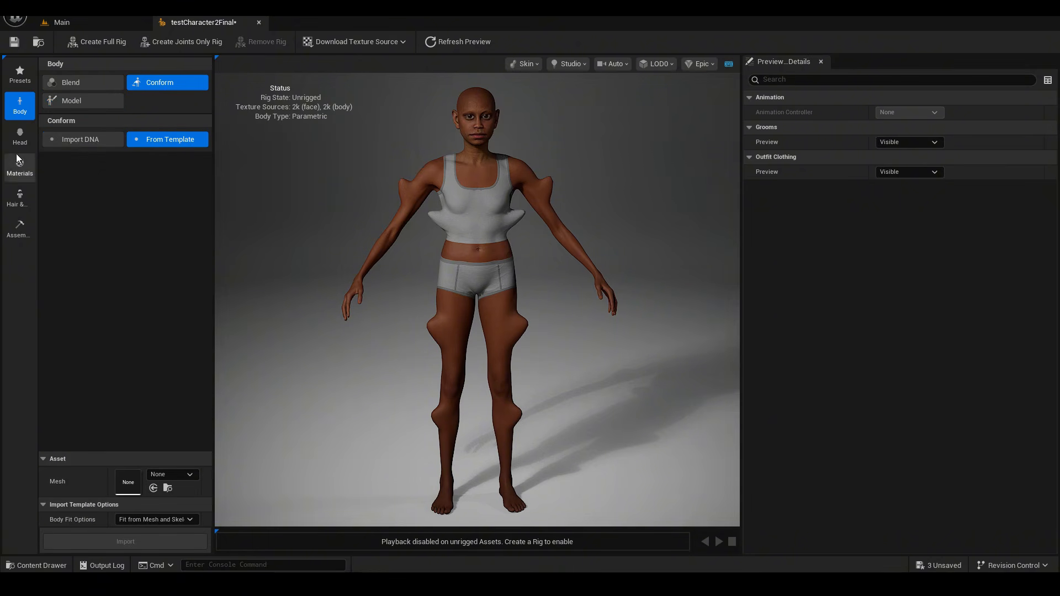
# Set the head to conform from a template with the alignment option None
pyautogui.click(19, 137)
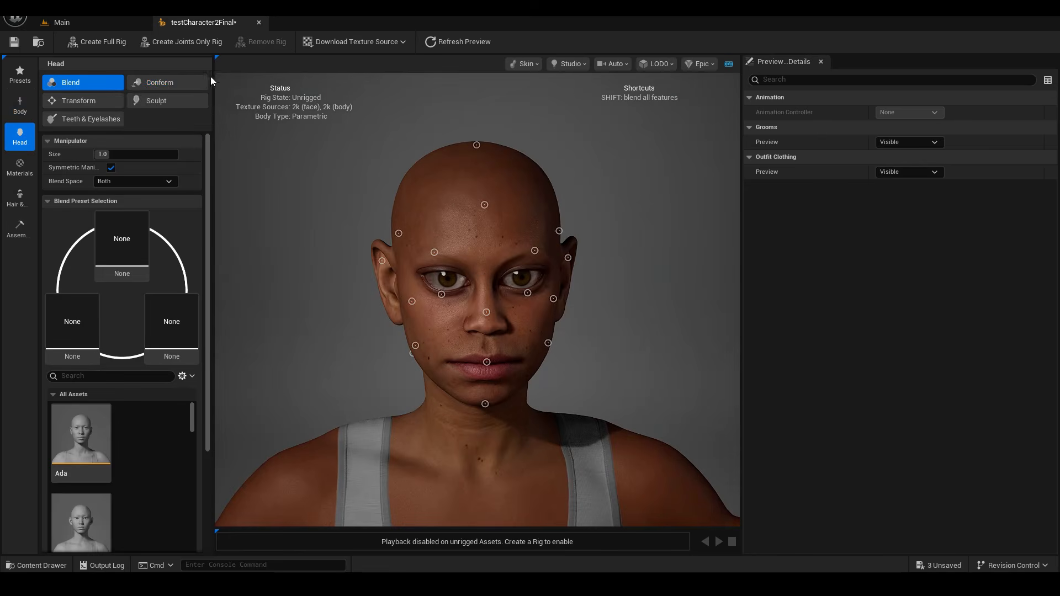
pyautogui.click(167, 84)
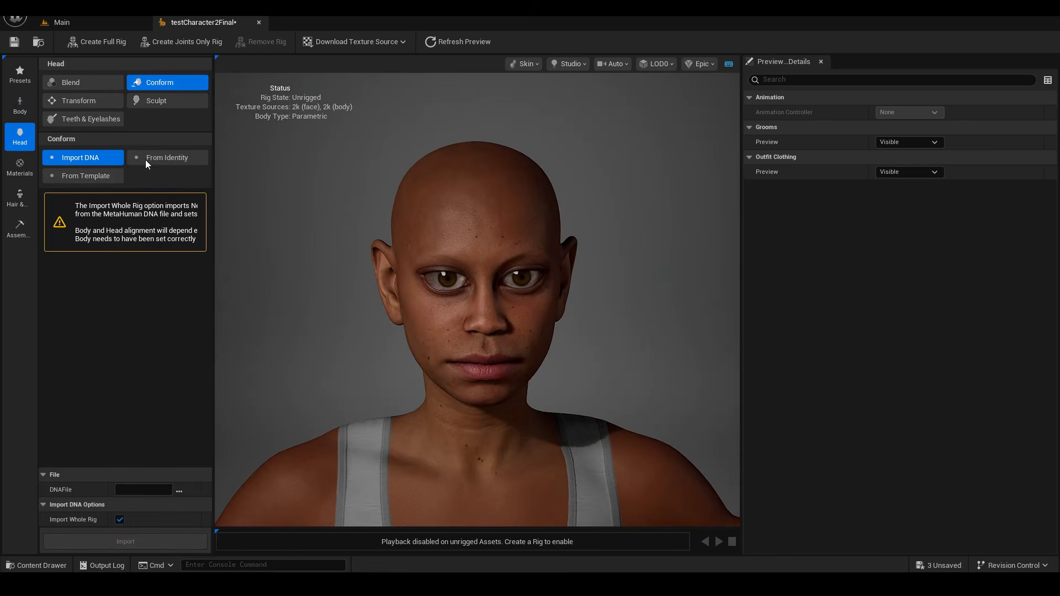
pyautogui.click(71, 177)
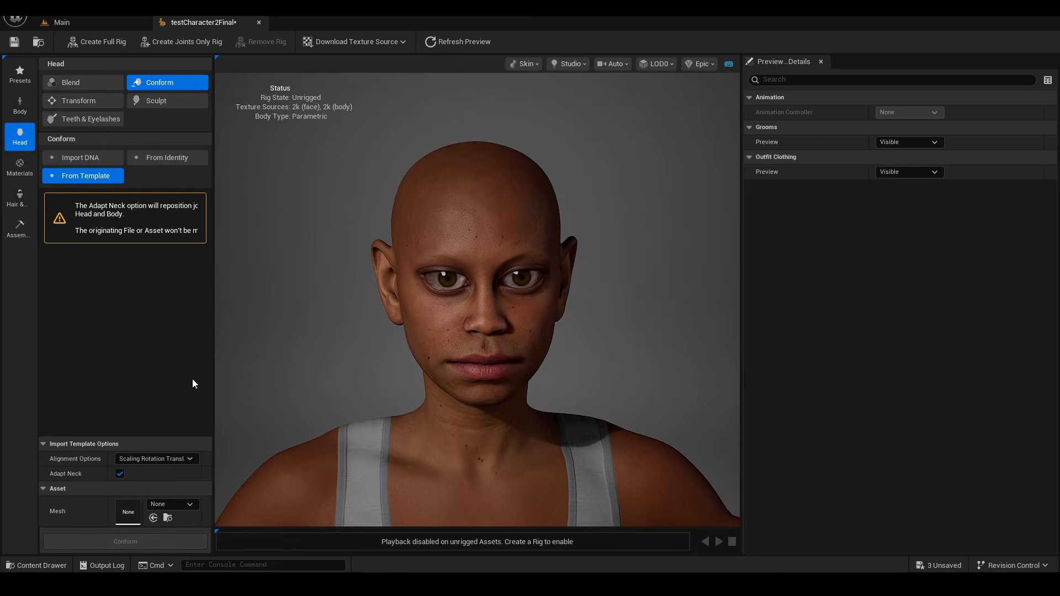
pyautogui.click(147, 460)
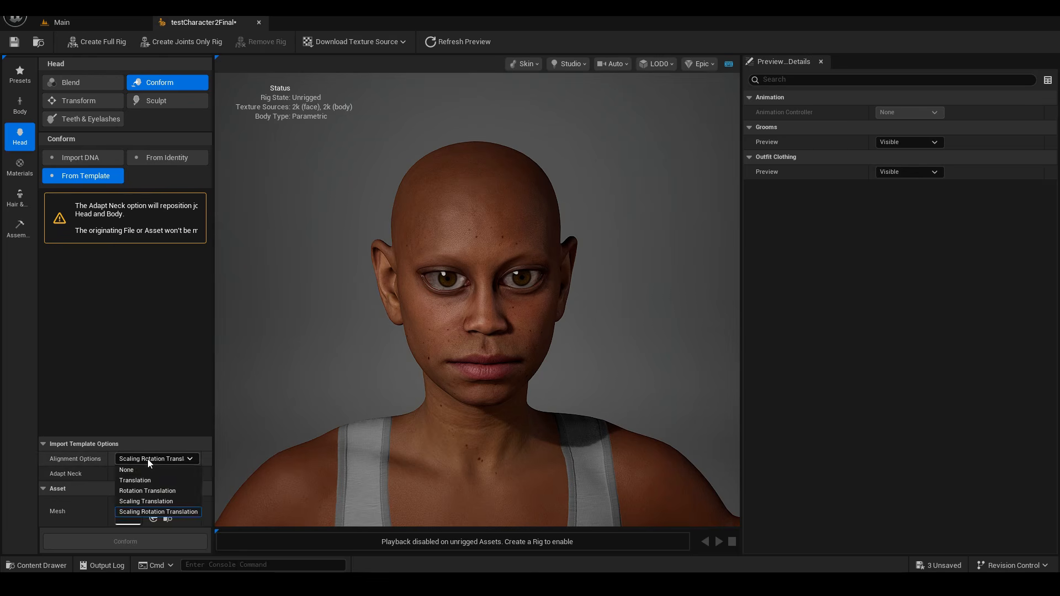
pyautogui.click(138, 470)
# Choose testCharacter2Final_FaceMesh_v1 as the template mesh for conforming the head
pyautogui.click(170, 503)
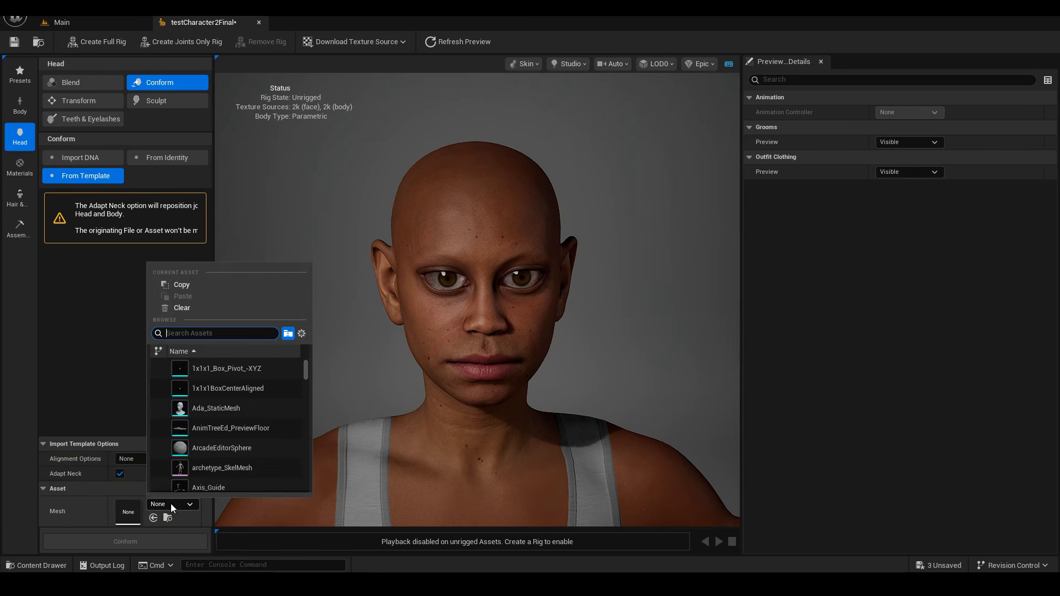
pyautogui.write('final')
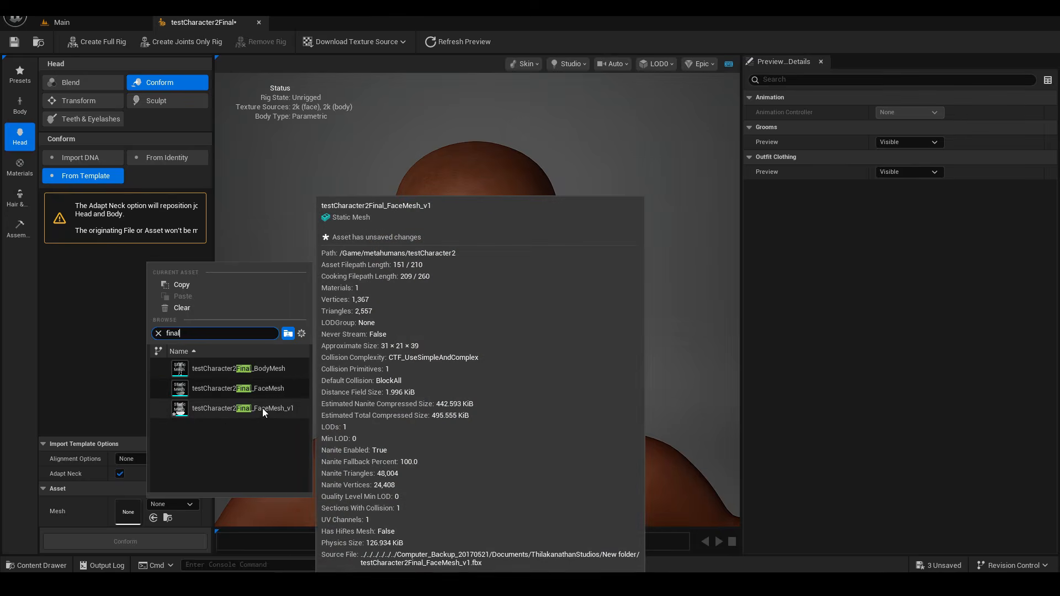
pyautogui.click(259, 407)
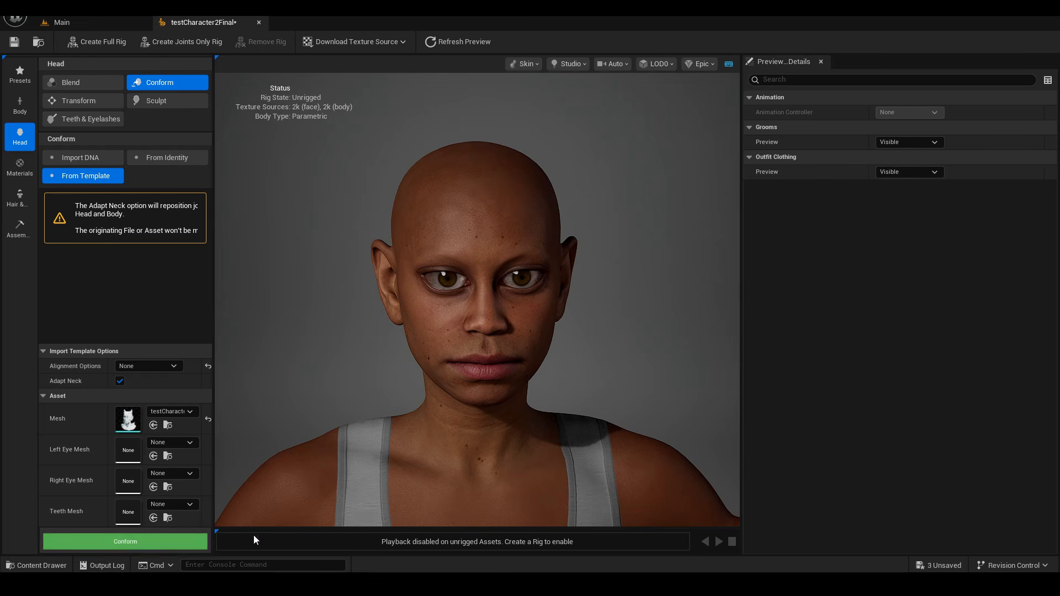
# Conform the head to the chosen template face mesh and look over the head sculpting markers
pyautogui.click(132, 542)
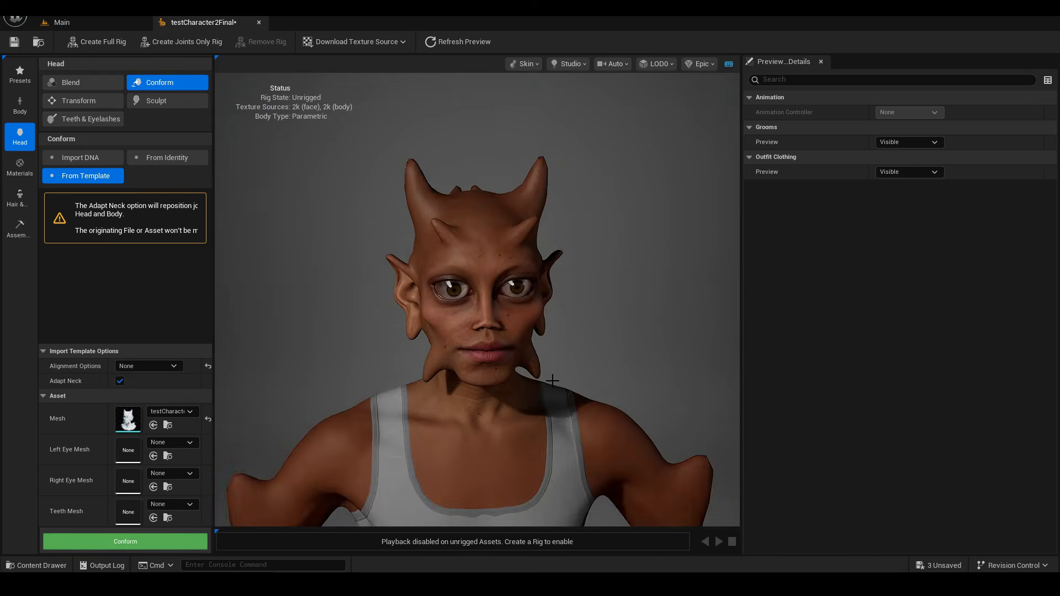
pyautogui.moveTo(574, 360); pyautogui.dragTo(599, 360)
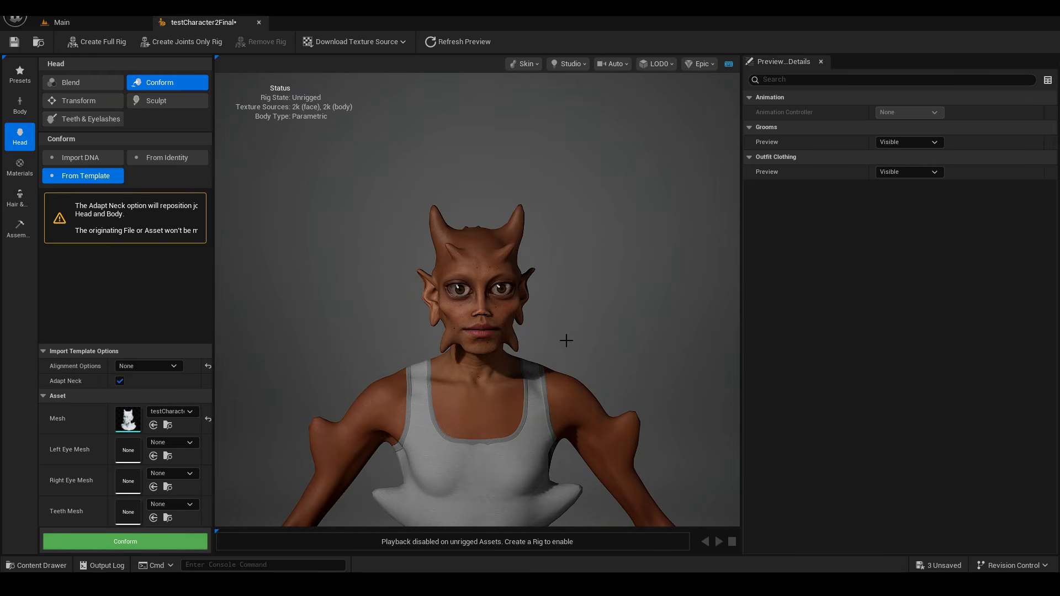
pyautogui.click(143, 104)
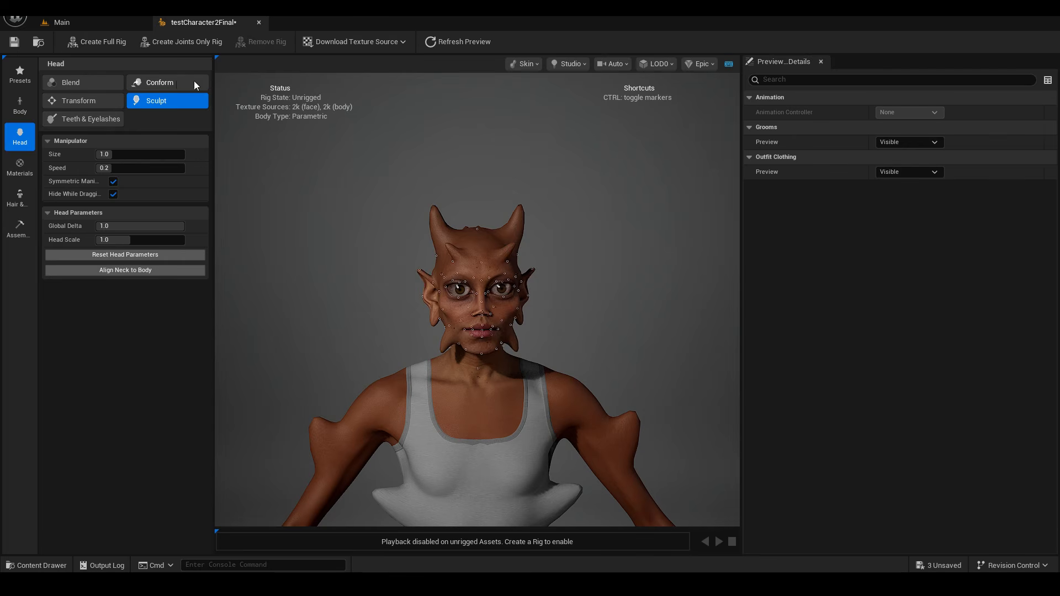
pyautogui.click(151, 82)
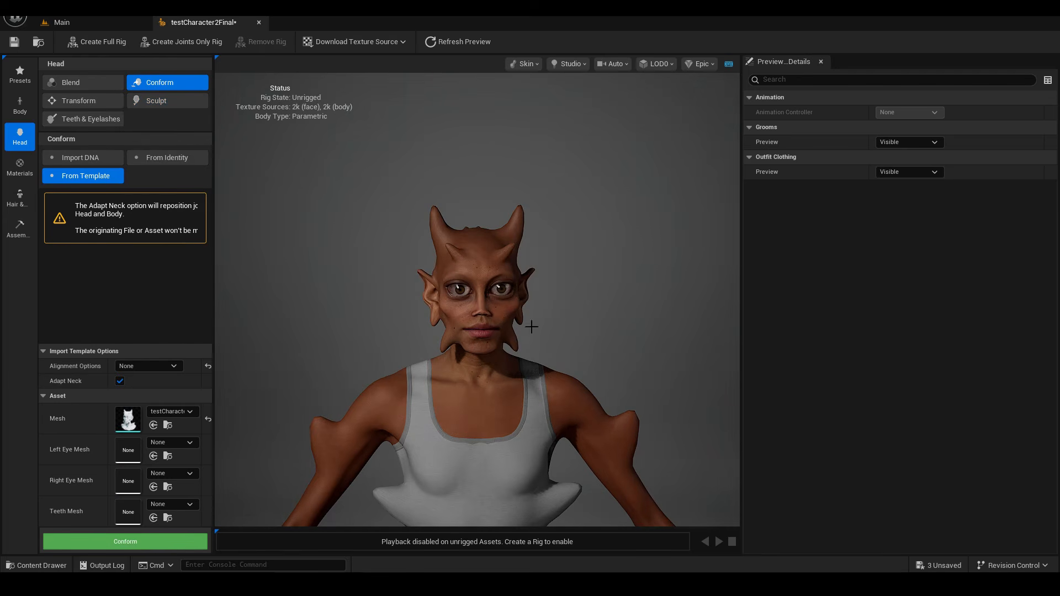
# Create a full rig with joints and blend shapes for the conformed character
pyautogui.moveTo(579, 361); pyautogui.dragTo(548, 380)
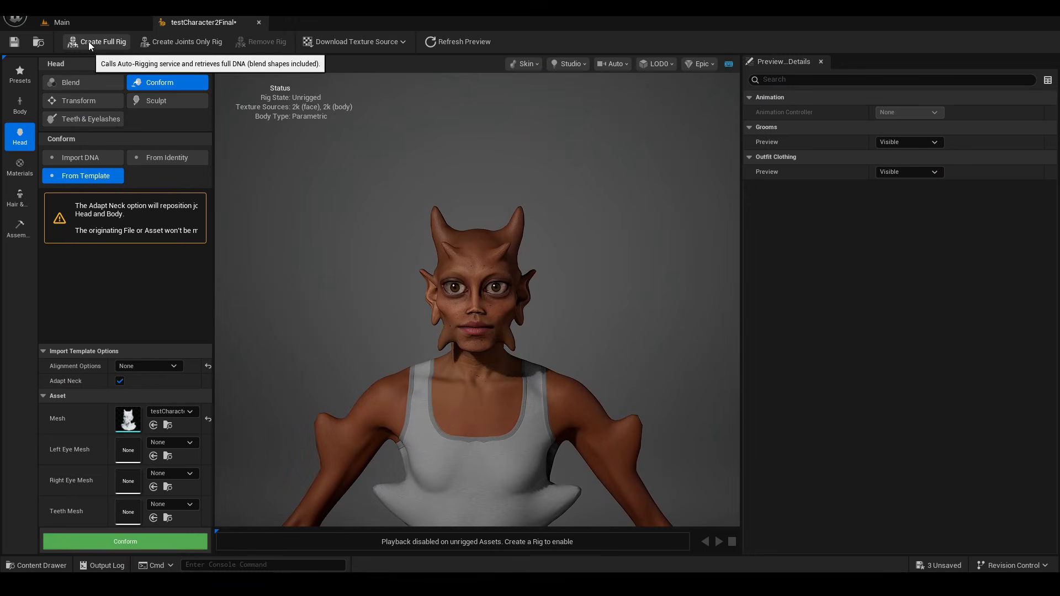
pyautogui.click(89, 42)
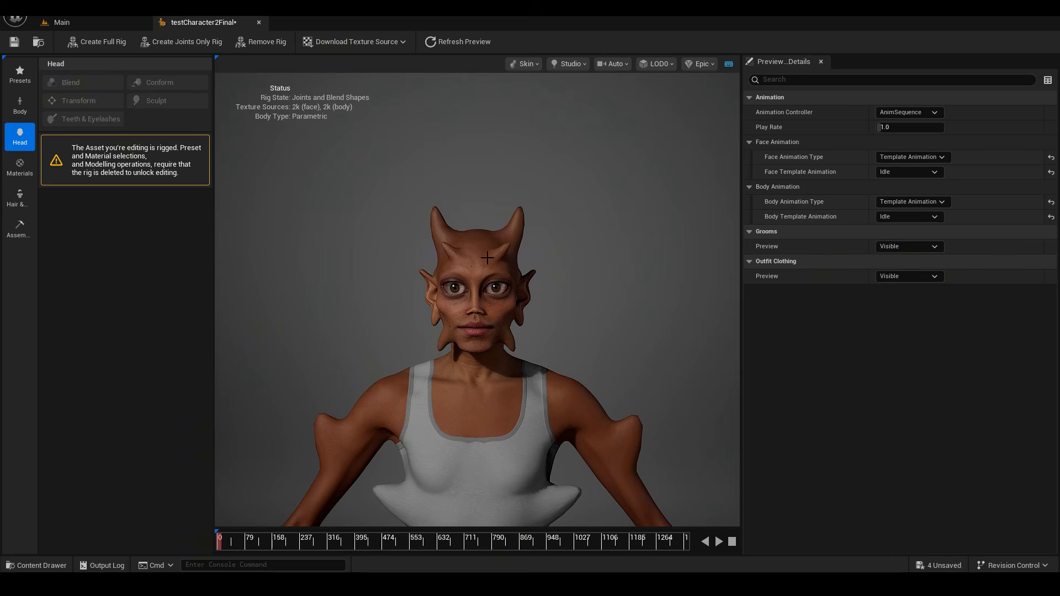
pyautogui.scroll(3, 481, 269)
pyautogui.scroll(-3, 481, 269)
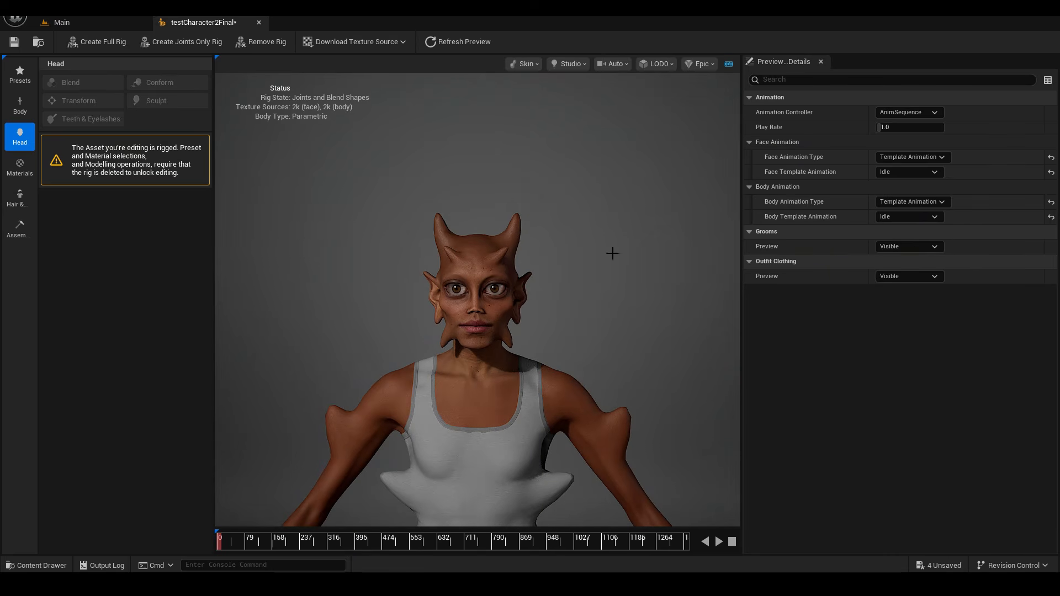
# Set both the face and body template animations of the preview to HappyA
pyautogui.click(898, 172)
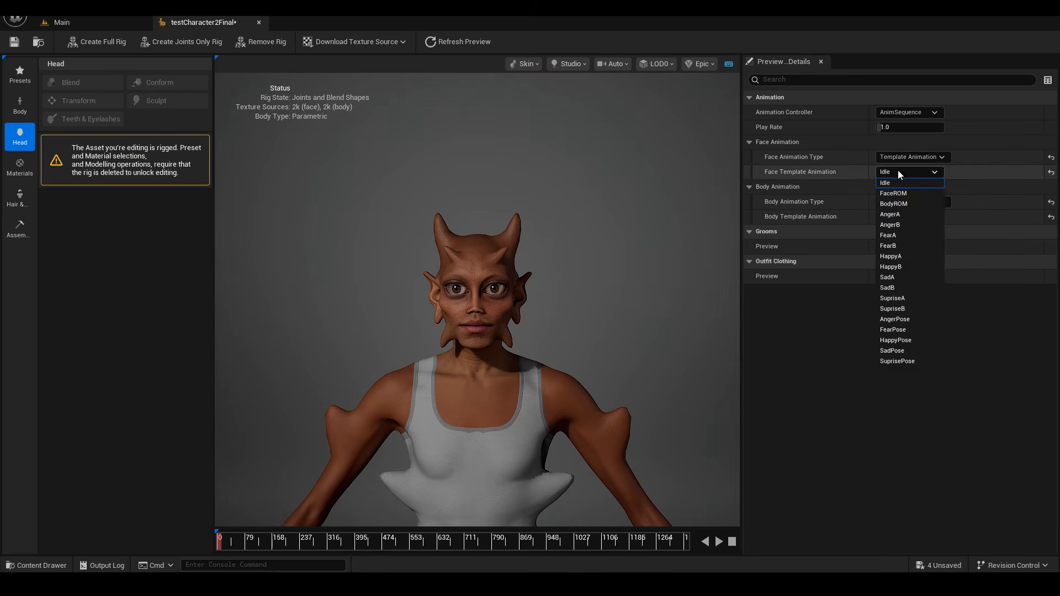
pyautogui.click(899, 256)
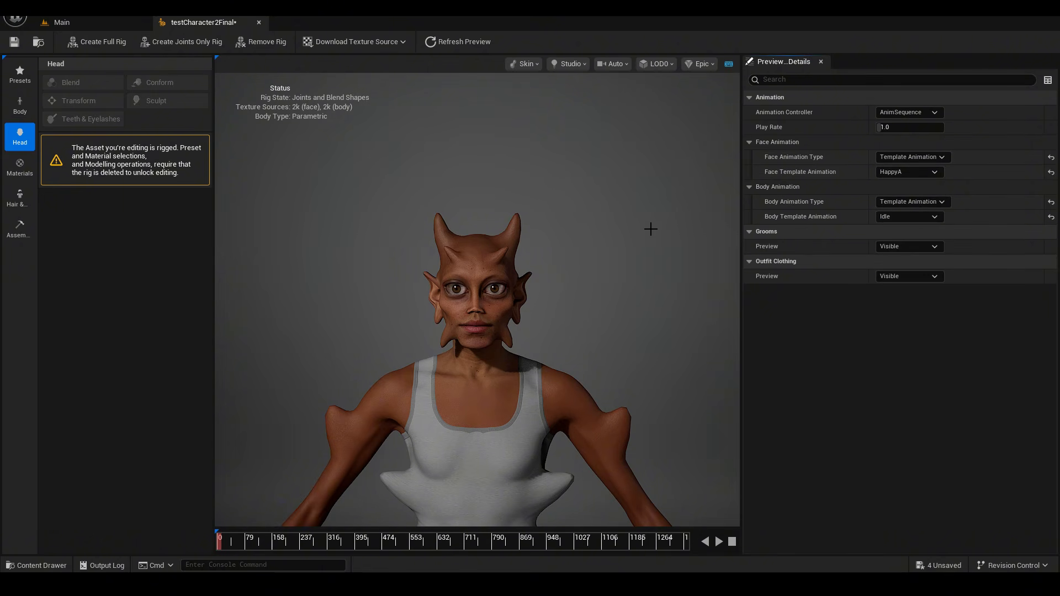
pyautogui.click(889, 215)
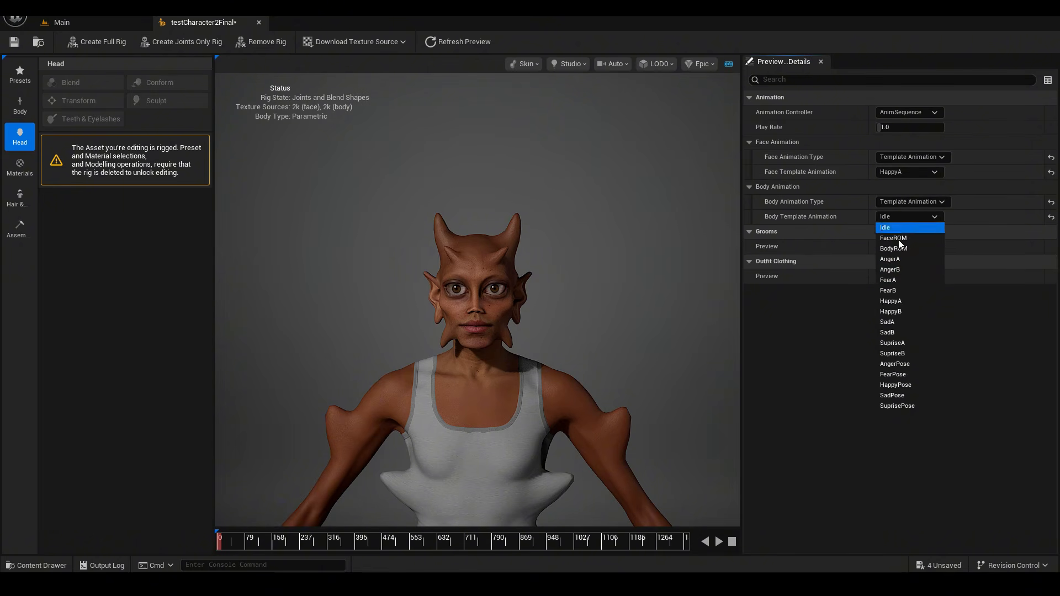
pyautogui.click(902, 301)
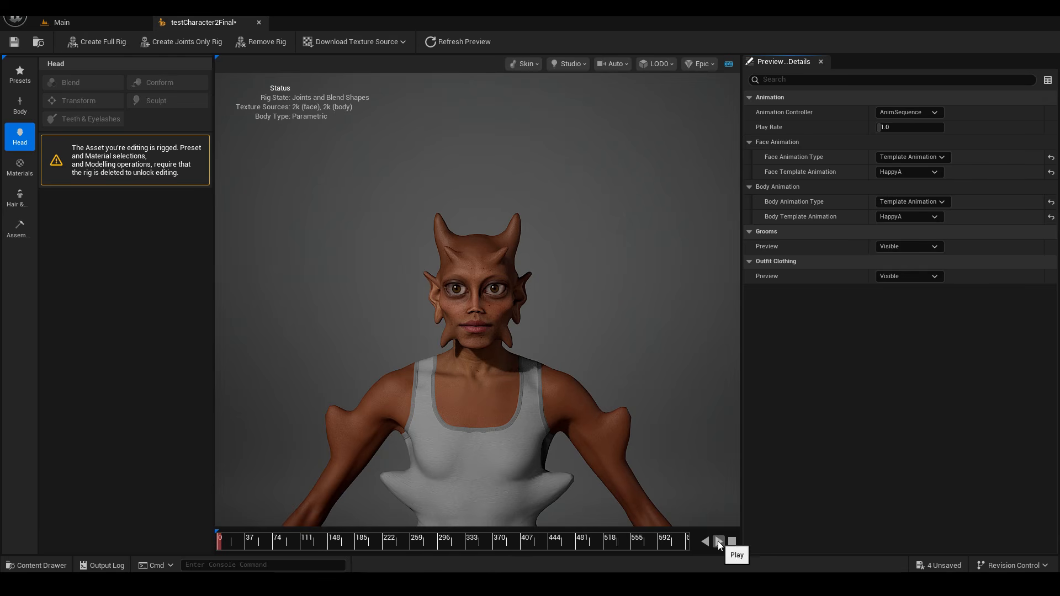
# Play the preview animation and examine how the creature's face deforms, up close and from several angles
pyautogui.click(719, 542)
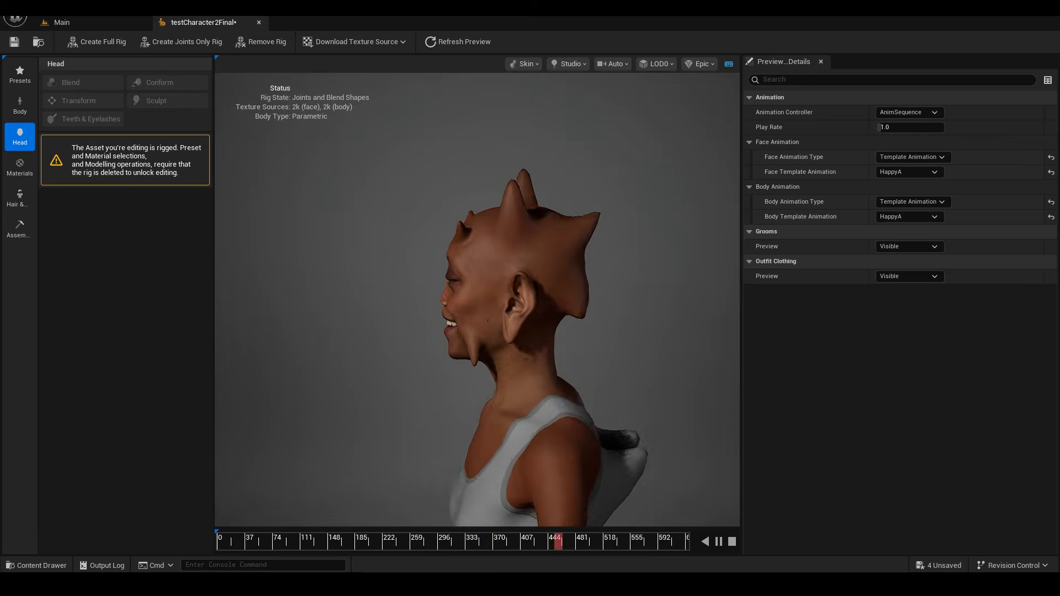
pyautogui.scroll(5, 576, 367)
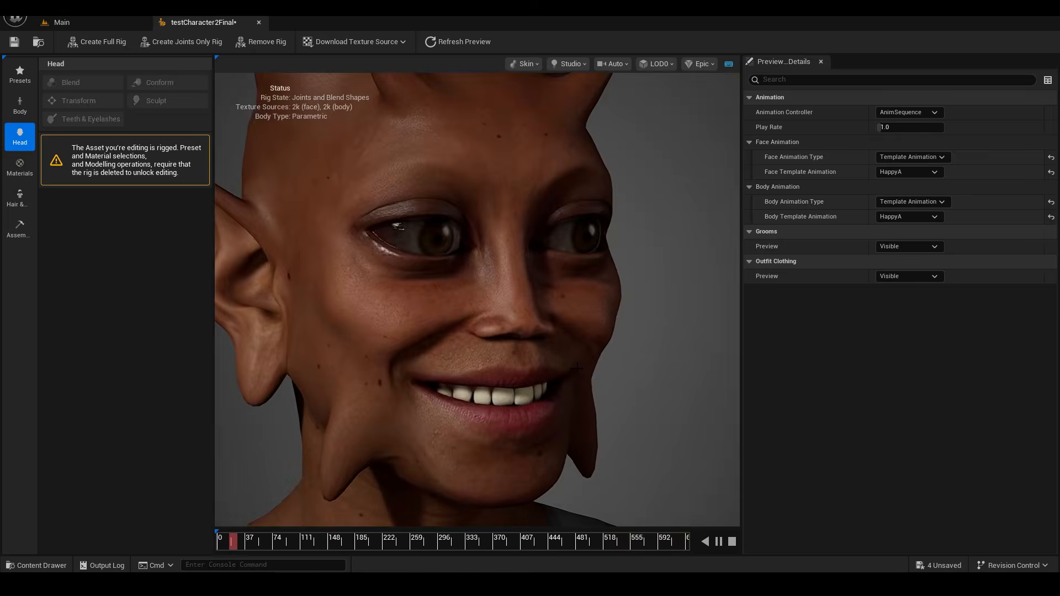
pyautogui.scroll(-5, 577, 367)
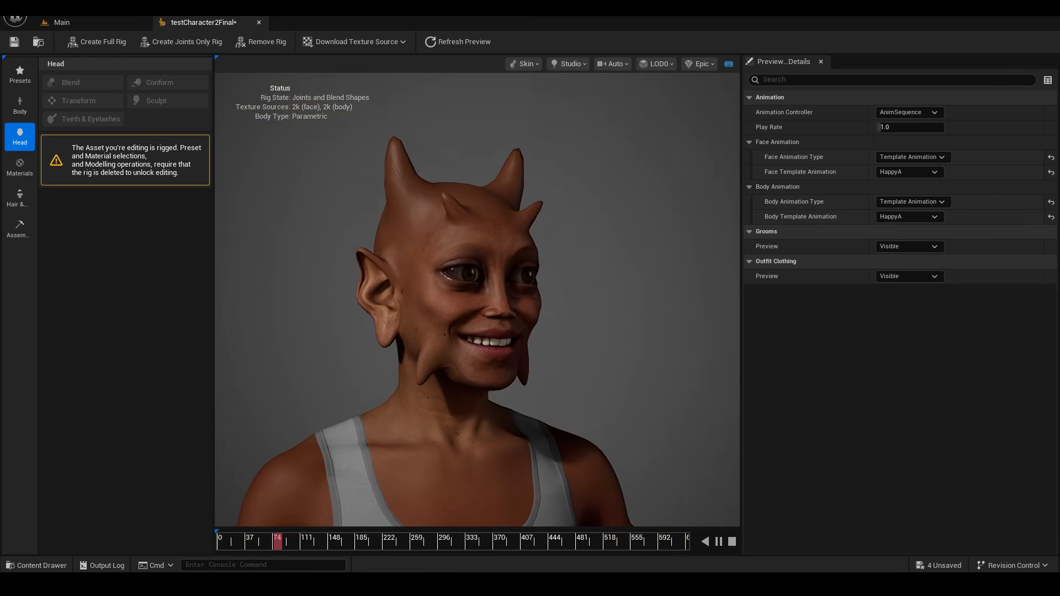
pyautogui.scroll(6, 588, 390)
pyautogui.scroll(-3, 589, 390)
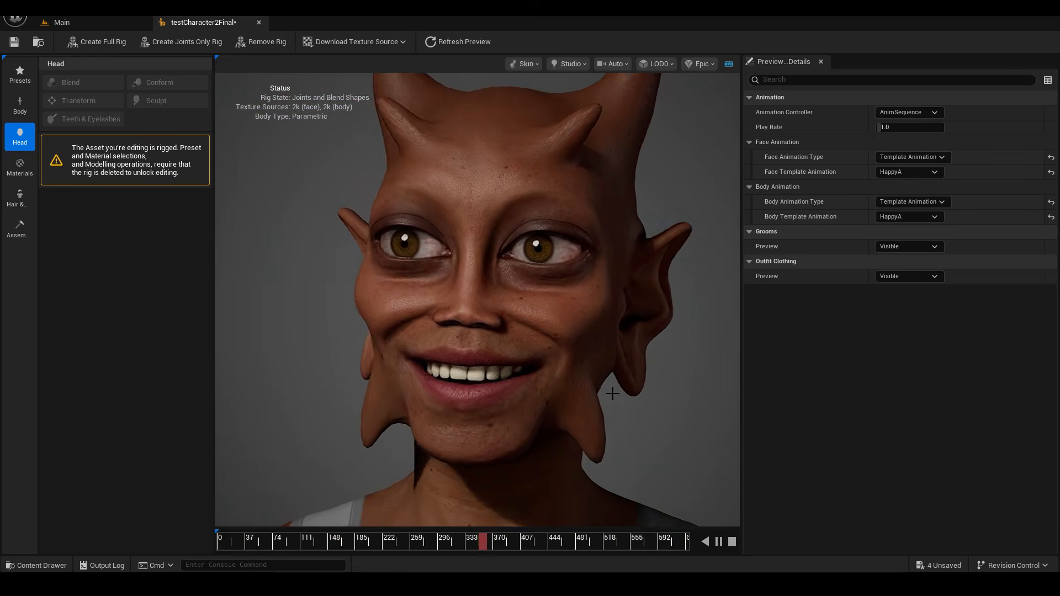